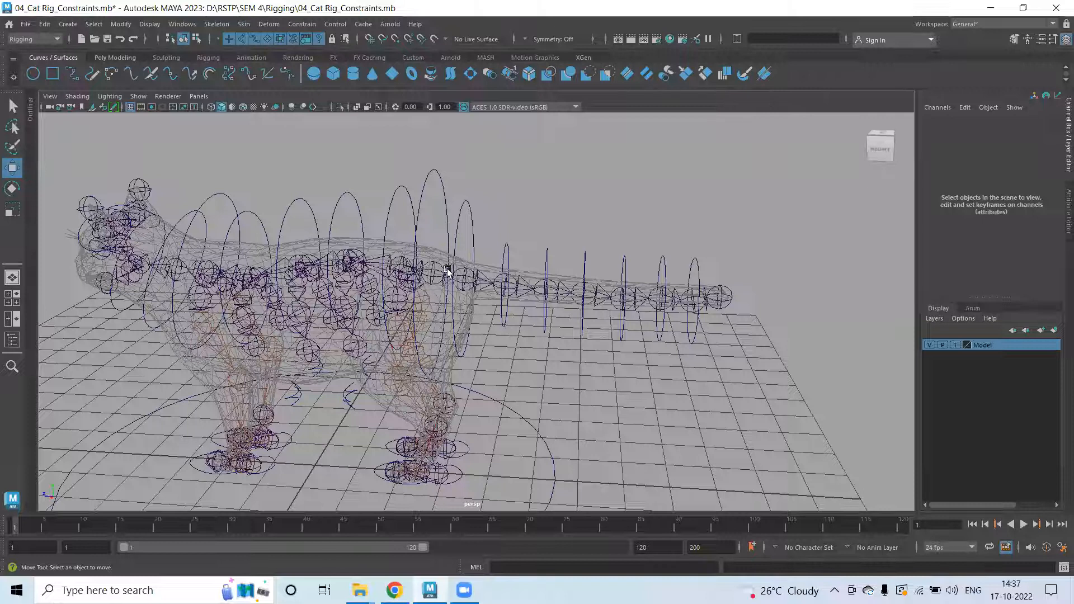
Hide the Model display layer so only the cat's joints and control curves are displayed.
left_click(928, 345)
left_click_drag(604, 336, 631, 310, "alt")
middle_click_drag(630, 310, 364, 218, "alt")
Try rotating the control curve at the base of the tail, undo the rotation and clear the selection.
left_click(387, 244)
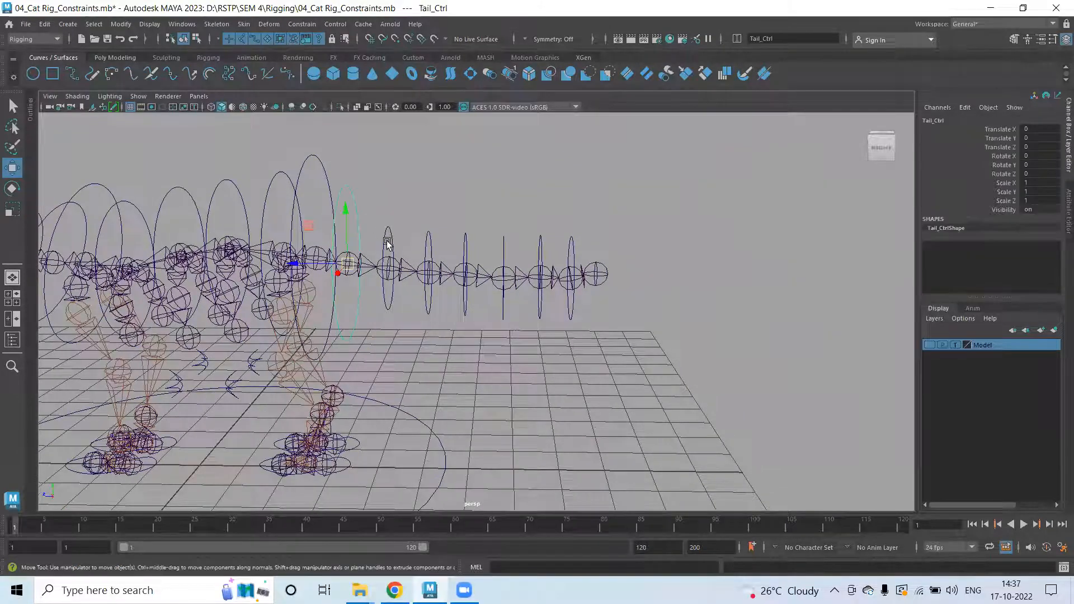
key("e")
left_click_drag(385, 232, 400, 208)
key("ctrl+z")
left_click(498, 178)
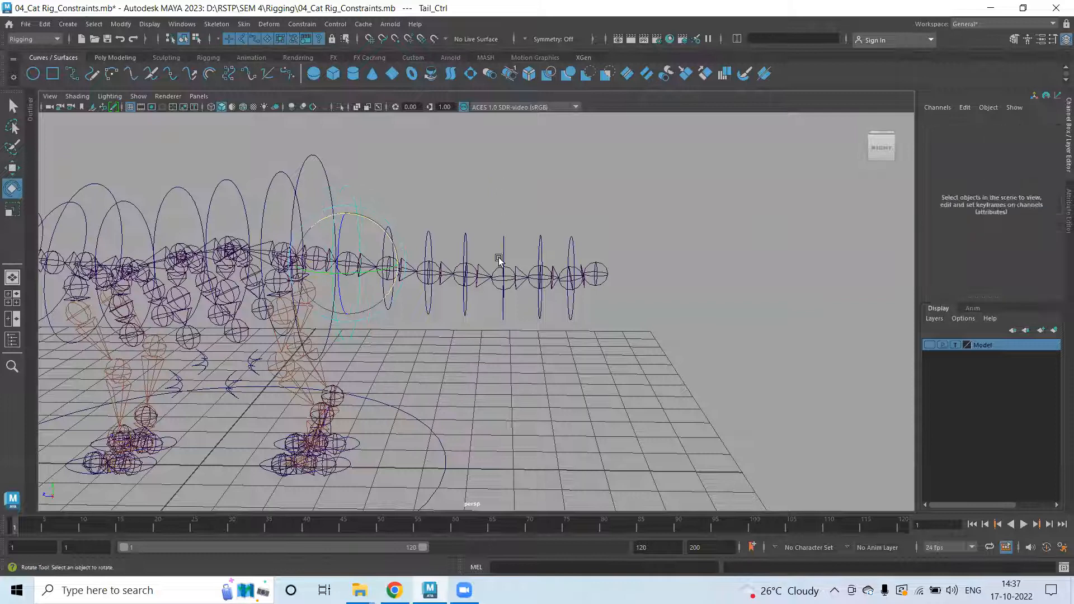
Try moving the left back leg control to test the foot, and undo the moves.
left_click_drag(618, 328, 543, 367, "alt")
left_click_drag(475, 414, 514, 428, "alt")
left_click(483, 413)
key("w")
key("ctrl+z")
key("ctrl+z")
key("ctrl+z")
key("ctrl+z")
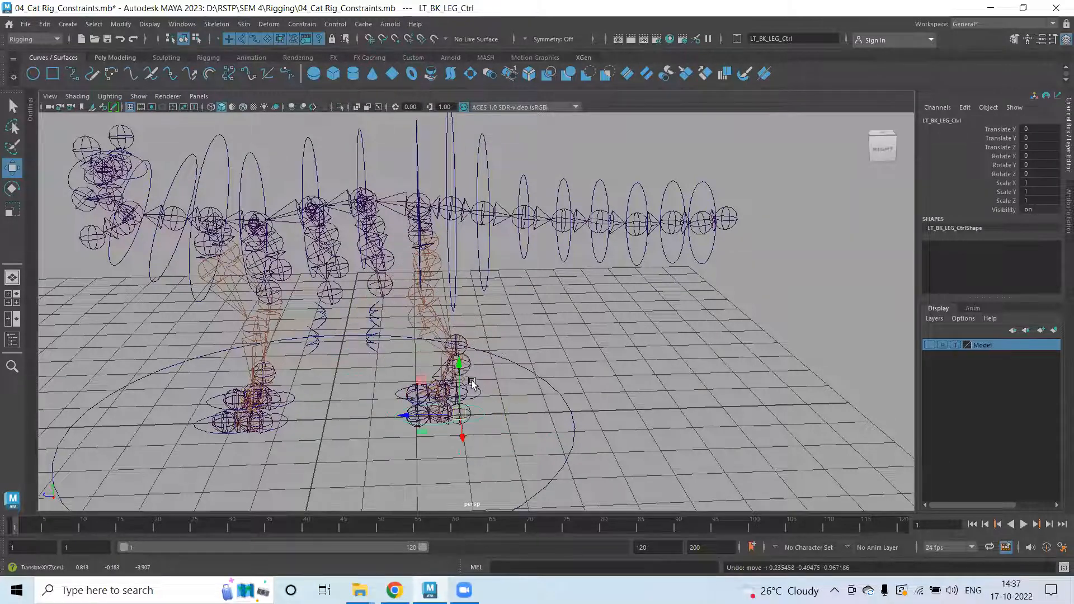
Try moving the right back leg control and undo the move.
left_click(477, 393)
left_click_drag(456, 395, 495, 402)
key("ctrl+z")
Examine the tail base control and the neighbouring control circle in front of it from several angles.
middle_click_drag(521, 291, 423, 374, "alt")
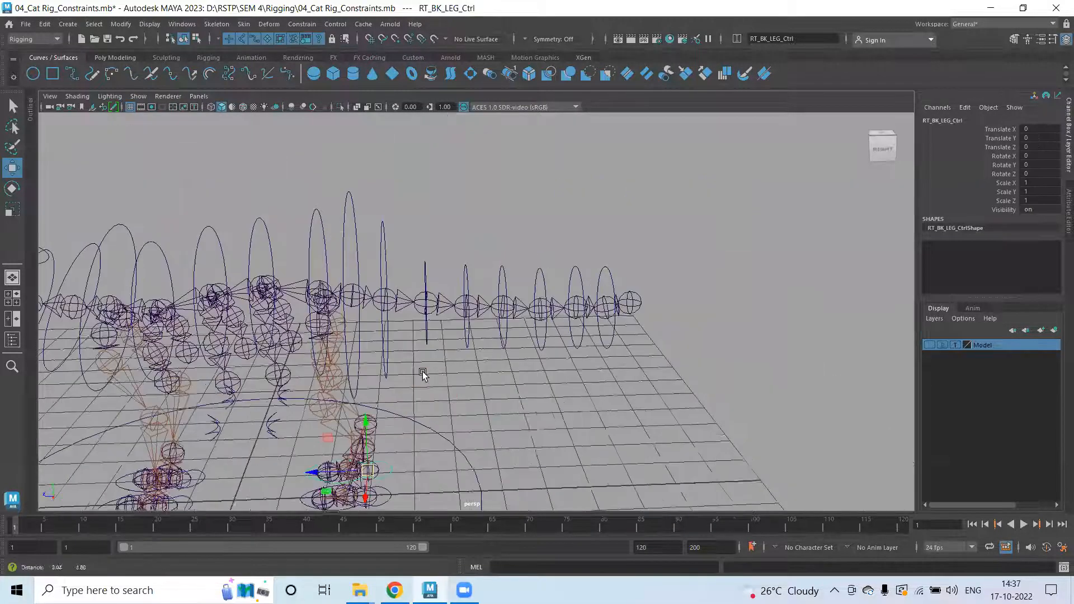
left_click(384, 228)
left_click_drag(397, 202, 576, 282, "alt")
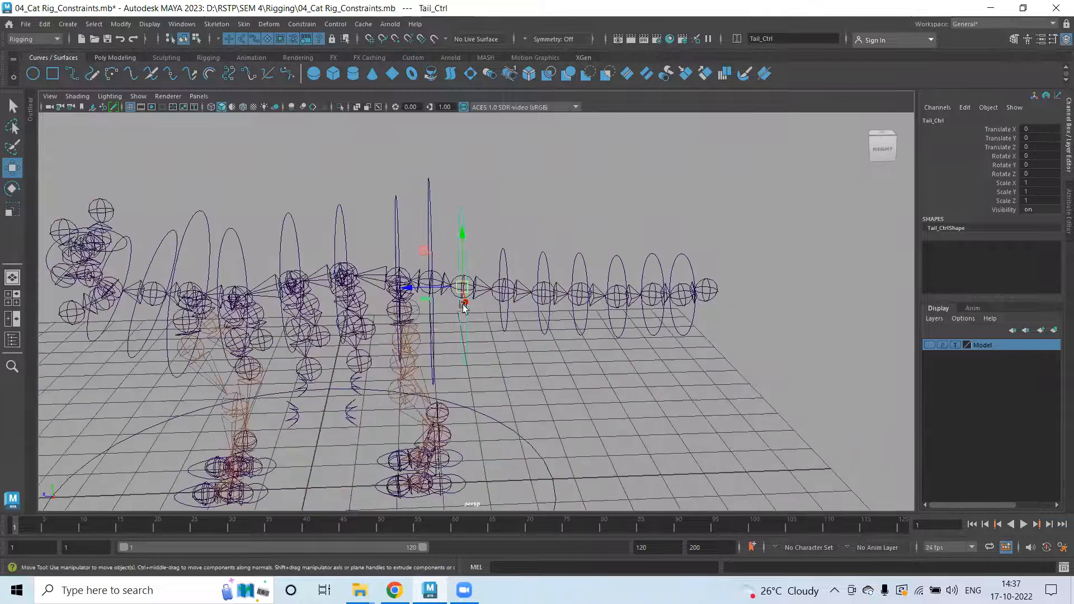
left_click_drag(388, 220, 237, 198, "alt")
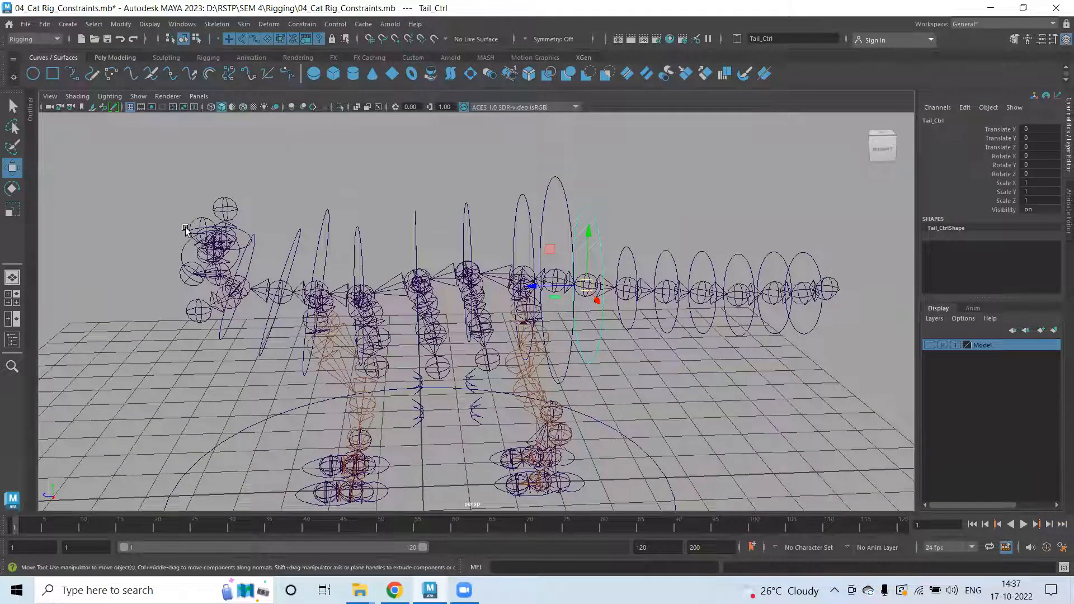
left_click(567, 186)
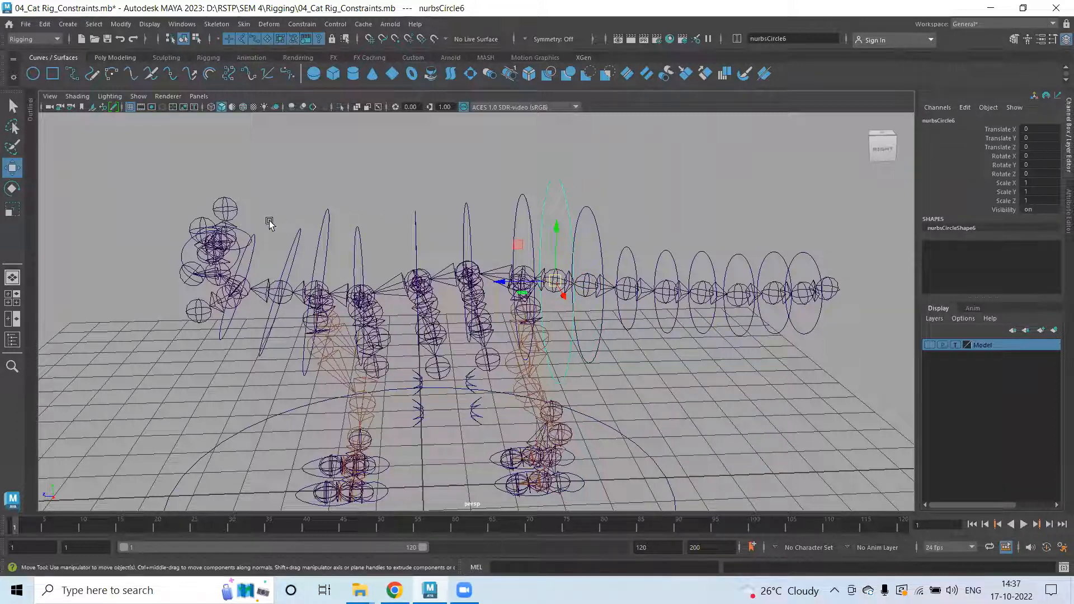
left_click_drag(338, 246, 358, 217, "alt")
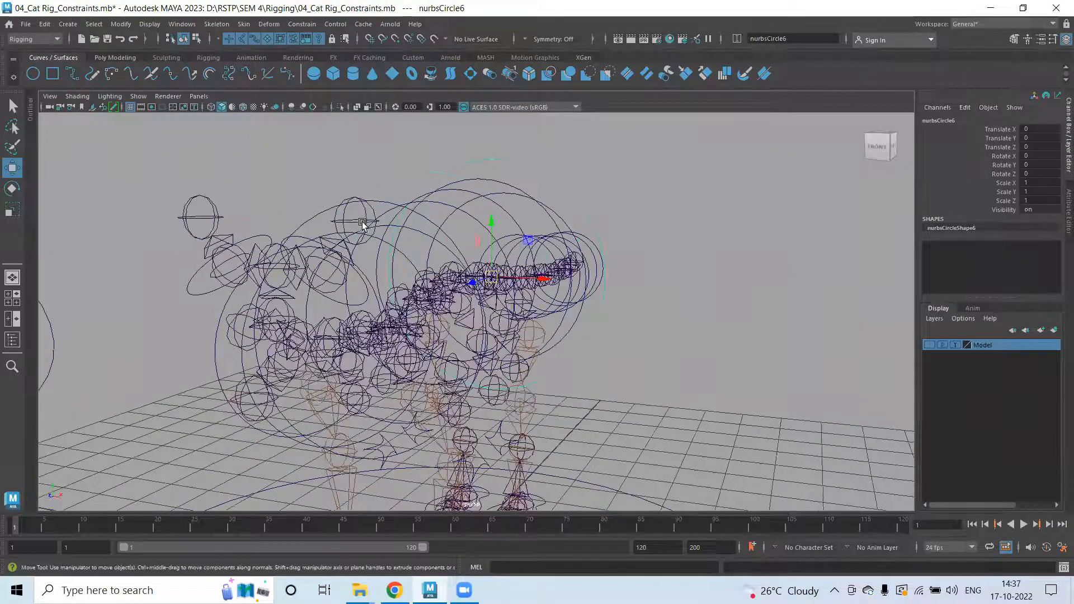
left_click_drag(316, 172, 817, 346, "alt")
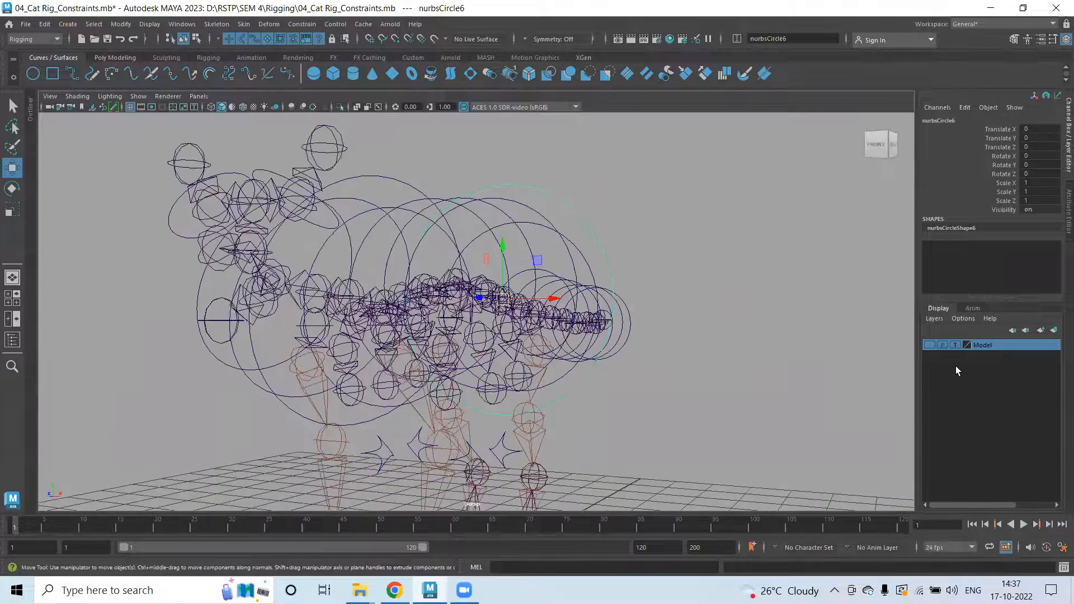
Show the Model layer to compare the head and ear joints with the cat mesh, and hide it again.
left_click(929, 345)
left_click_drag(448, 299, 302, 262, "alt")
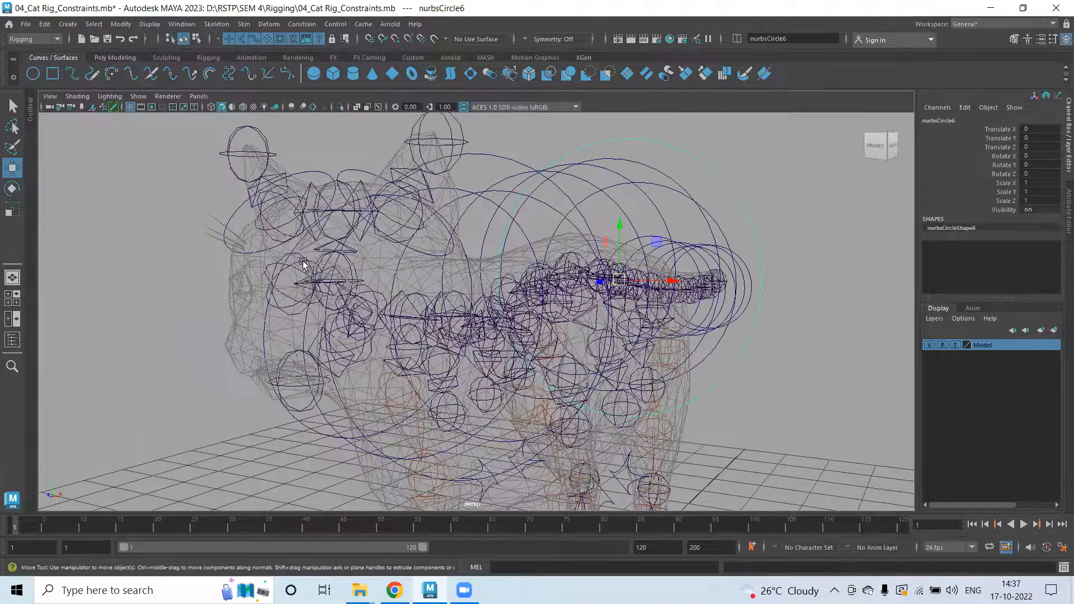
left_click_drag(368, 254, 391, 268, "alt")
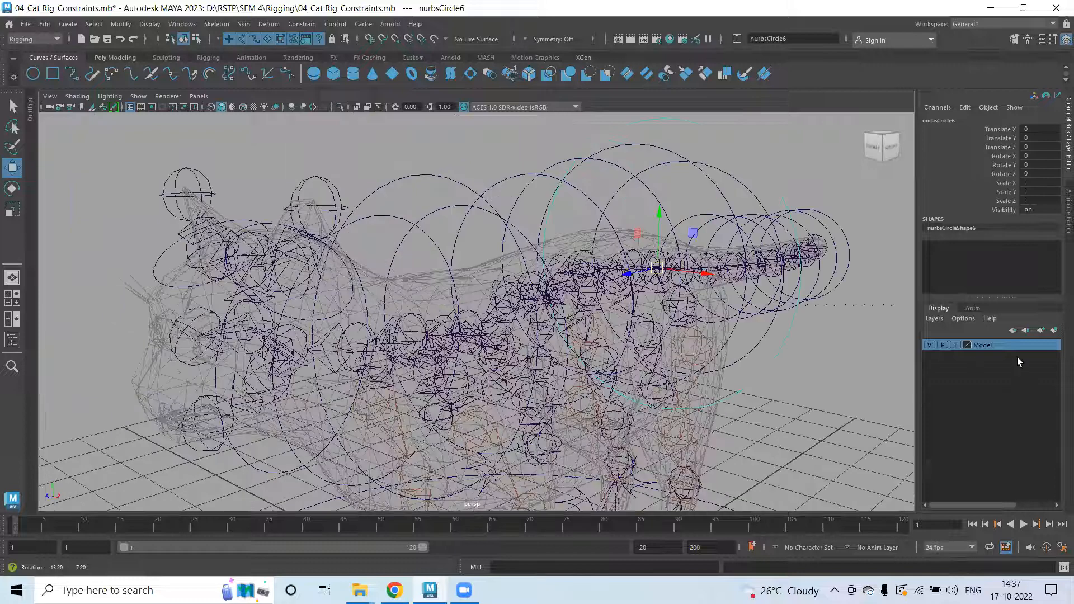
left_click(929, 345)
Try rotating the left ear's control circle about Z and undo the rotation.
left_click_drag(332, 300, 447, 266, "alt")
middle_click_drag(386, 263, 327, 260, "alt")
left_click_drag(326, 259, 280, 233, "alt")
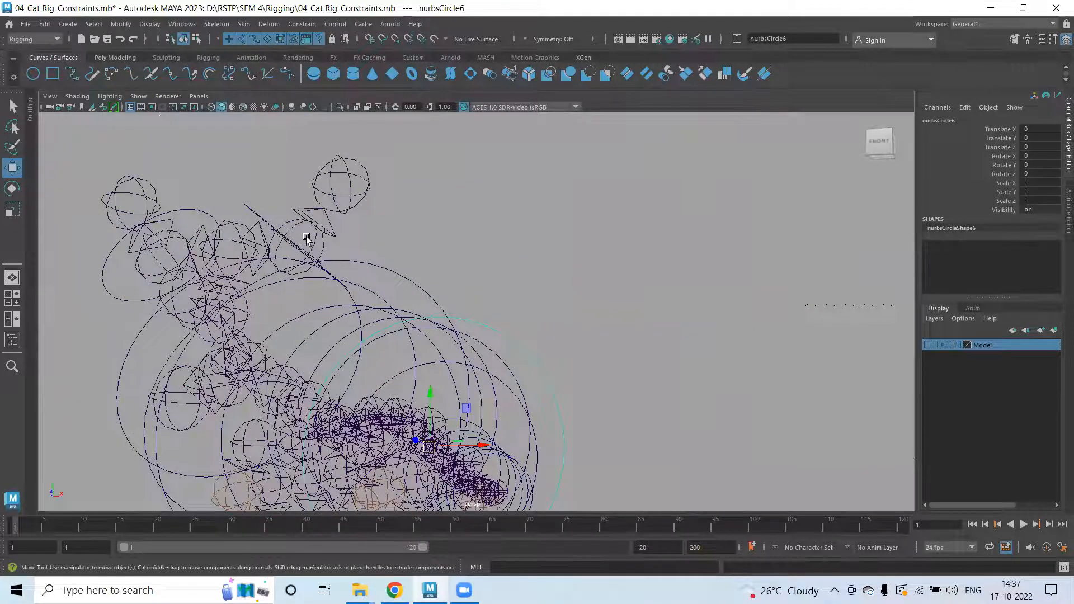
left_click(274, 226)
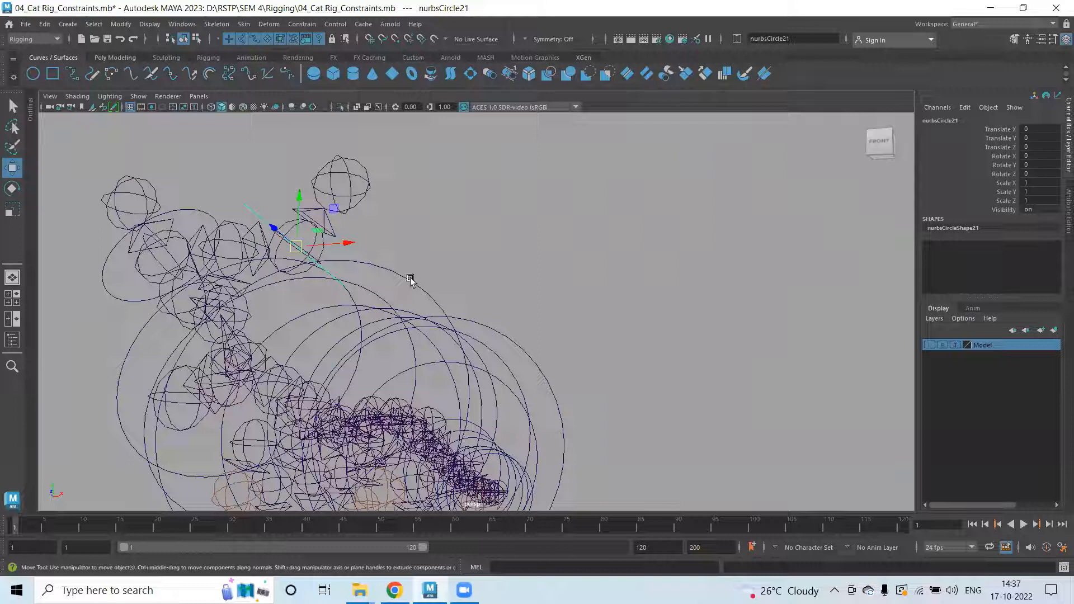
left_click_drag(347, 260, 249, 278, "alt")
key("e")
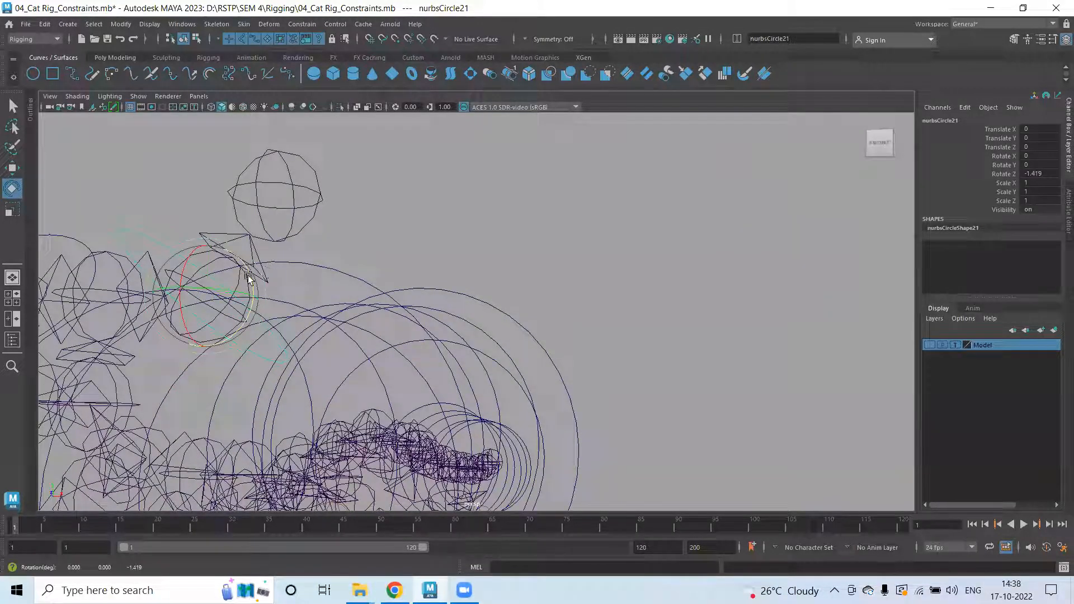
key("ctrl+z")
left_click(341, 241)
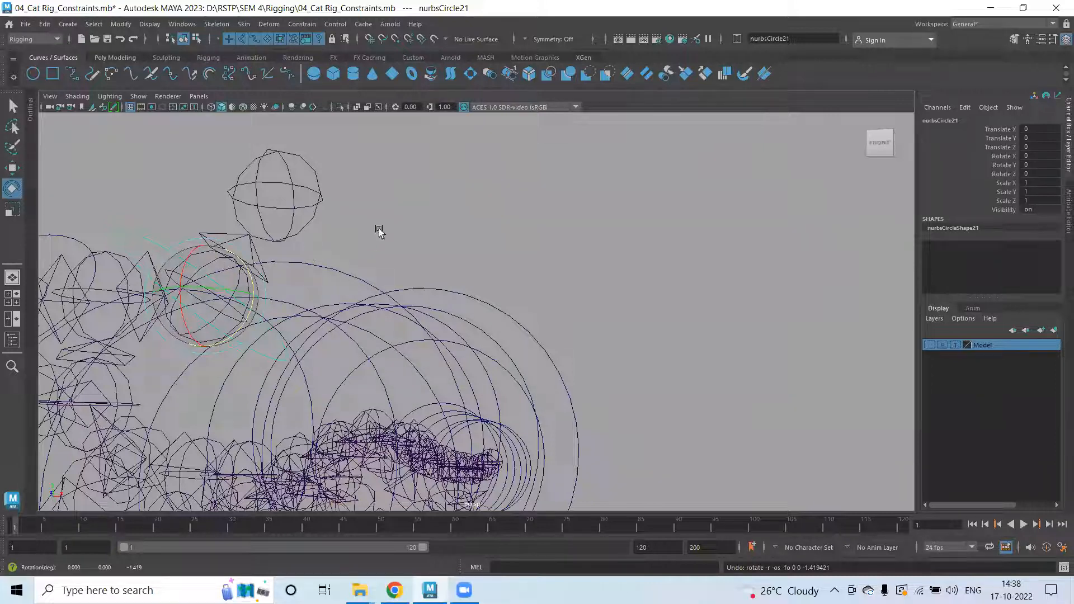
Rotate the left ear's base joint about Z to about 6.04 degrees.
left_click(246, 258)
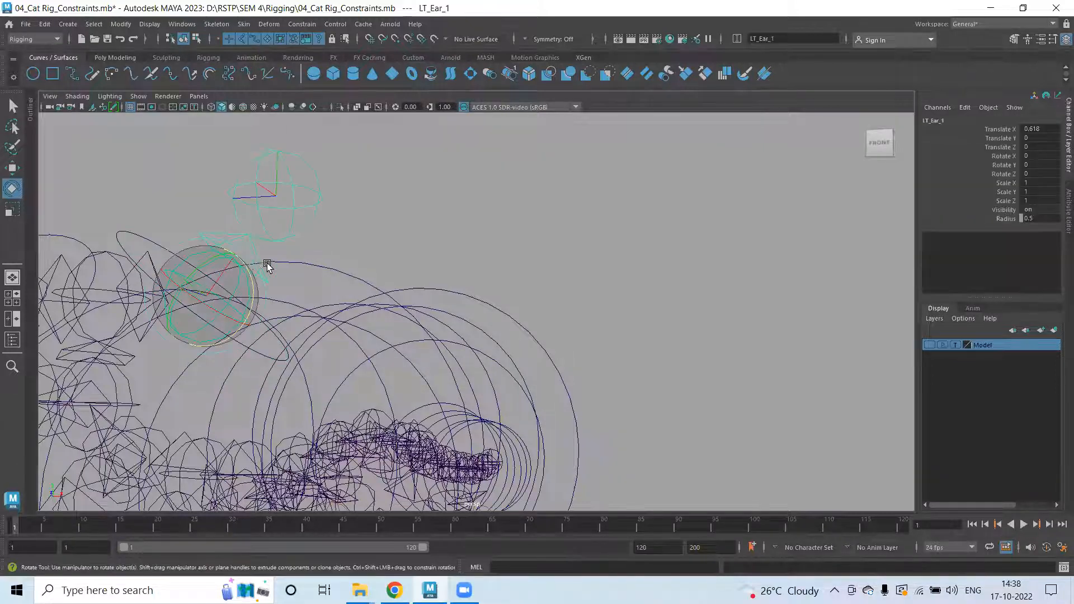
key("w")
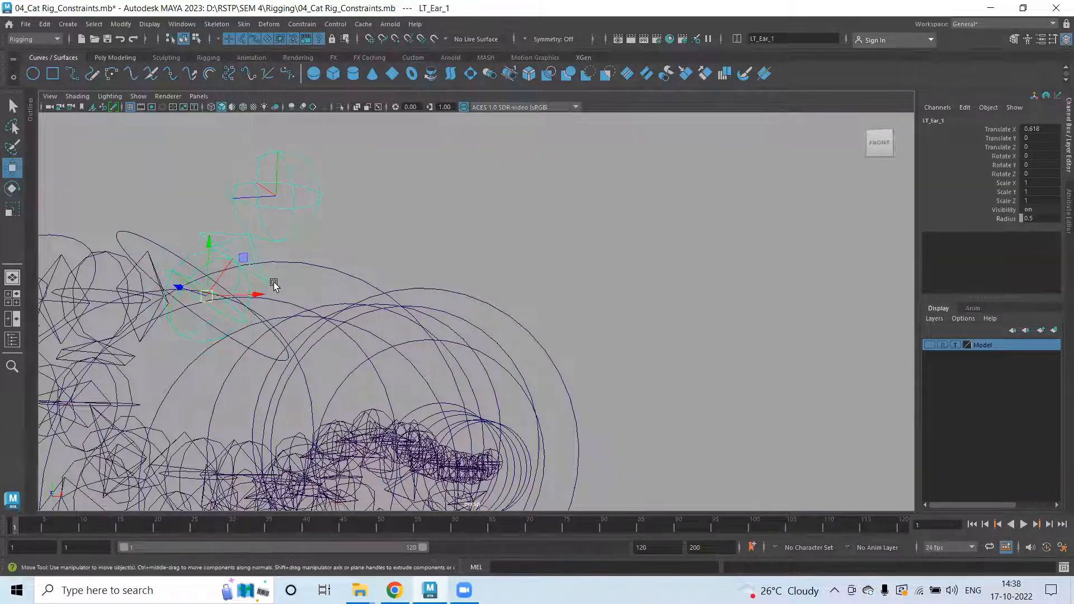
key("e")
left_click_drag(279, 295, 270, 290, "alt")
mouse_move(365, 294)
left_mouse_down("alt")
mouse_move(359, 283)
mouse_move(394, 287)
mouse_move(366, 302)
mouse_move(363, 290)
mouse_move(365, 309)
left_mouse_up("alt")
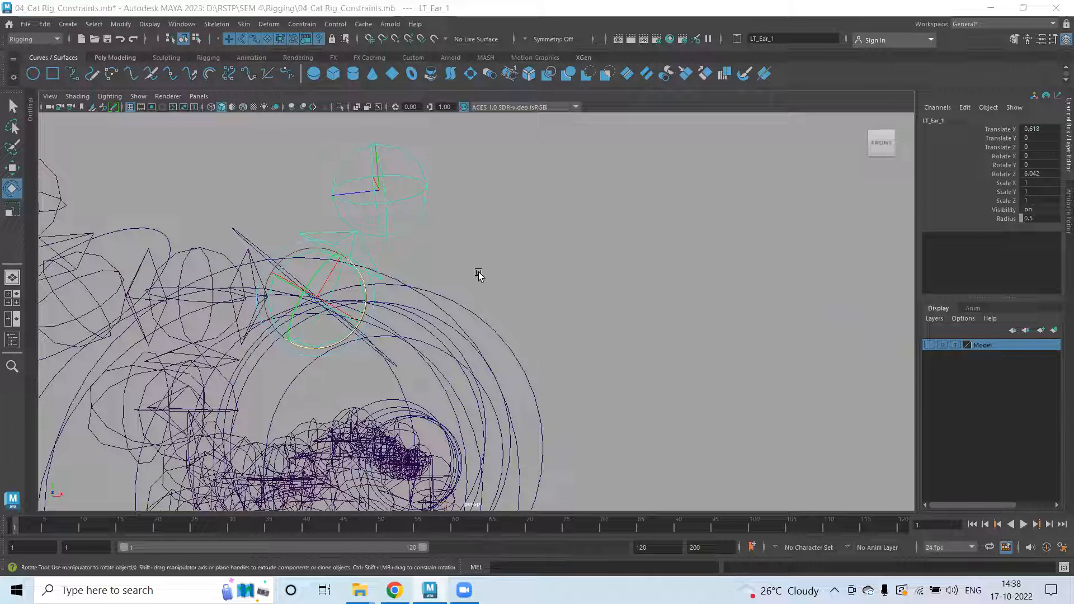
Orient-constrain the left ear's base joint to its control circle on all axes, with Maintain offset on and weight 1.
key("w")
mouse_move(288, 241)
left_mouse_down("alt")
mouse_move(331, 232)
mouse_move(306, 255)
mouse_move(271, 235)
left_mouse_up("alt")
scroll(356, 218, "up", 3)
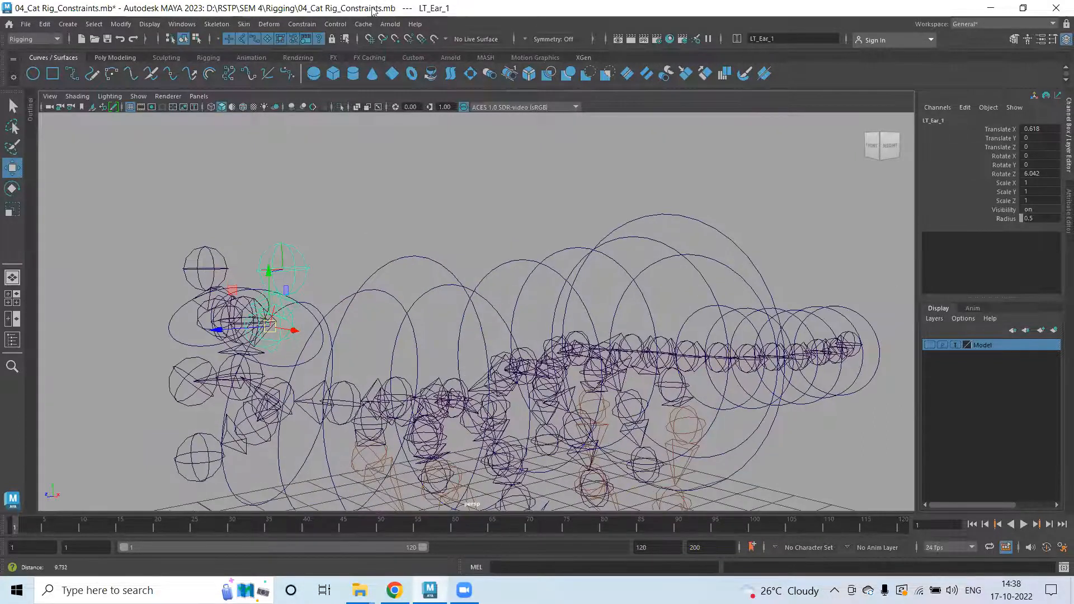
scroll(317, 243, "up", 1)
middle_click_drag(309, 367, 441, 277, "alt")
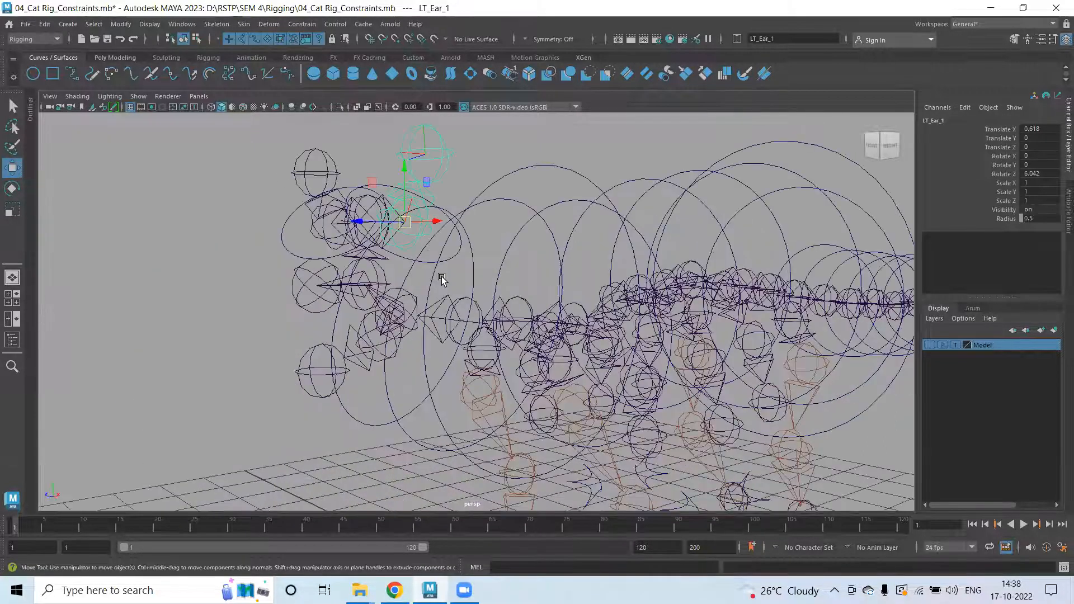
scroll(479, 263, "up", 2)
scroll(450, 282, "up", 2)
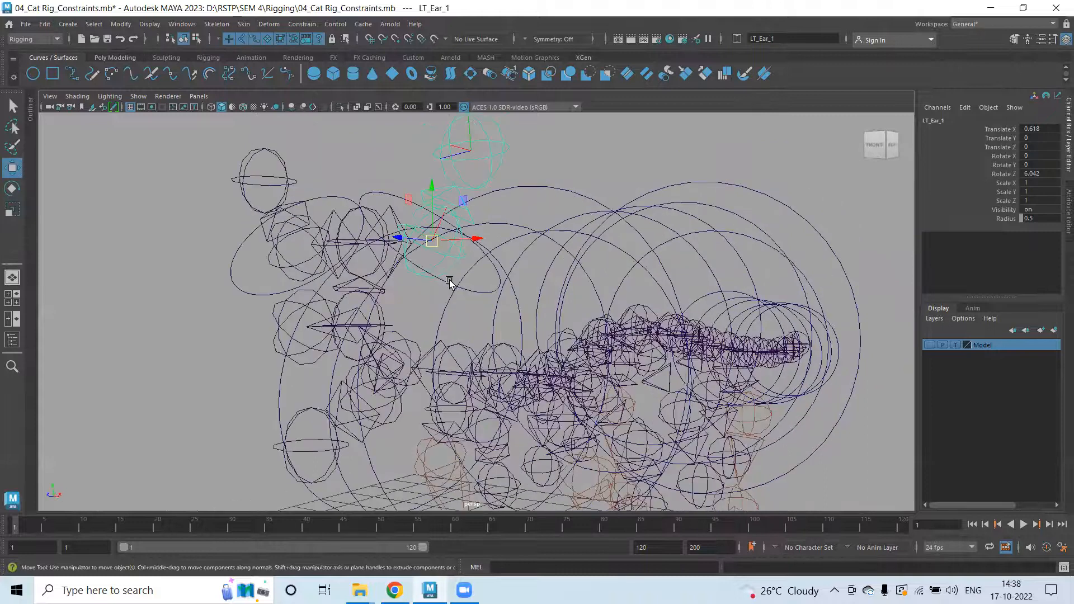
left_click(450, 288)
left_click_drag(455, 266, 448, 302, "alt")
left_click(450, 302, "shift")
left_click(301, 24)
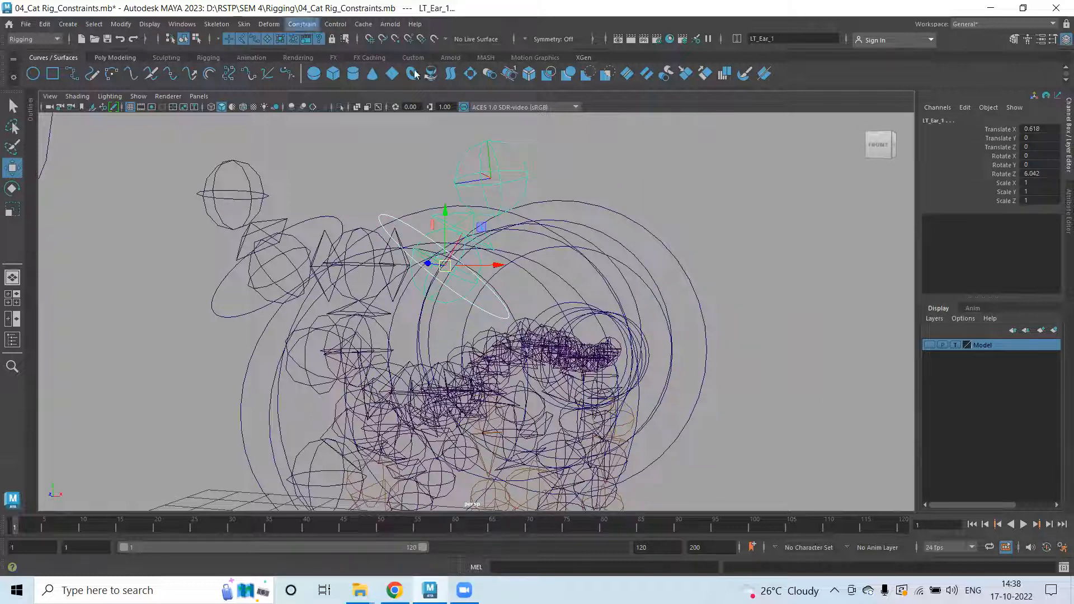
left_click(408, 77)
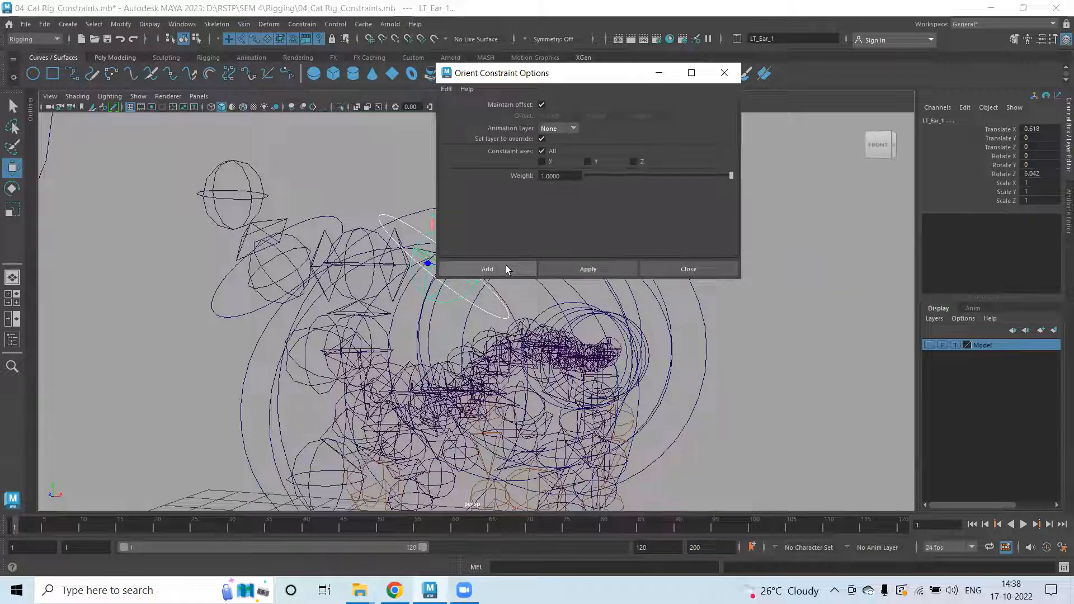
left_click(506, 269)
Apply the same orient constraint from the right ear's control circle to its base joint, and clear the selection.
left_click_drag(278, 249, 290, 251, "alt")
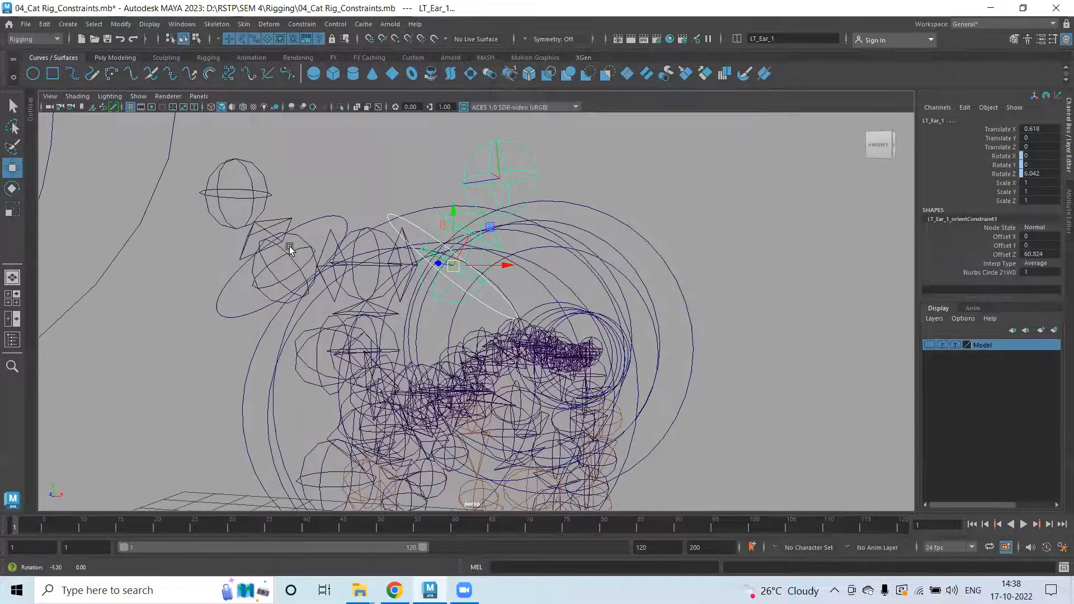
left_click_drag(352, 218, 359, 215, "alt")
left_click(280, 275)
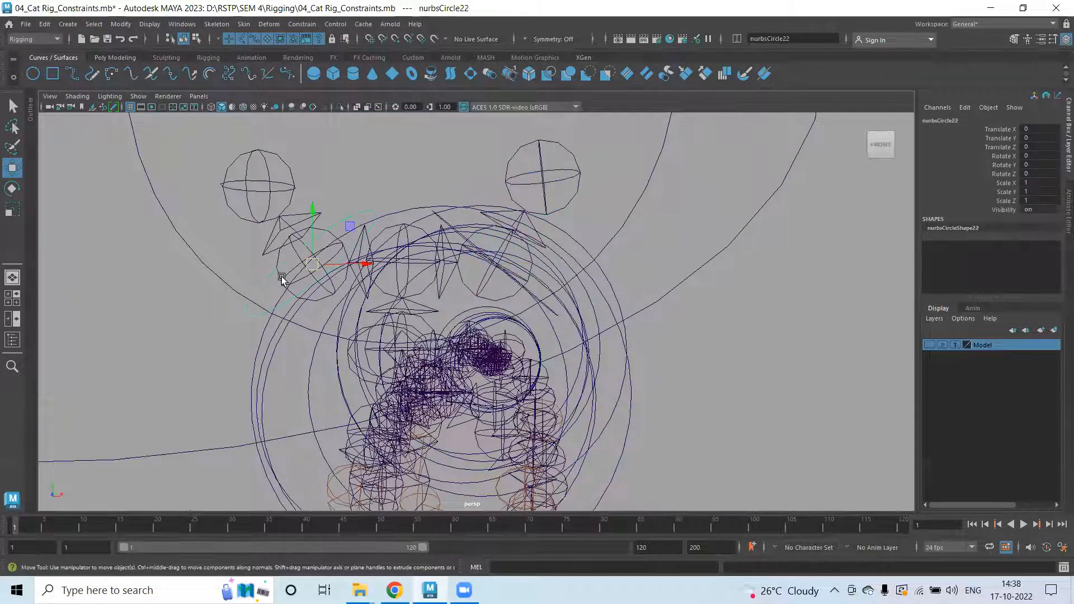
left_click(383, 263, "shift")
left_click_drag(377, 245, 339, 253, "alt")
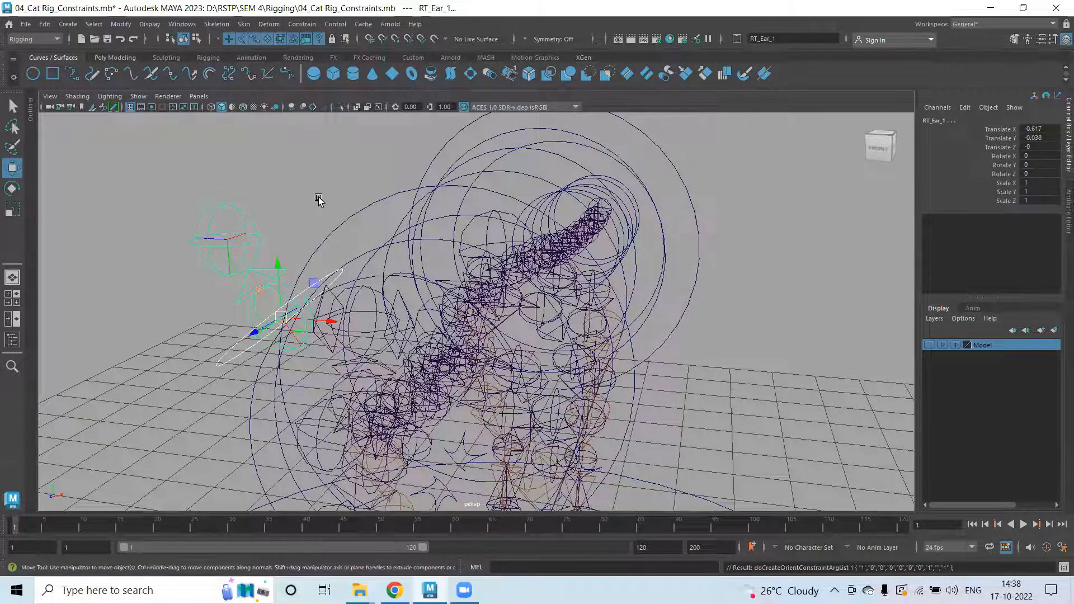
left_click(347, 262)
Test the right ear's control circle by rotating it about X, and undo the rotation.
left_click(243, 356)
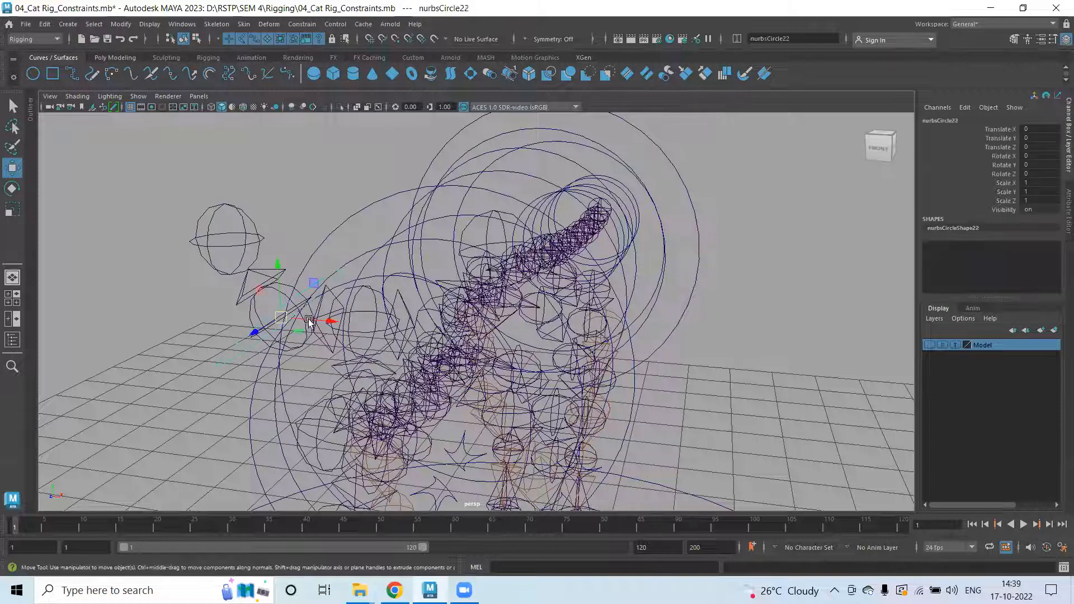
key("e")
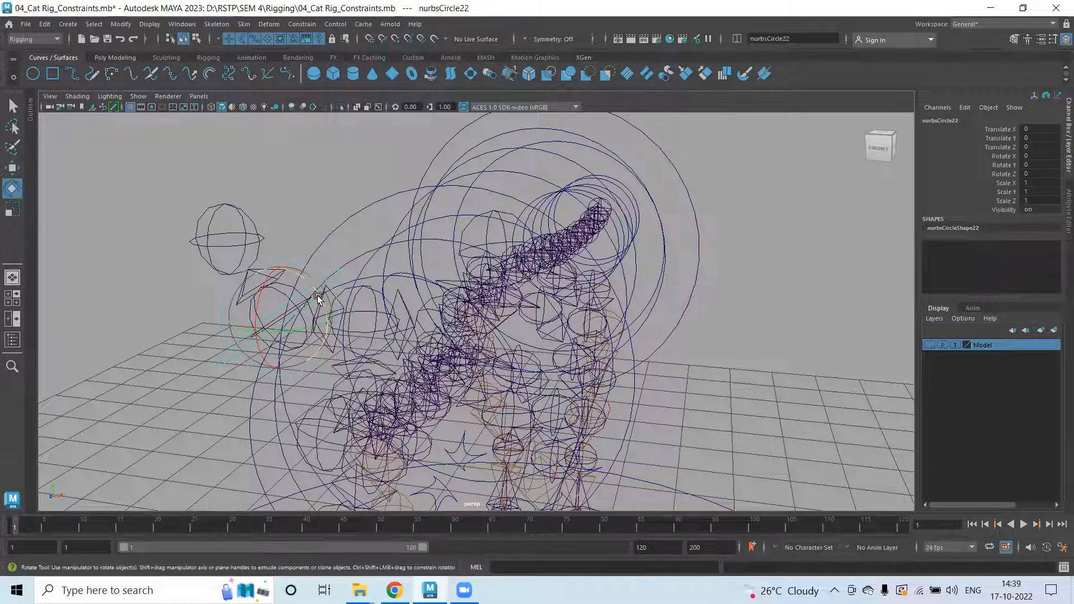
left_click_drag(312, 290, 523, 225)
key("ctrl+z")
key("ctrl+z")
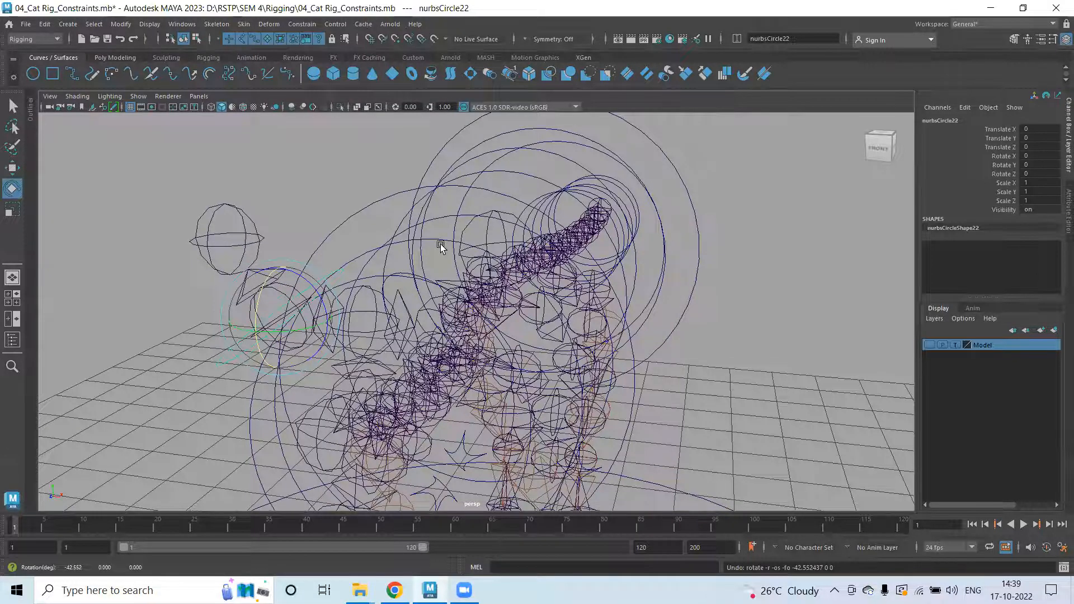
key("bracketleft")
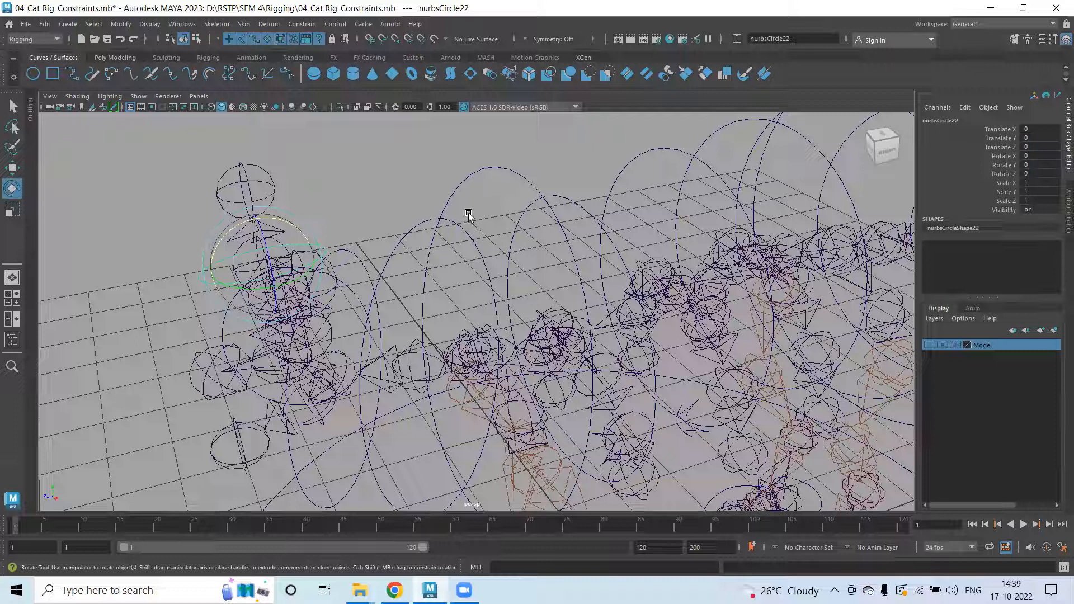
left_click_drag(507, 204, 525, 218, "alt")
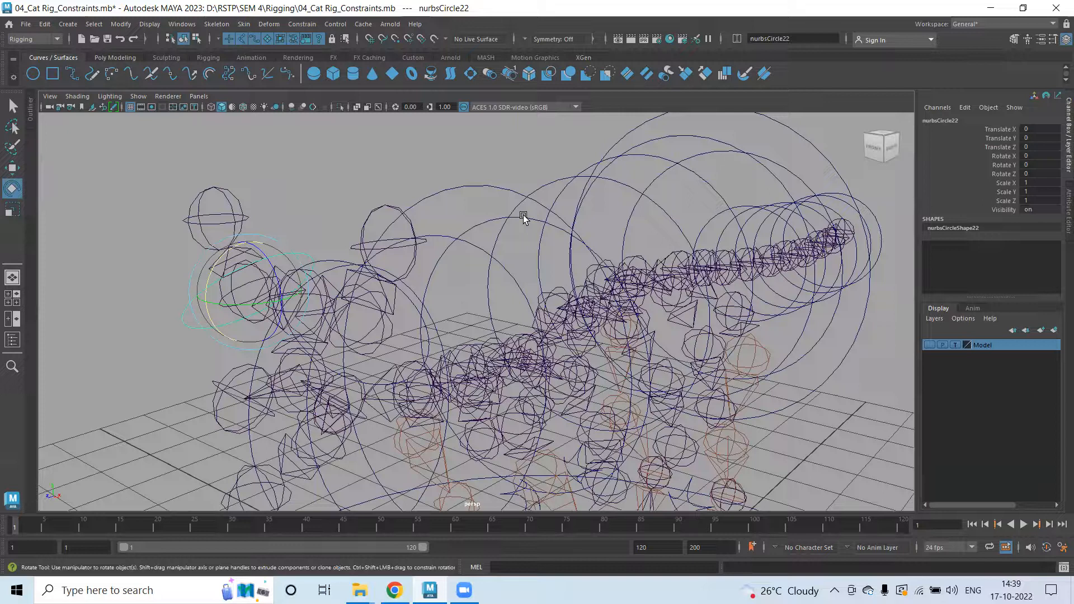
left_click_drag(361, 227, 518, 347, "alt")
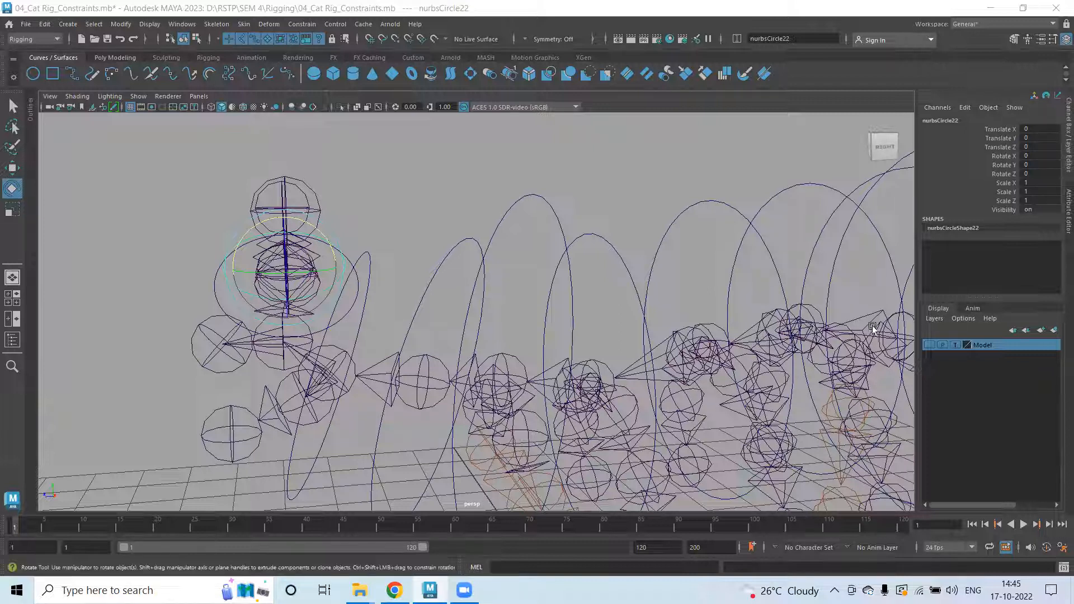
left_click(460, 185)
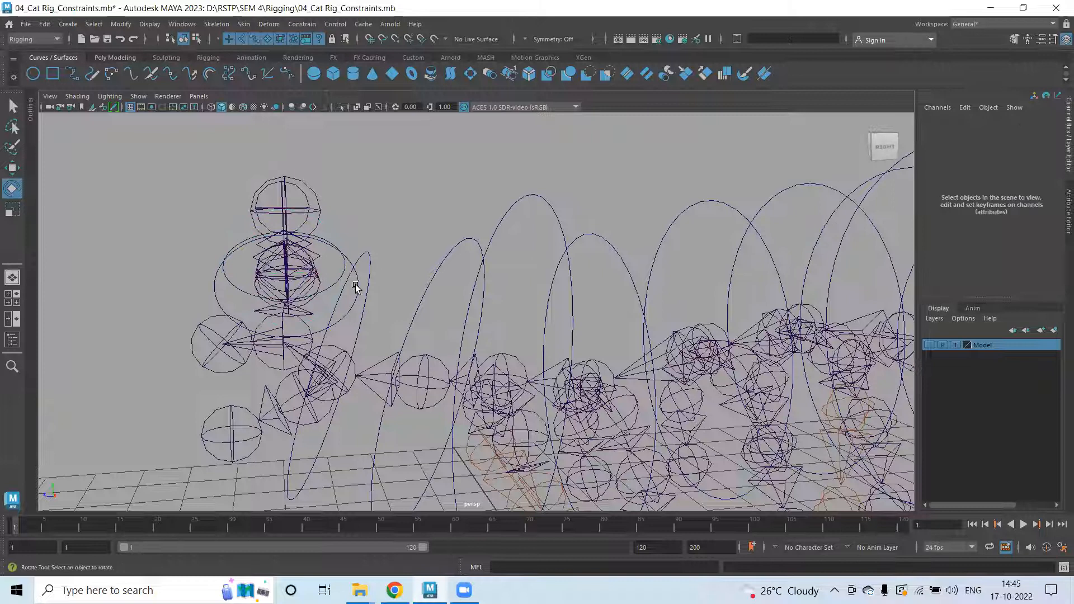
left_click_drag(391, 270, 410, 282, "alt")
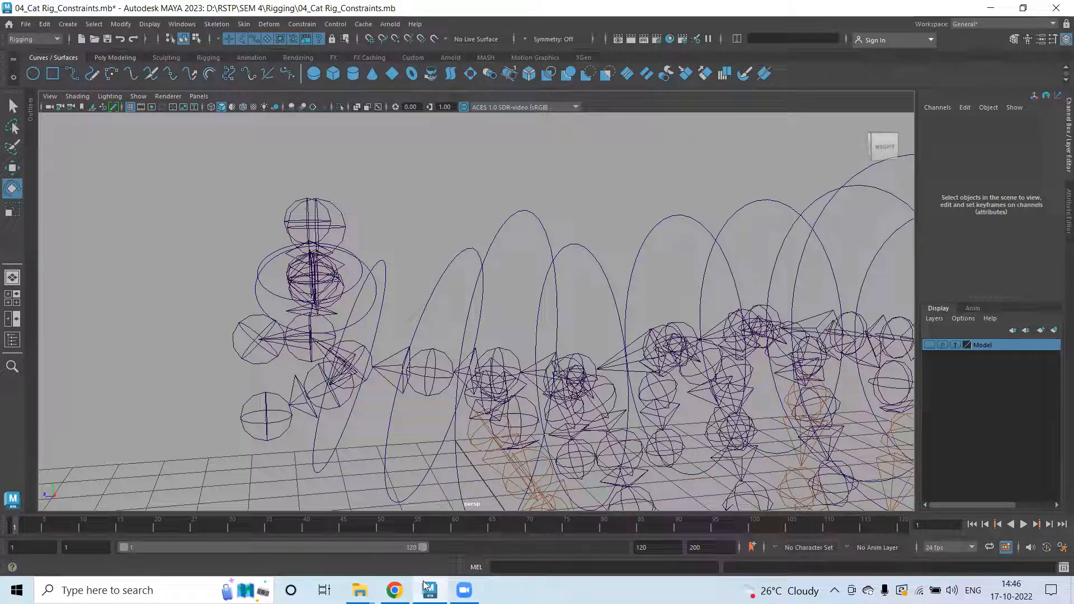
Test the right ear's control circle again with a small rotation, and undo it.
left_click_drag(456, 338, 371, 292, "alt")
left_click(371, 293)
left_click_drag(319, 319, 369, 350, "alt")
left_click(233, 295)
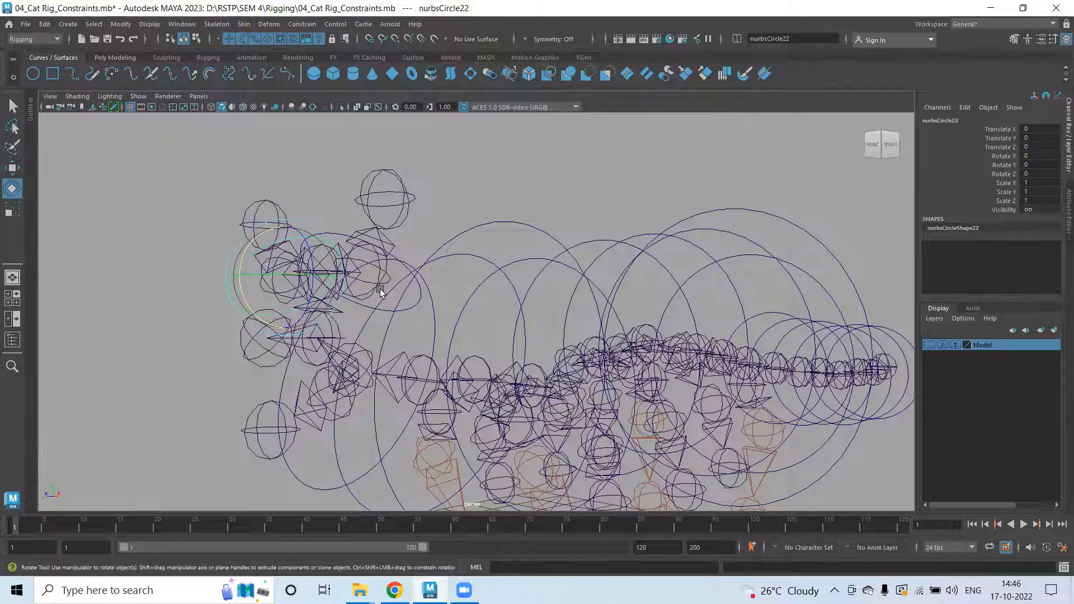
left_click_drag(400, 340, 413, 336, "alt")
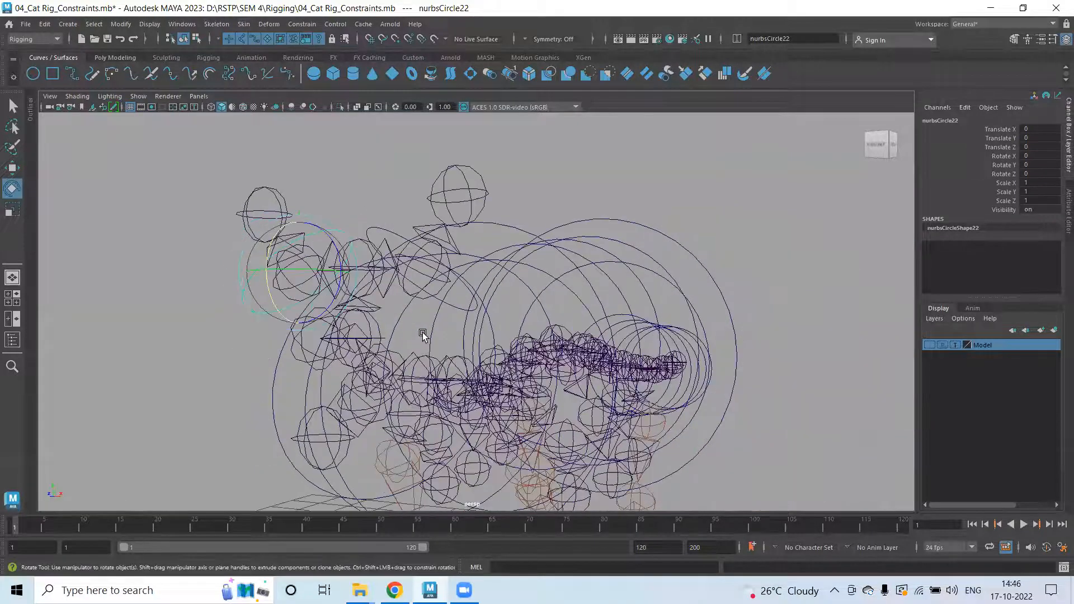
key("w")
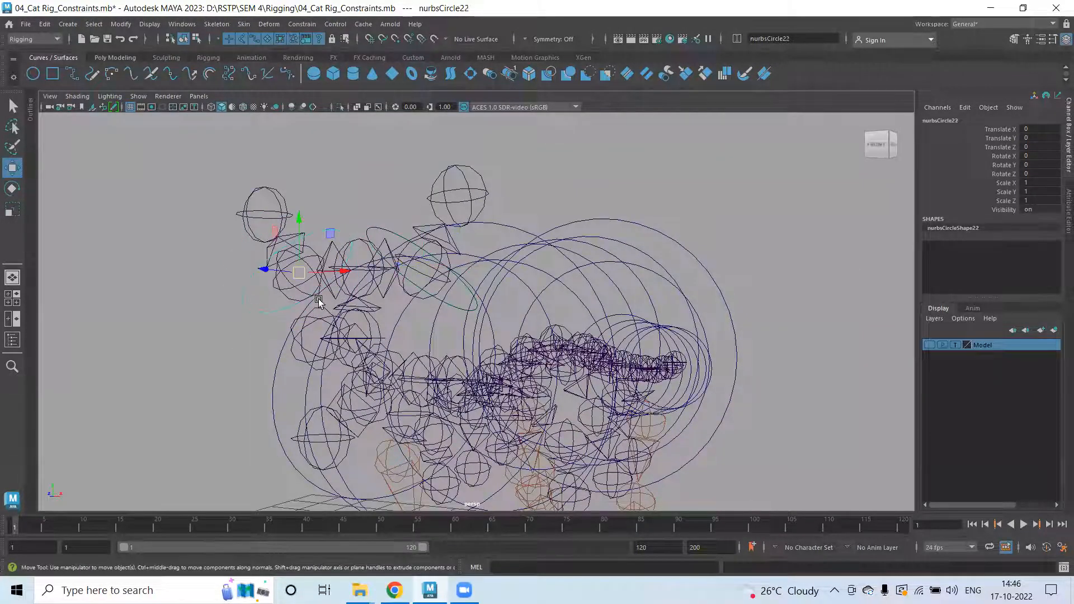
key("e")
mouse_move(331, 279)
left_mouse_down("alt")
mouse_move(341, 286)
mouse_move(332, 260)
left_mouse_up("alt")
mouse_move(332, 262)
left_mouse_down()
mouse_move(336, 273)
mouse_move(345, 264)
left_mouse_up()
key("ctrl+z")
left_click_drag(489, 327, 494, 297, "alt")
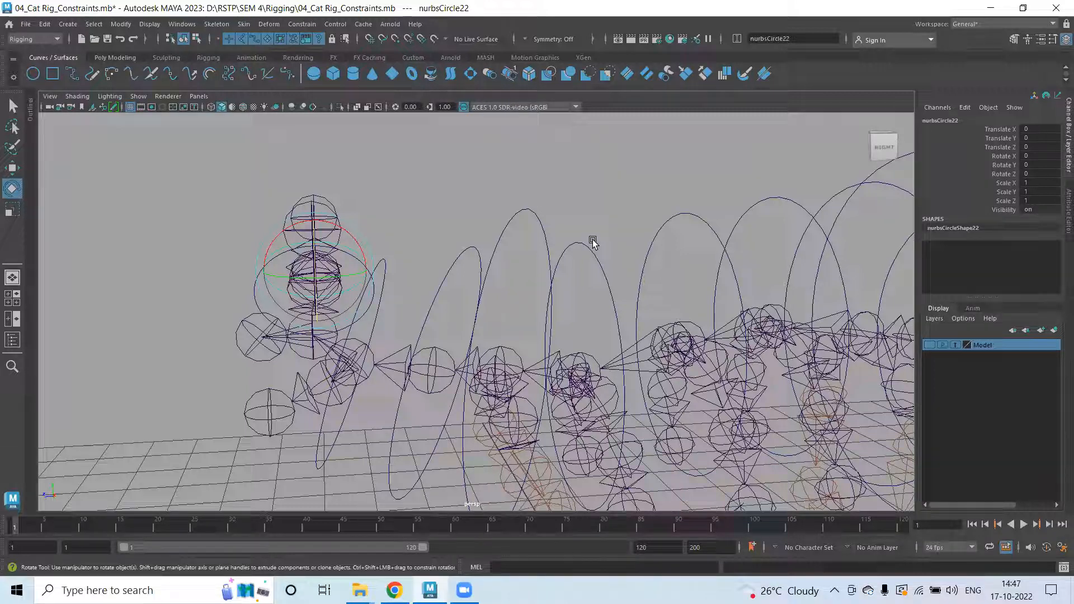
left_click(420, 212)
left_click_drag(399, 314, 400, 380, "alt")
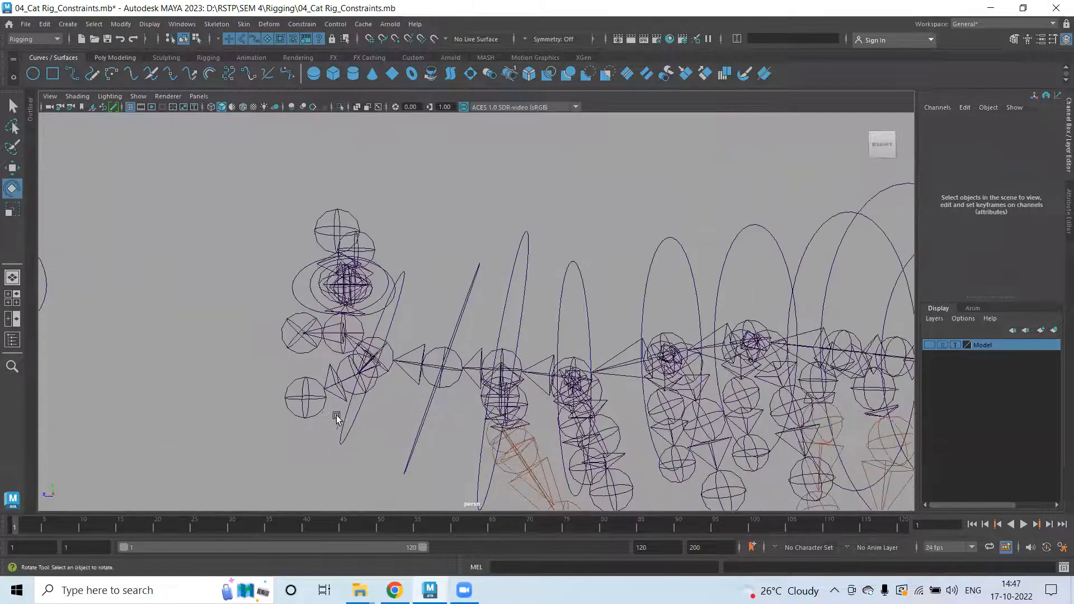
left_click(363, 431)
key("alt+Tab")
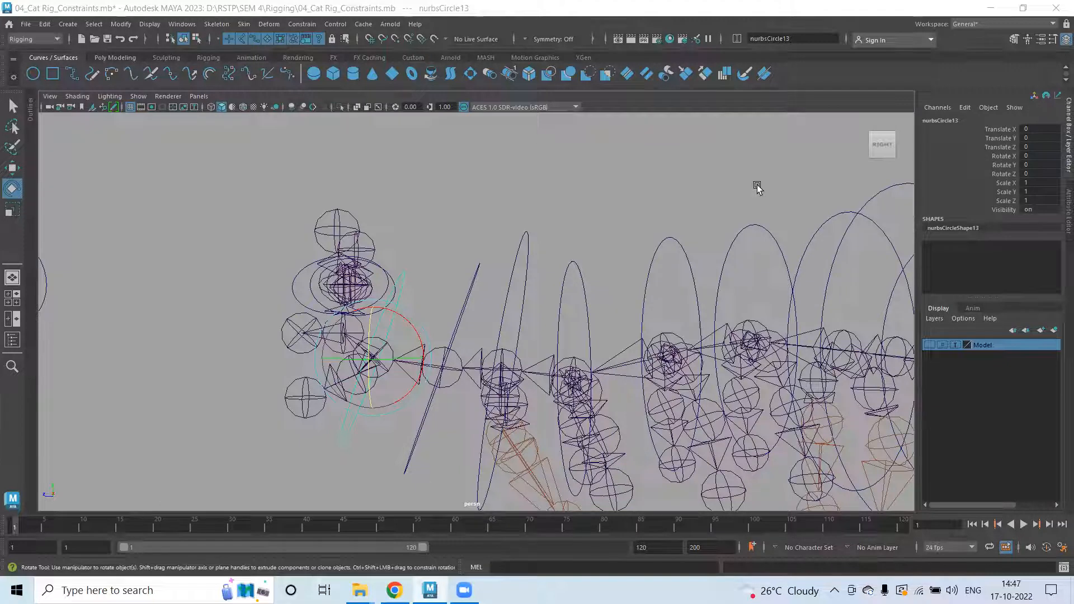
left_click_drag(316, 305, 283, 348)
left_click(303, 336)
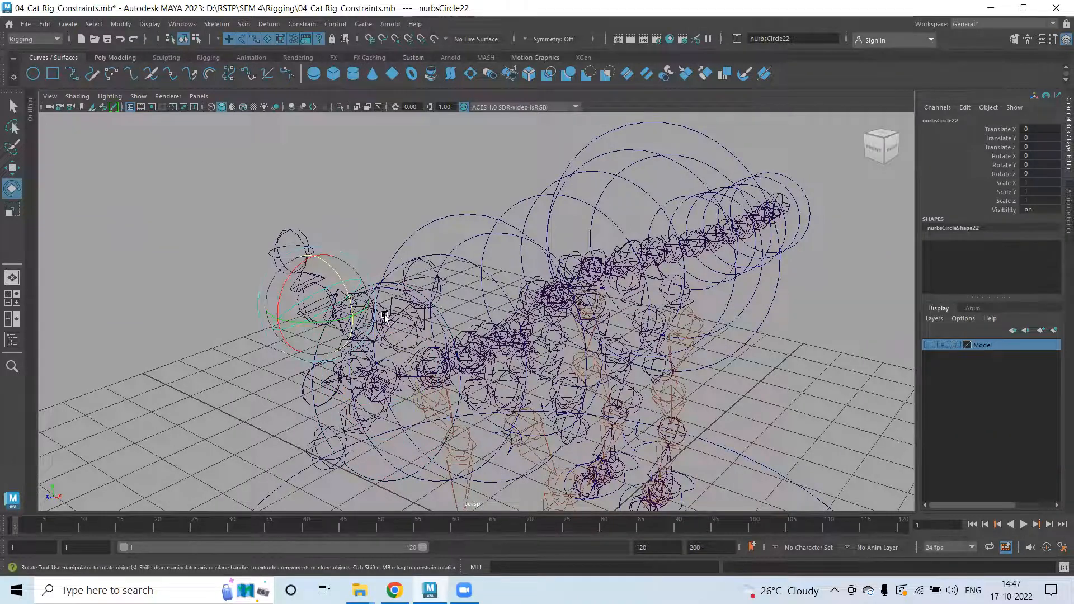
Identify the control circle around the left ear's joints and rename it LT_Ear_Ctrl.
key("w")
left_click_drag(366, 327, 473, 241, "alt")
left_click(474, 241)
left_click(481, 155)
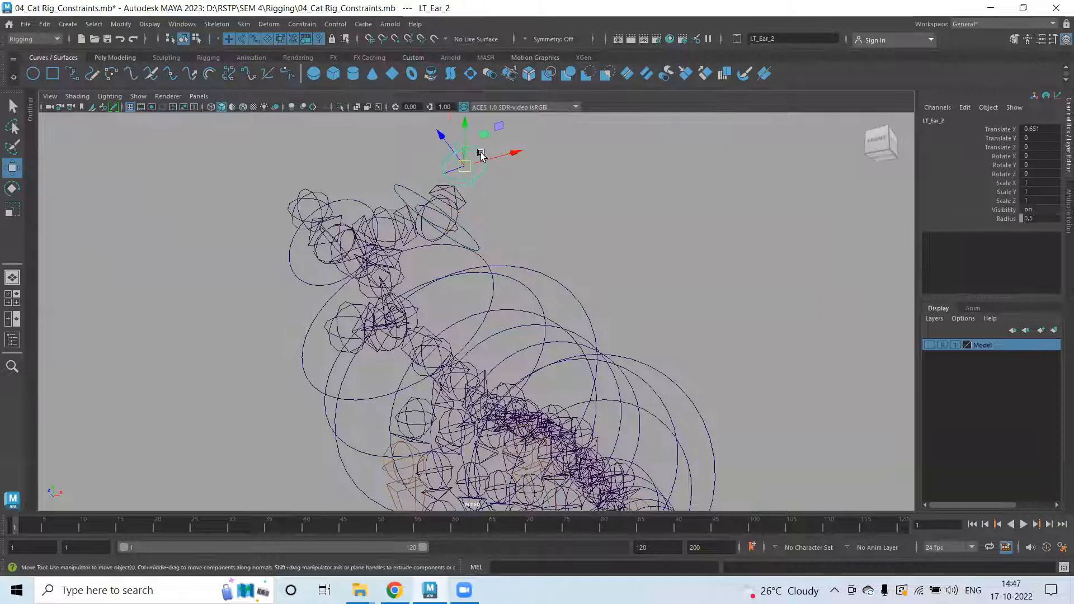
left_click(471, 240)
left_click_drag(471, 240, 503, 319, "alt")
double_click(969, 119)
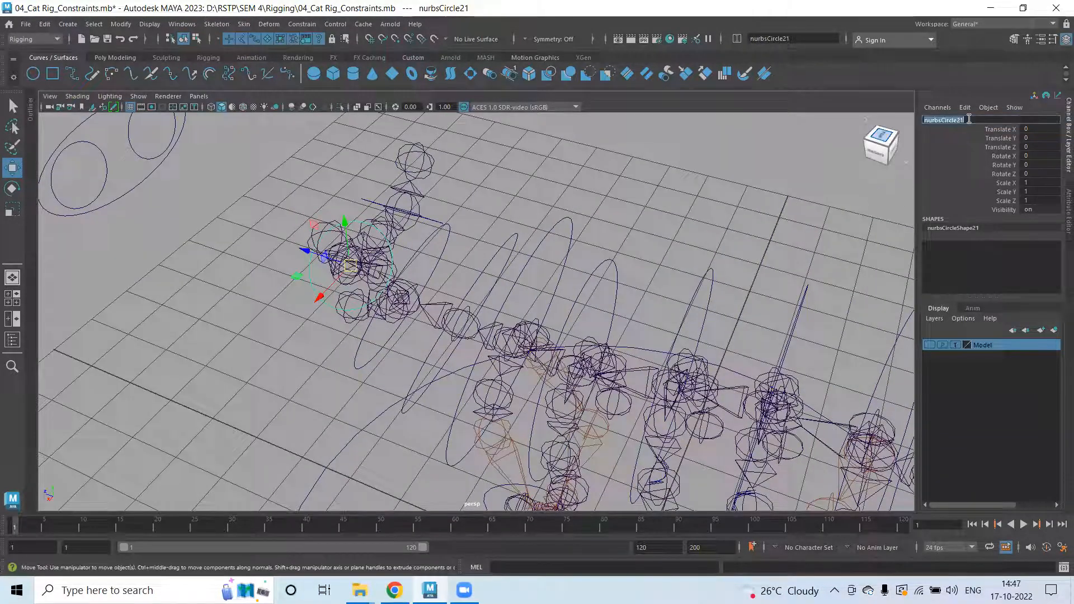
type("LT_")
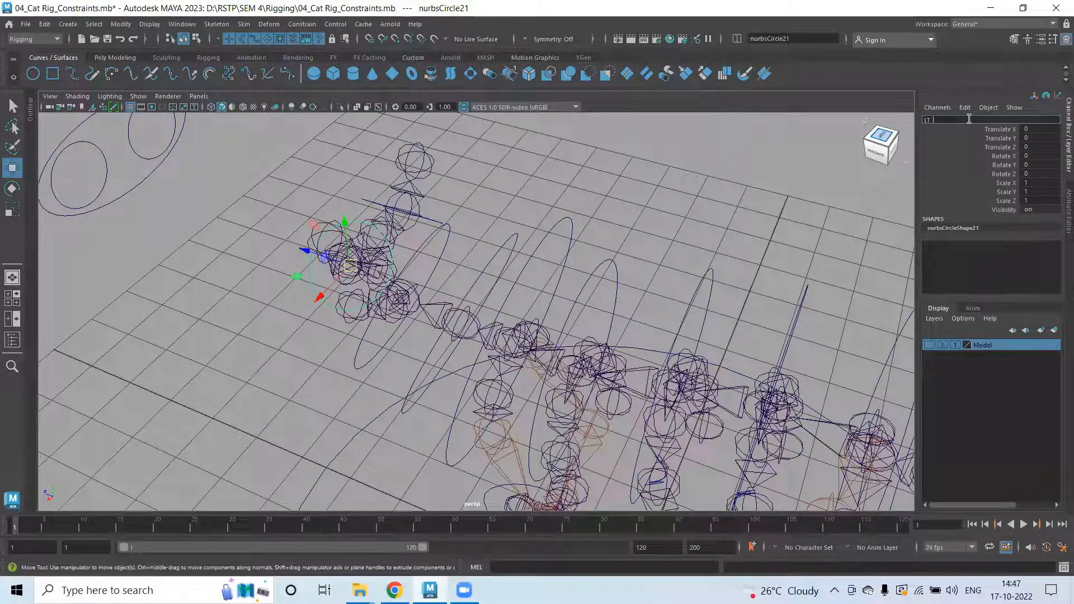
type("Ear_Ctl")
left_click(472, 230)
Rename the right ear's control circle RT_Ear_Ctrl.
left_click(442, 224)
left_click(940, 120)
type("LT_Ear_Ctrl")
key("Left")
key("BackSpace")
key("BackSpace")
type("RT")
key("Return")
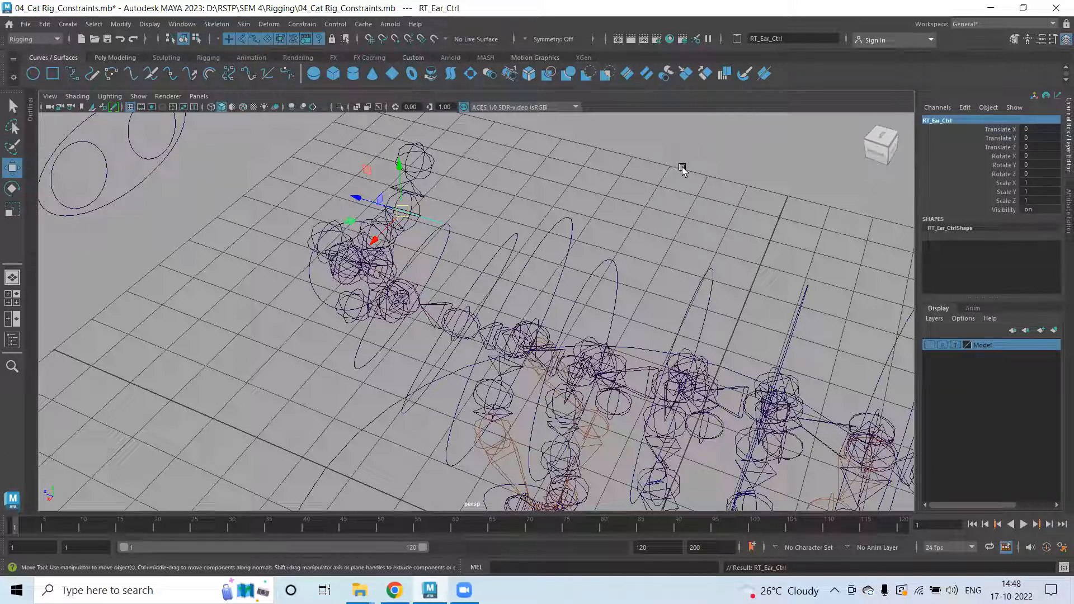
Test-rotate the Base_Head joint about X with the Model layer shown, undo the rotation, hide the layer and clear the selection.
left_click_drag(436, 276, 359, 213, "alt")
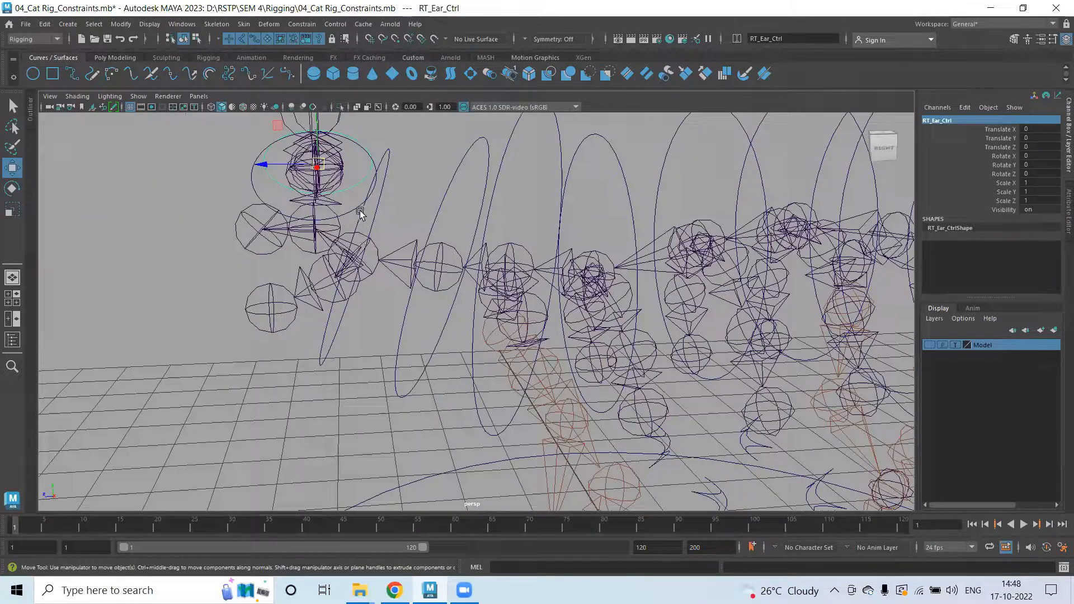
left_click(382, 244)
left_click(373, 259)
left_click(375, 268)
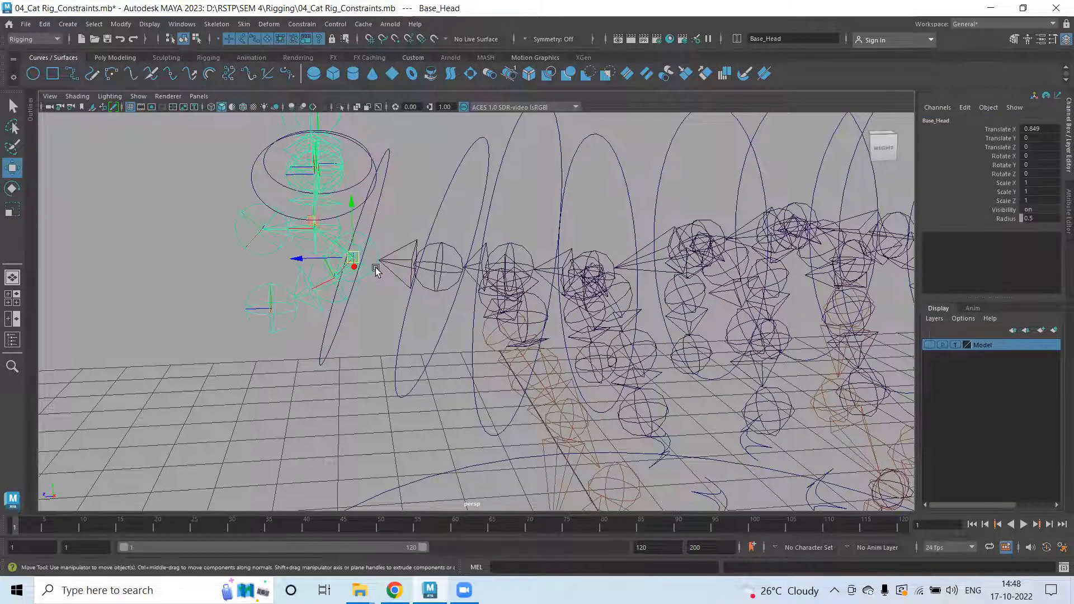
key("e")
scroll(376, 269, "down", 4)
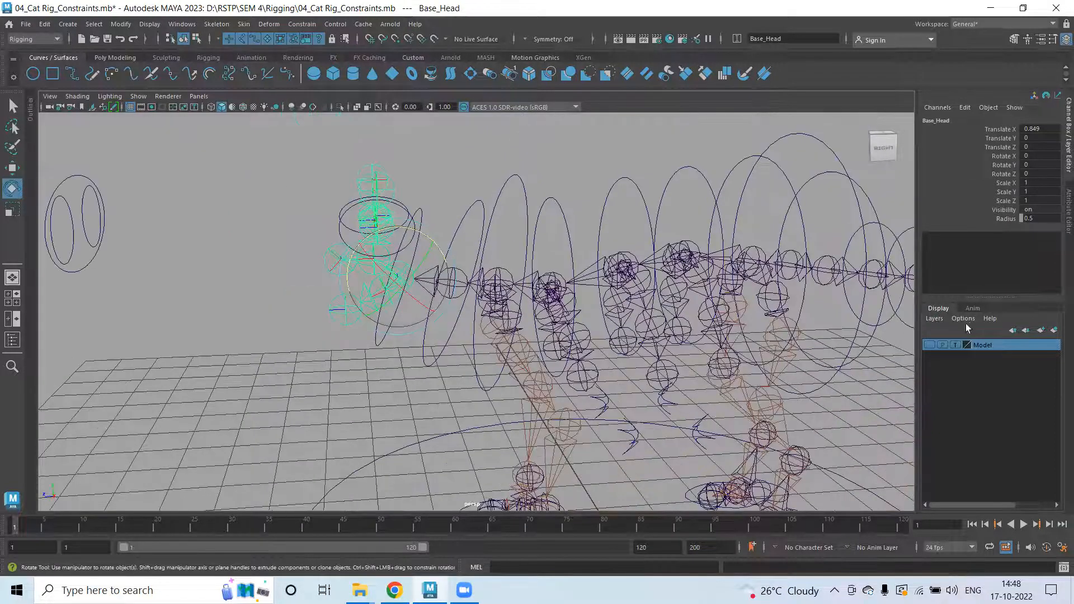
left_click(929, 345)
left_click_drag(517, 268, 388, 275, "alt")
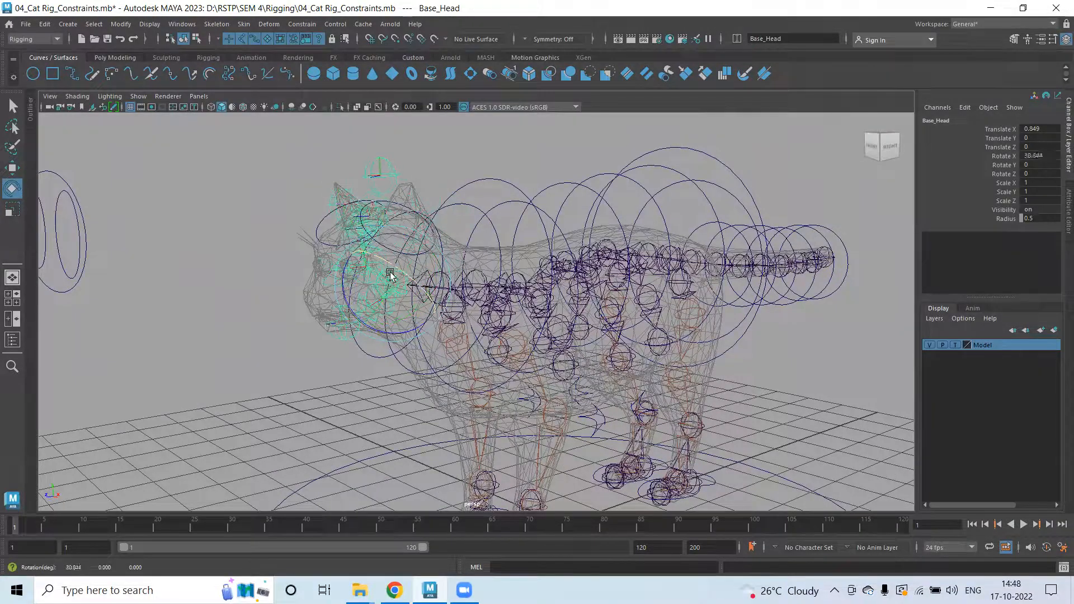
key("ctrl+z")
key("ctrl+z")
key("ctrl+z")
key("ctrl+z")
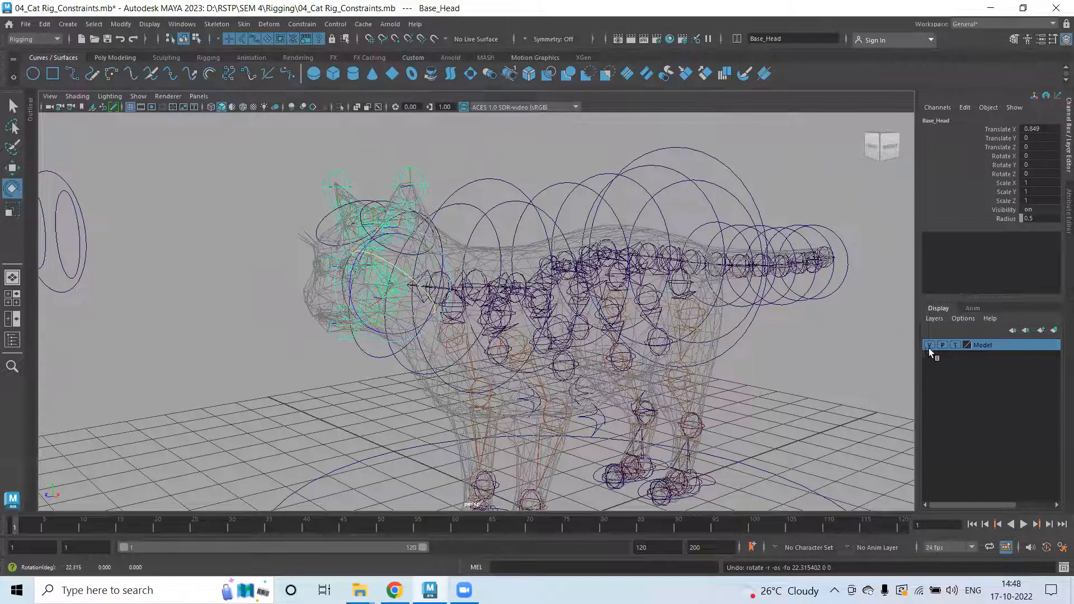
left_click(929, 345)
left_click(531, 146)
Rename the control circle around the head's base joint Head_Ctrl.
left_click_drag(532, 146, 385, 320, "alt")
left_click(401, 335)
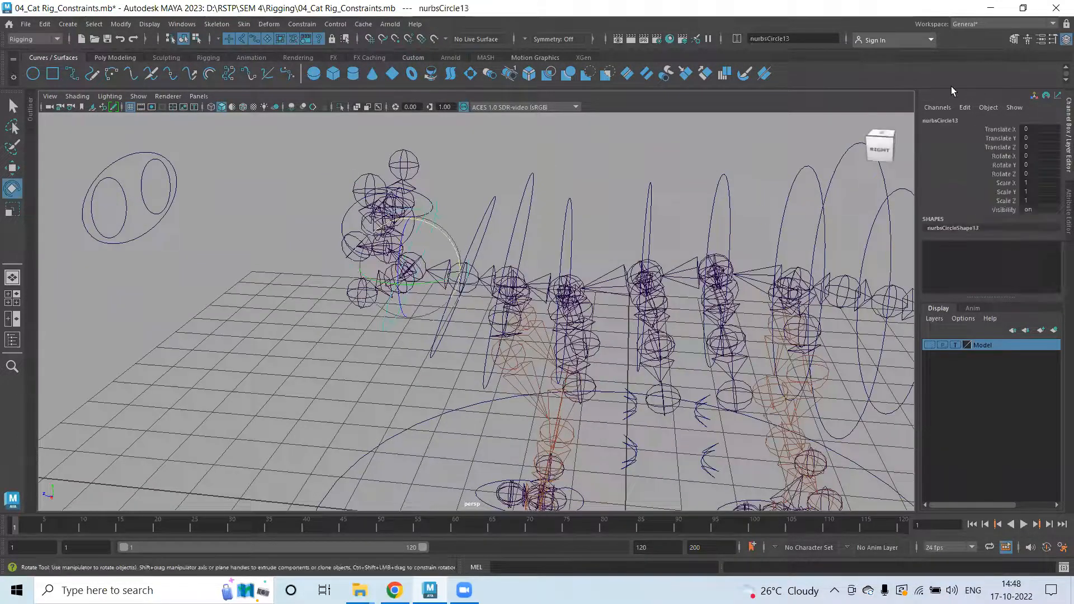
key("q")
double_click(944, 119)
type("He")
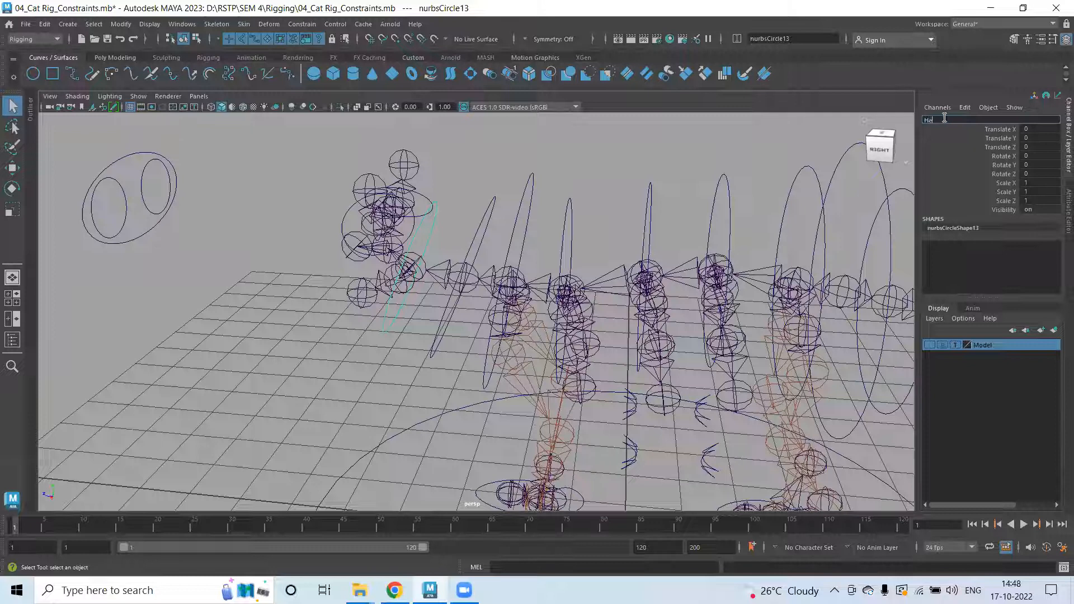
type("ad_Ctrl")
key("Return")
Orient-constrain the Base_Head joint to Head_Ctrl on all axes, with Maintain offset on and weight 1.
left_click(353, 253)
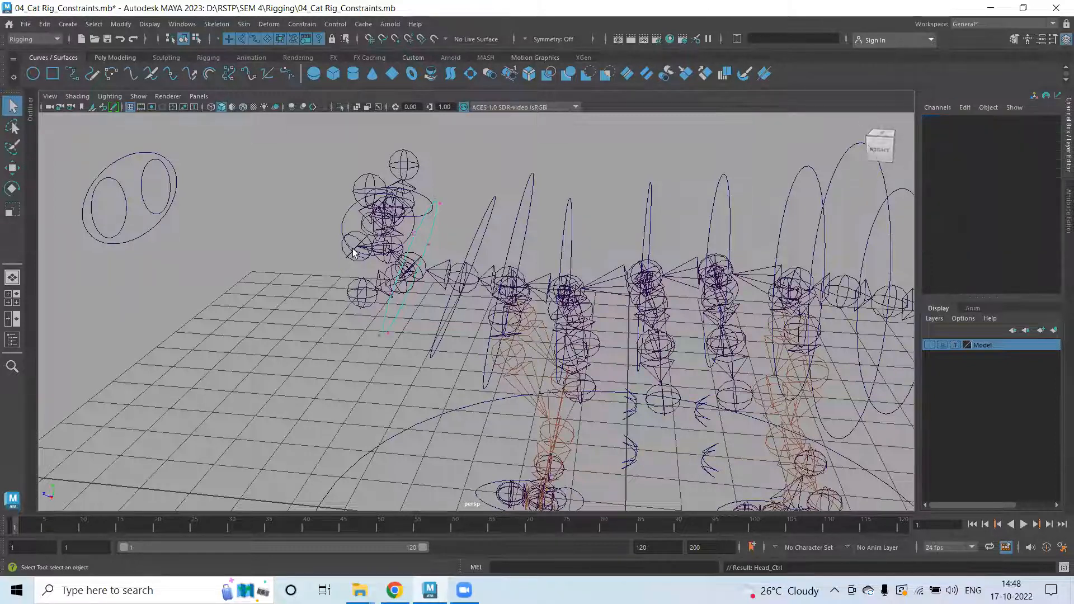
right_click_drag(386, 317, 444, 263)
left_click(375, 407)
scroll(490, 331, "up", 1)
scroll(344, 324, "up", 4)
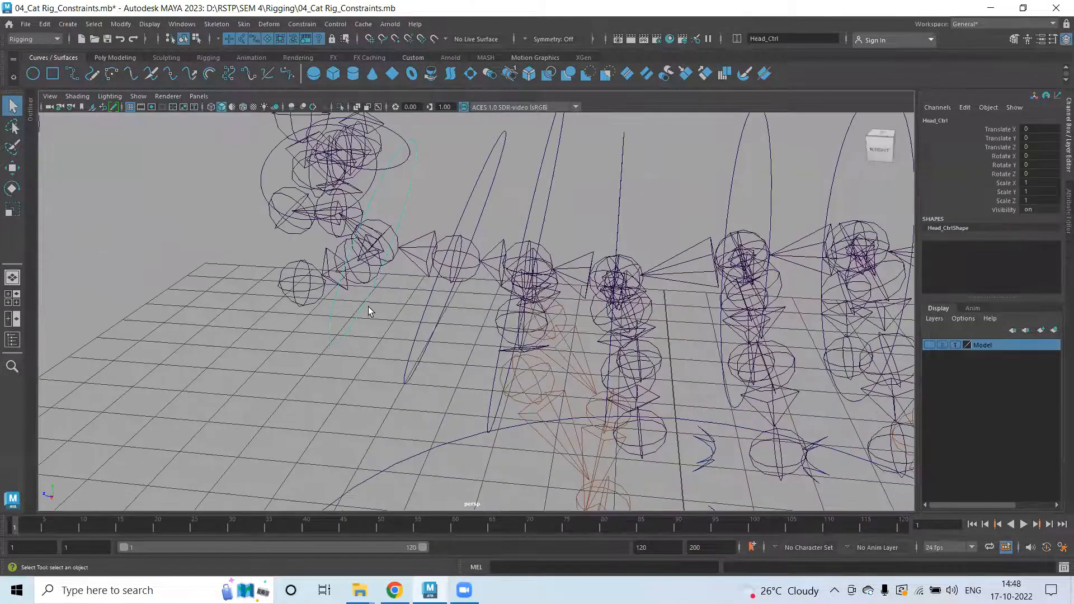
left_click(390, 234)
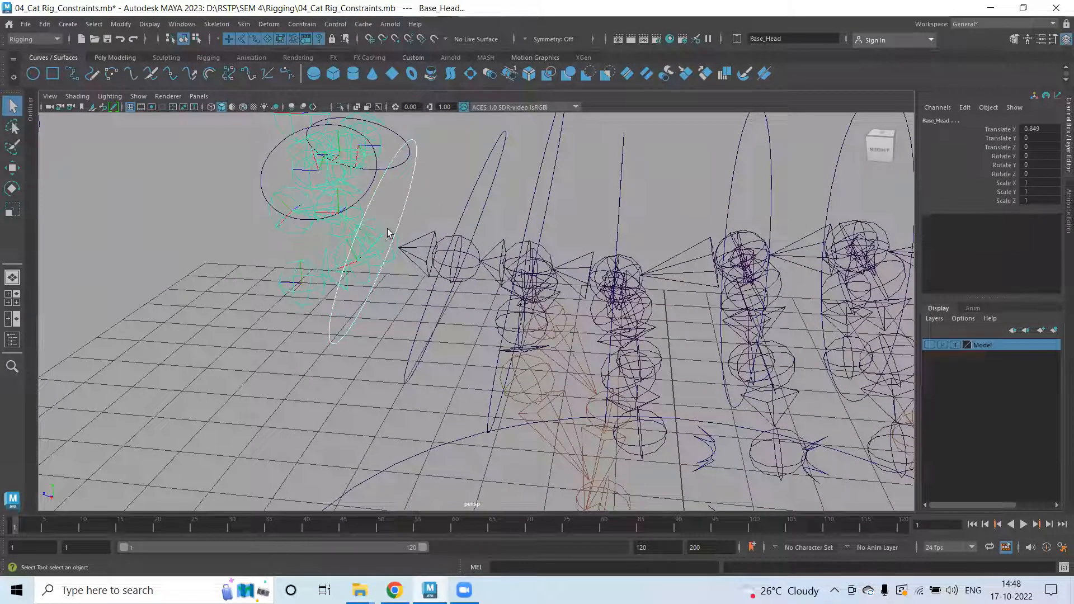
left_click(302, 23)
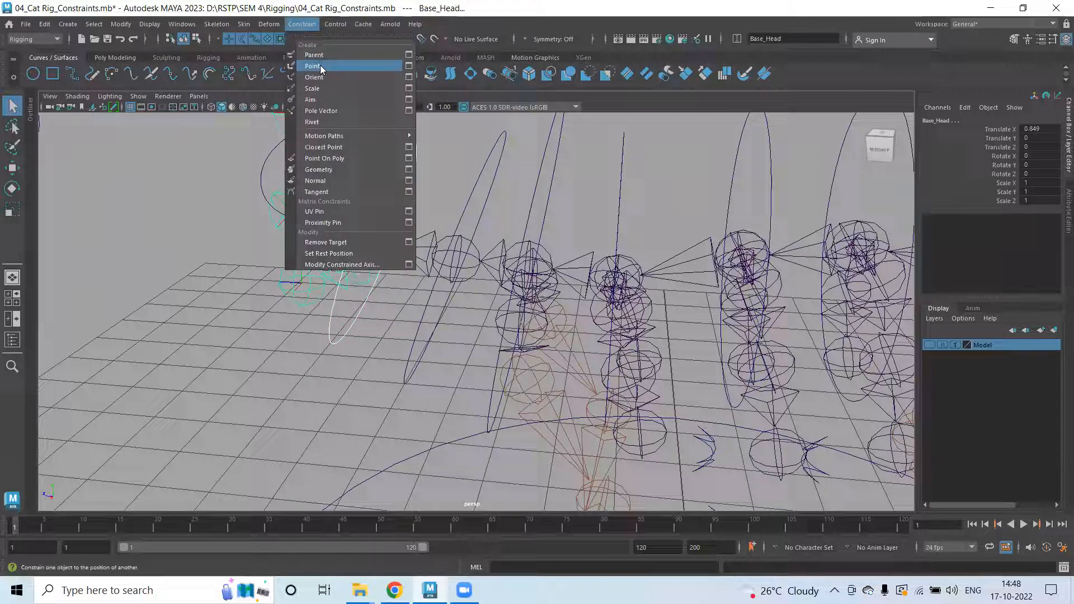
left_click(409, 77)
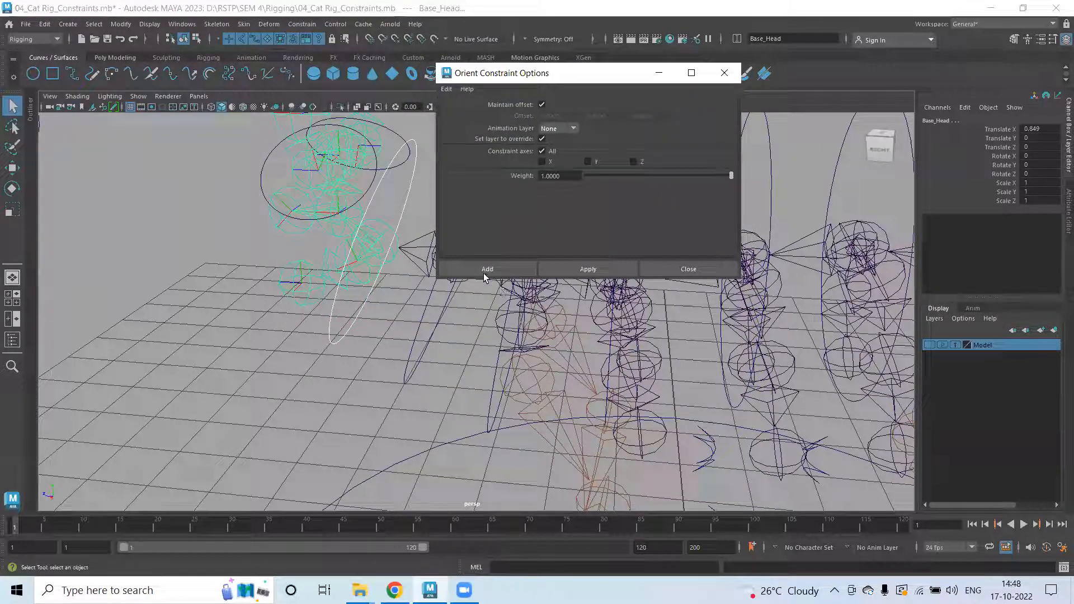
left_click(484, 271)
left_click(468, 318)
Rename the control circle directly behind the head control Neck_Ctrl.
left_click(427, 329)
left_click_drag(441, 340, 466, 265, "alt")
scroll(466, 266, "down", 1)
middle_click_drag(466, 265, 419, 306, "alt")
scroll(419, 306, "down", 1)
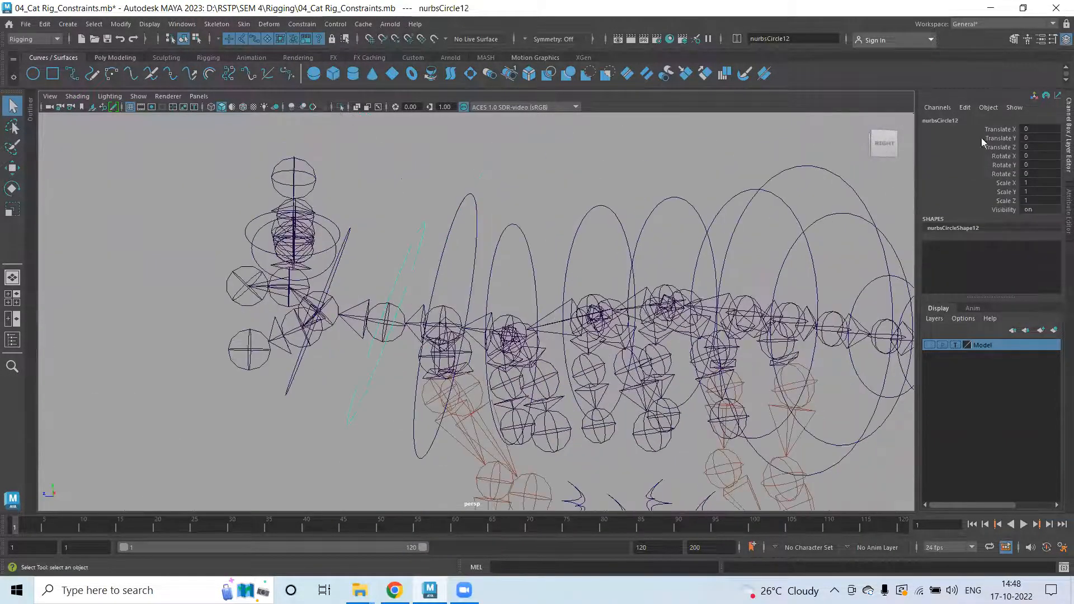
left_click(955, 123)
type("Nec")
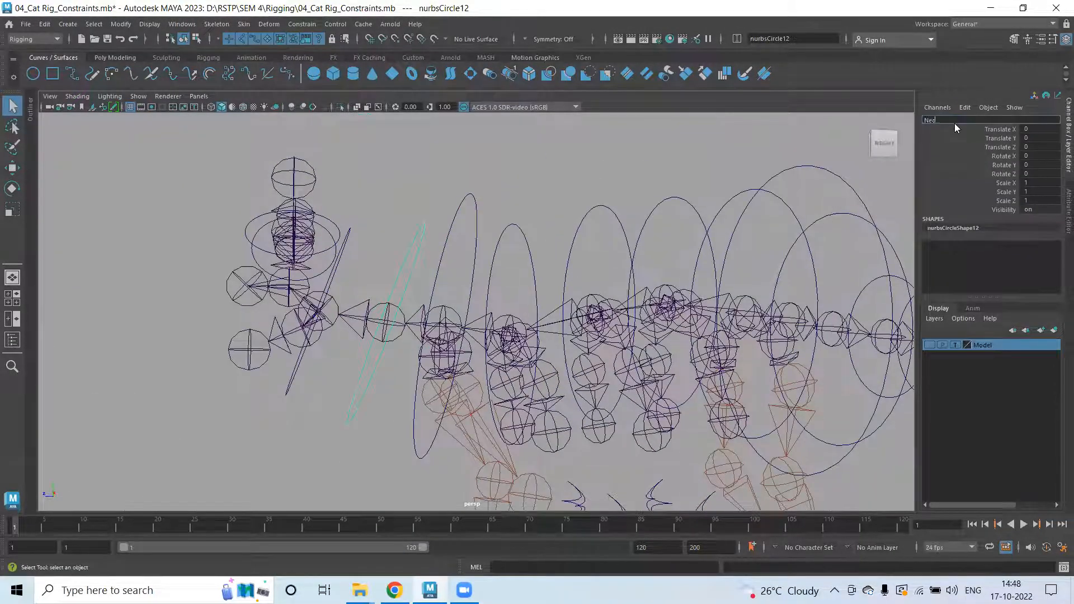
type("k_Ctrl")
key("Return")
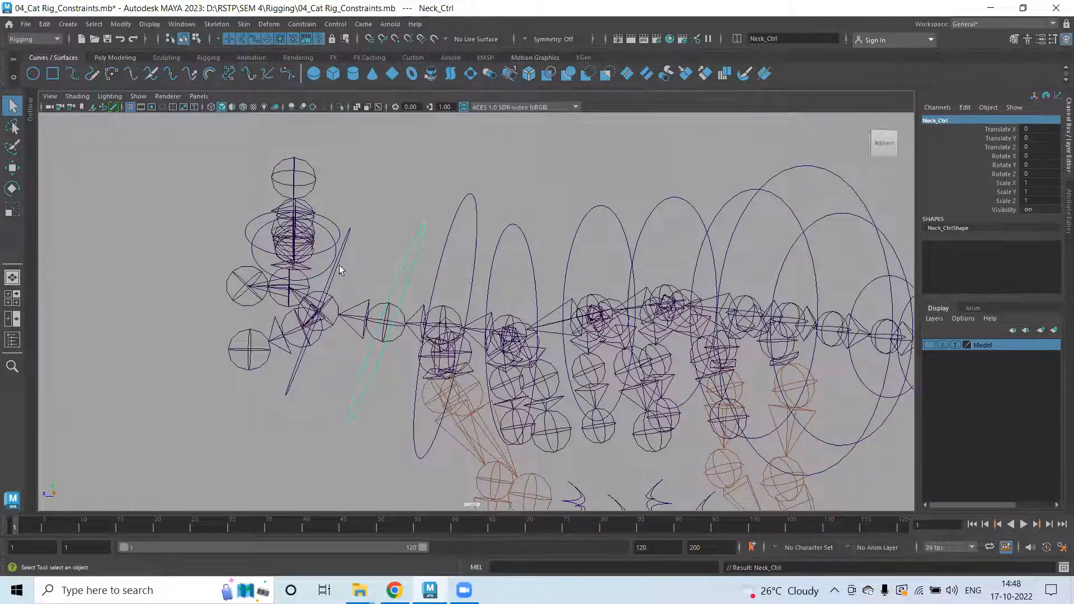
Review the four spine control circles between the neck control and the pelvis by selecting them together.
left_click(475, 213)
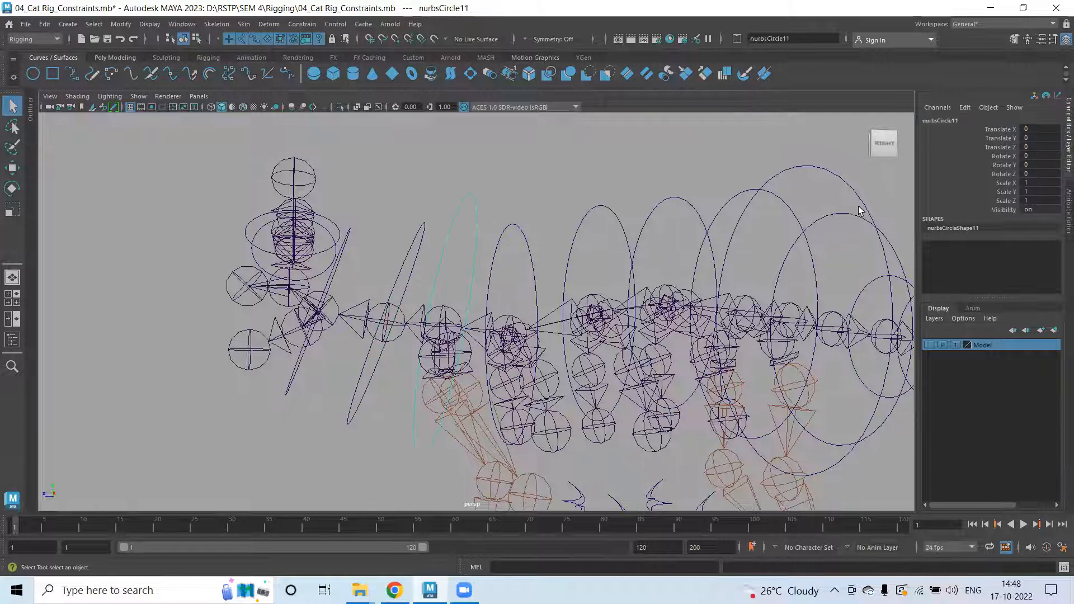
left_click_drag(699, 286, 515, 240, "alt")
left_click(510, 249)
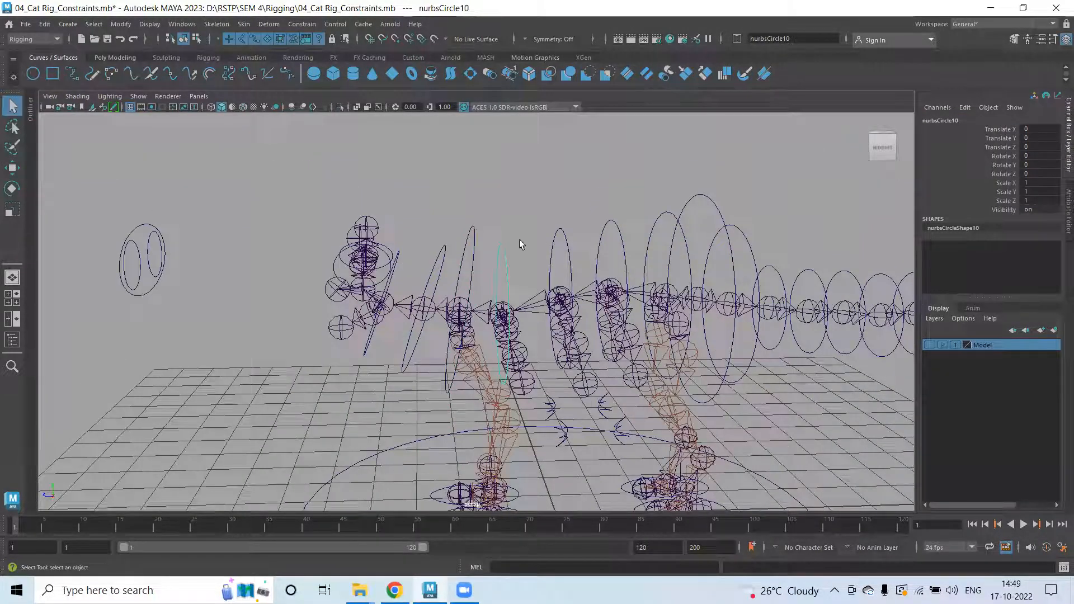
left_click(471, 226)
left_click(510, 261, "shift")
left_click(569, 229, "shift")
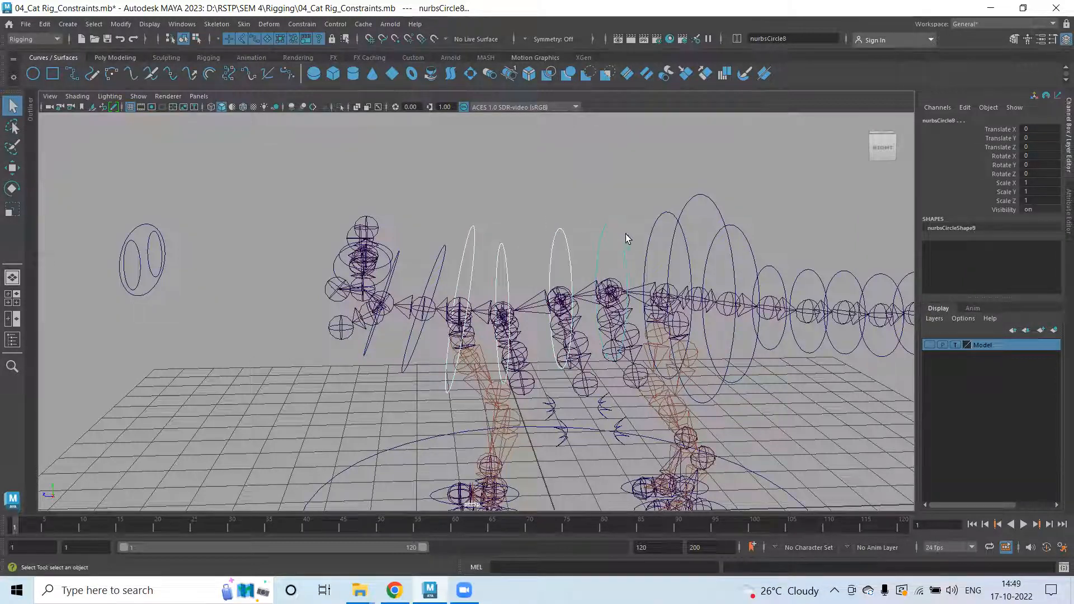
Rename the largest control circle, around the pelvis, COG_Ctrl.
left_click(678, 226)
left_click(709, 207)
left_click(942, 121)
type("coG Ctl")
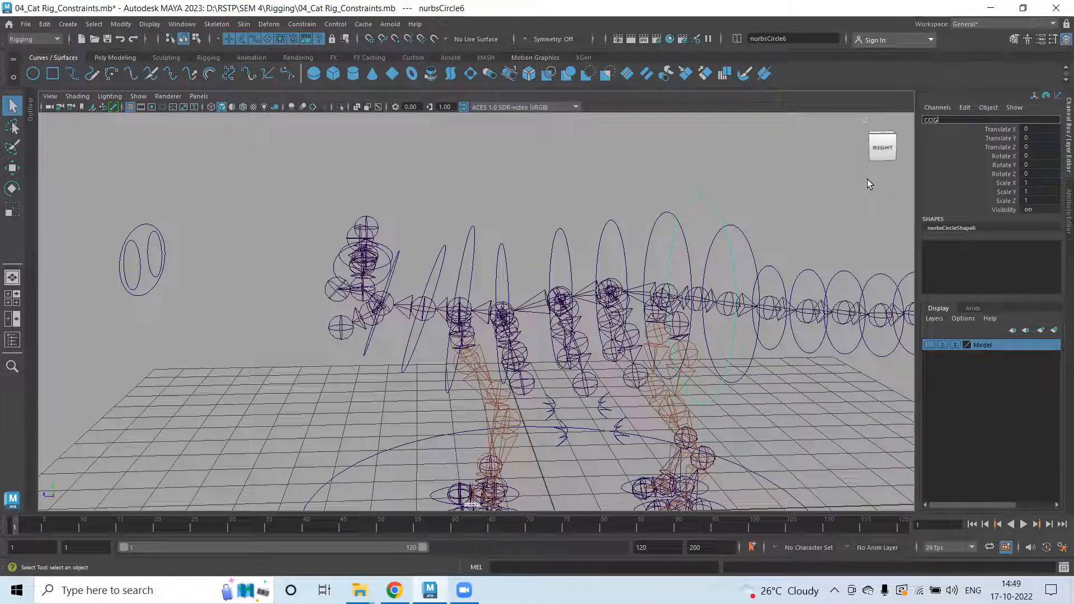
key("Return")
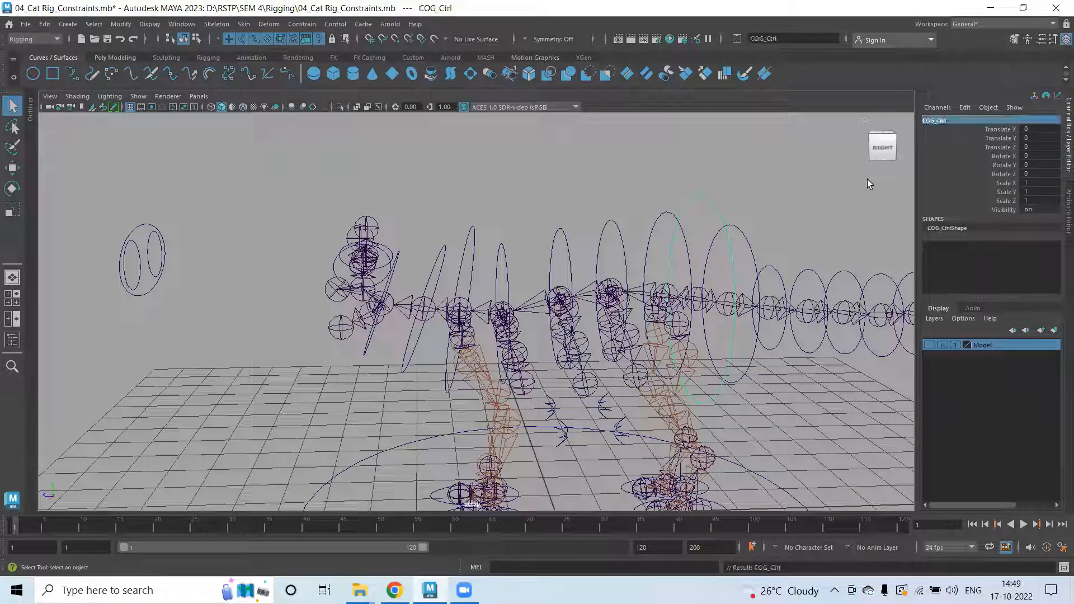
Rename the five control circles between Neck_Ctrl and COG_Ctrl together as Spine_Ctrl, selecting them from front to back.
left_click(751, 232)
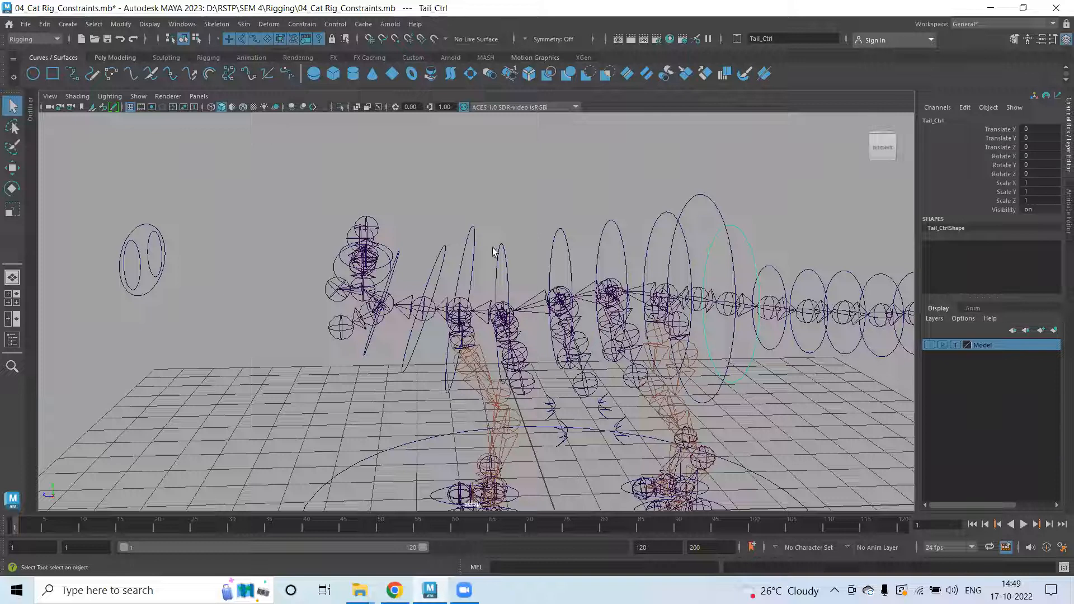
left_click(472, 251)
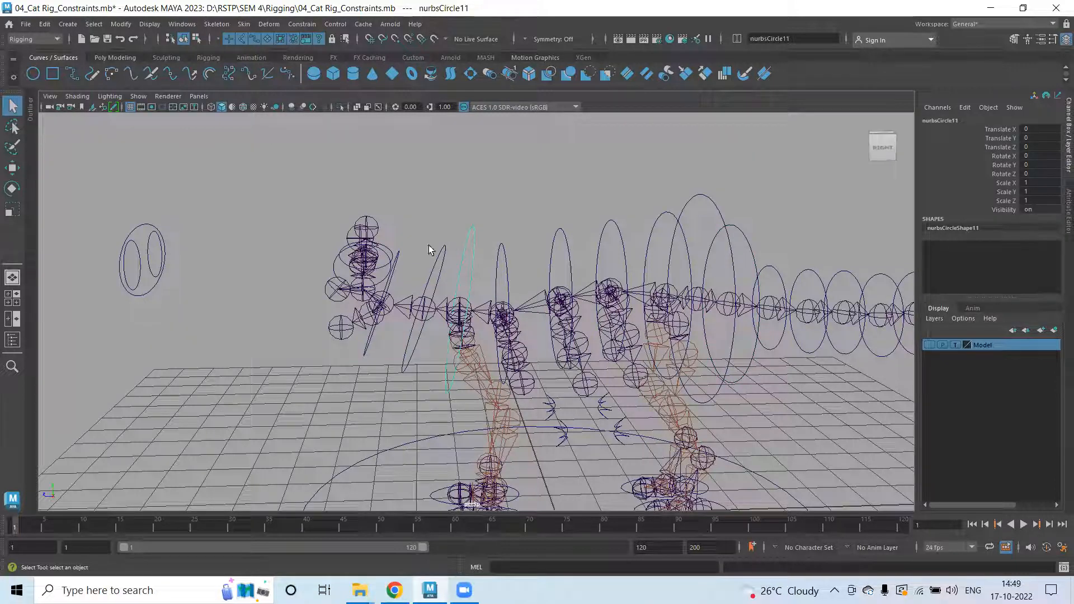
left_click(443, 258)
left_click(473, 235)
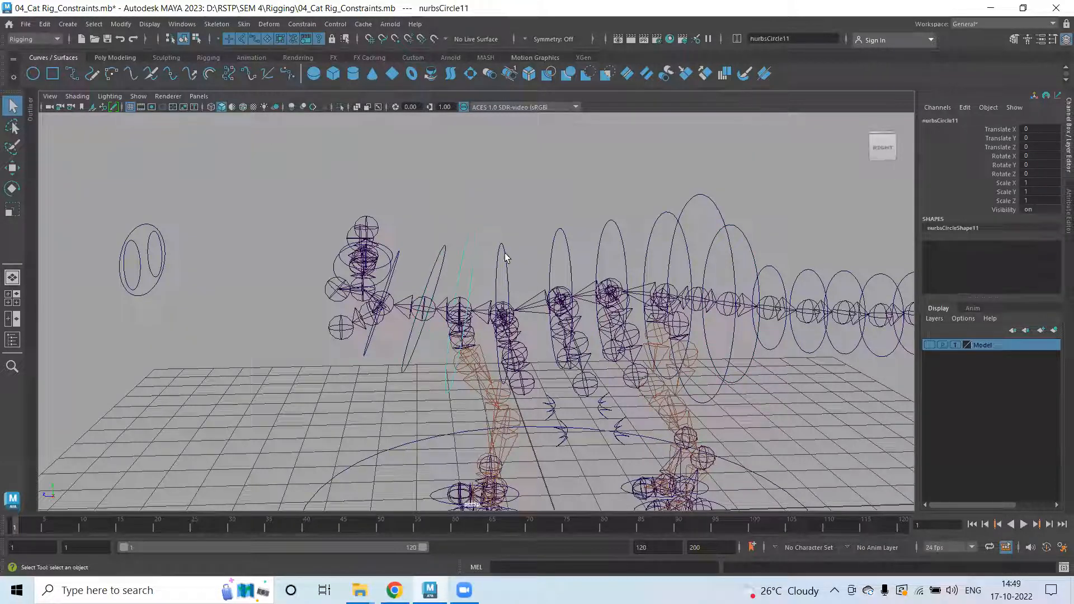
left_click(498, 252, "shift")
left_click(570, 242, "shift")
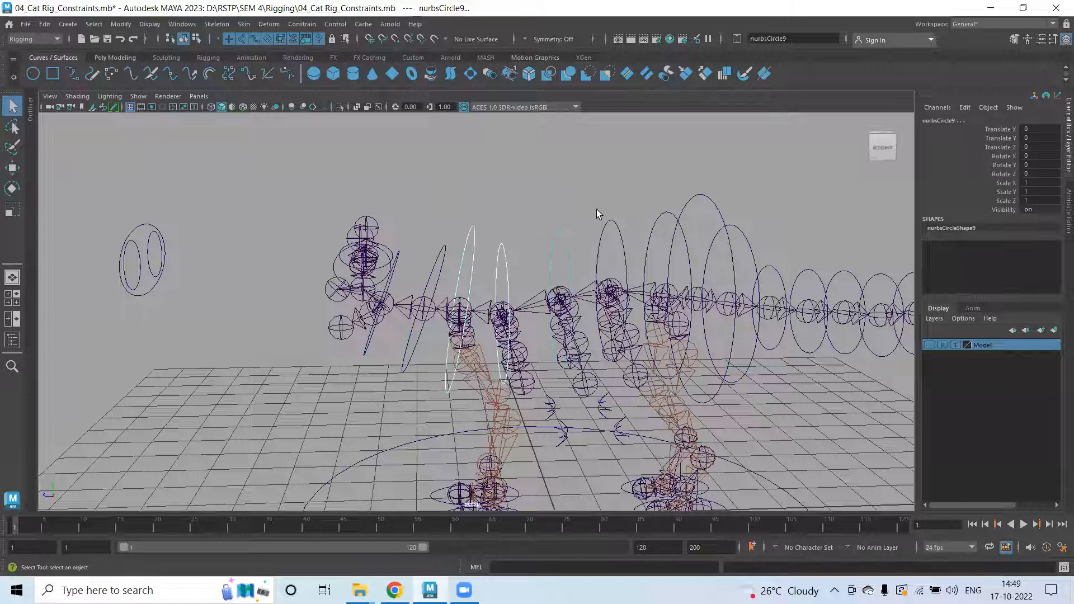
left_click(656, 226, "shift")
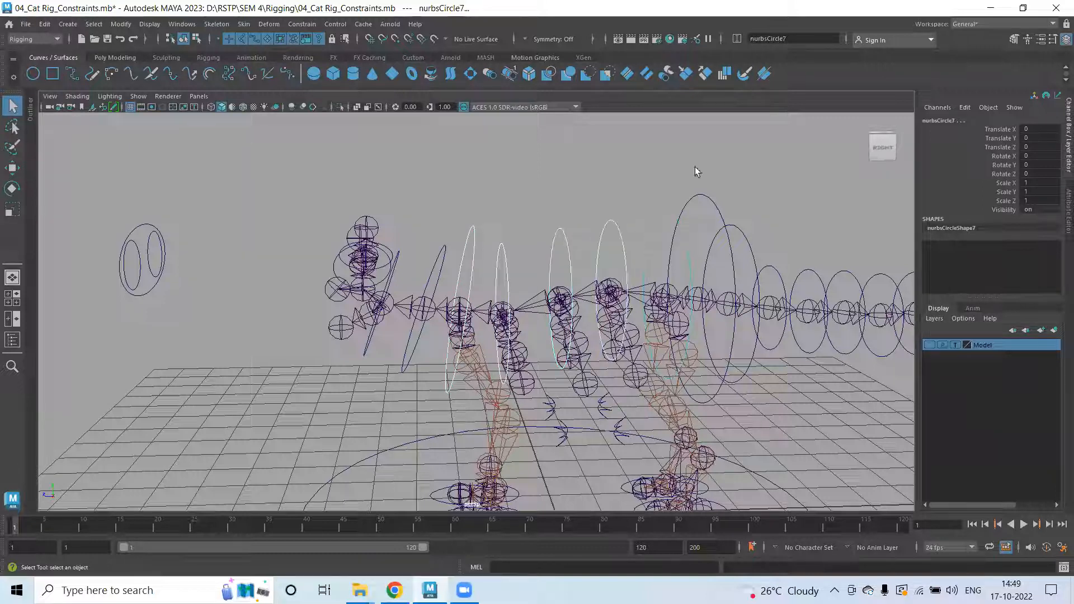
left_click(791, 38)
type("Spine")
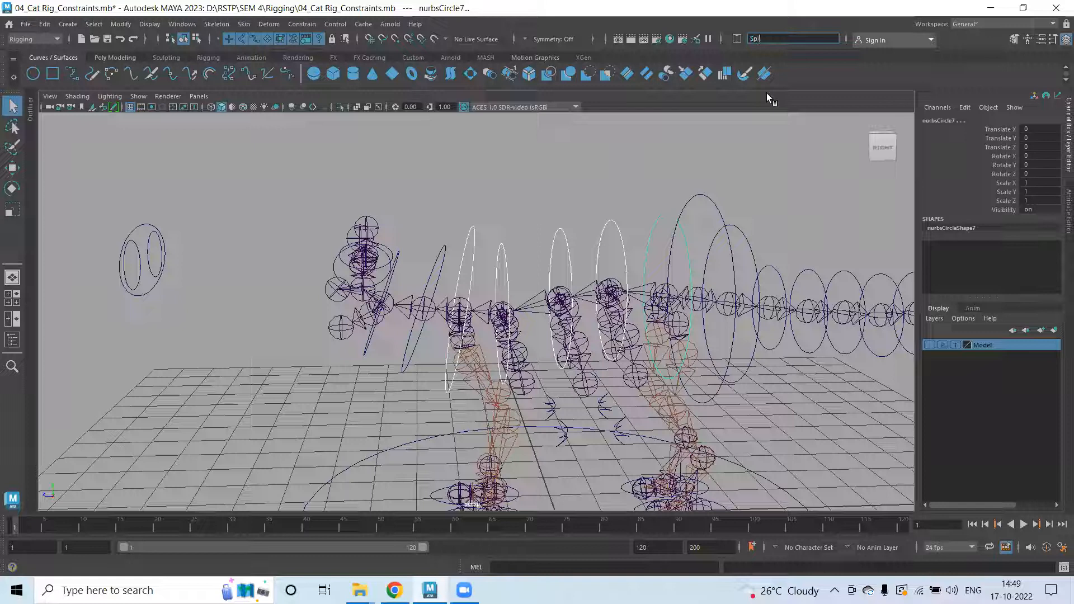
type("_")
type("Ctl")
type("rl")
key("Return")
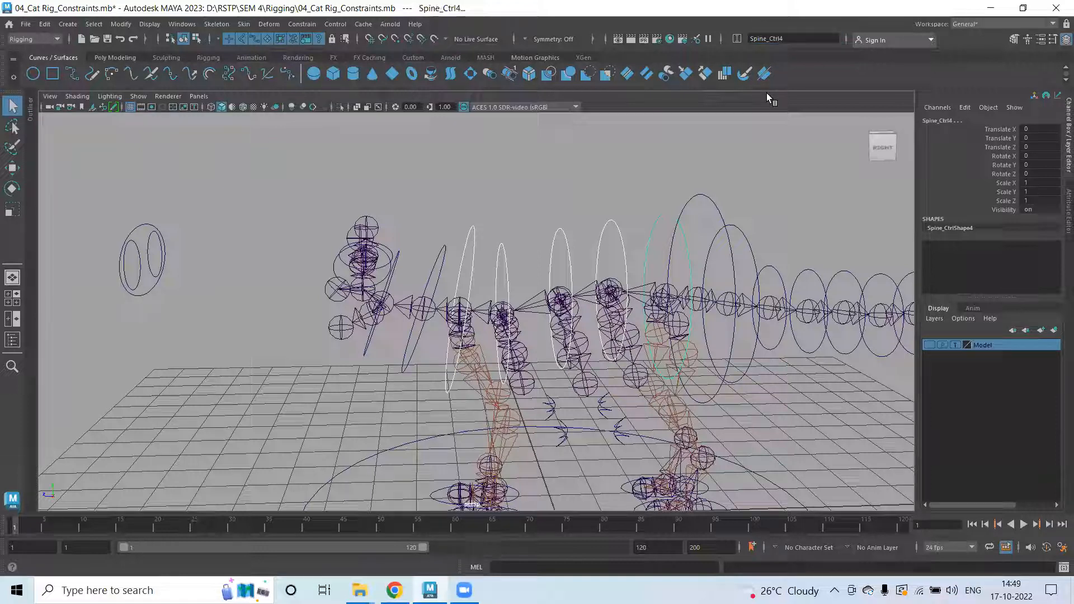
Check the numbering of the renamed spine control circles by selecting them in order from front to back.
left_click(483, 230)
left_click(482, 240)
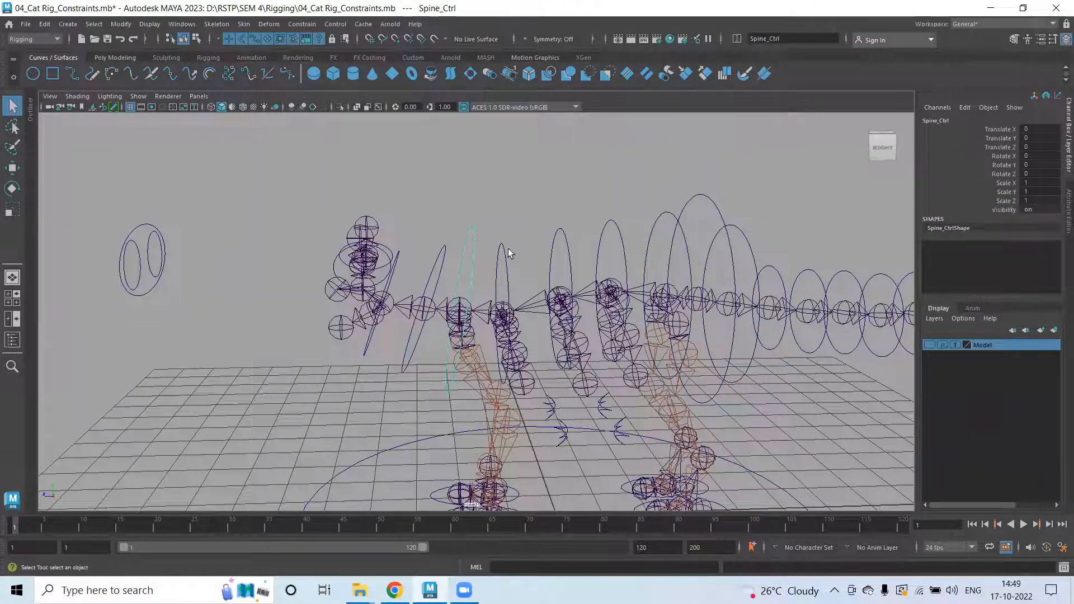
left_click_drag(490, 250, 596, 255)
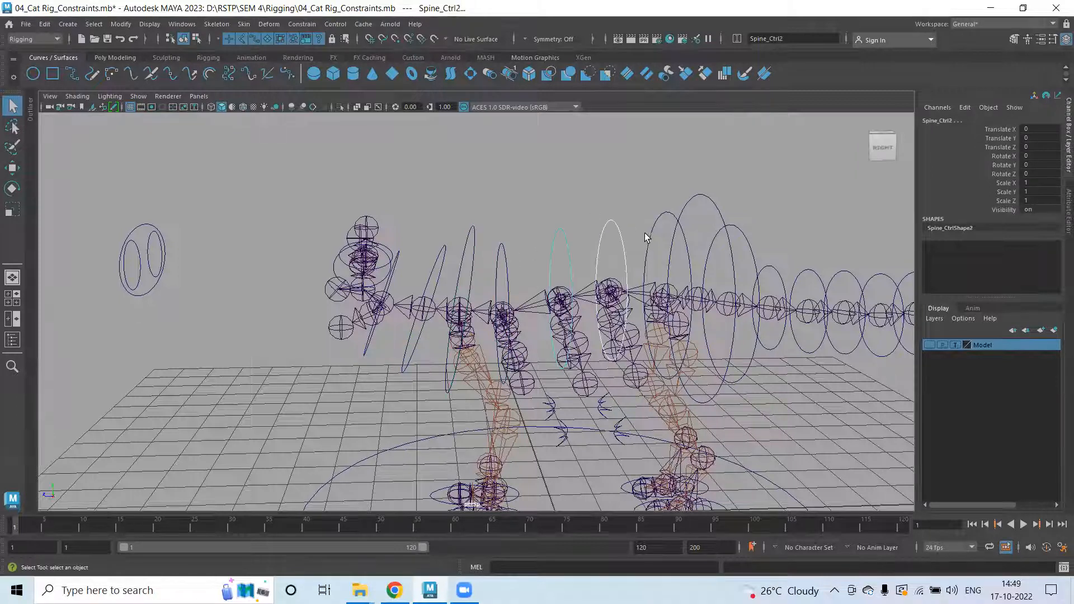
left_click(658, 221)
Orient-constrain the Neck joint to Neck_Ctrl.
right_click_drag(454, 268, 660, 285, "alt")
left_click_drag(415, 229, 433, 267)
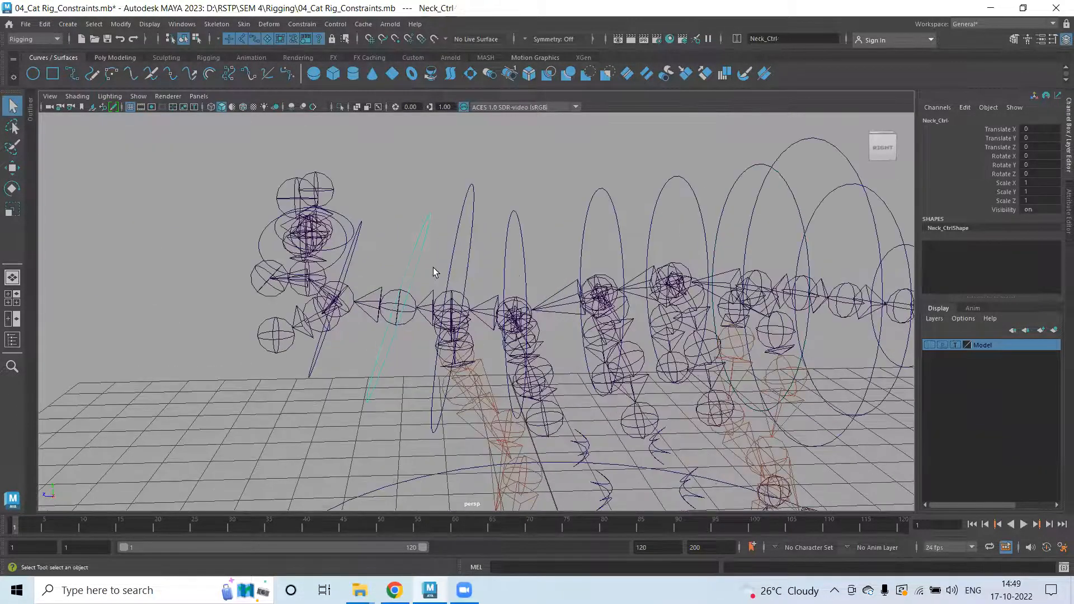
left_click(412, 308, "shift")
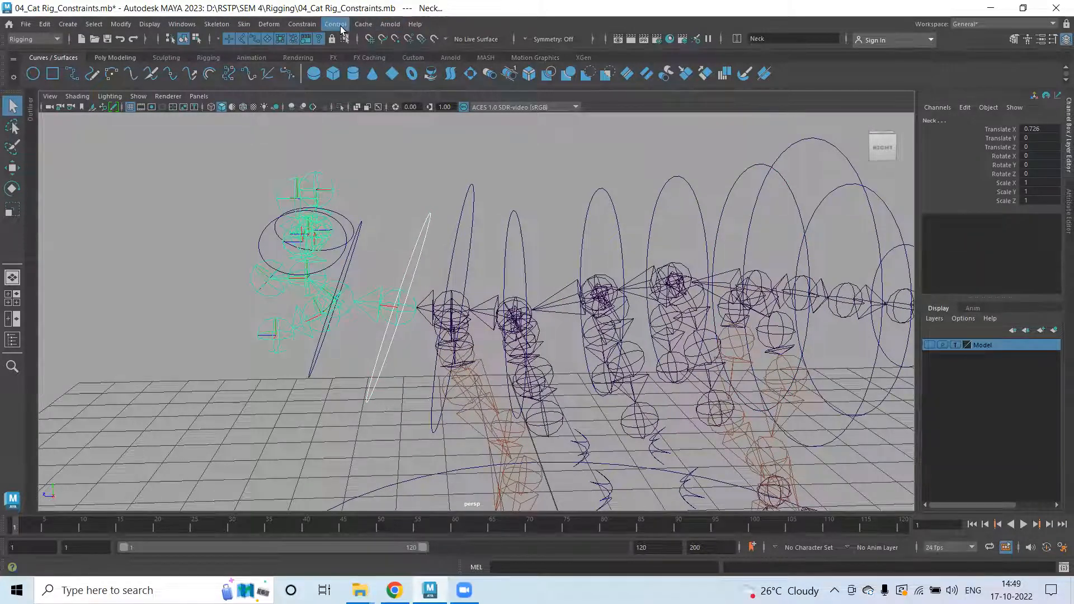
left_click(302, 24)
left_click(321, 77)
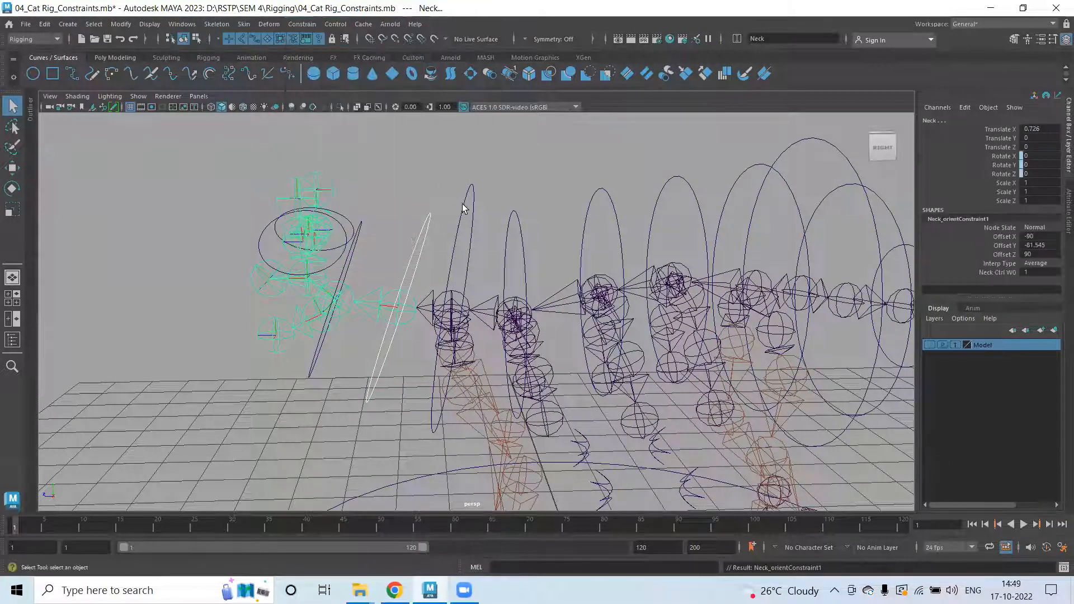
Orient-constrain the frontmost spine joint to Spine_Ctrl by repeating the last constraint command.
left_click(457, 293)
left_click(456, 296)
left_click_drag(456, 296, 541, 296, "alt")
key("g")
Orient-constrain the Spine4 joint to Spine_Ctrl1 by repeating the constraint command.
left_click(554, 294)
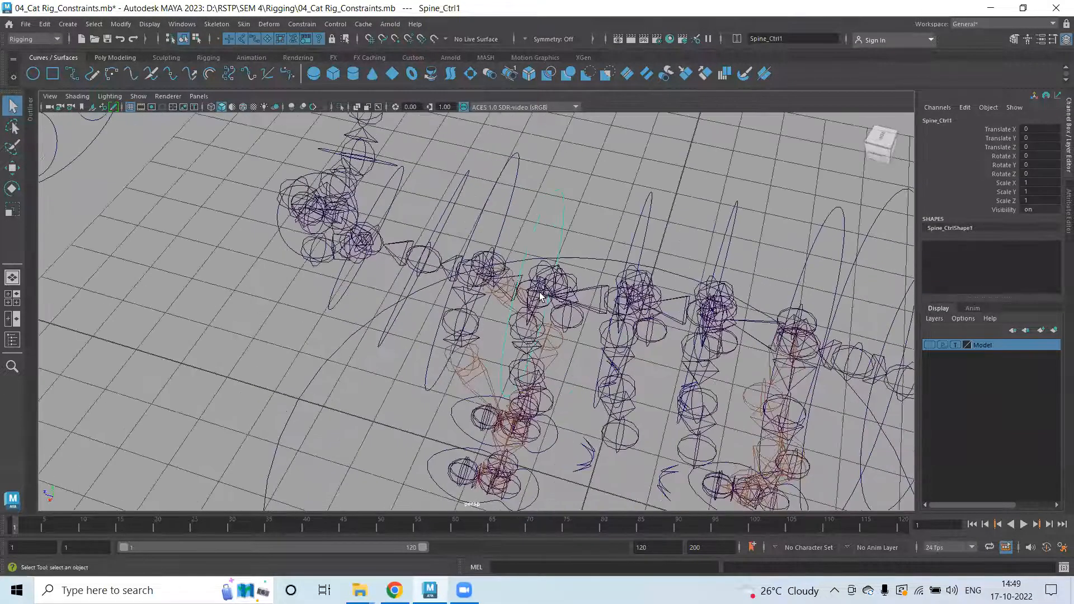
left_click(545, 304)
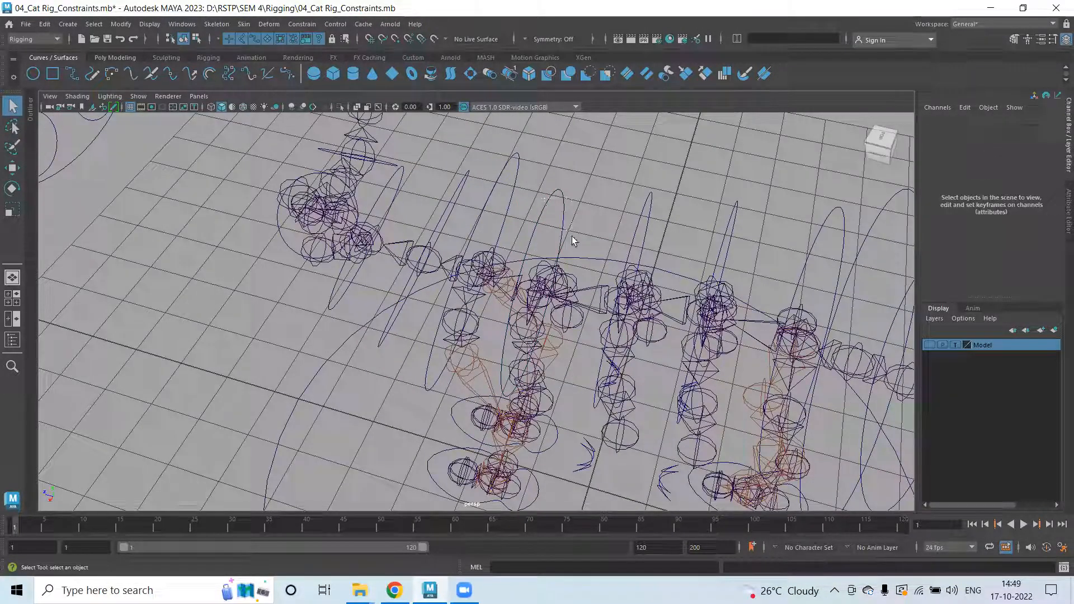
left_click(540, 293)
left_click_drag(545, 296, 595, 228, "alt")
key("g")
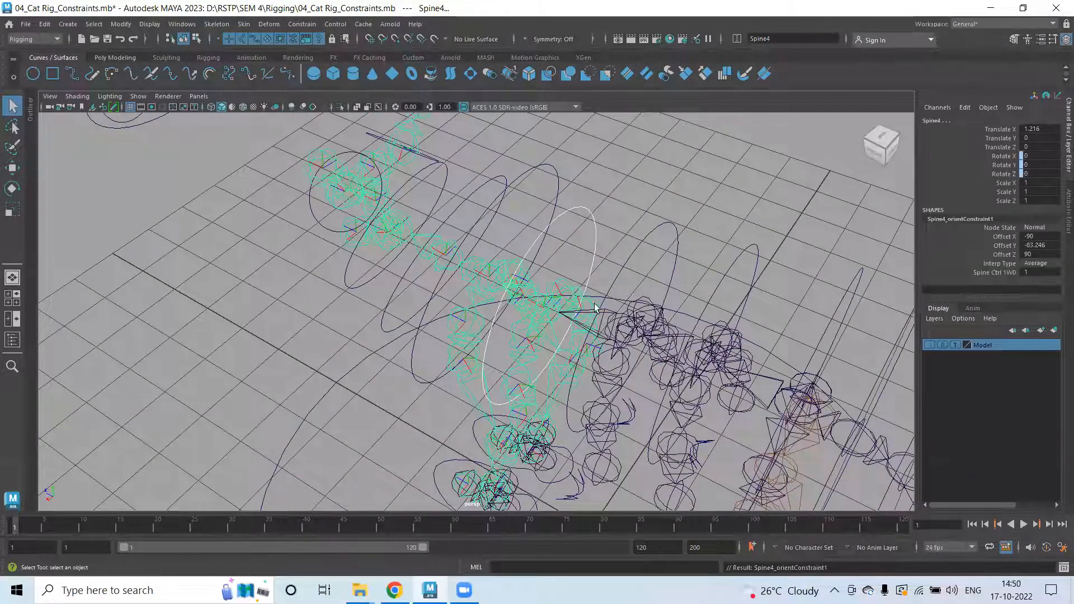
Orient-constrain the middle spine joint, directly behind Spine4, to Spine_Ctrl2, taking the spine joint rather than the neighbouring rib joint.
left_click_drag(616, 306, 613, 295, "alt")
left_click(615, 217)
left_click_drag(615, 218, 645, 272)
mouse_move(646, 320)
left_mouse_down("alt")
mouse_move(649, 339)
mouse_move(629, 331)
left_mouse_up("alt")
left_click(635, 335)
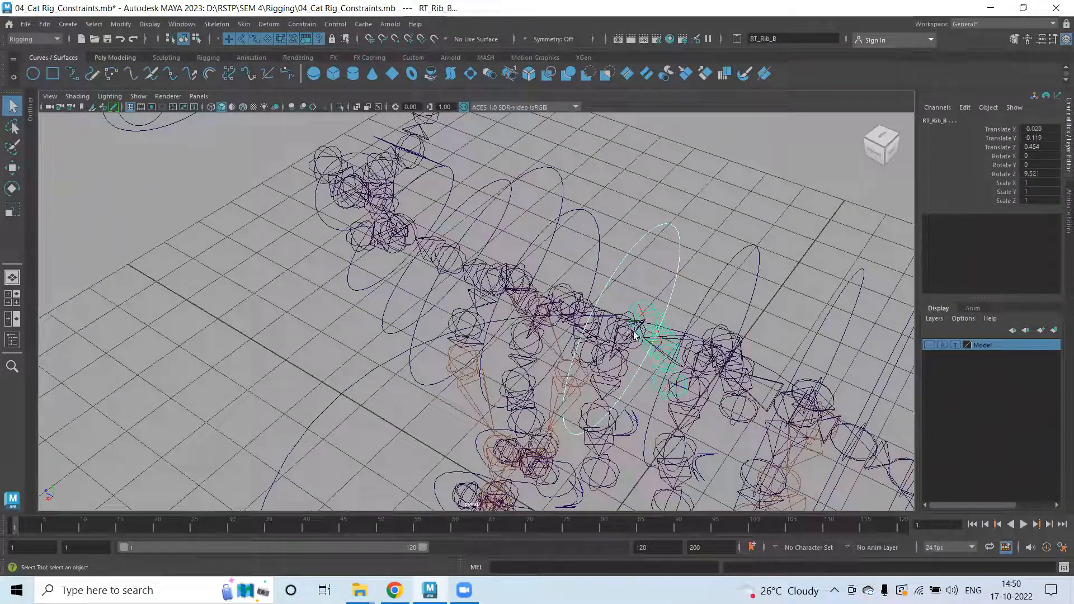
left_click(628, 334)
left_click(626, 338)
left_click_drag(640, 299, 632, 277, "alt")
Orient-constrain the Spine2 joint to Spine_Ctrl3.
left_click_drag(738, 263, 671, 317)
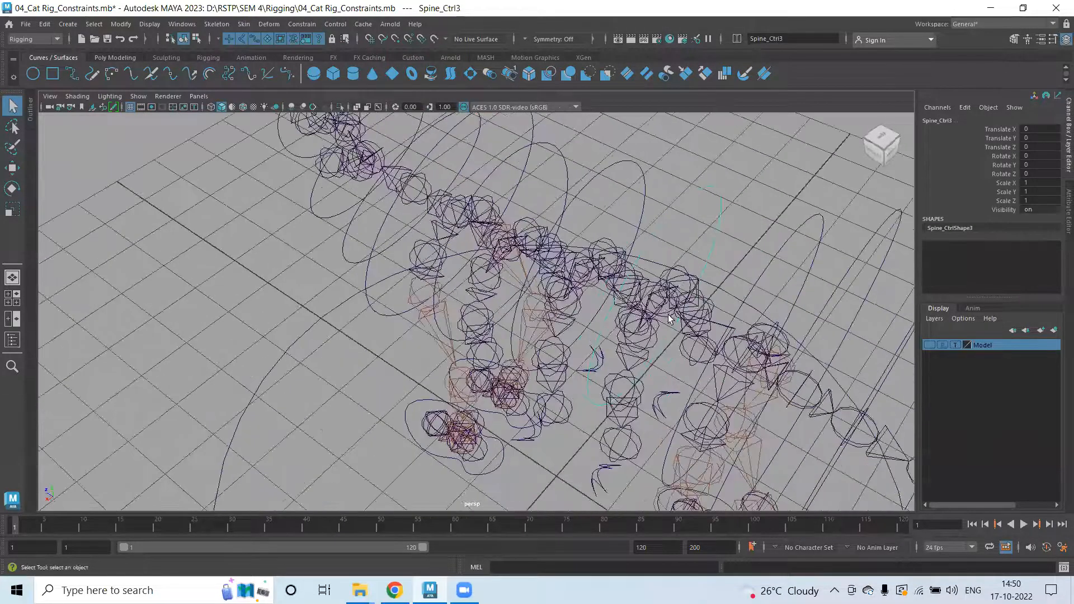
left_click(669, 318)
key("g")
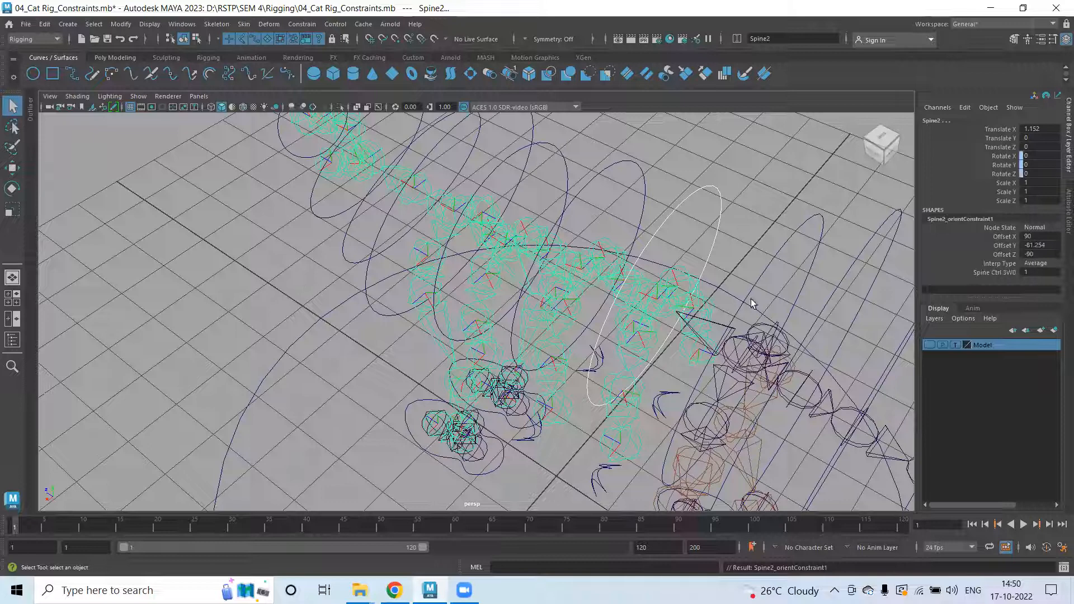
Orient-constrain the rearmost spine joint, just ahead of the pelvis, to Spine_Ctrl4.
left_click(808, 284)
left_click_drag(777, 338, 740, 359, "alt")
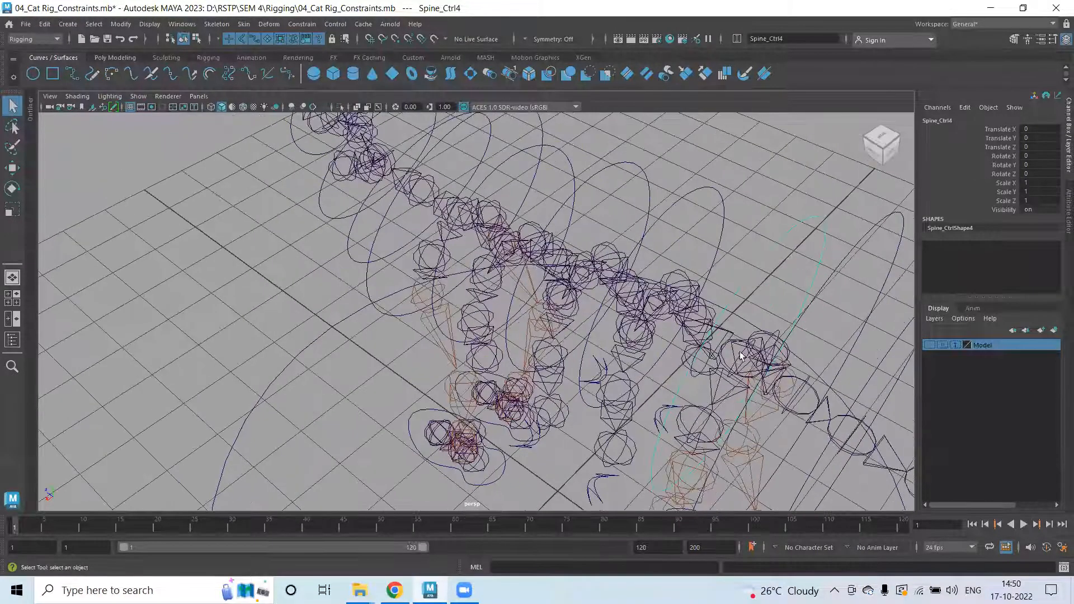
left_click(740, 359)
left_click(849, 270)
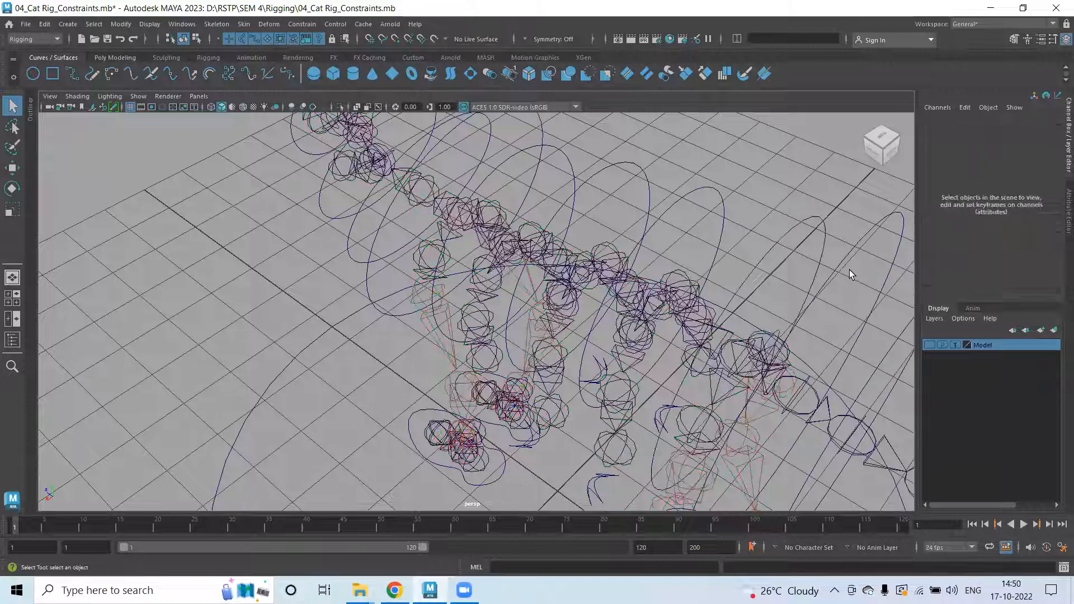
left_click(849, 300)
left_click_drag(849, 301, 827, 307, "alt")
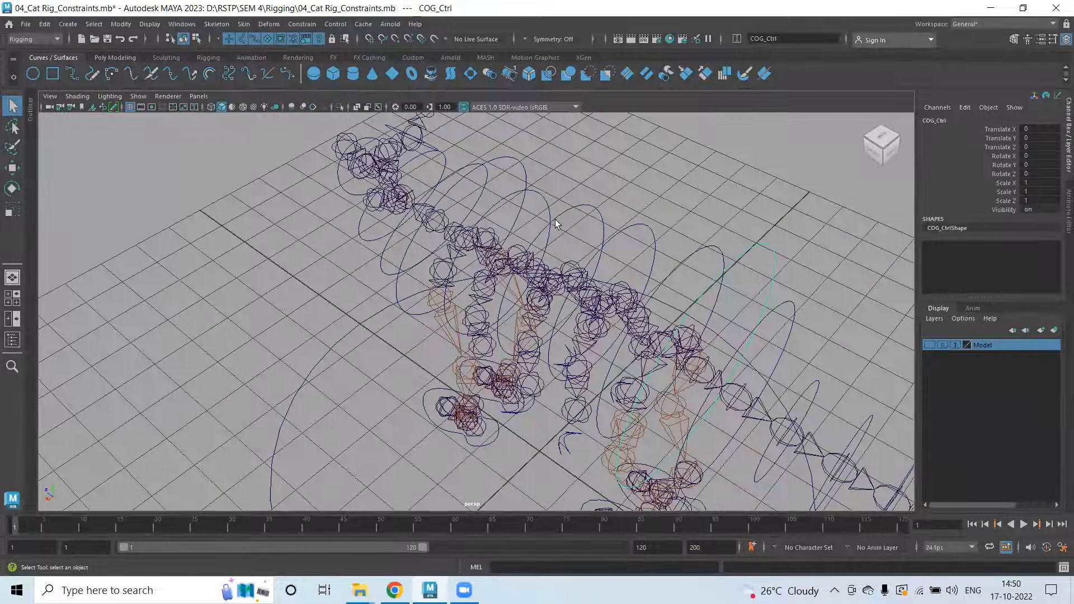
Test the spine constraints by rotating Spine_Ctrl, Spine_Ctrl1, Spine_Ctrl2 and Spine_Ctrl3 in turn, undoing each rotation.
left_click_drag(555, 219, 662, 220, "alt")
scroll(540, 237, "down", 3)
left_click(405, 242)
key("e")
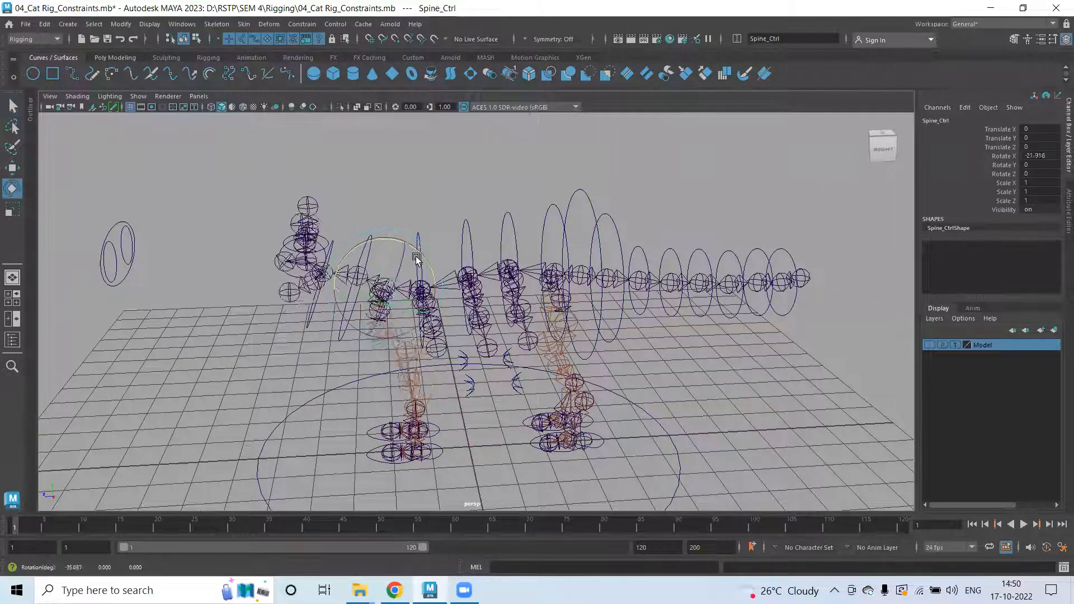
left_click(417, 244)
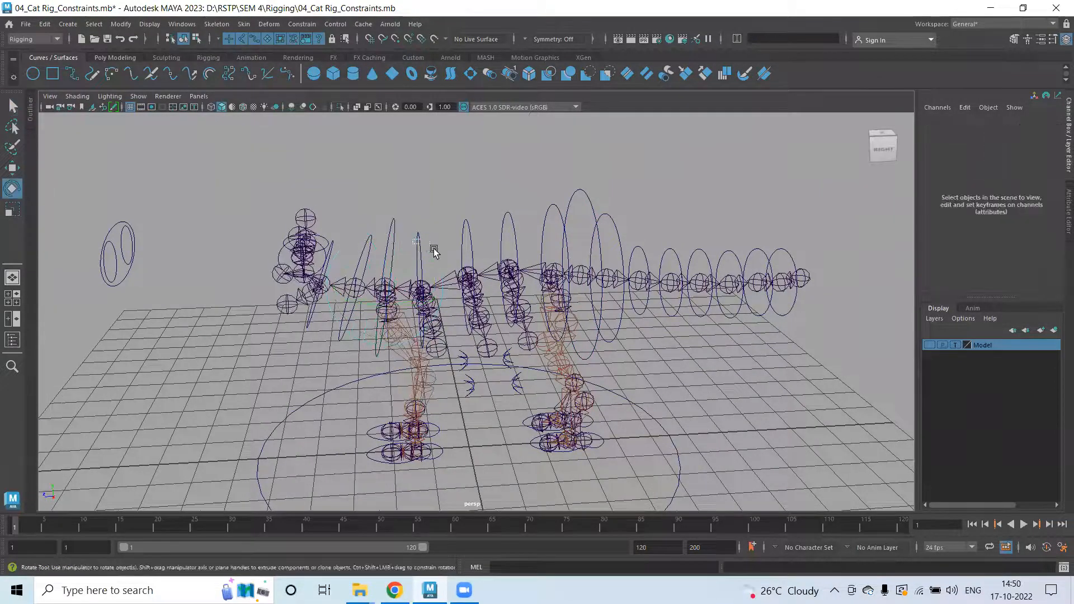
left_click(420, 241)
left_click_drag(442, 245, 519, 225)
key("ctrl+z")
left_click(470, 222)
left_click(487, 232)
key("ctrl+z")
left_click(510, 214)
key("ctrl+z")
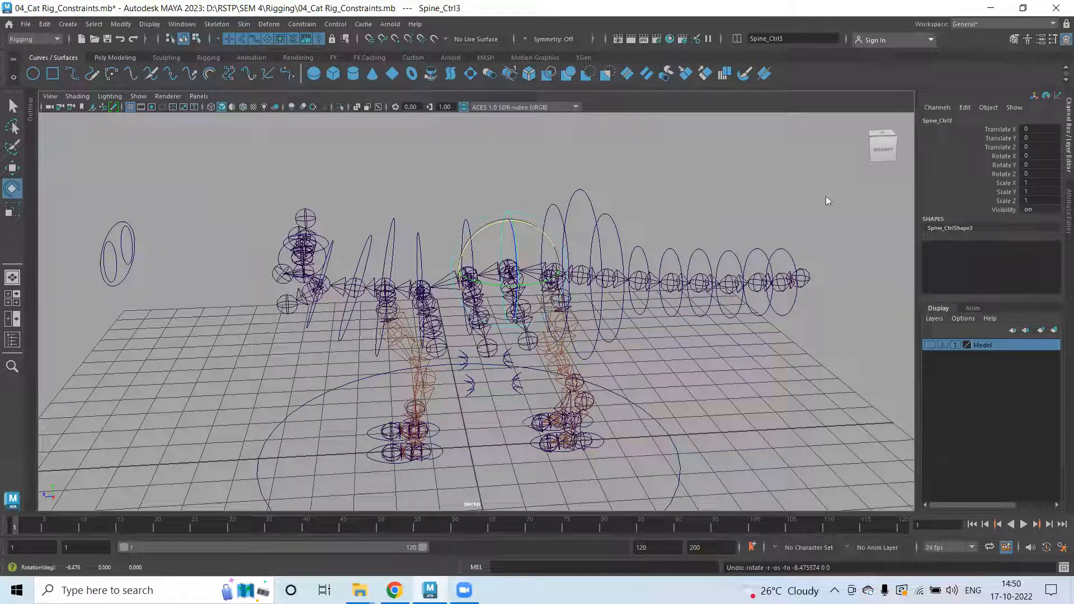
Try moving Spine_Ctrl3 away from its rest position to test its effect on the spine joint.
left_click(539, 159)
left_click(515, 237)
left_click_drag(533, 305, 519, 284, "alt")
key("w")
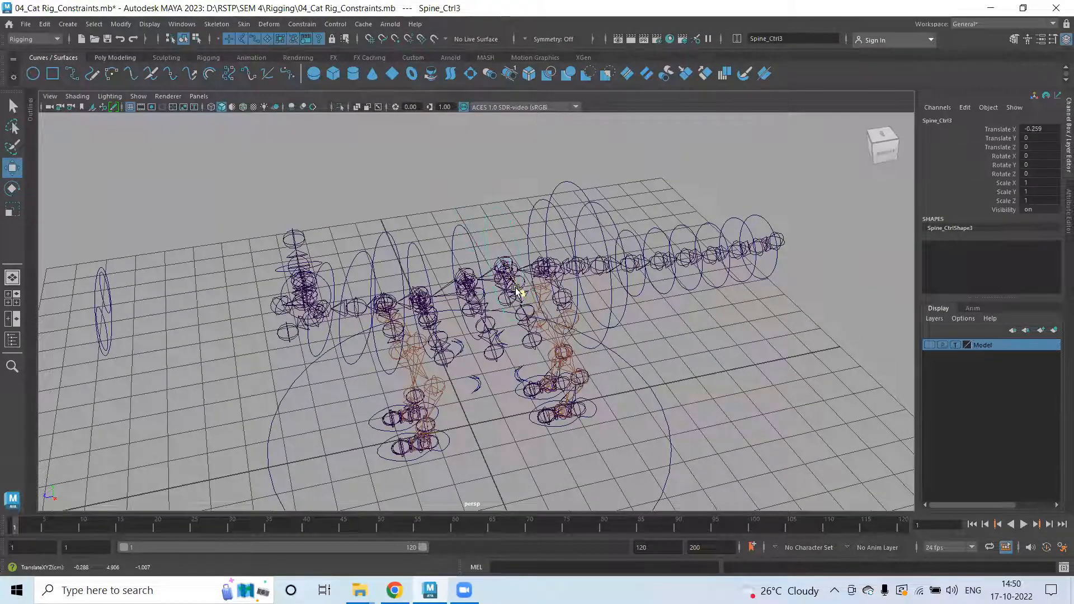
left_click(718, 182)
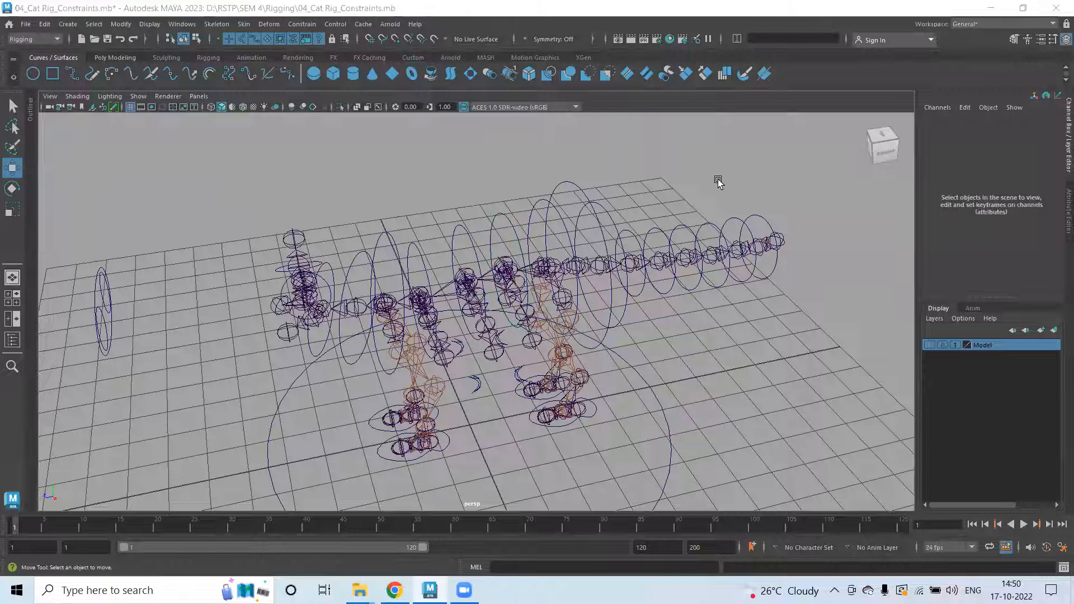
Test Spine_Ctrl4 by moving and rotating it, undoing both changes.
left_click_drag(634, 275, 587, 254, "alt")
left_click(559, 299)
left_click_drag(558, 299, 589, 458, "alt")
key("ctrl+z")
key("e")
key("ctrl+z")
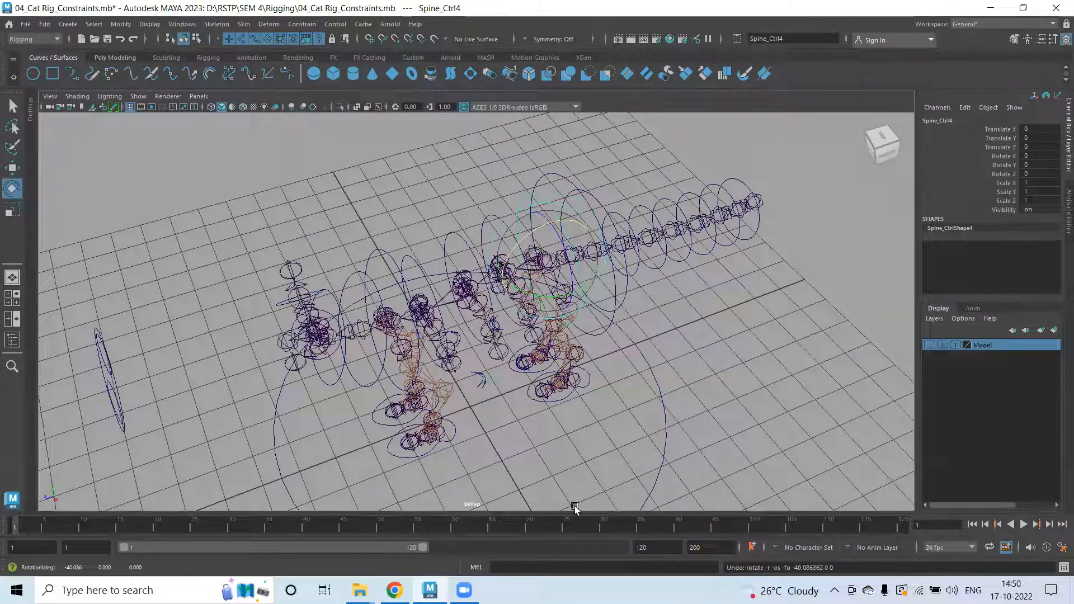
key("q")
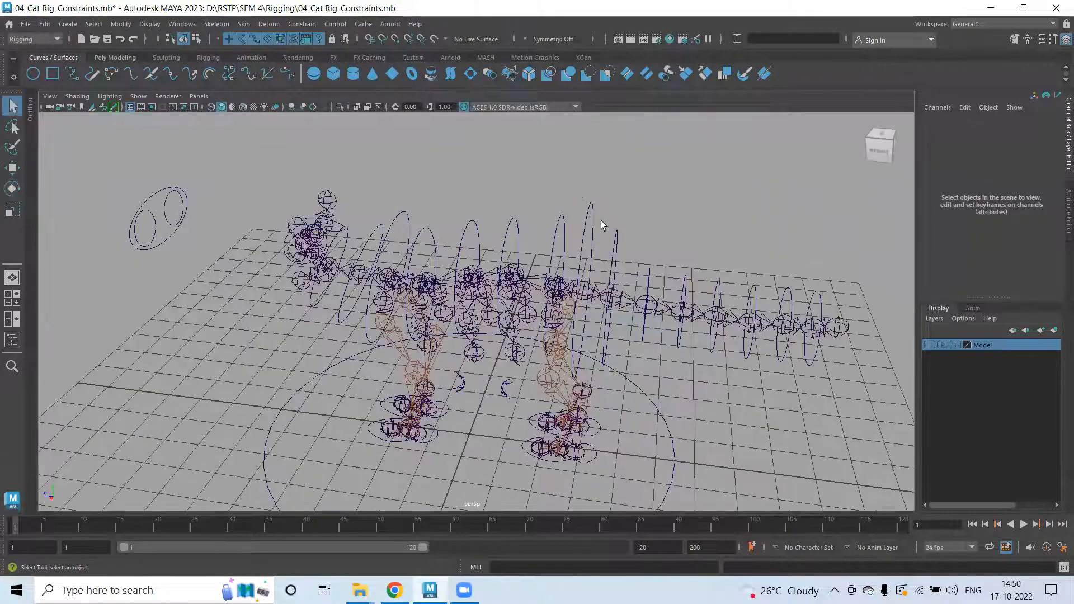
Parent-constrain the COG joint to COG_Ctrl with Maintain offset on, all translate and rotate axes, and weight 1.
left_click(602, 225)
scroll(715, 328, "up", 5)
left_click(657, 274)
left_click_drag(665, 300, 663, 293, "alt")
left_click_drag(662, 162, 696, 189, "alt")
left_click(643, 290, "shift")
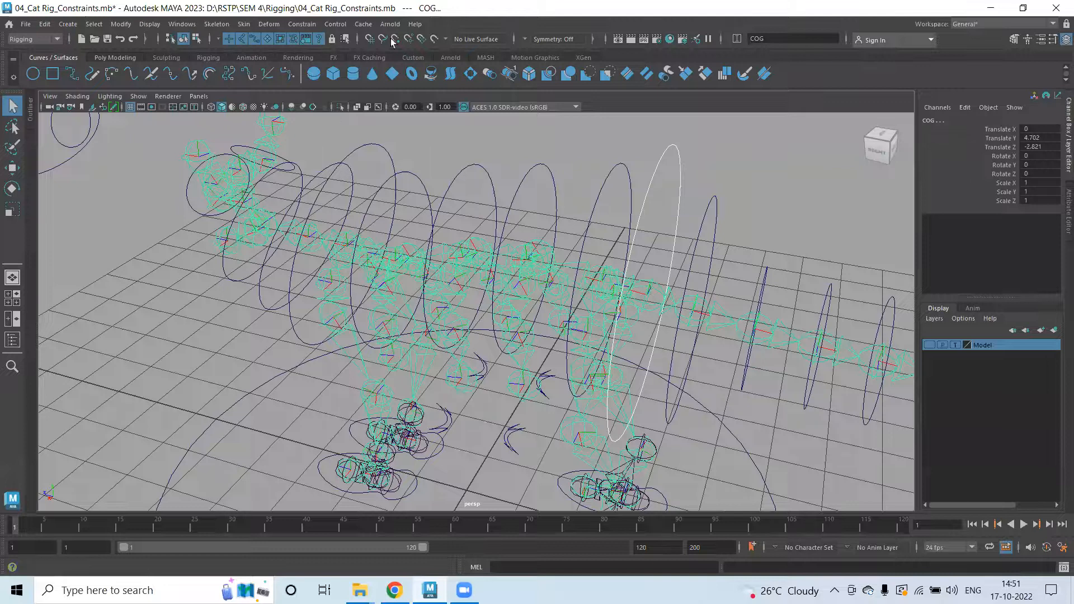
left_click(302, 24)
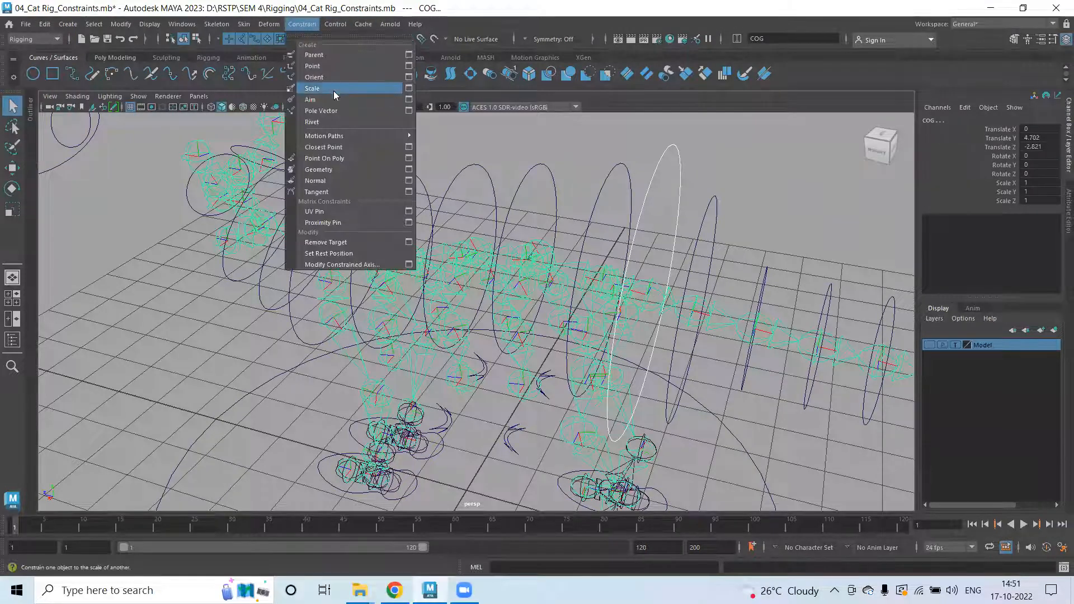
left_click(409, 55)
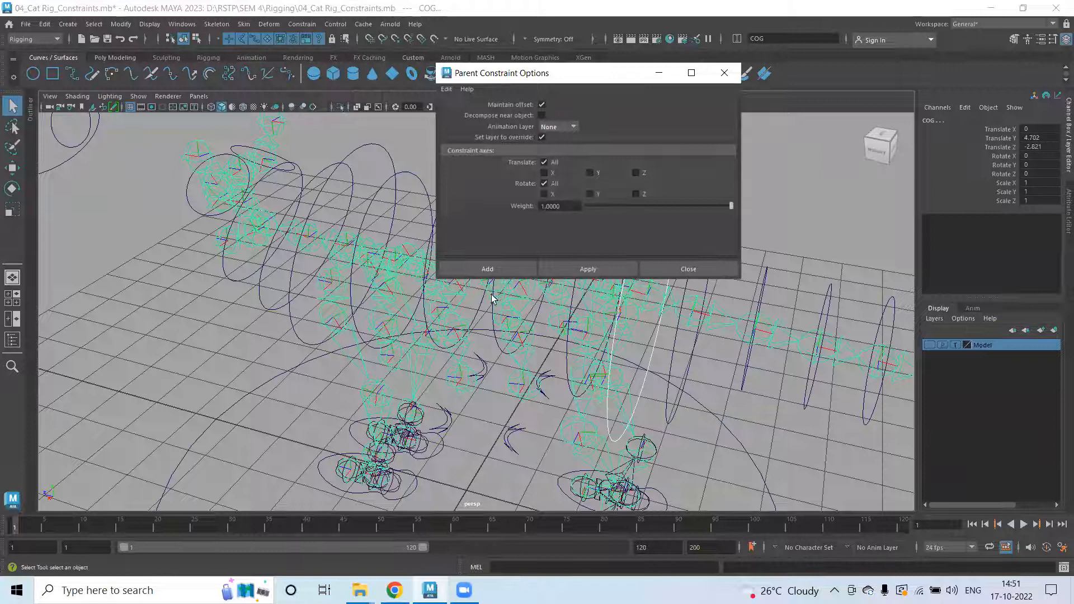
left_click(487, 268)
Test the parent constraint by moving and rotating COG_Ctrl, undoing each transformation.
left_click(645, 180)
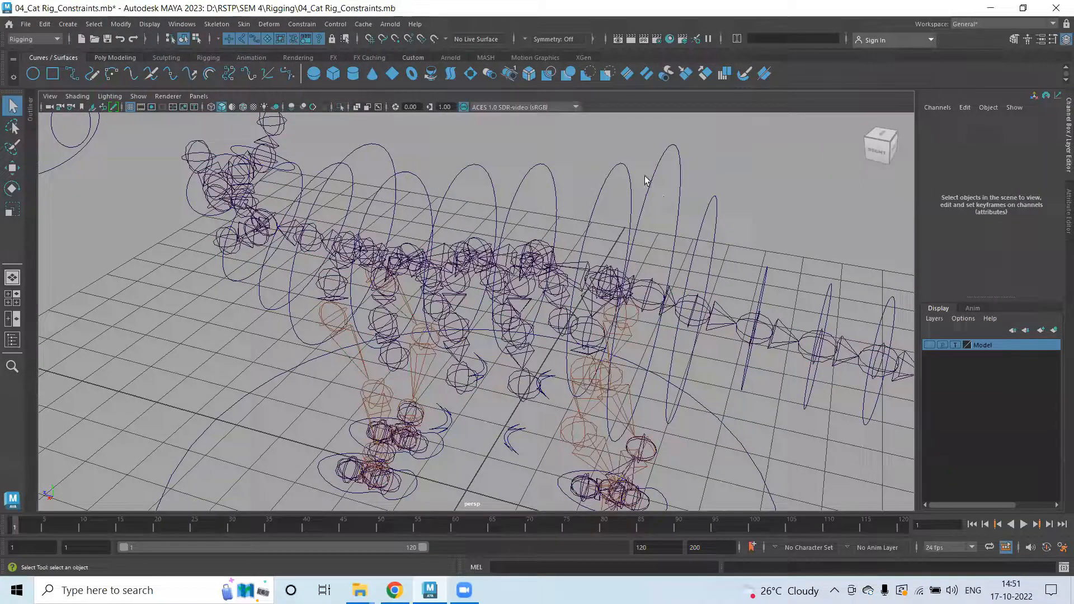
left_click_drag(645, 176, 626, 161)
left_click(679, 181)
scroll(626, 252, "down", 5)
left_click_drag(570, 321, 596, 276, "alt")
key("w")
left_click_drag(571, 224, 595, 312)
key("ctrl+z")
key("e")
key("ctrl+z")
key("w")
left_click_drag(511, 284, 590, 326)
key("ctrl+z")
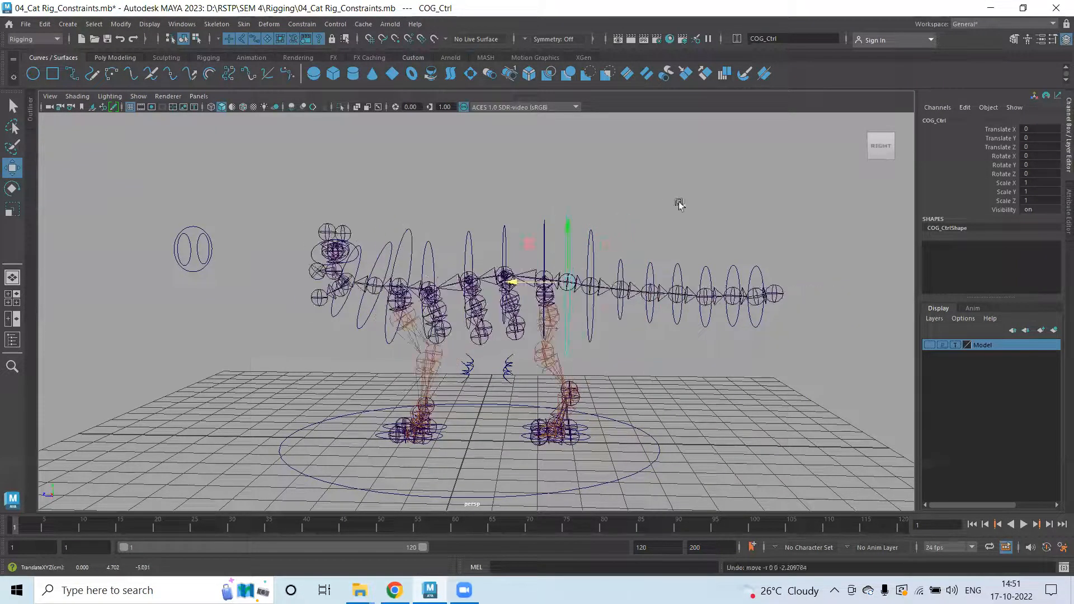
left_click(820, 303)
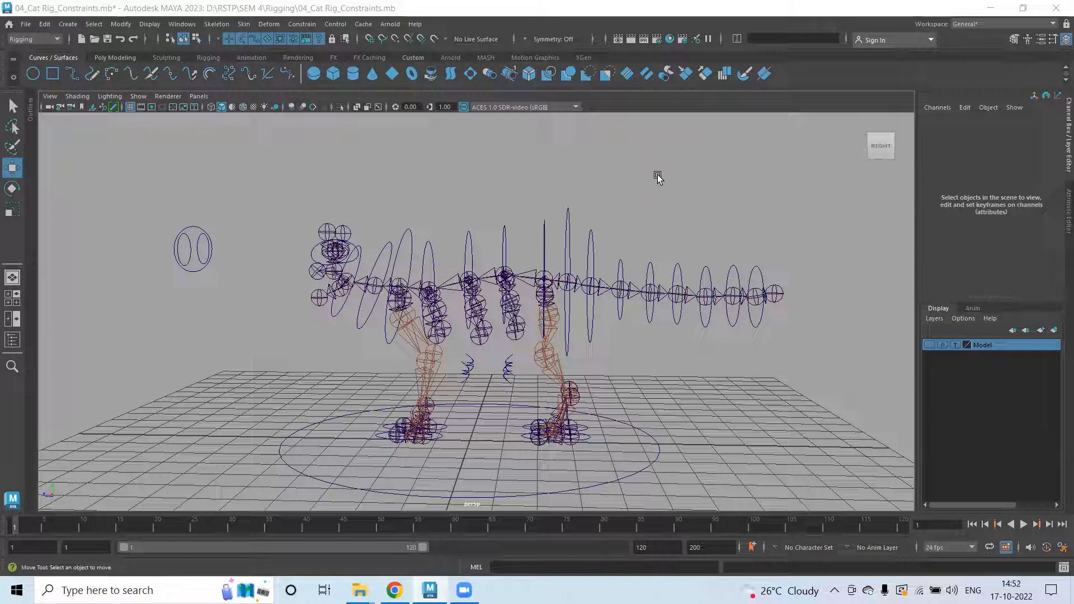
left_click_drag(384, 253, 419, 263, "alt")
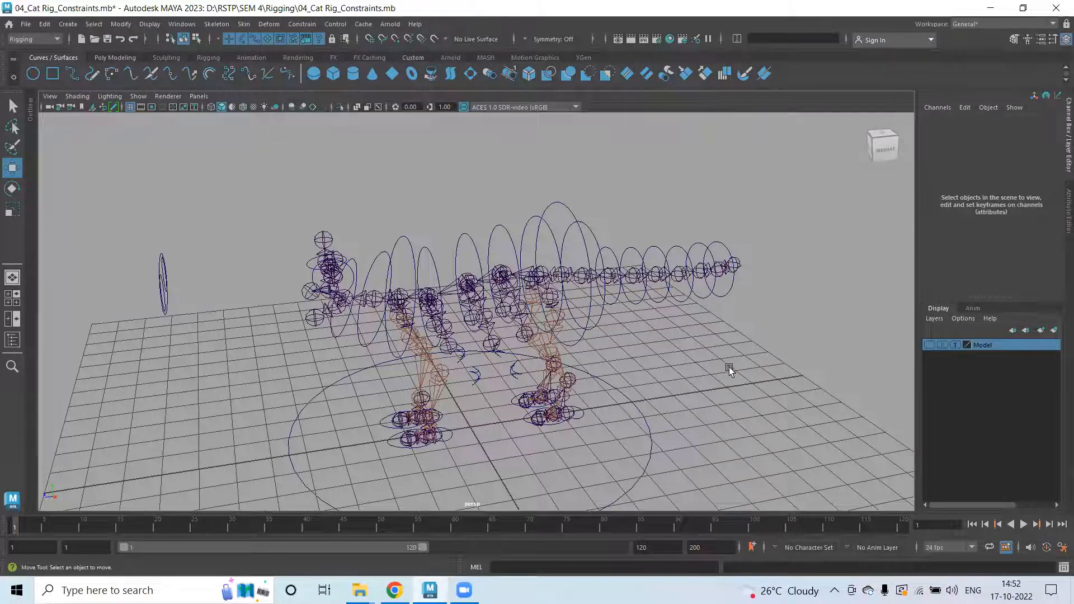
Save the current constraints scene under its existing file name.
scroll(612, 371, "down", 5)
scroll(591, 365, "up", 4)
key("ctrl+s")
key("w")
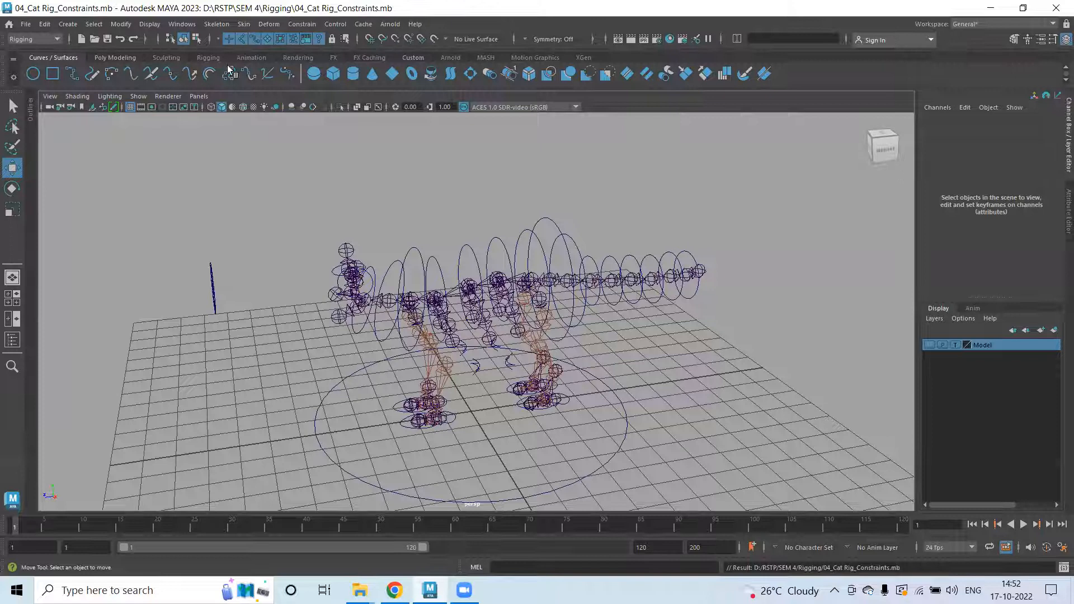
Save the scene as a new file named "05_Cat Rig_Partnting & Grouping.mb" in the Rigging folder.
left_click(26, 24)
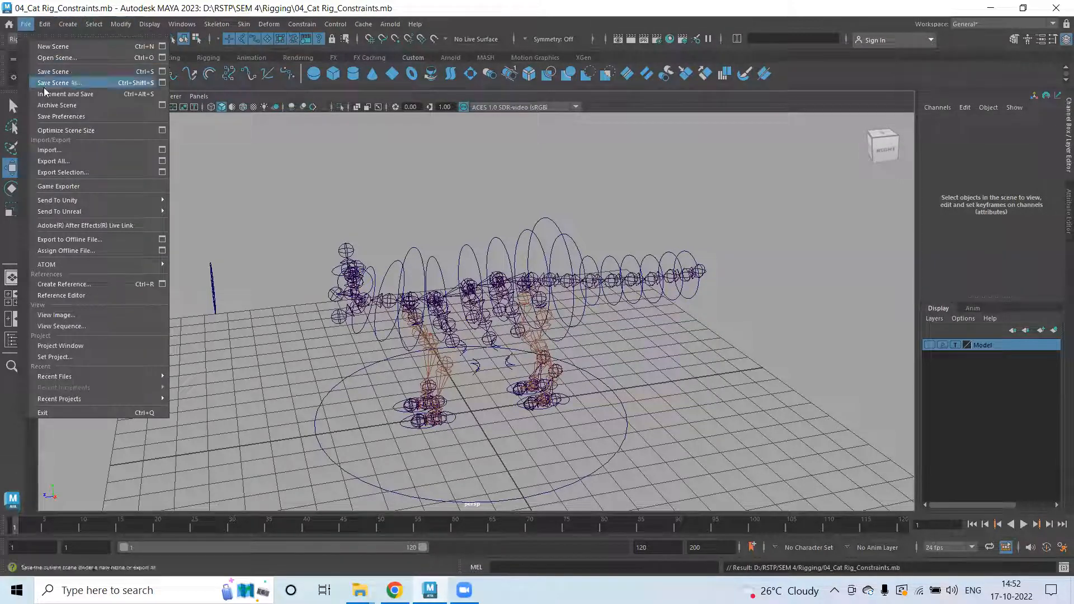
left_click(48, 84)
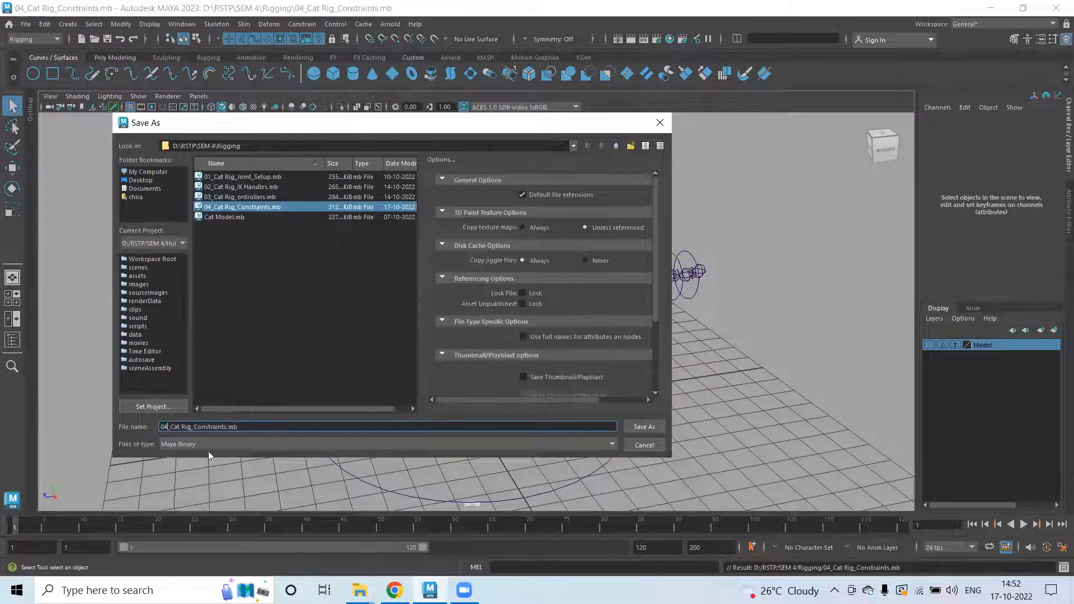
key("BackSpace")
type("5_Cat Rig_")
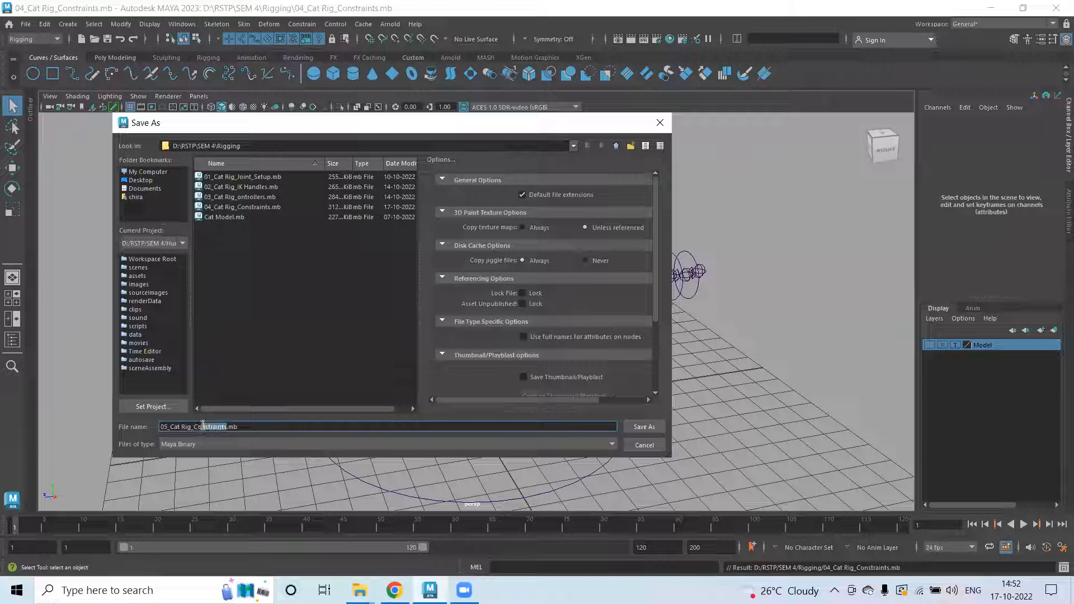
type("Part")
type("nting ")
type("& Grouping")
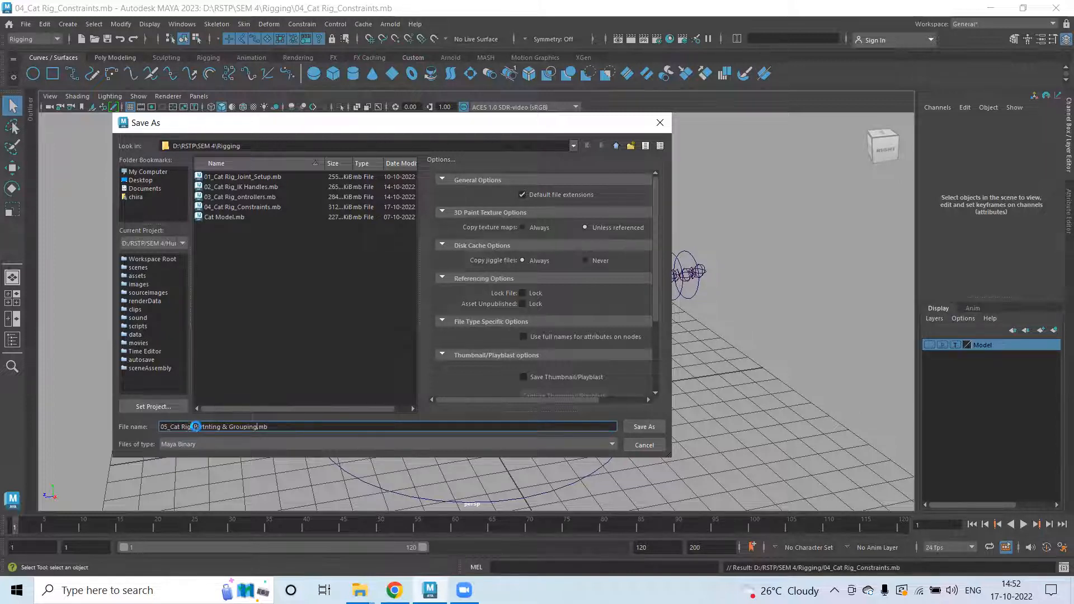
key("Return")
key("w")
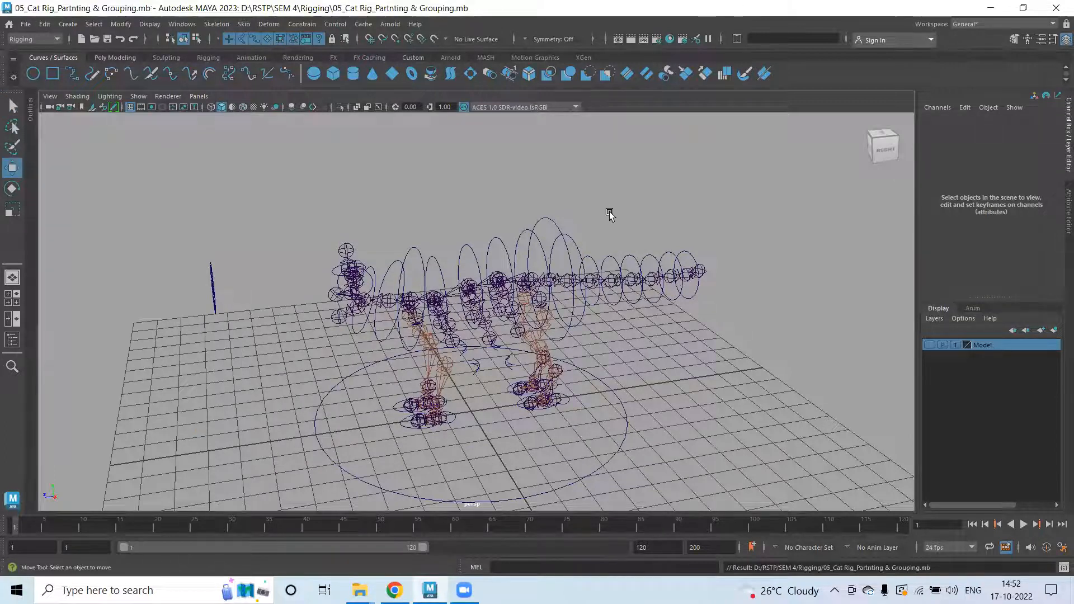
Examine the small leg control curves beneath the body and the row of control circles along the tail.
left_click_drag(593, 422, 584, 420, "alt")
middle_click_drag(489, 337, 435, 268, "alt")
right_click_drag(434, 268, 727, 314, "alt")
middle_click_drag(578, 276, 509, 383, "alt")
left_click_drag(510, 331, 338, 348, "alt")
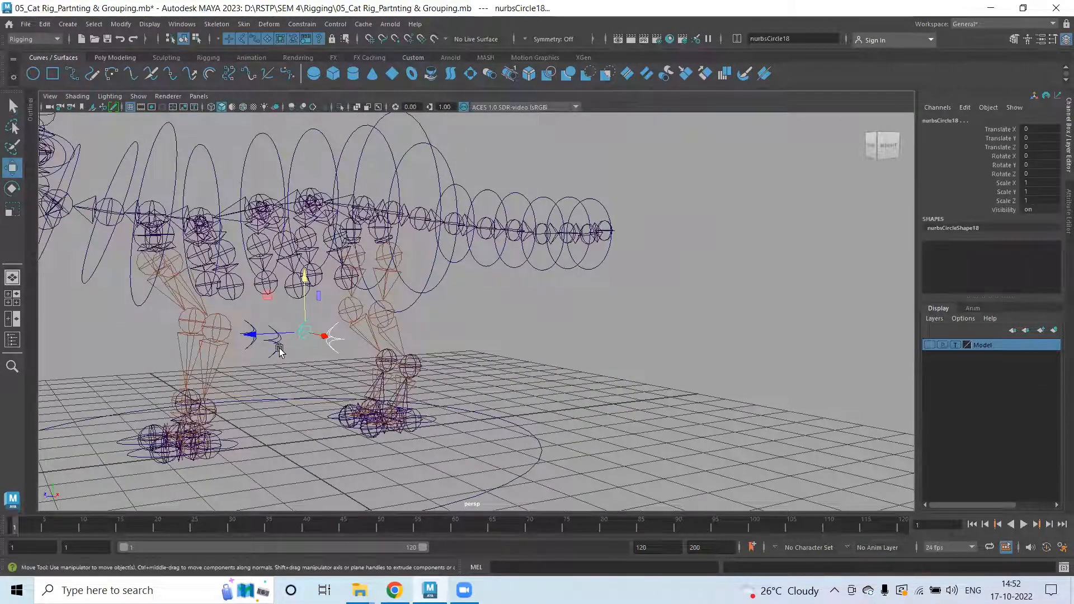
left_click_drag(241, 322, 292, 357)
left_click(300, 367)
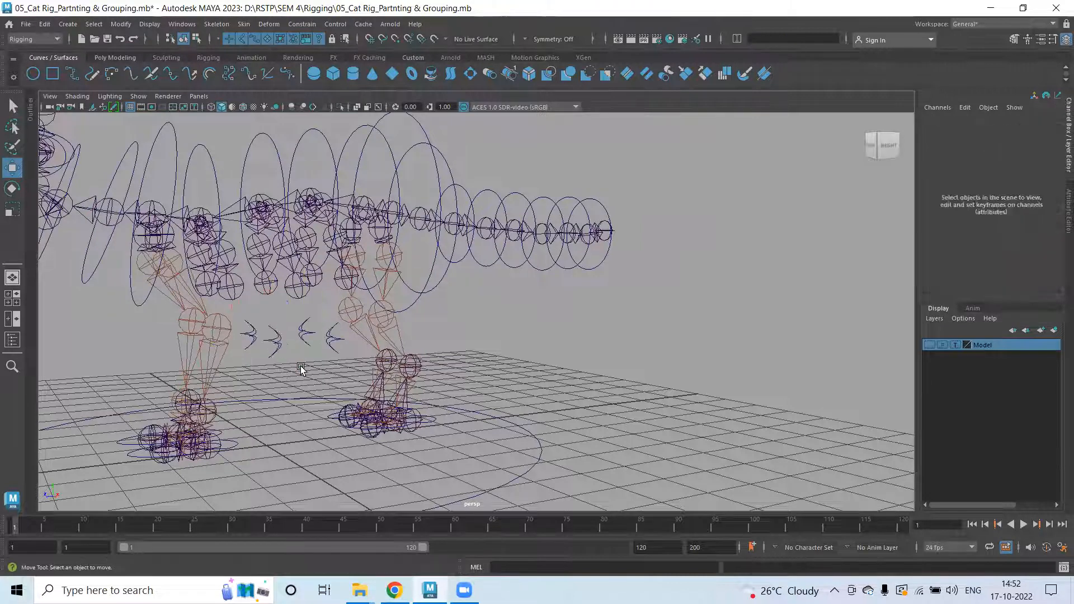
left_click_drag(473, 319, 498, 300, "alt")
right_click_drag(717, 343, 604, 417, "alt")
middle_click_drag(602, 190, 546, 354, "alt")
left_click_drag(546, 355, 629, 359, "alt")
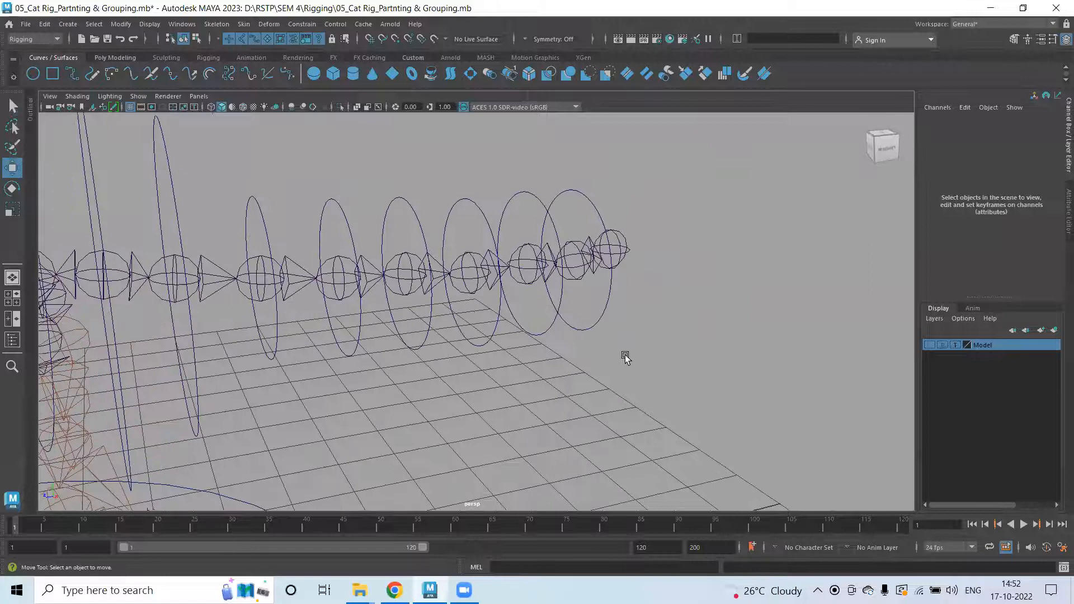
right_click_drag(589, 355, 459, 296, "alt")
left_click(331, 231)
left_click(552, 376)
left_click_drag(562, 314, 589, 312, "alt")
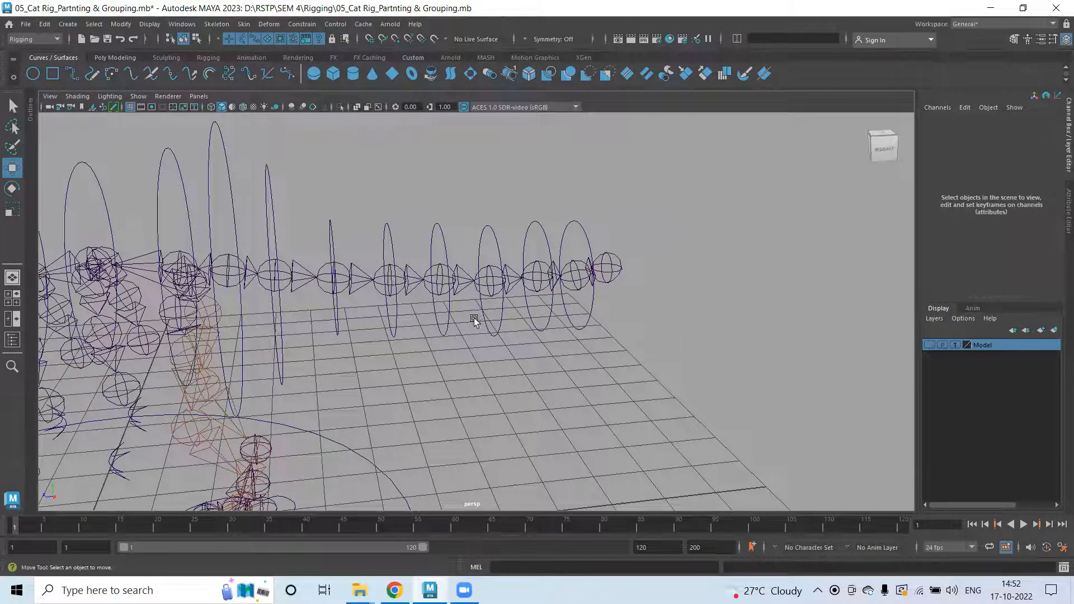
Parent Tail_Ctrl6 under Tail_Ctrl5.
left_click(580, 300)
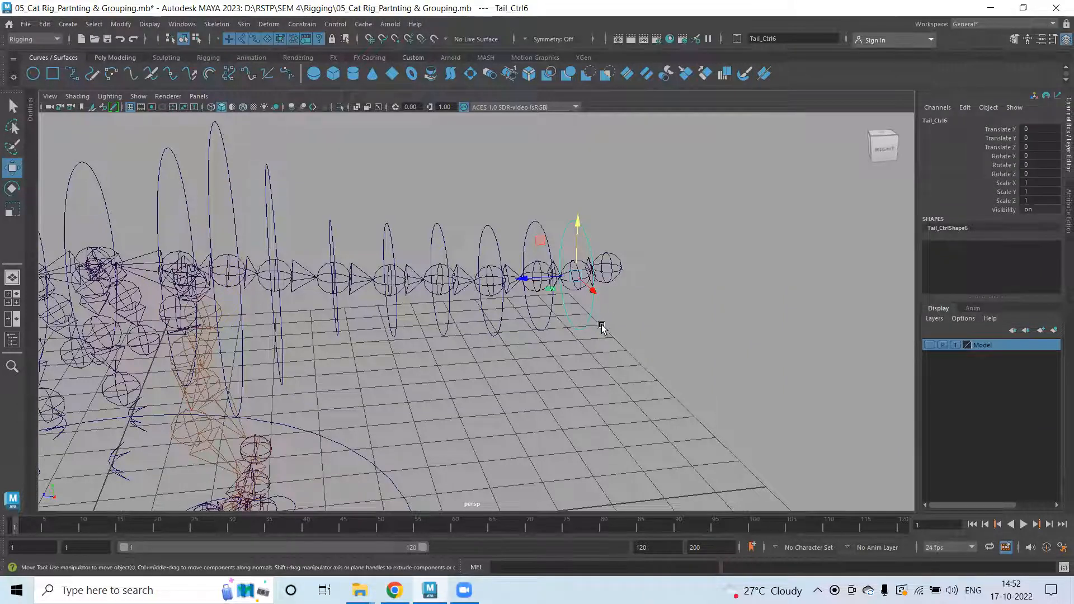
key("q")
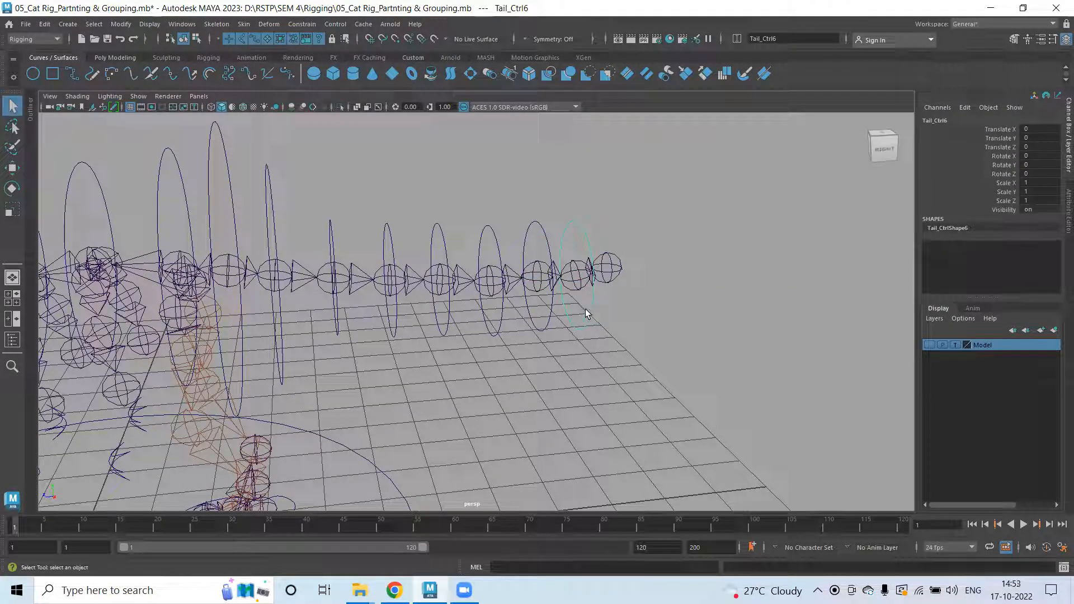
left_click_drag(535, 320, 547, 342, "shift")
left_click(547, 342)
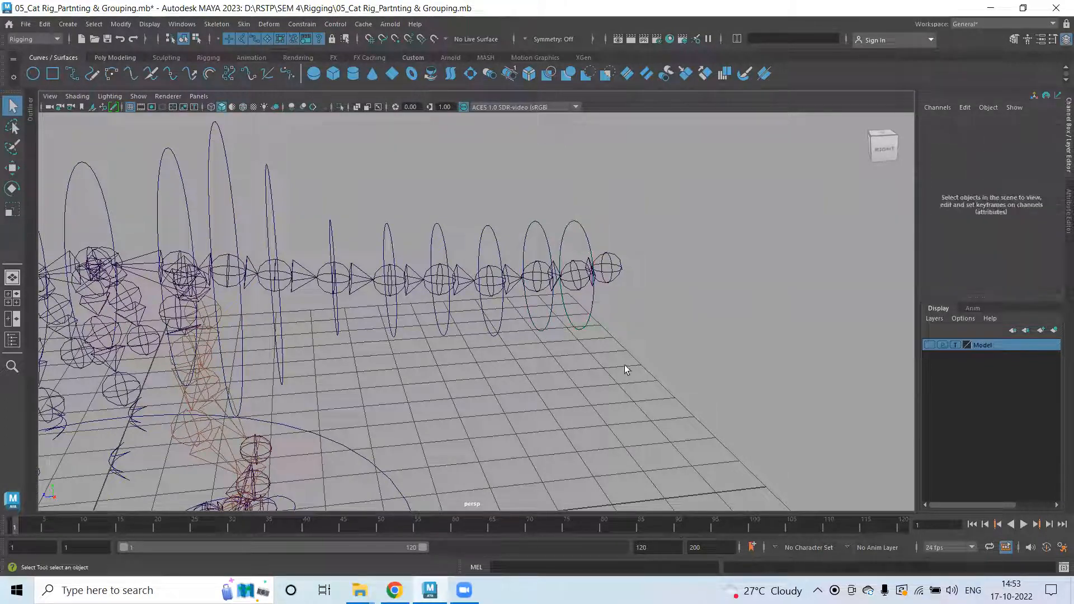
Test the parenting by rotating Tail_Ctrl6 and Tail_Ctrl5, undoing the rotations.
left_click(577, 322)
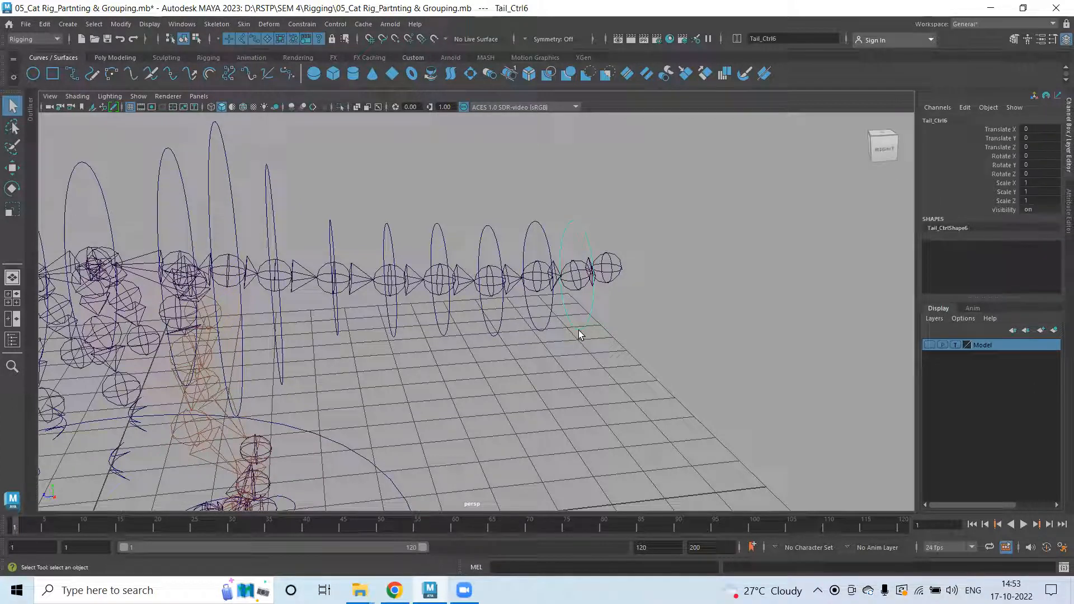
key("e")
left_click_drag(563, 249, 574, 255)
left_click(679, 244)
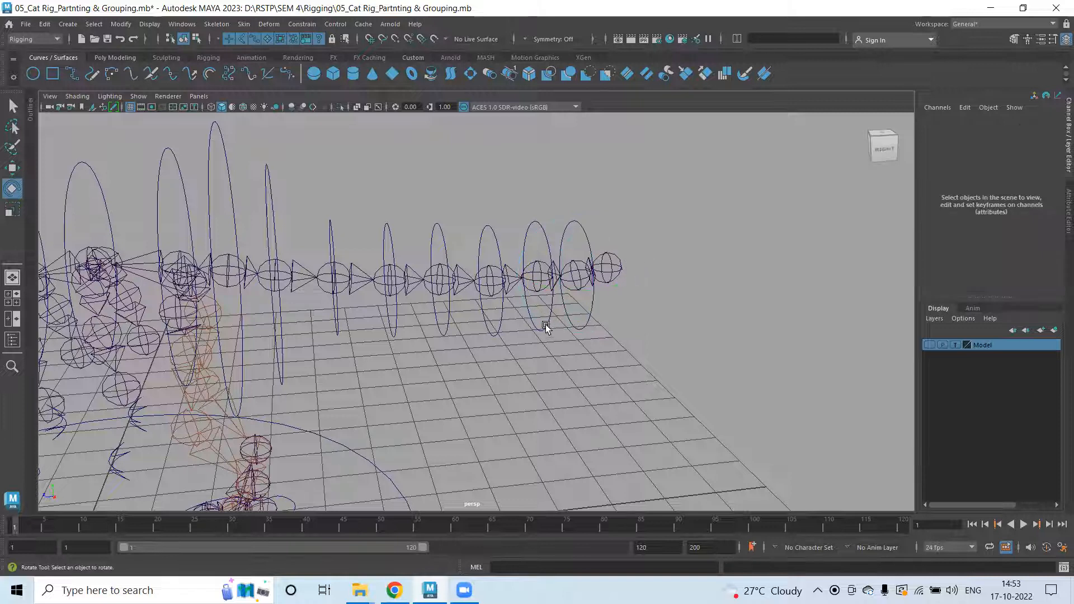
left_click(546, 326)
left_click_drag(700, 320, 592, 252, "alt")
key("ctrl+z")
left_click(695, 234)
Test-rotate Tail_Ctrl3 and compare it with rotating Tail_Ctrl5, undoing the rotations.
left_click(469, 249)
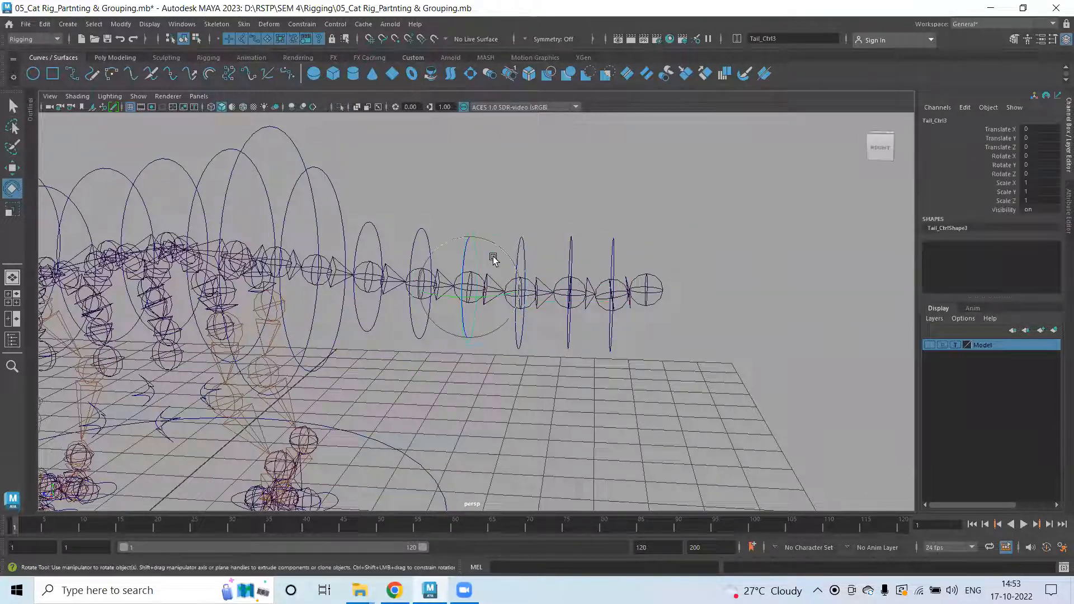
left_click_drag(486, 237, 587, 208)
left_click(587, 216)
left_click(573, 246)
left_click_drag(602, 262, 575, 247)
key("ctrl+z")
left_click(574, 224)
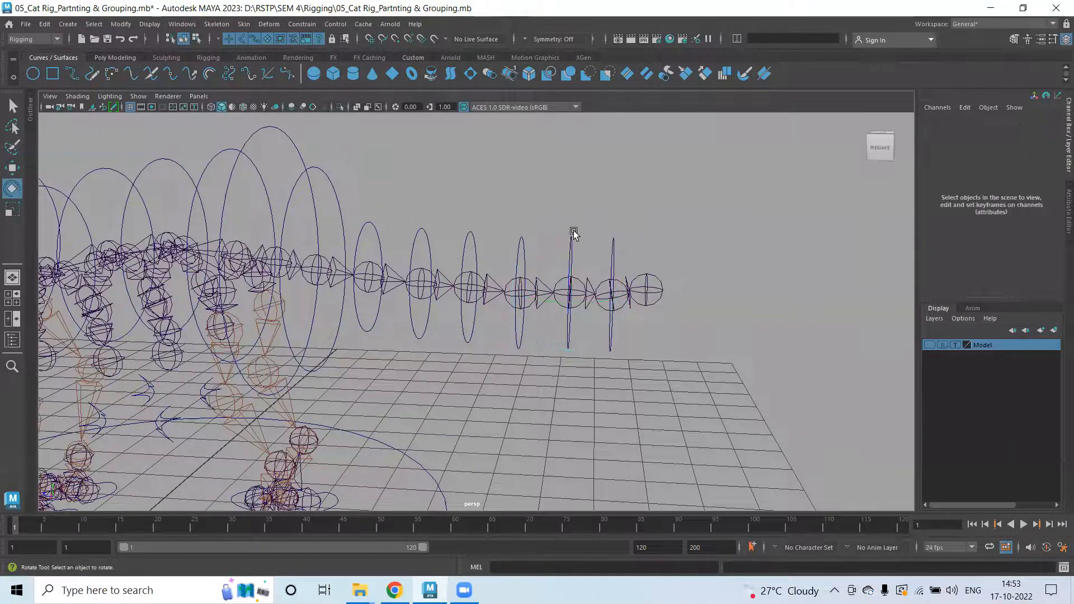
Parent Tail_Ctrl5 under Tail_Ctrl4, and Tail_Ctrl4 under Tail_Ctrl3.
left_click(577, 245)
key("q")
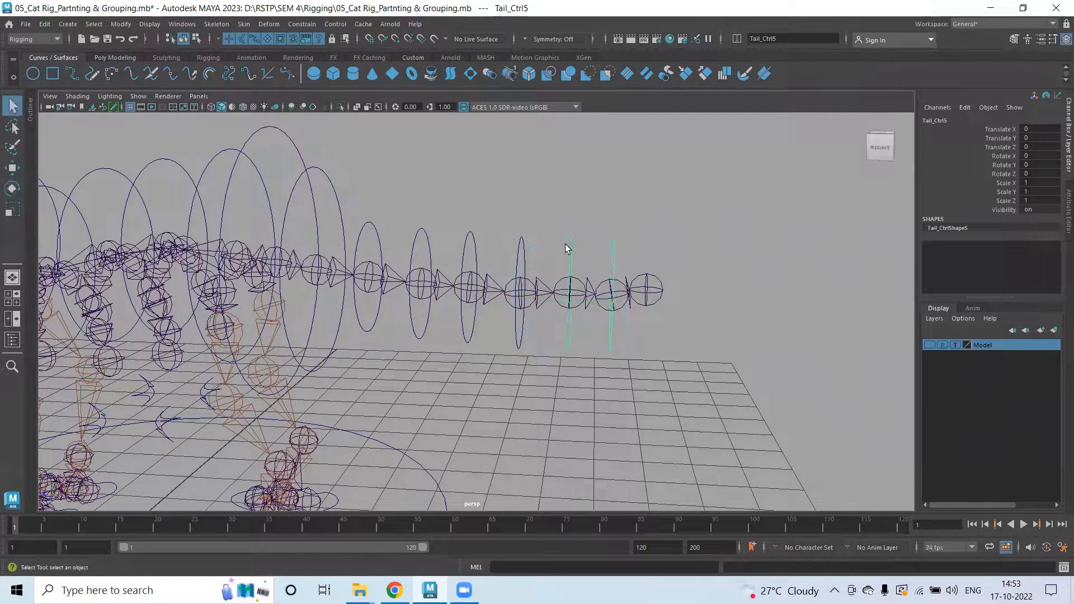
left_click(529, 257)
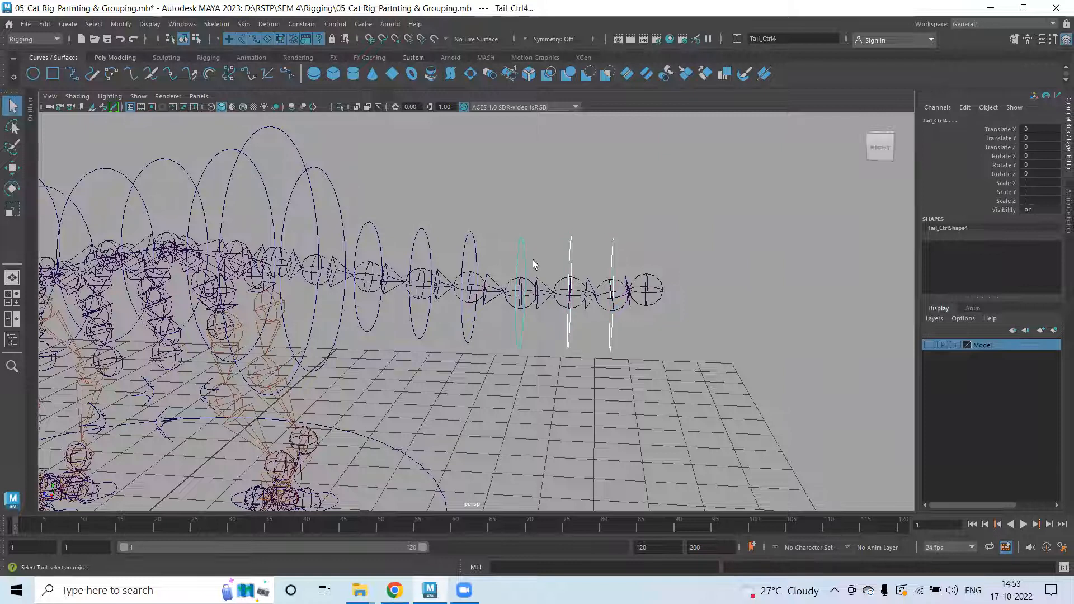
left_click(473, 242, "shift")
key("p")
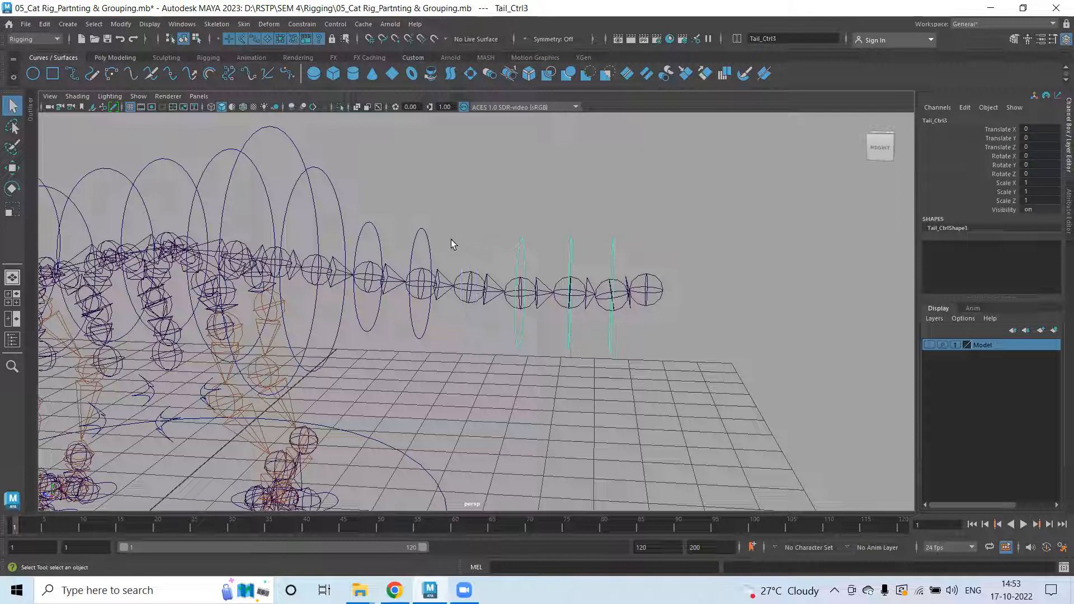
Continue the tail hierarchy by parenting Tail_Ctrl3 under Tail_Ctrl2 and each remaining control under the one before it, up to Tail_Ctrl.
left_click(432, 244, "shift")
left_click(429, 249, "shift")
left_click_drag(383, 232, 383, 239, "shift")
key("p")
left_click(339, 198, "shift")
key("p")
left_click(446, 187)
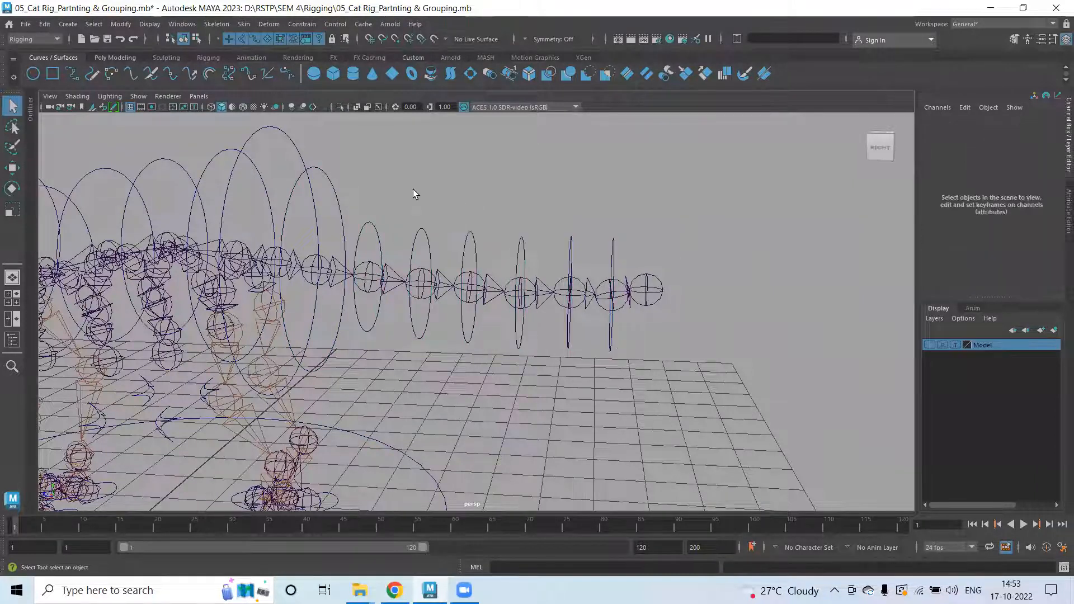
Test the tail hierarchy by selecting Tail_Ctrl and rotating controls such as Tail_Ctrl2, undoing the rotation.
left_click(335, 190)
scroll(491, 183, "down", 2)
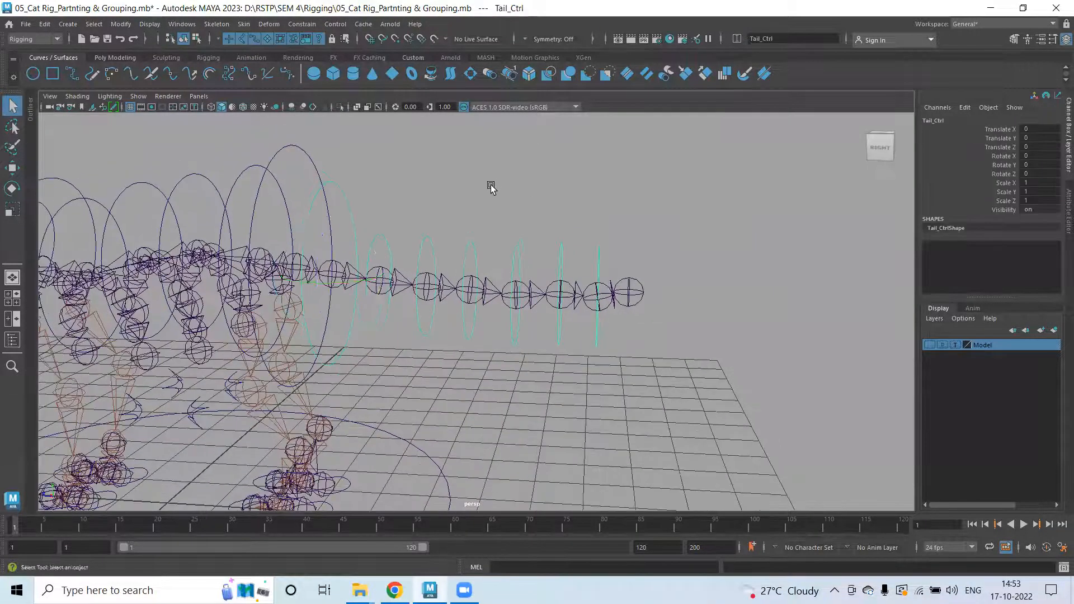
key("e")
left_click_drag(380, 261, 415, 163)
left_click(445, 246)
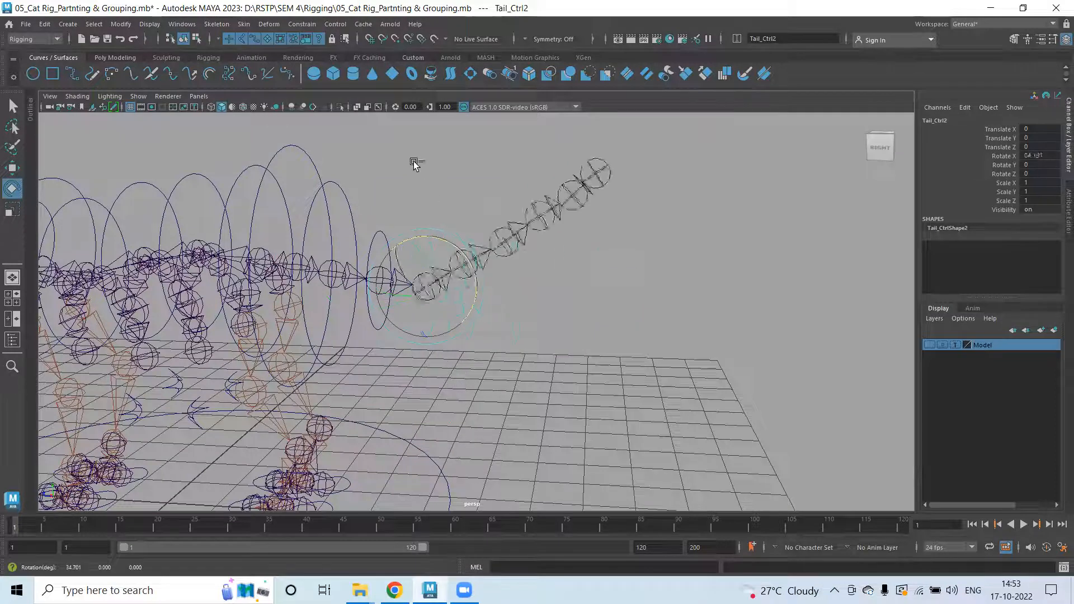
key("ctrl+z")
left_click(503, 193)
Test-rotate all tail controls together to curl the tail upward and sideways, undoing each rotation and clearing the selection.
left_click_drag(668, 233, 659, 262, "alt")
left_click_drag(562, 268, 524, 268)
left_click_drag(434, 269, 385, 257)
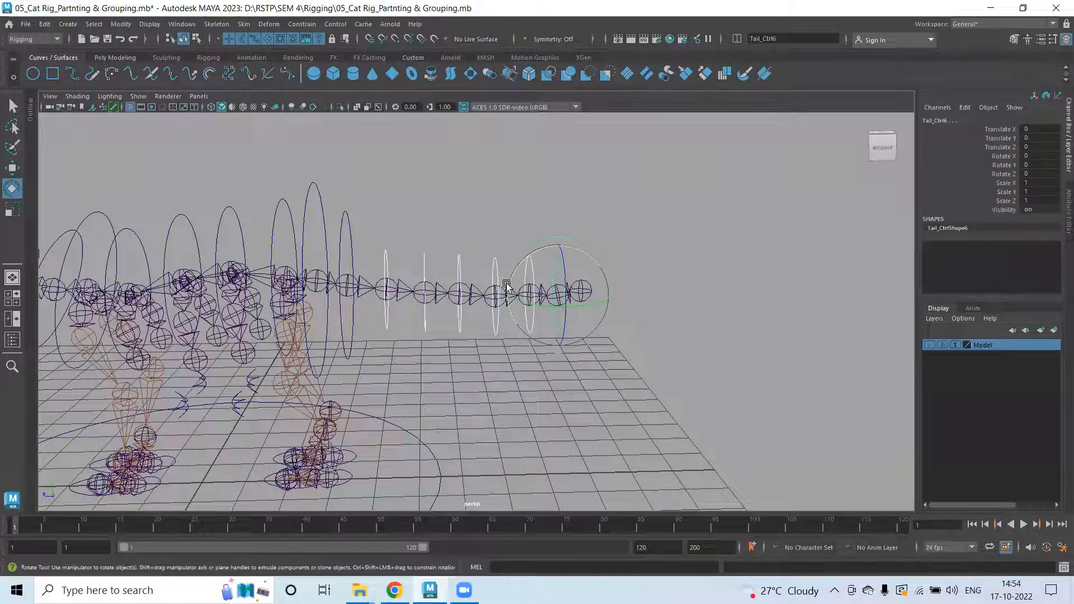
left_click(343, 212)
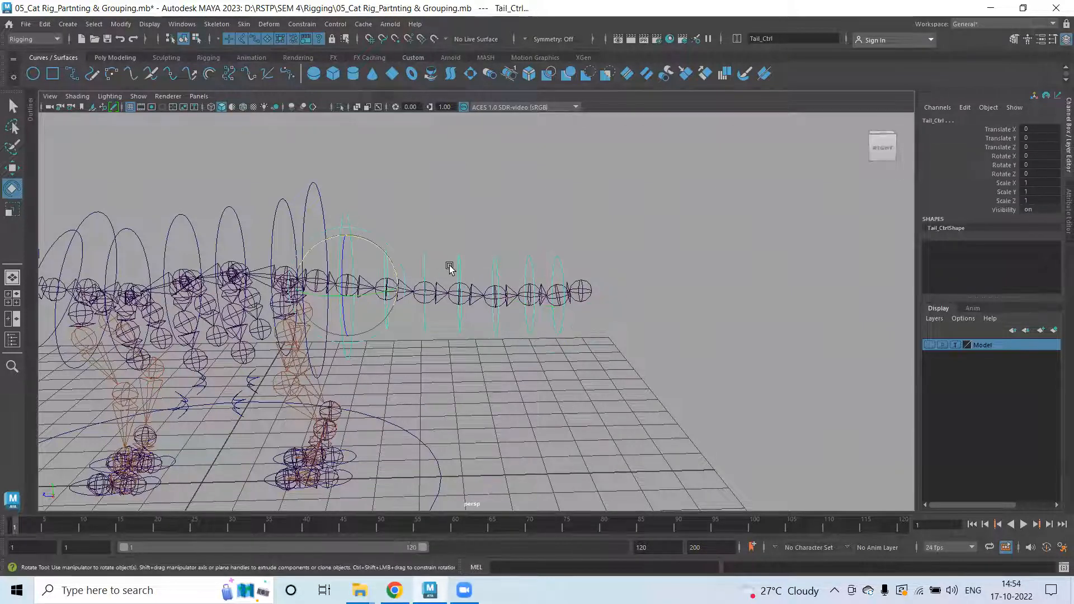
left_click_drag(375, 247, 366, 209)
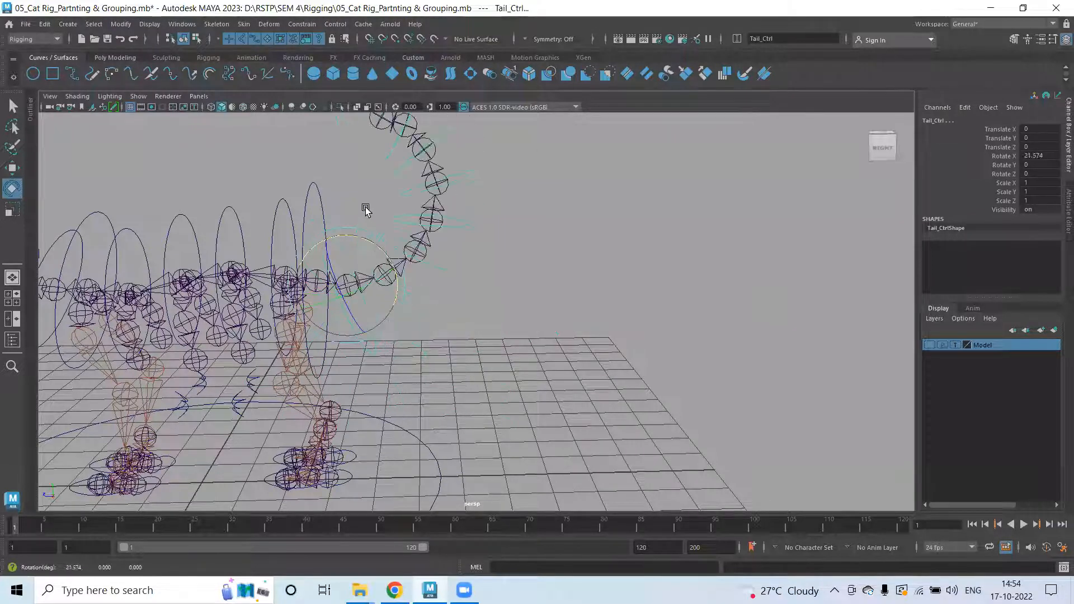
key("ctrl+z")
left_click_drag(571, 280, 457, 278, "alt")
key("ctrl+z")
key("ctrl+z")
key("ctrl+z")
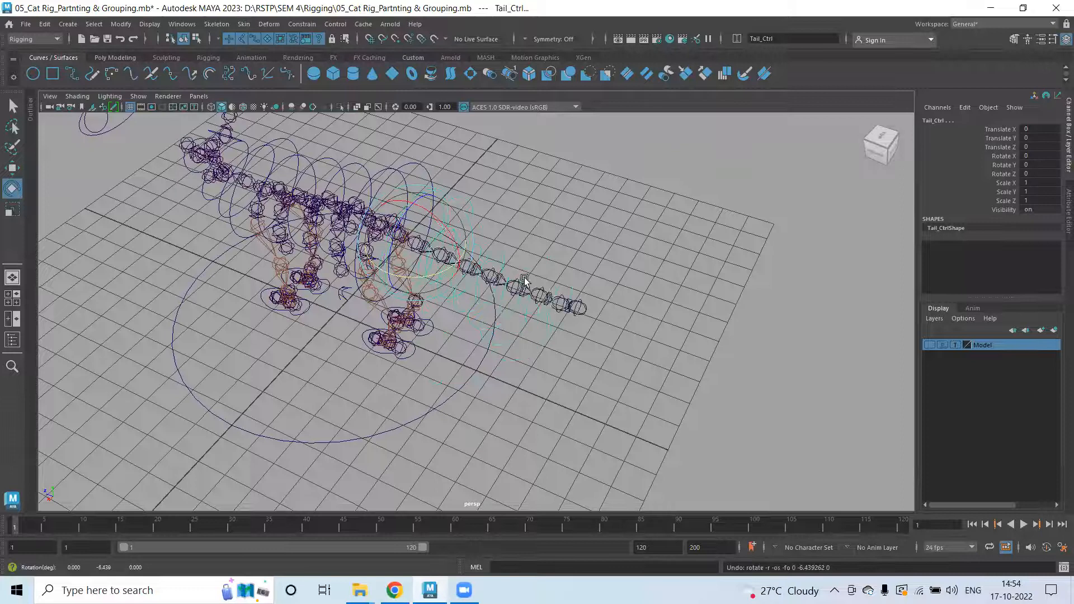
left_click_drag(456, 326, 490, 300, "alt")
key("q")
left_click(515, 179)
Parent both ear controls under Head_Ctrl.
middle_click_drag(550, 221, 741, 225, "alt")
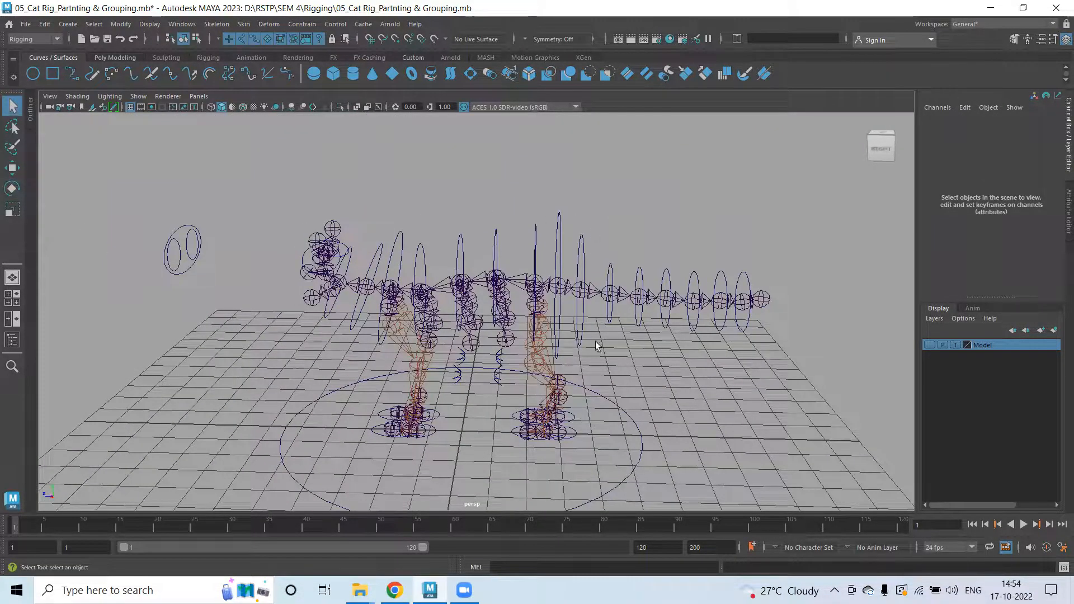
right_click_drag(540, 267, 578, 279, "alt")
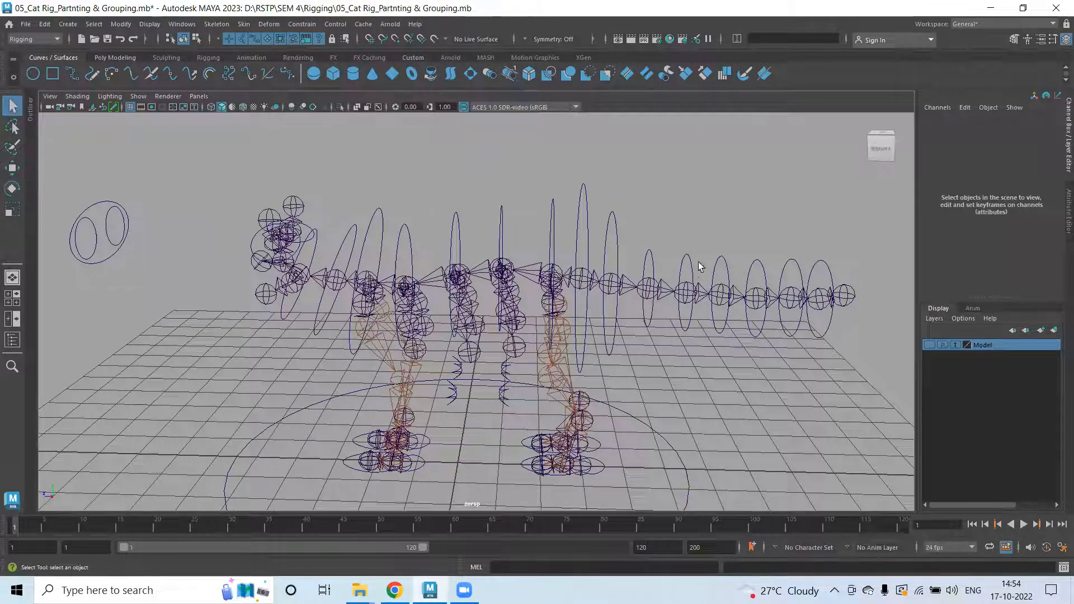
left_click_drag(282, 225, 345, 256, "alt")
left_click(361, 272)
left_click(217, 252, "shift")
left_click_drag(399, 286, 265, 250, "alt")
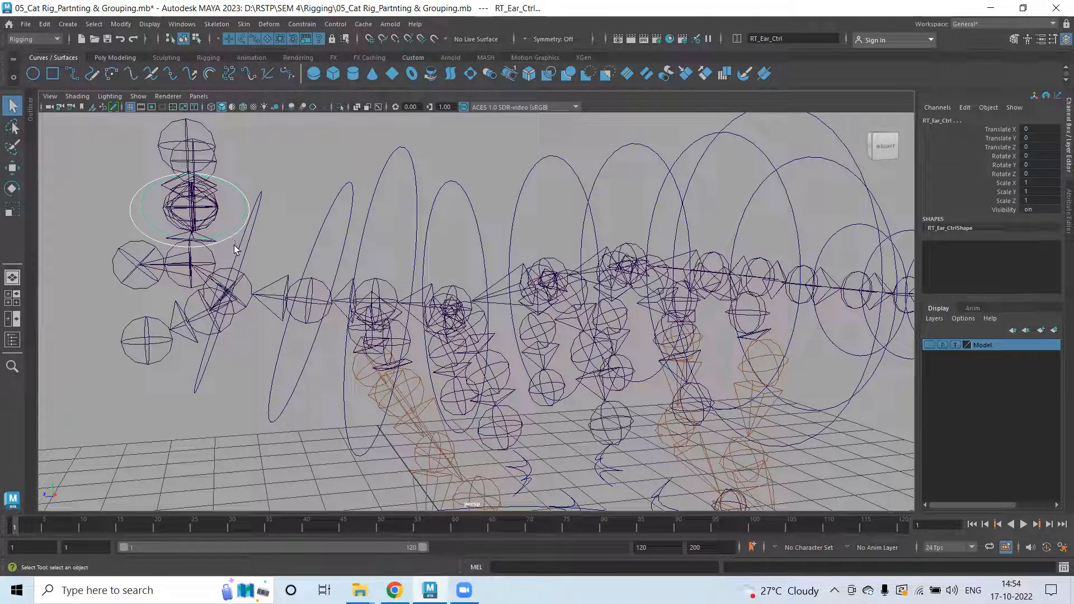
key("Up")
key("Down")
key("Up")
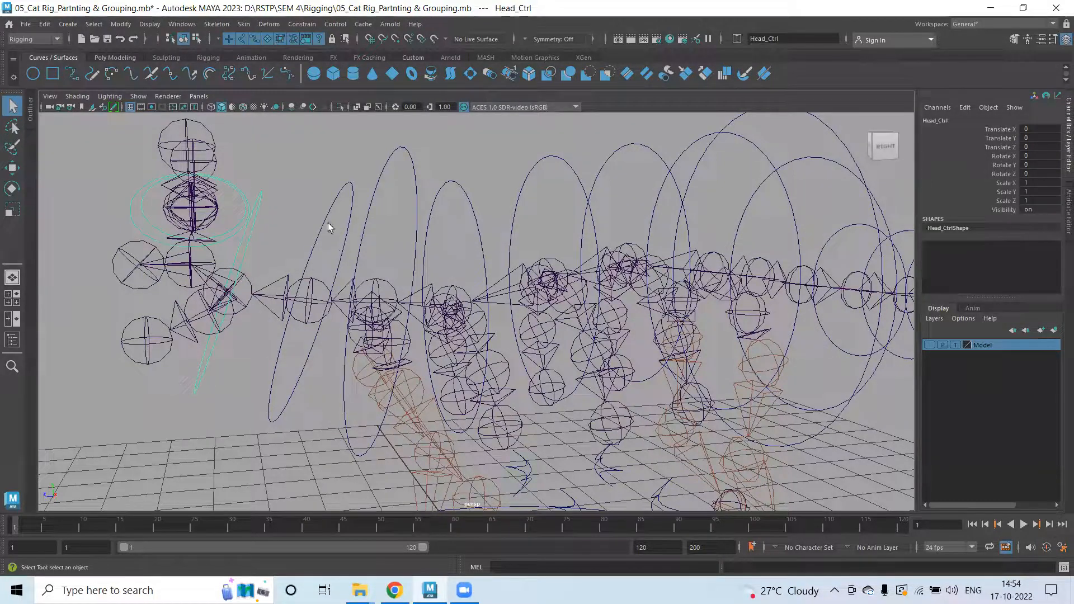
Parent Head_Ctrl under the adjacent neck control and continue the parent chain back to Spine_Ctrl1.
left_click(338, 208)
left_click(401, 149, "shift")
key("p")
left_click(415, 172)
left_click(464, 199)
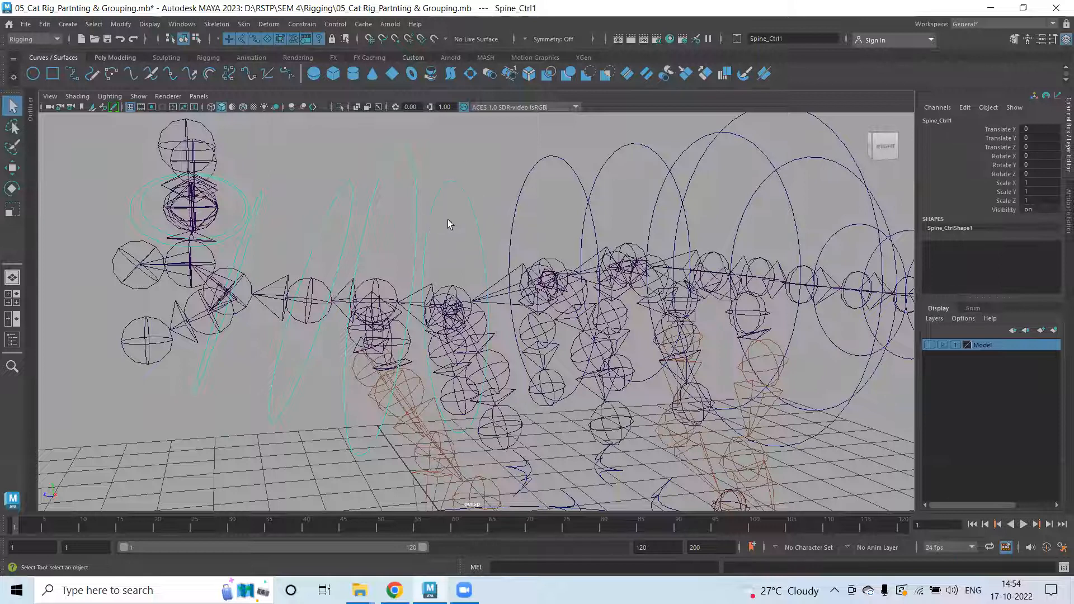
Parent Spine_Ctrl1 with its chain under Spine_Ctrl2.
left_click_drag(524, 148, 549, 205, "shift")
key("p")
scroll(545, 219, "down", 4)
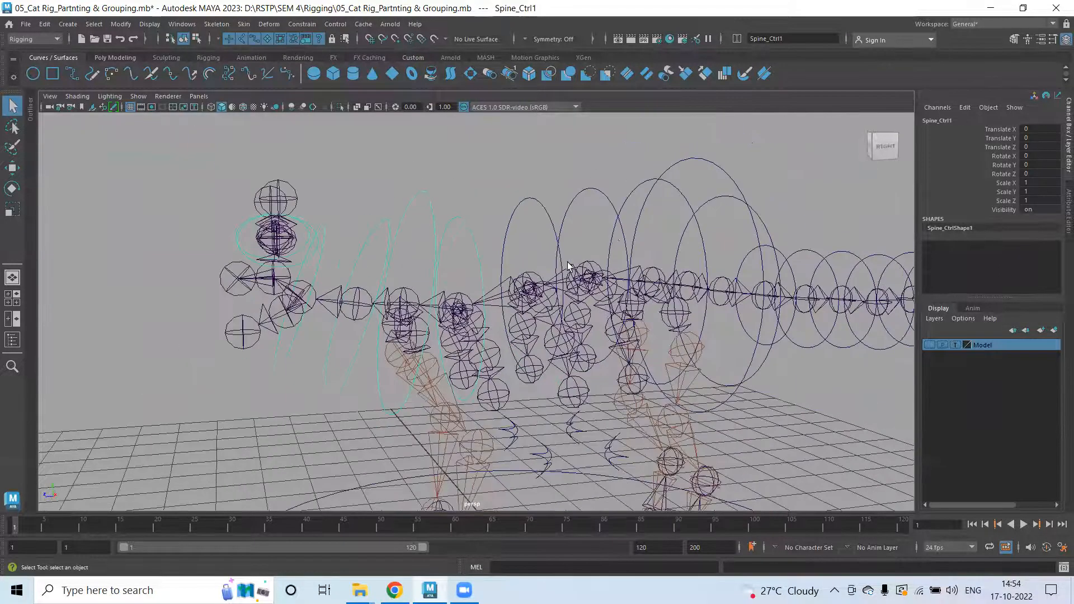
middle_click_drag(499, 249, 388, 254, "alt")
left_click(409, 235)
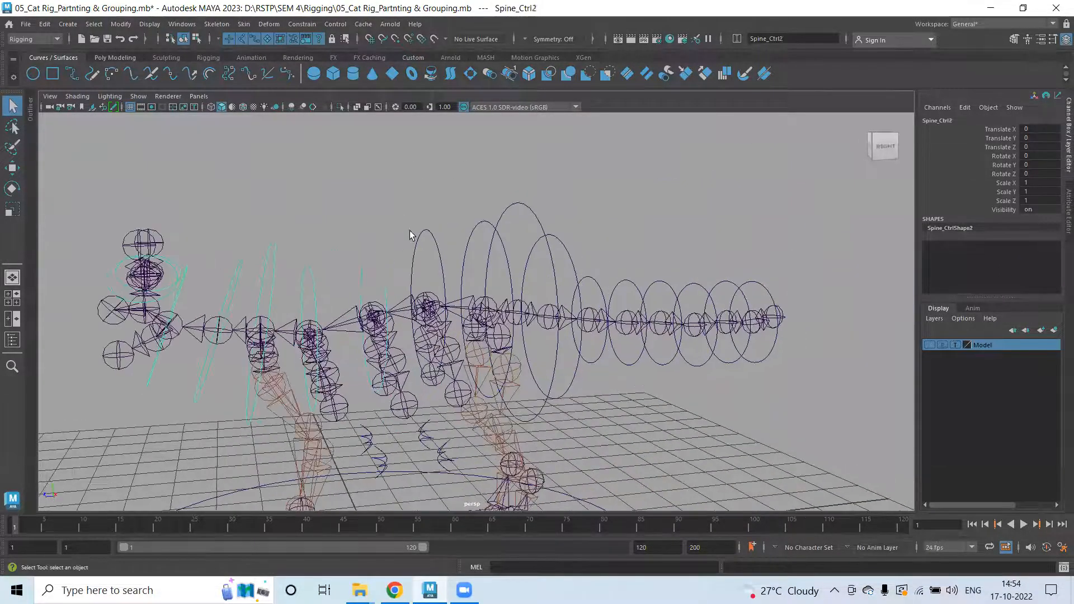
left_click(434, 245)
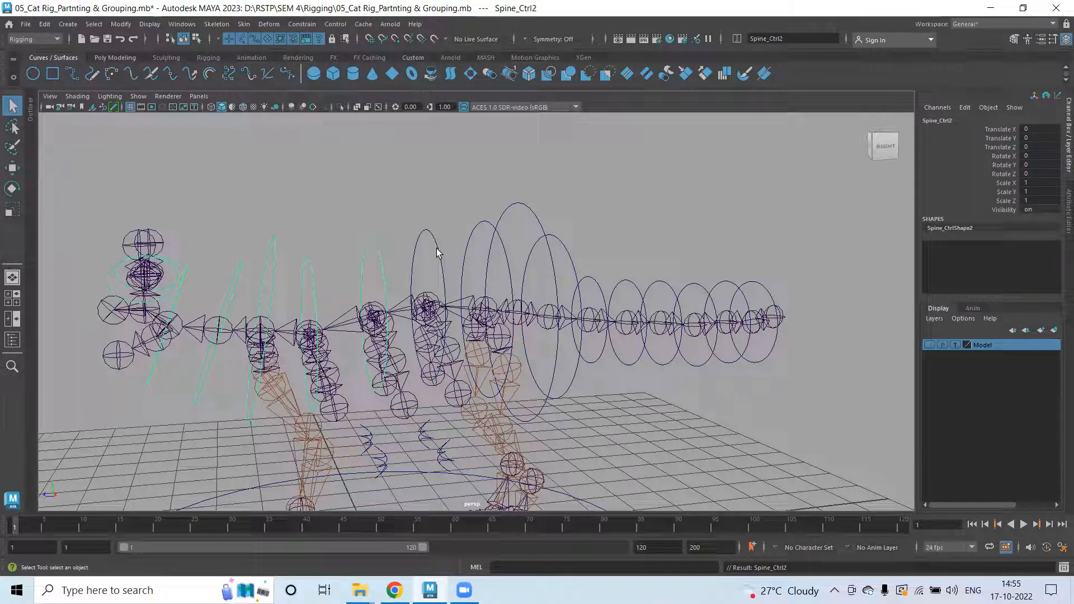
Parent Spine_Ctrl3 with its chain under Spine_Ctrl4.
left_click(436, 253)
left_click(480, 242, "shift")
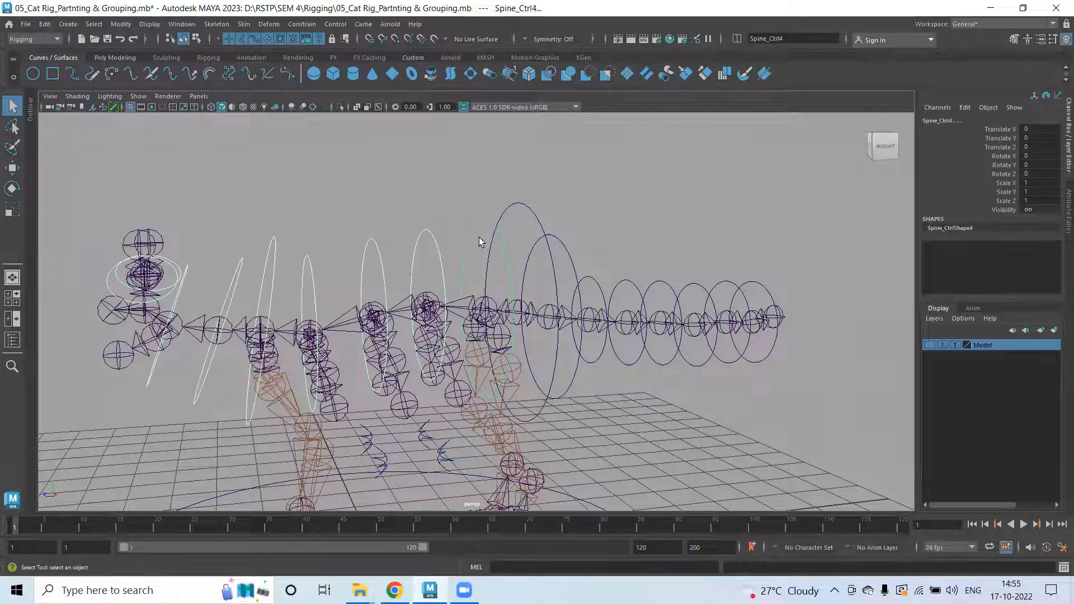
key("p")
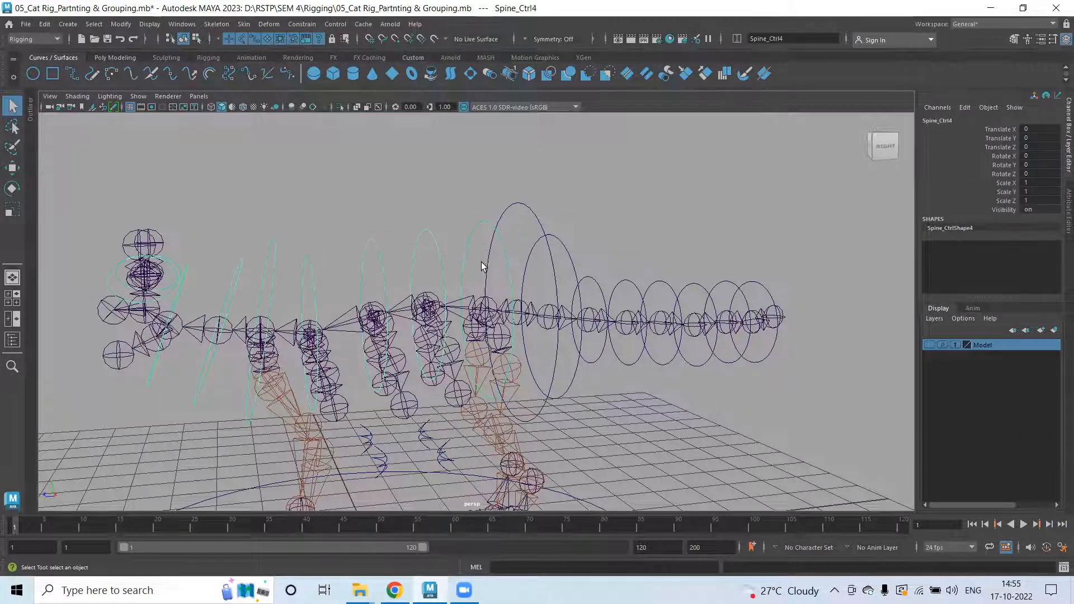
Parent Tail_Ctrl with its tail chain under COG_Ctrl.
mouse_move(589, 262)
left_mouse_down("alt")
mouse_move(534, 268)
mouse_move(568, 253)
mouse_move(591, 276)
left_mouse_up("alt")
left_click_drag(524, 204, 576, 220)
left_click_drag(606, 251, 603, 255)
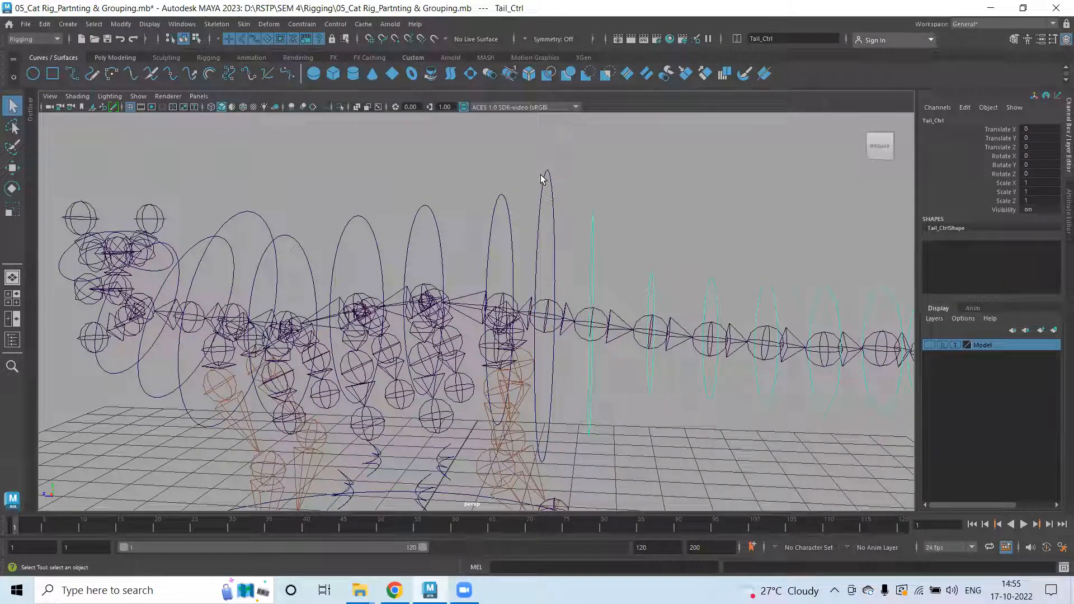
left_click(551, 191, "shift")
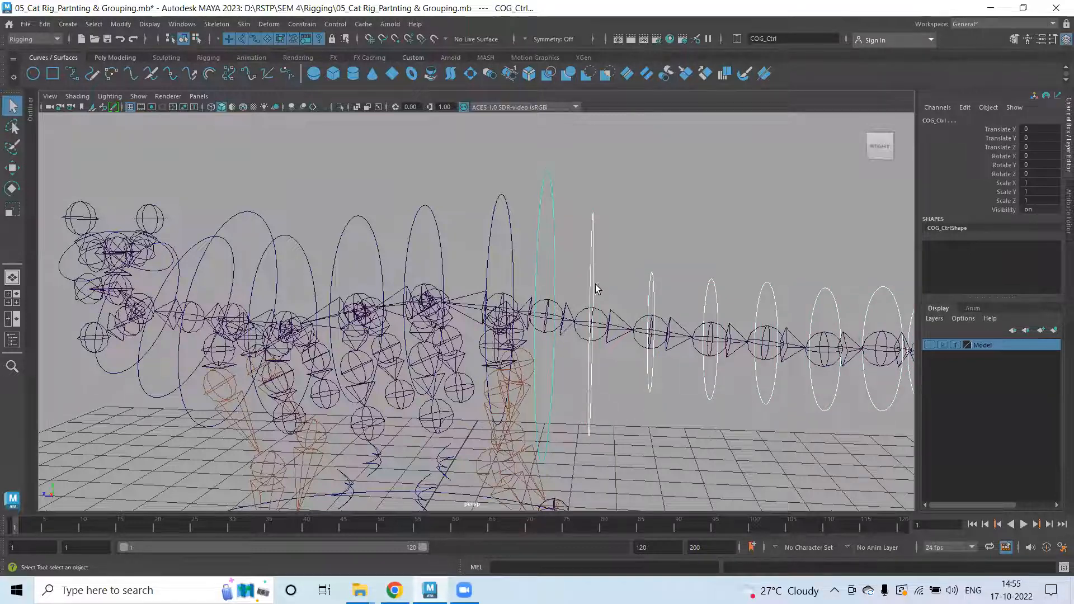
key("p")
Parent Spine_Ctrl4 with its whole spine chain under COG_Ctrl and select COG_Ctrl.
left_click_drag(498, 192, 502, 200)
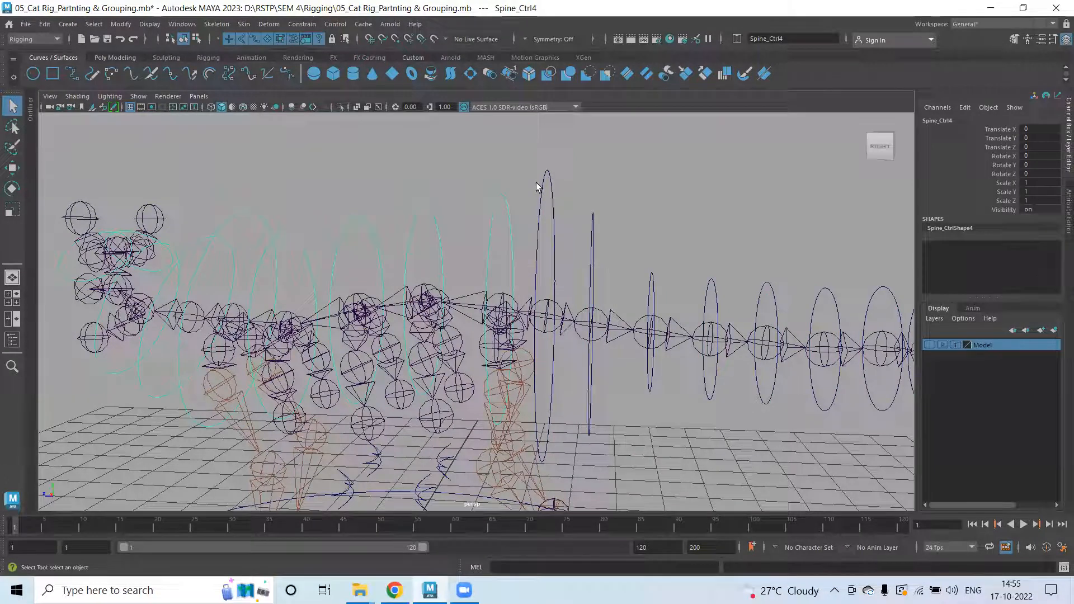
left_click(547, 210)
left_click(546, 178)
Test-move COG_Ctrl vertically and lengthwise to check that the spine and tail follow, undoing each move.
scroll(565, 244, "down", 6)
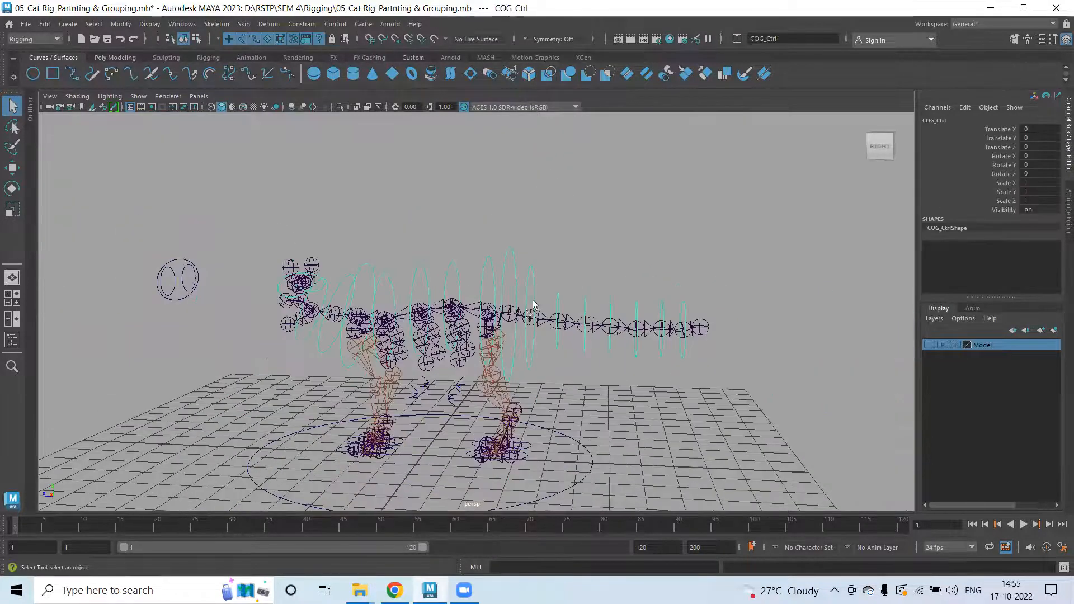
key("w")
left_click_drag(508, 260, 518, 316)
key("ctrl+z")
key("ctrl+z")
key("ctrl+z")
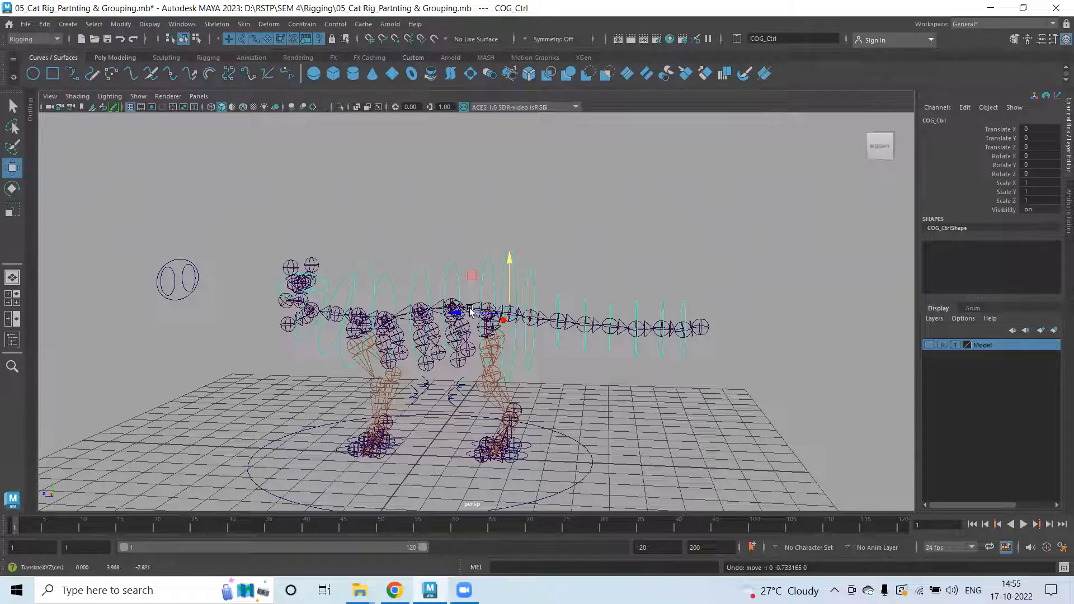
key("ctrl+z")
key("ctrl+z")
key("ctrl+z")
key("ctrl+z")
key("ctrl+z")
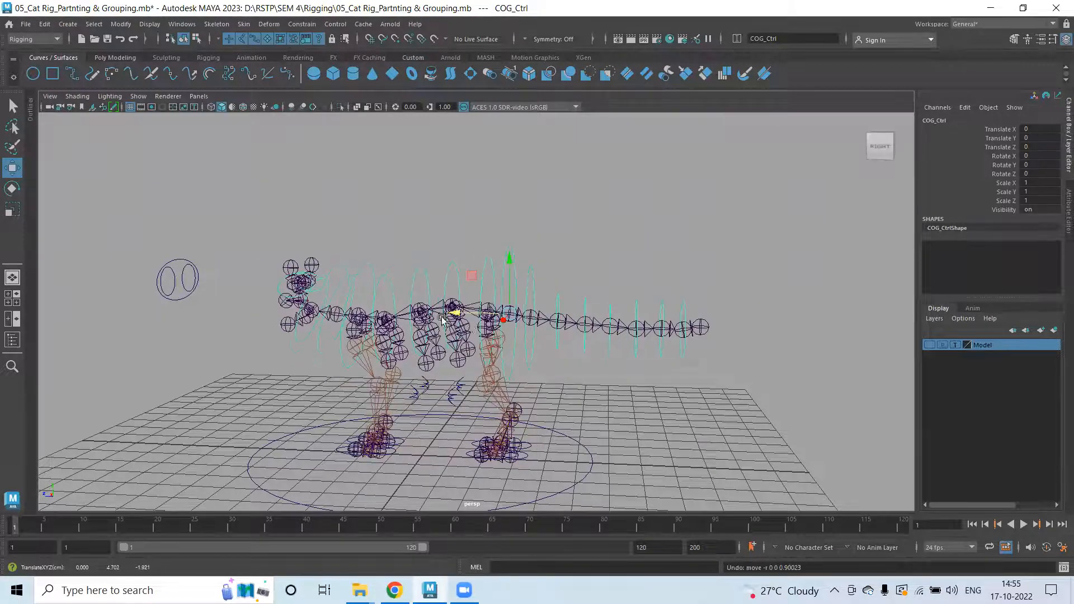
Test-rotate COG_Ctrl, undo the rotation and clear the selection.
key("e")
left_click_drag(531, 269, 535, 295)
key("ctrl+z")
left_click(549, 194)
scroll(505, 265, "up", 5)
left_click_drag(443, 264, 426, 265, "alt")
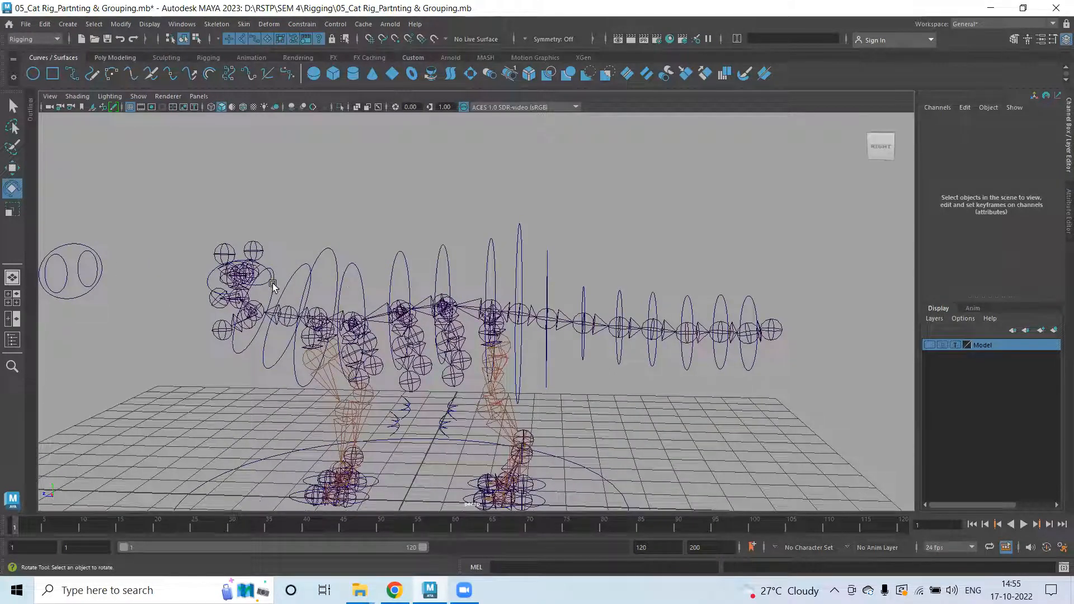
Select the spine controls from Spine_Ctrl through Spine_Ctrl4, test-rotate them together, undo and clear the selection.
left_click(352, 263)
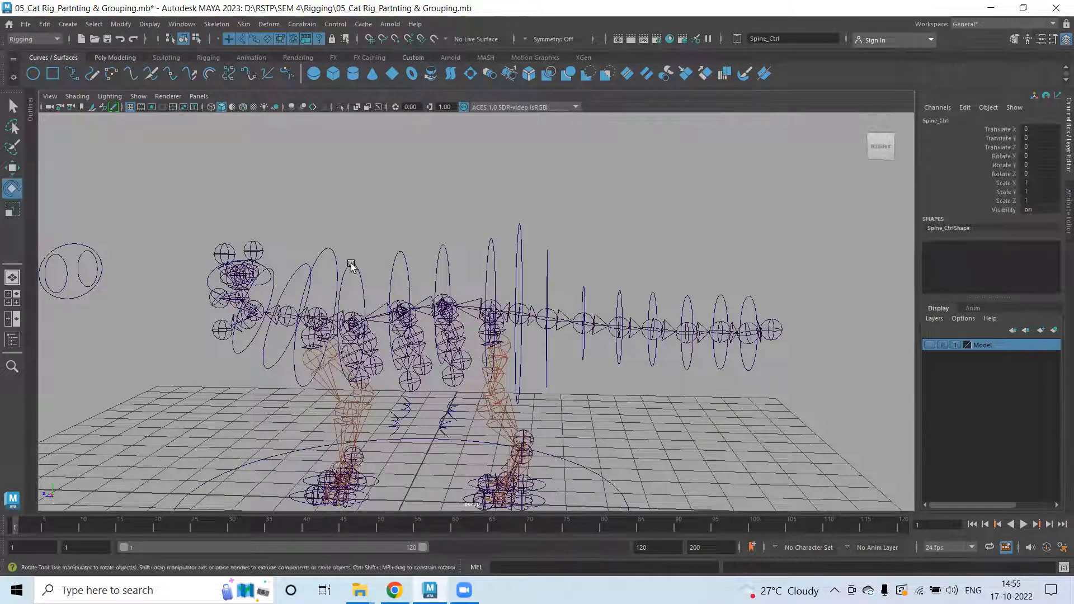
key("q")
key("ctrl+d")
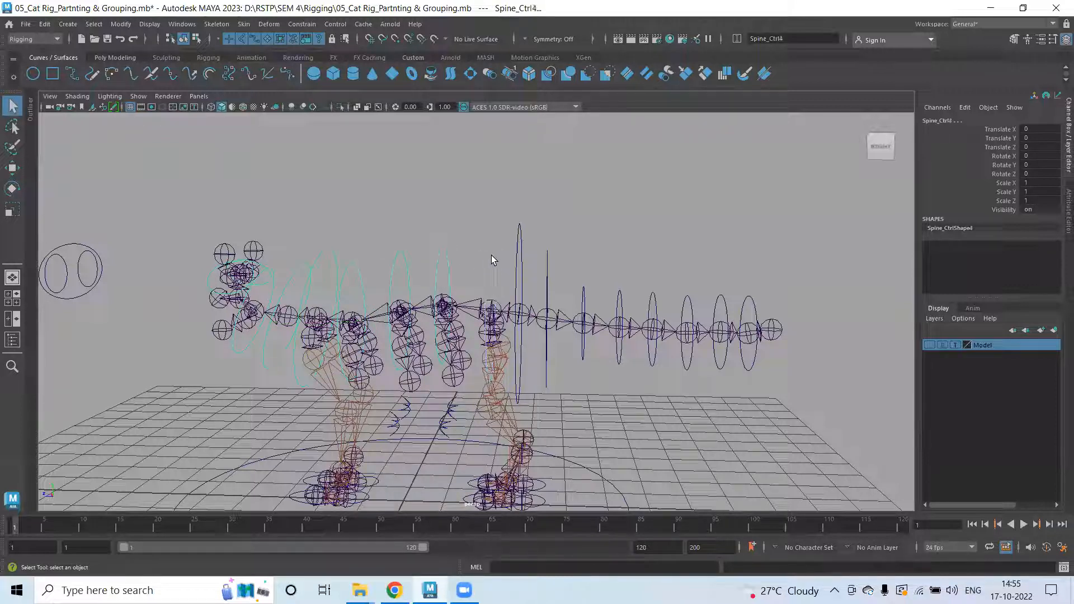
key("e")
key("ctrl+d")
mouse_move(509, 270)
left_mouse_down()
mouse_move(519, 271)
mouse_move(515, 282)
mouse_move(489, 257)
mouse_move(516, 280)
mouse_move(510, 273)
left_mouse_up()
key("ctrl+z")
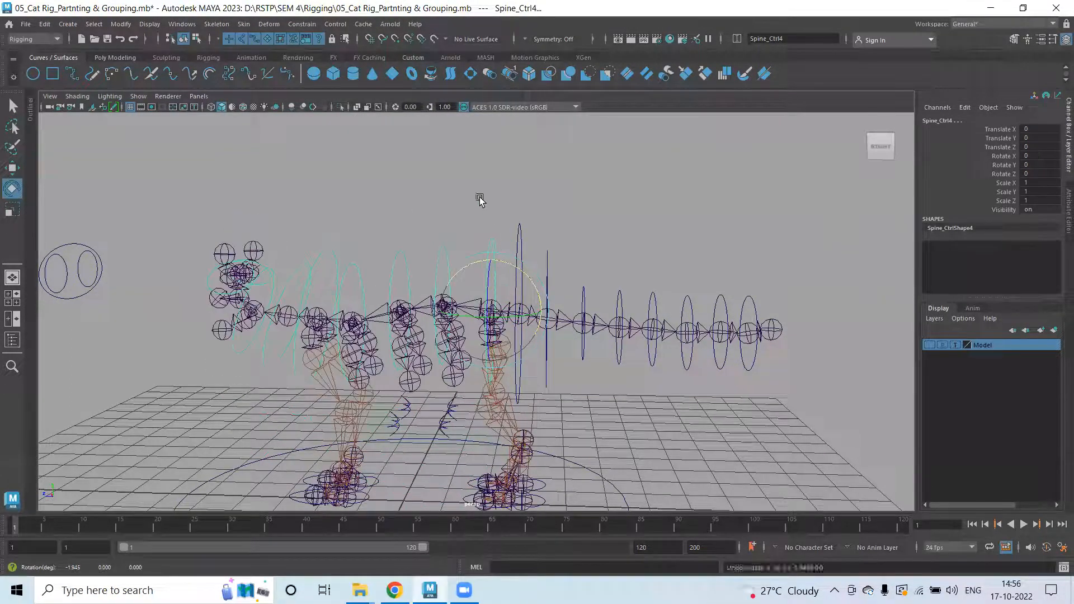
left_click(479, 199)
Reselect the spine controls up to Spine_Ctrl4, test-rotate them about -21.8 degrees in X, undo and deselect.
left_click(350, 262)
left_click(405, 255)
left_click(448, 257)
left_click_drag(496, 259, 403, 200)
key("ctrl+z")
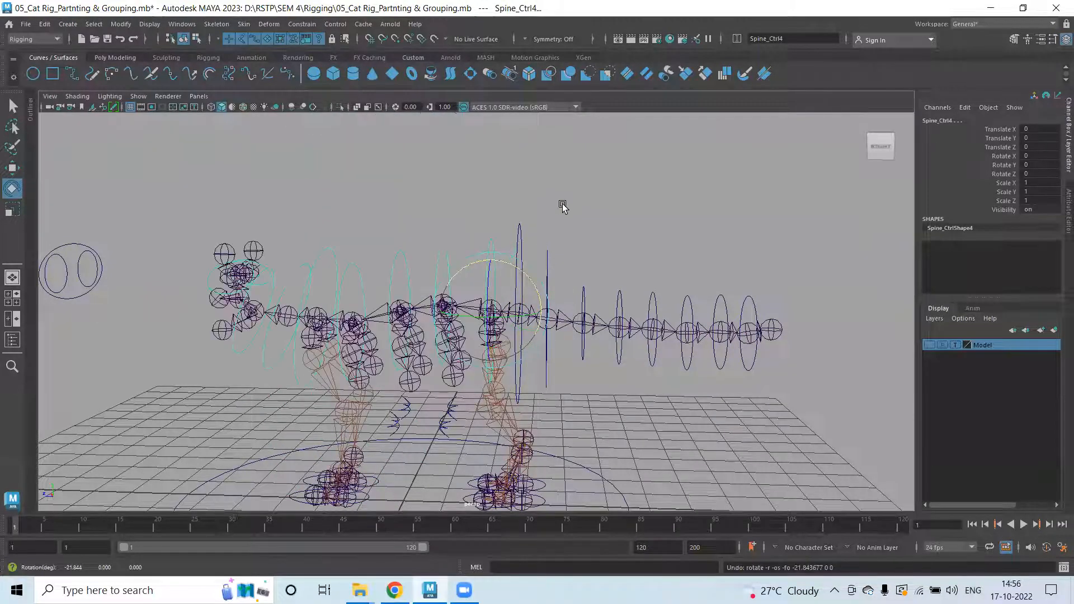
left_click(562, 205)
Test-rotate Spine_Ctrl2, Spine_Ctrl3 and Spine_Ctrl4 together about X, undo the rotation and clear the selection.
left_click(406, 264)
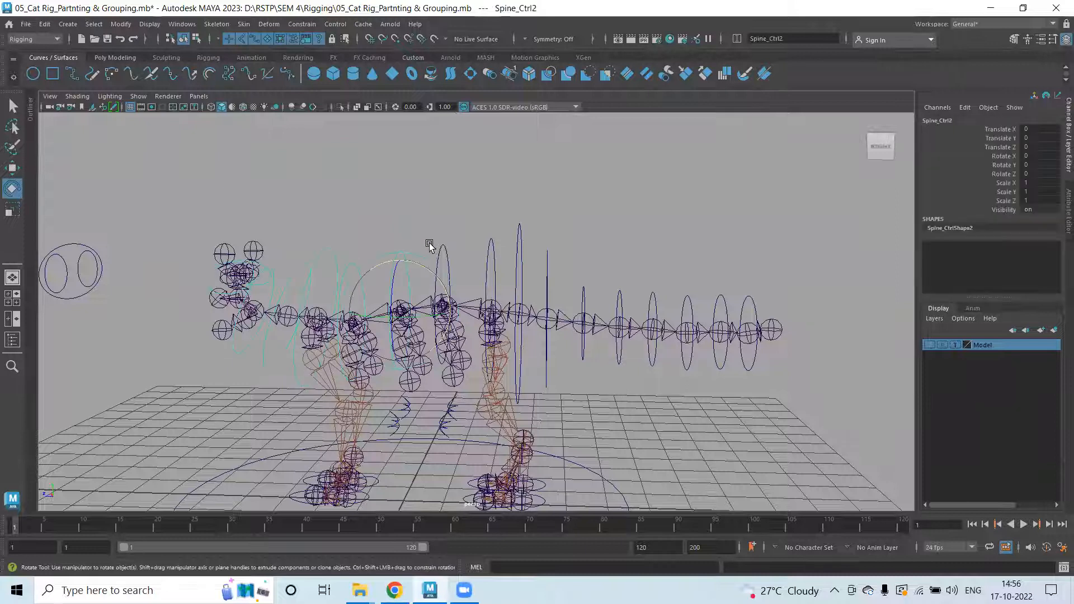
left_click(439, 241, "shift")
mouse_move(501, 263)
left_mouse_down()
mouse_move(517, 271)
mouse_move(492, 246)
mouse_move(511, 270)
left_mouse_up()
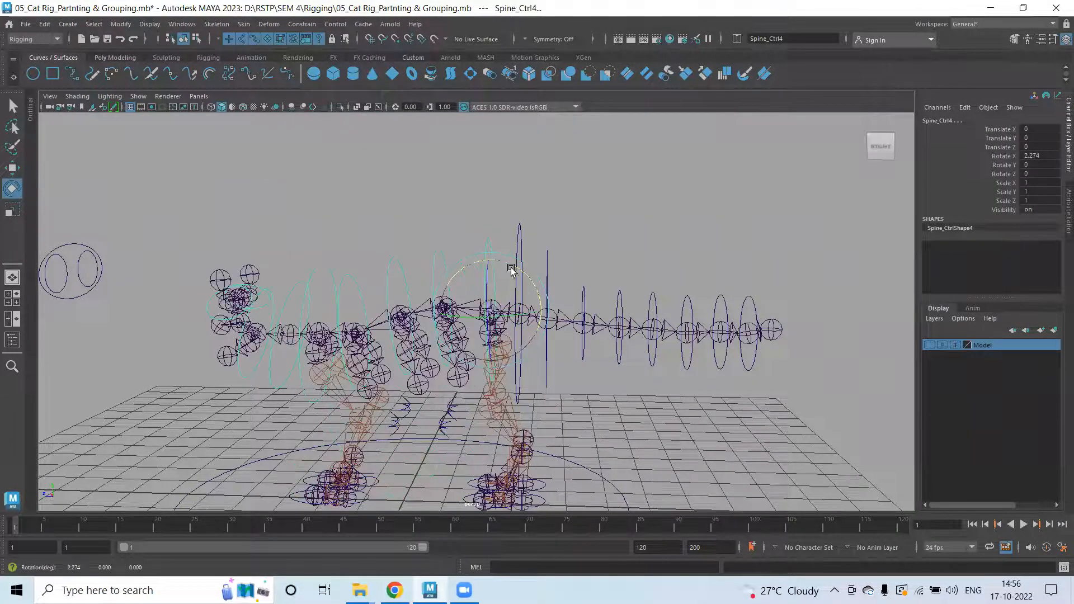
key("ctrl+z")
left_click(466, 200)
Test-rotate Spine_Ctrl3 and Spine_Ctrl4 together about -25.9 degrees in X, undo and clear the selection.
left_click(450, 255)
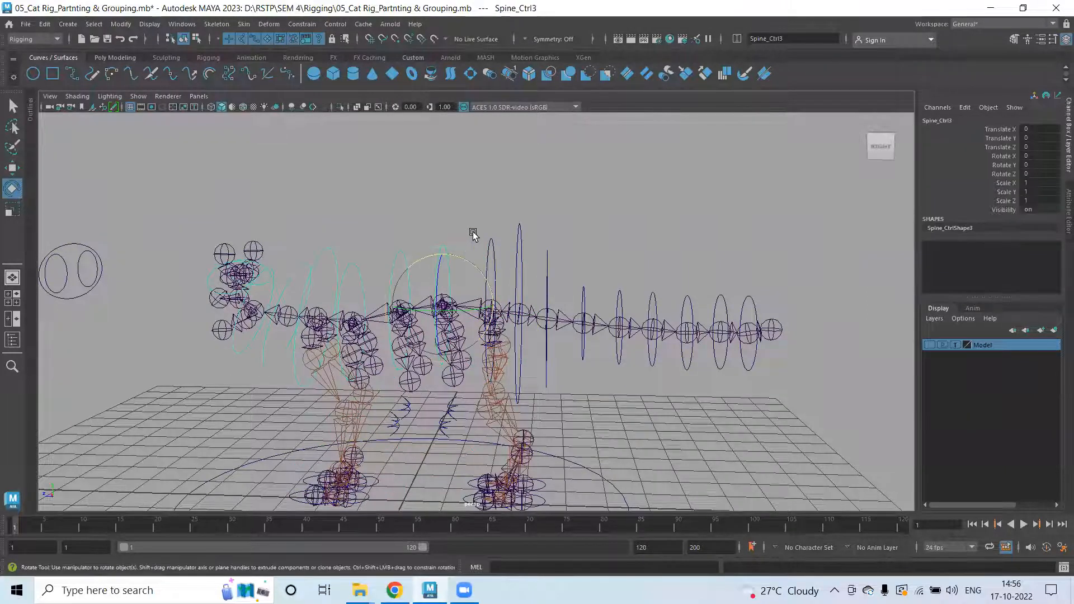
left_click_drag(506, 262, 501, 304)
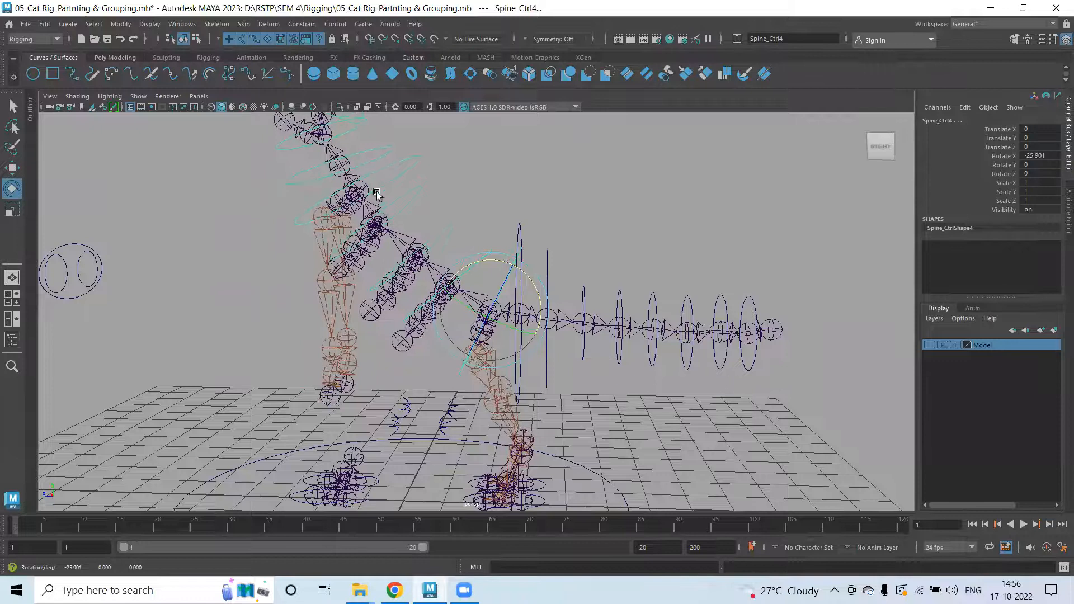
key("ctrl+z")
left_click(507, 218)
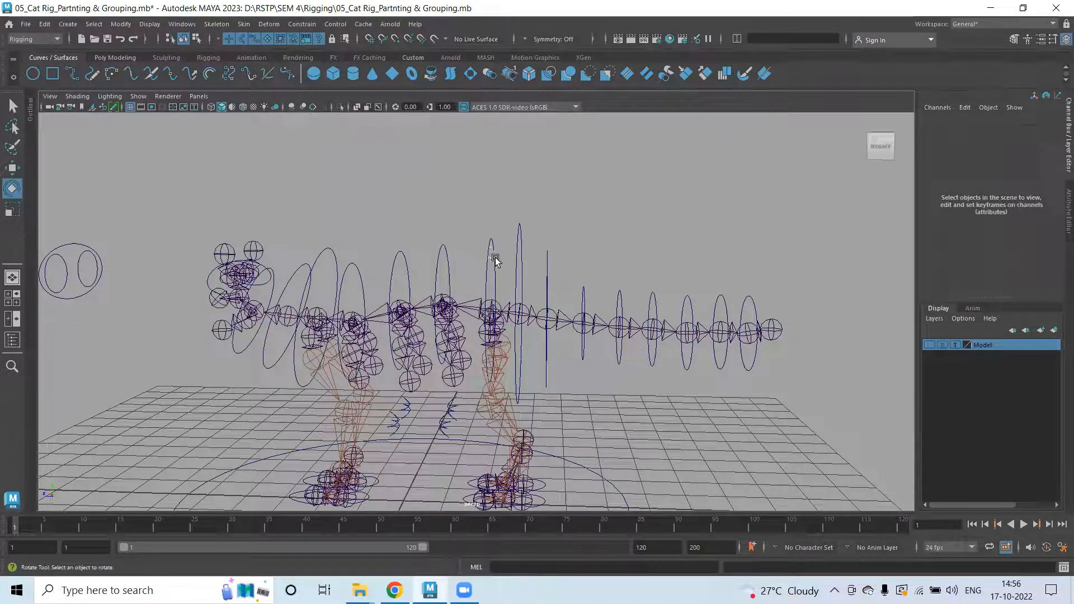
Test-rotate Spine_Ctrl4 alone and undo the rotation.
left_click(494, 259)
left_click_drag(516, 266, 482, 256)
key("ctrl+z")
Test-rotate Spine_Ctrl2 alone about 34.1 degrees in X, undo the rotation and clear the selection.
left_click(396, 248)
left_click(396, 248)
left_click_drag(395, 251, 429, 240)
key("ctrl+z")
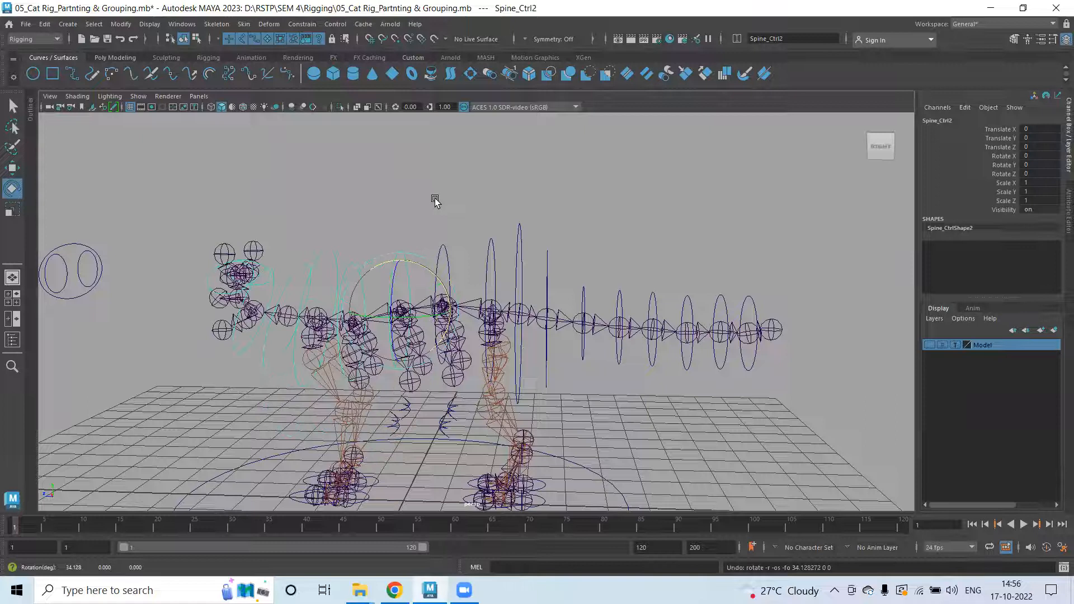
left_click(438, 216)
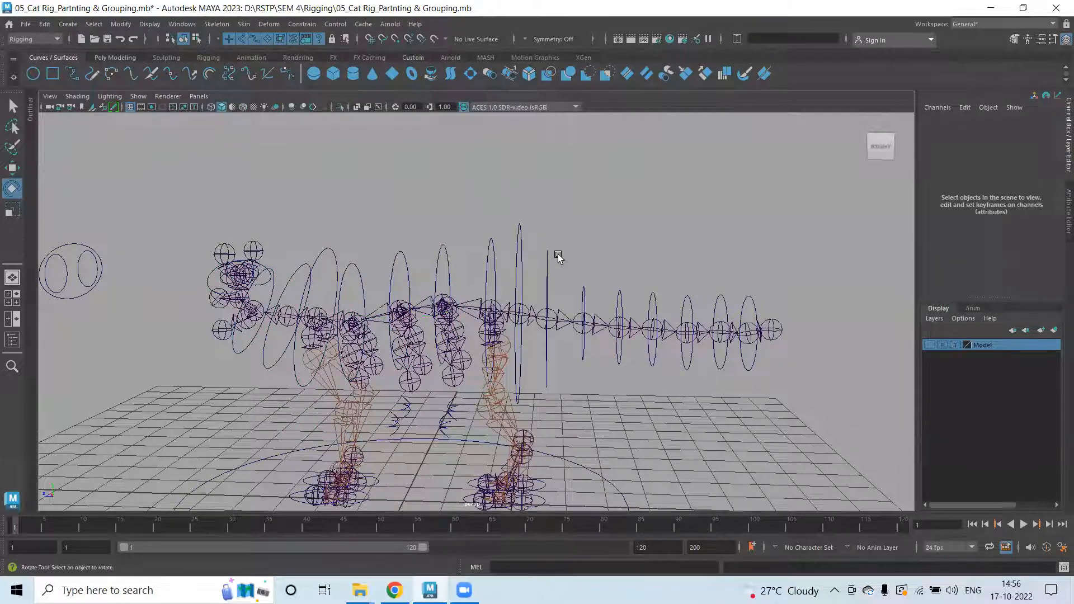
Show the IK handles in the perspective view and hide the grid.
scroll(478, 260, "down", 3)
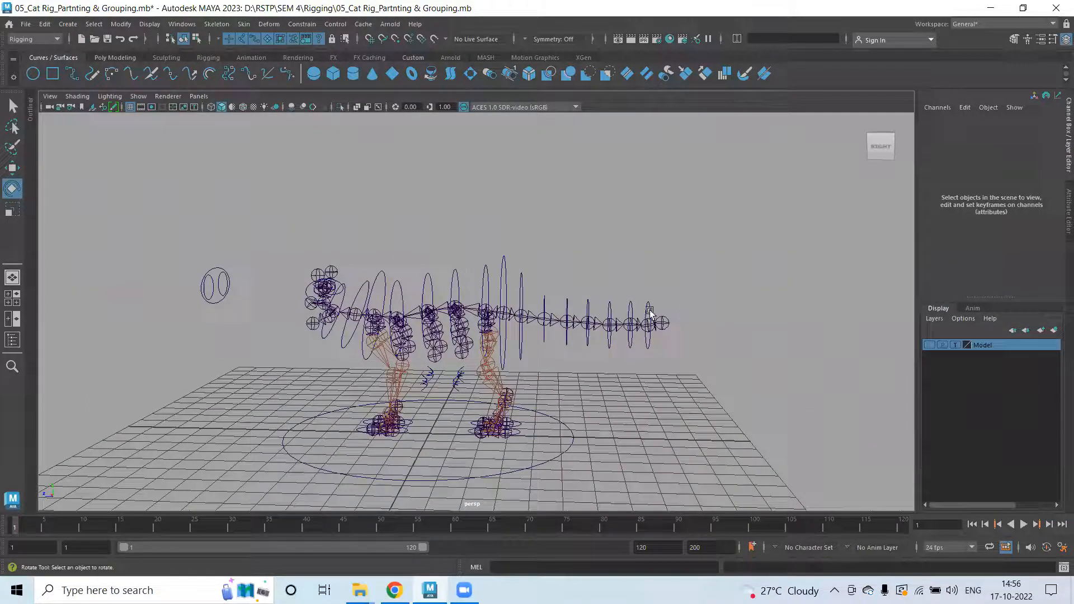
scroll(549, 297, "up", 2)
scroll(503, 290, "up", 2)
left_click_drag(345, 274, 289, 282, "alt")
middle_click_drag(606, 321, 551, 239, "alt")
left_click_drag(455, 269, 496, 270, "alt")
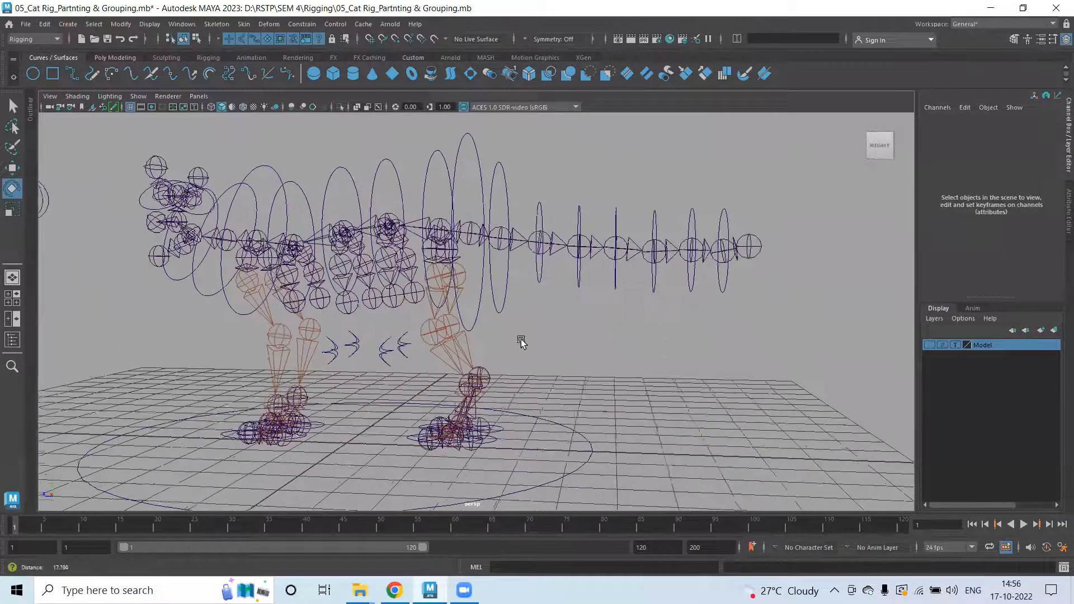
scroll(458, 243, "up", 3)
middle_click_drag(419, 404, 468, 309, "alt")
left_click_drag(472, 300, 414, 302, "alt")
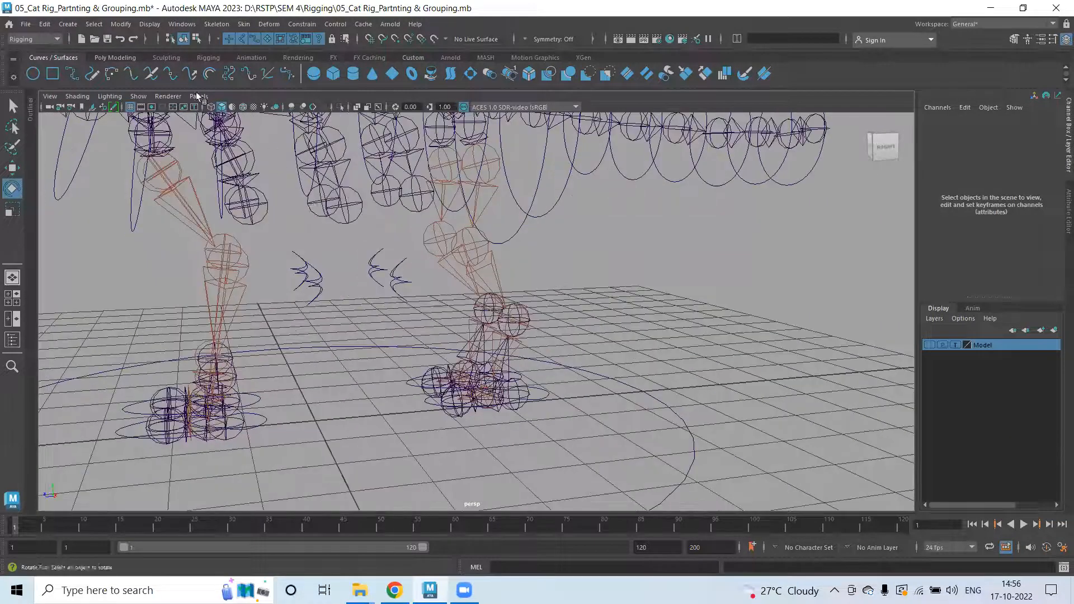
left_click(139, 96)
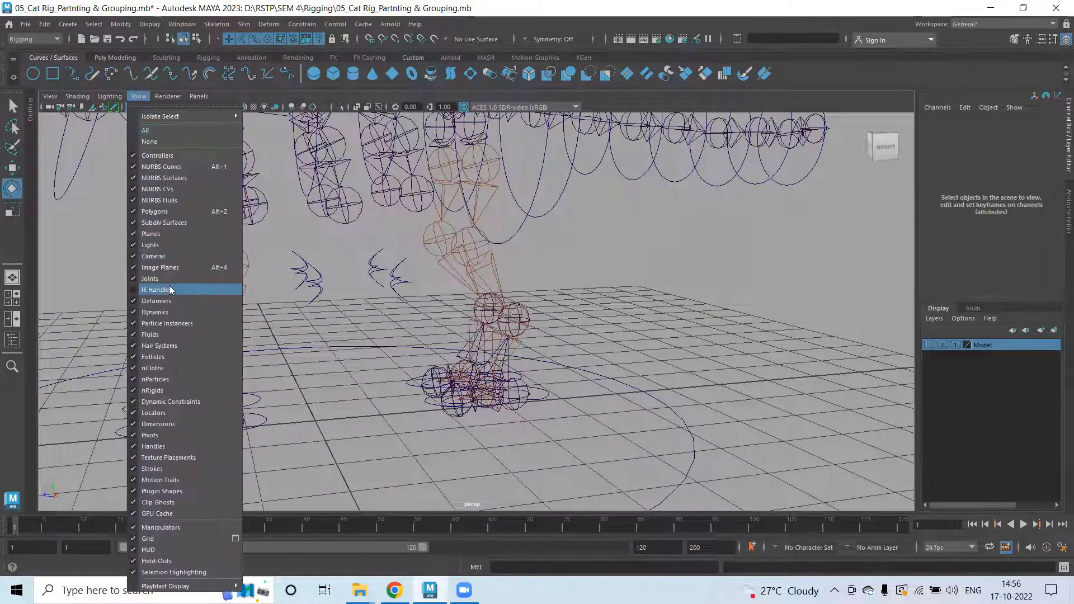
left_click(141, 289)
left_click_drag(491, 335, 201, 157, "alt")
left_click(132, 106)
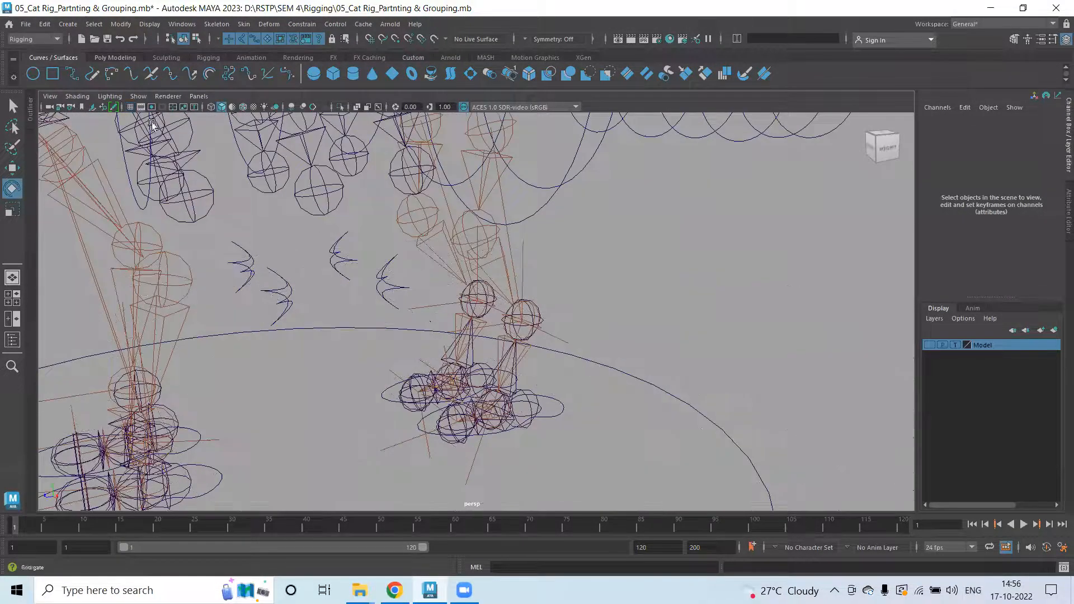
Rename the left back leg's pole vector curve nurbsCircle17 as "LT BK Leg PVecctor" and copy the name.
left_click_drag(420, 297, 392, 282, "alt")
left_click(408, 293)
key("q")
double_click(956, 120)
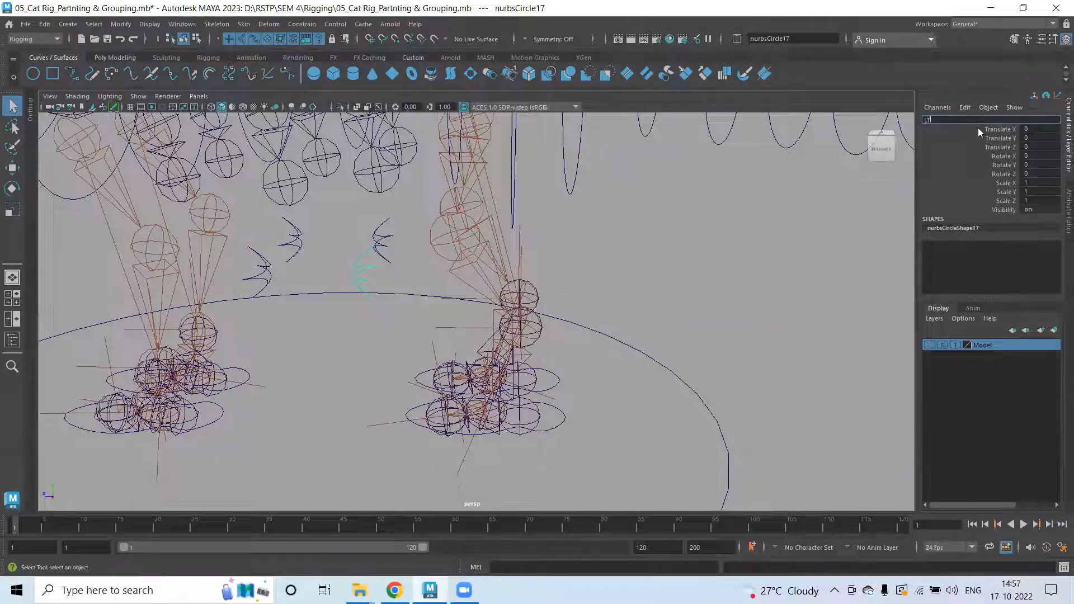
type("eg P")
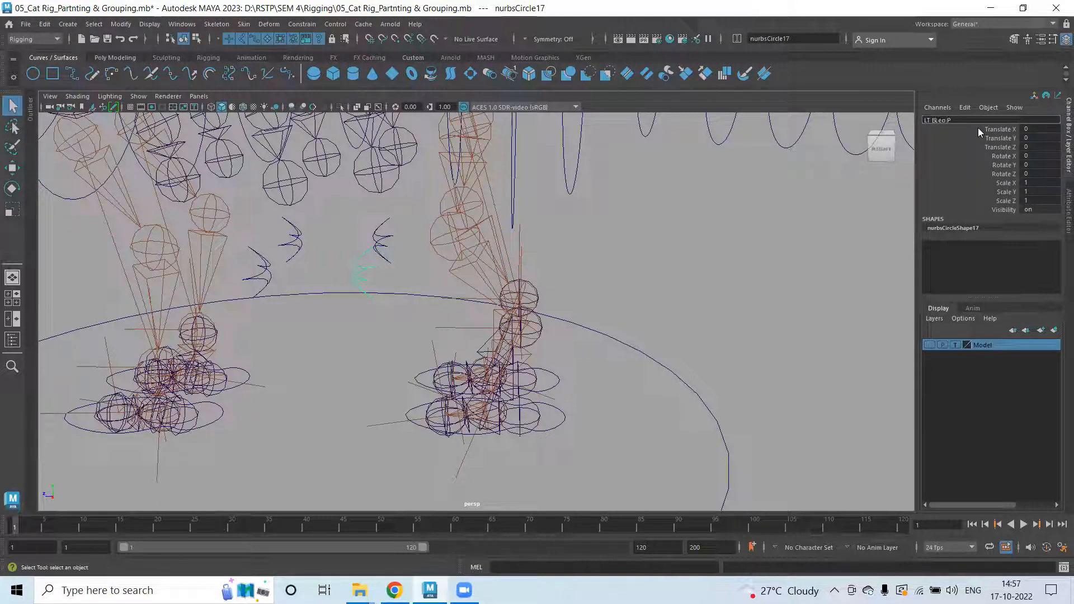
key("BackSpace")
type("K")
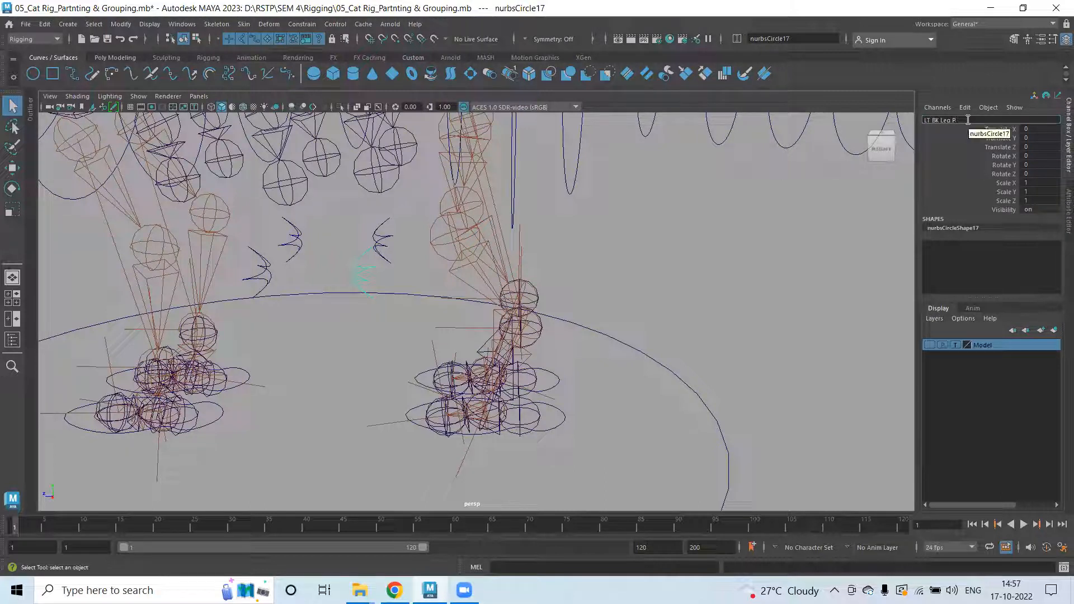
type("Vector")
key("Return")
key("ctrl+c")
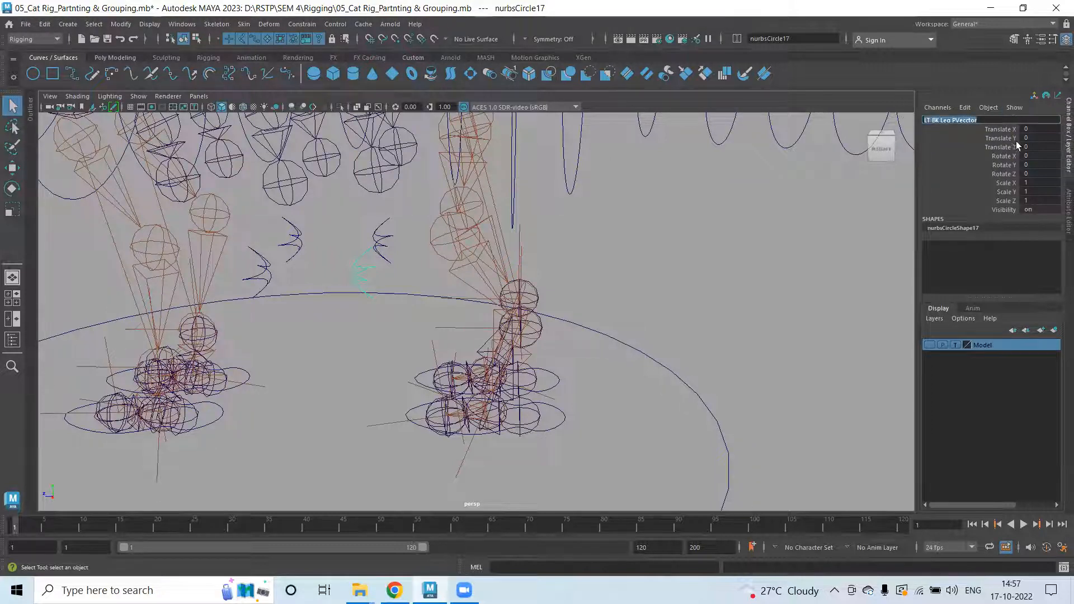
Rename the other back leg pole vector curve nurbsCircle18 as "RT BK Leg PVecctor", reusing the copied name.
left_click(393, 239)
left_click(388, 225)
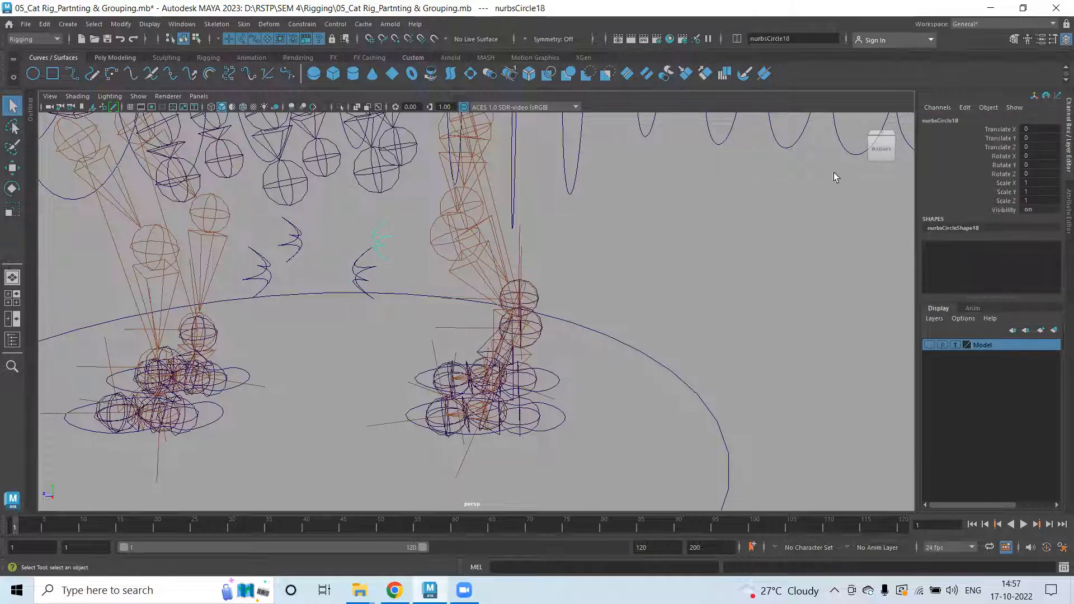
left_click(948, 119)
key("ctrl+v")
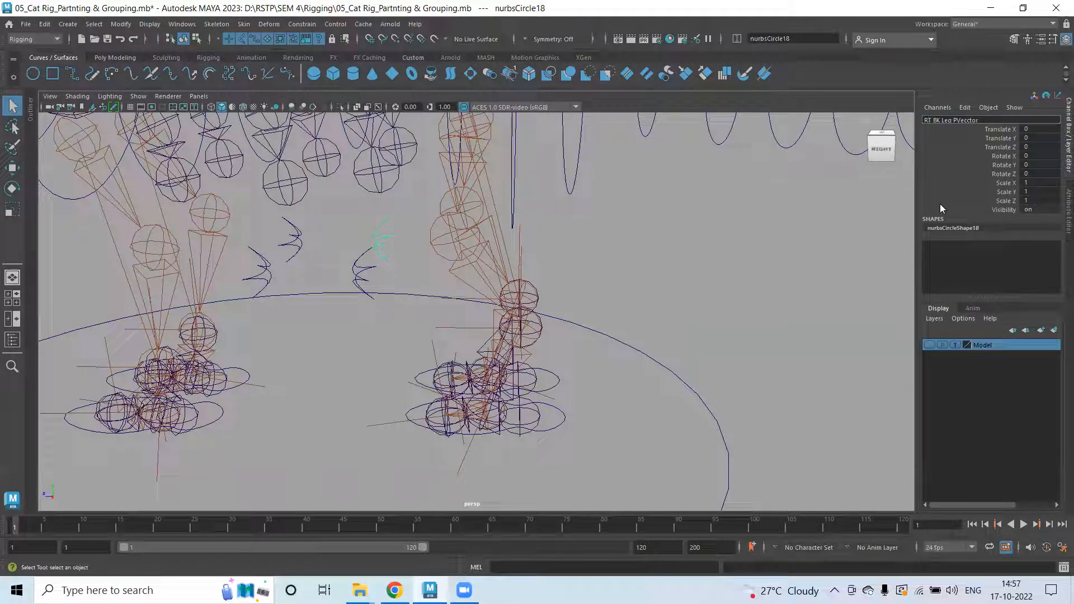
key("Return")
Rename the left front leg's pole vector curve nurbsCircle20 as LT_FR_Leg_PVecctor.
left_click_drag(304, 416, 324, 392, "alt")
left_click(258, 273)
double_click(943, 121)
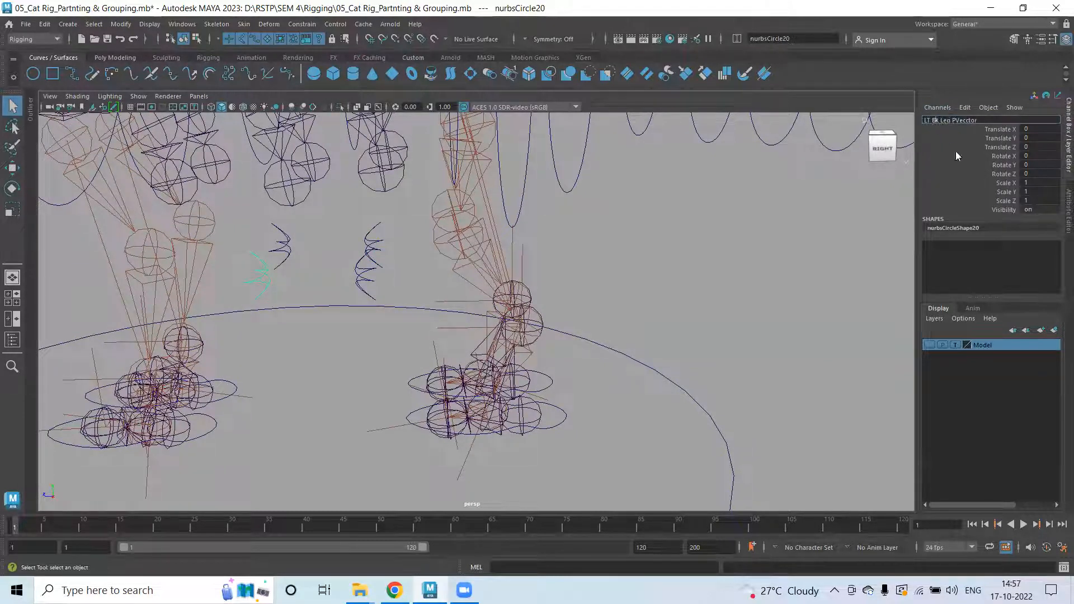
key("BackSpace")
key("BackSpace")
type("FR")
key("Return")
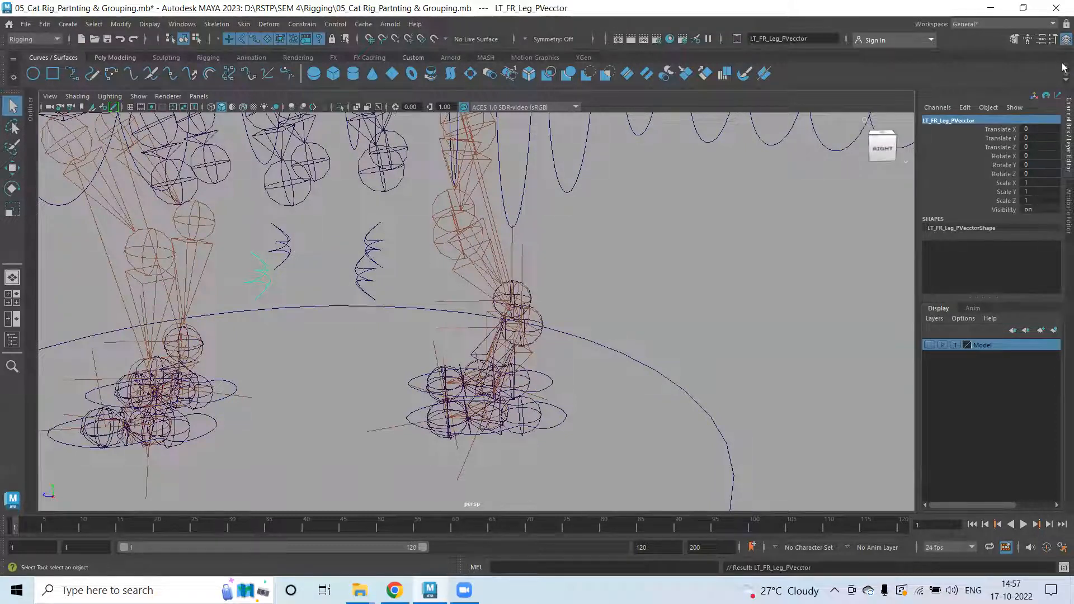
Rename the right front leg's pole vector curve nurbsCircle19 as RT_FR_Leg_PVecctor, reusing the left front control's name.
left_click(963, 120)
key("ctrl+c")
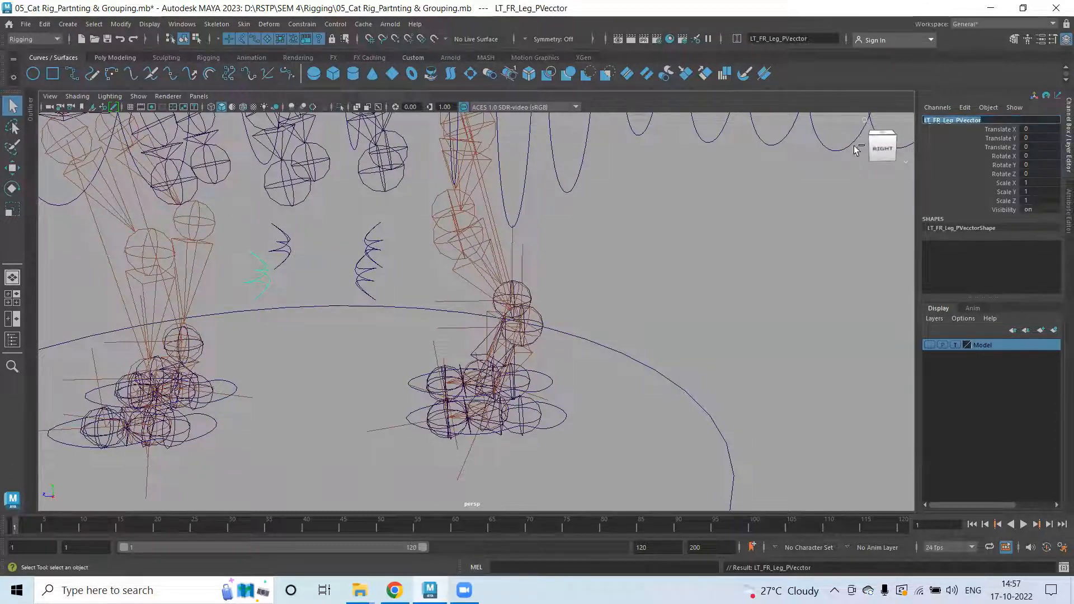
left_click(282, 239)
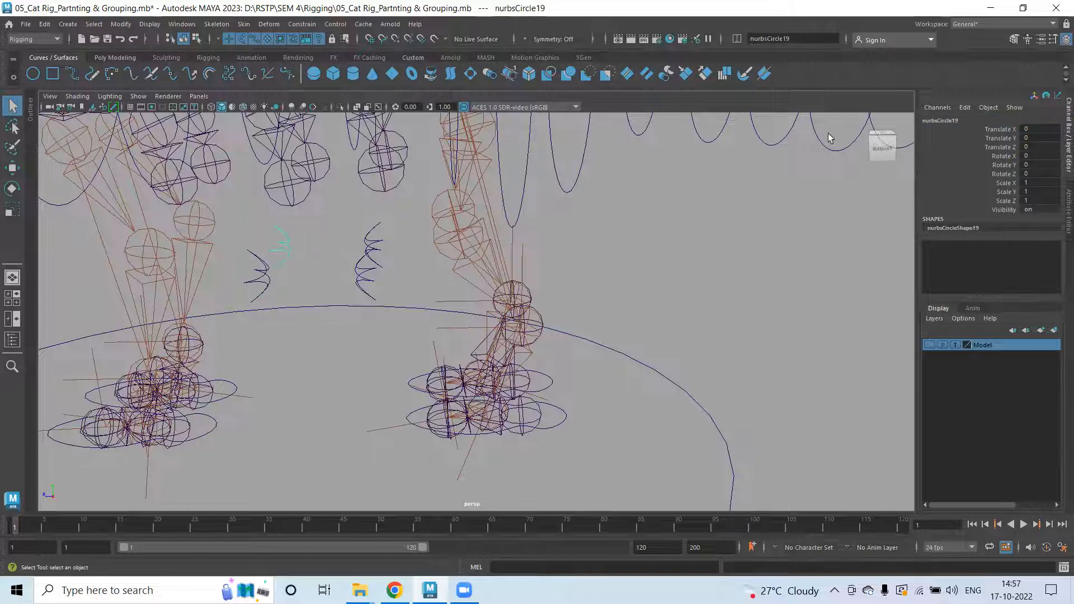
left_click(963, 122)
key("ctrl+v")
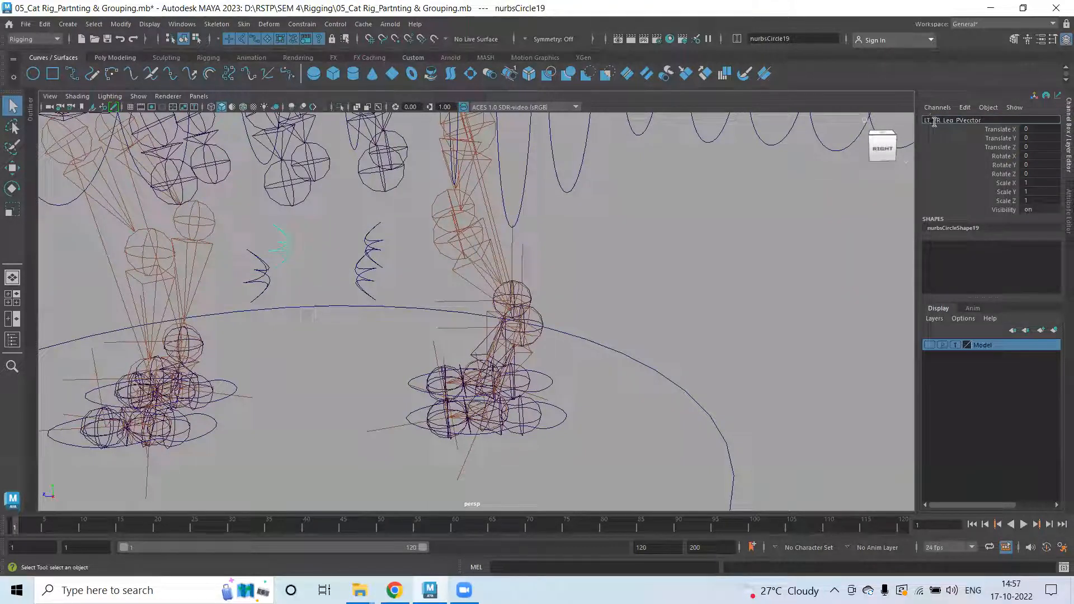
key("BackSpace")
type("R")
key("Return")
Add a pole vector constraint with weight 1 from LT_BK_Leg_PVecctor to the left back leg's ikHandle1.
left_click(541, 237)
left_click_drag(541, 238, 470, 262, "alt")
left_click(469, 262)
left_click_drag(637, 295, 468, 269, "alt")
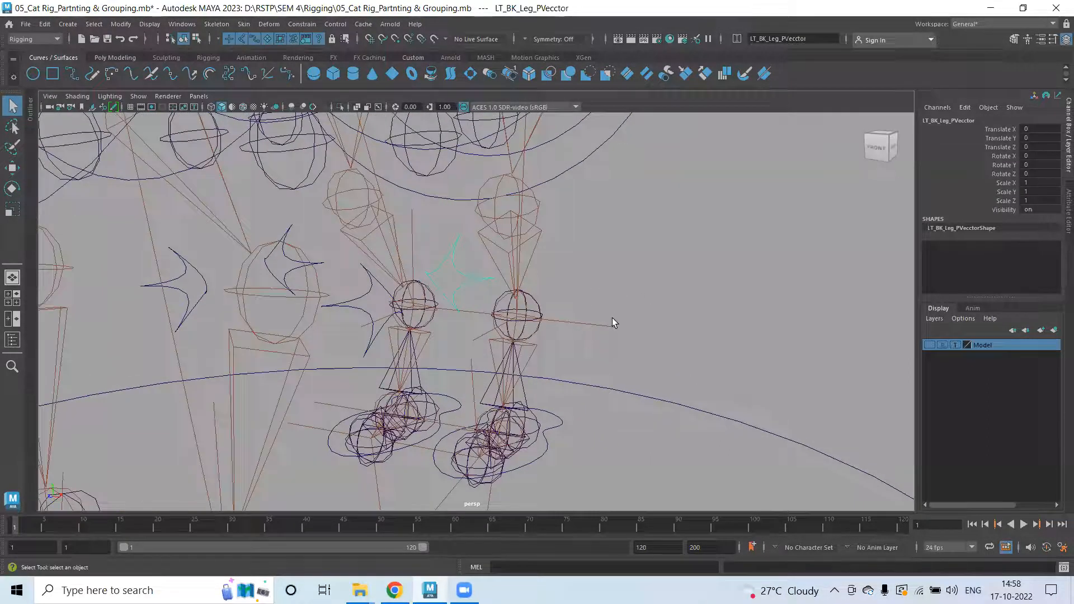
left_click_drag(588, 320, 543, 325, "alt")
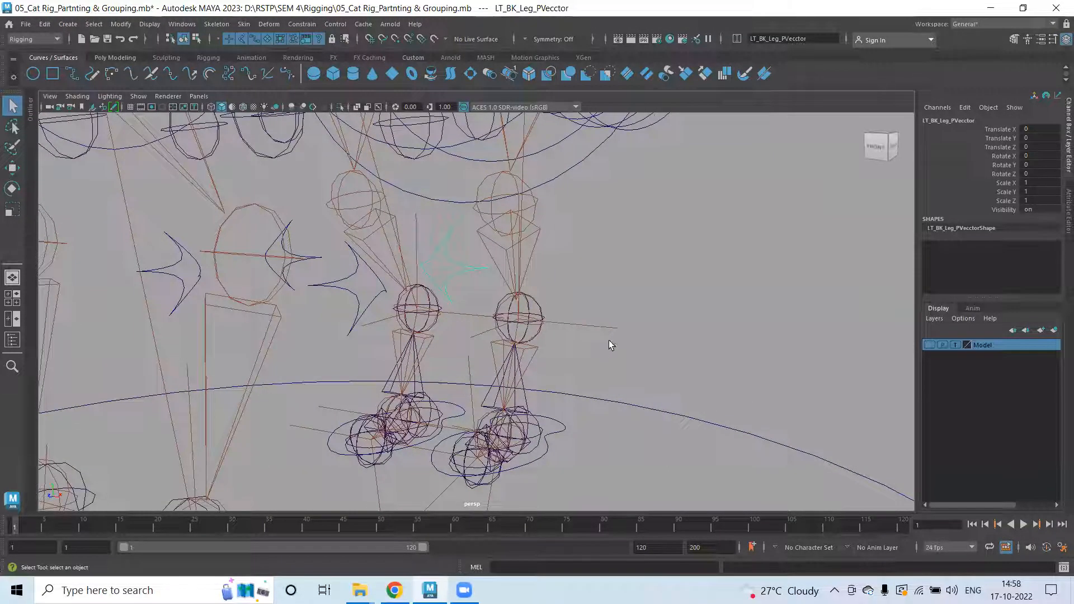
left_click(596, 330, "shift")
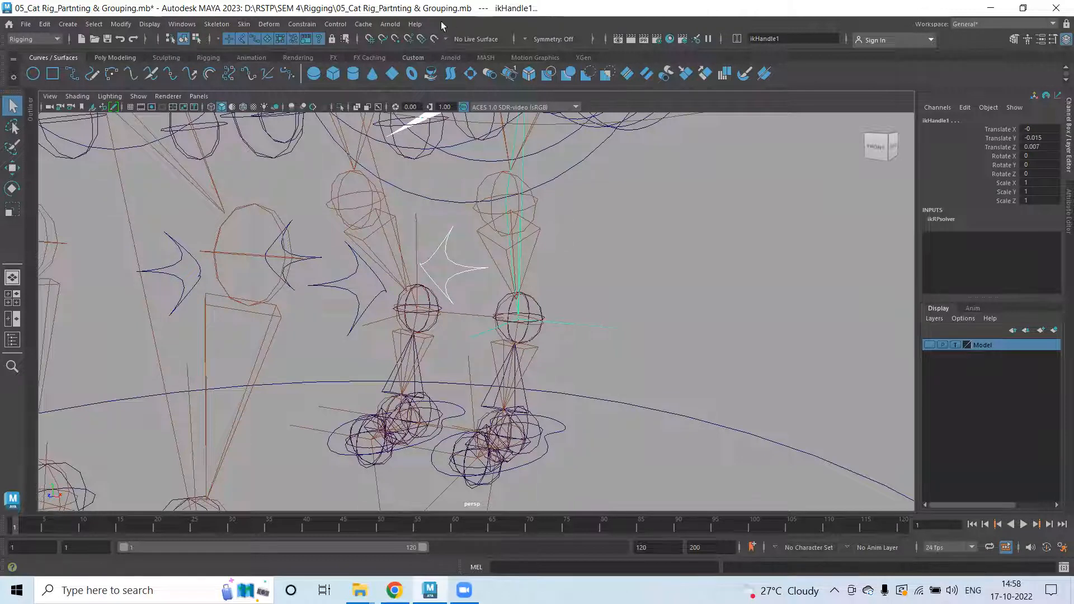
left_click(300, 26)
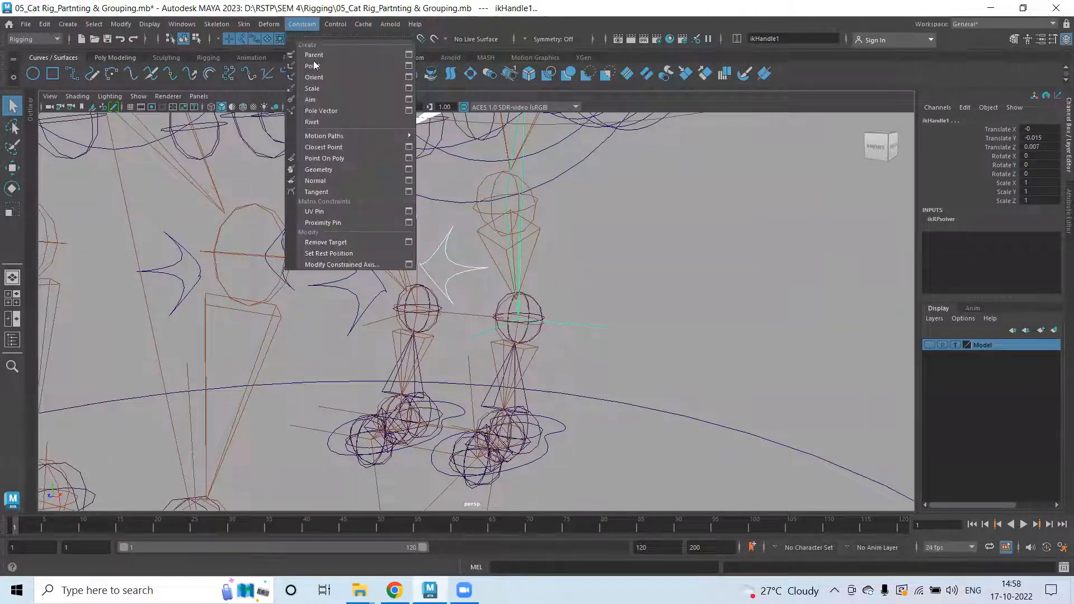
left_click(410, 111)
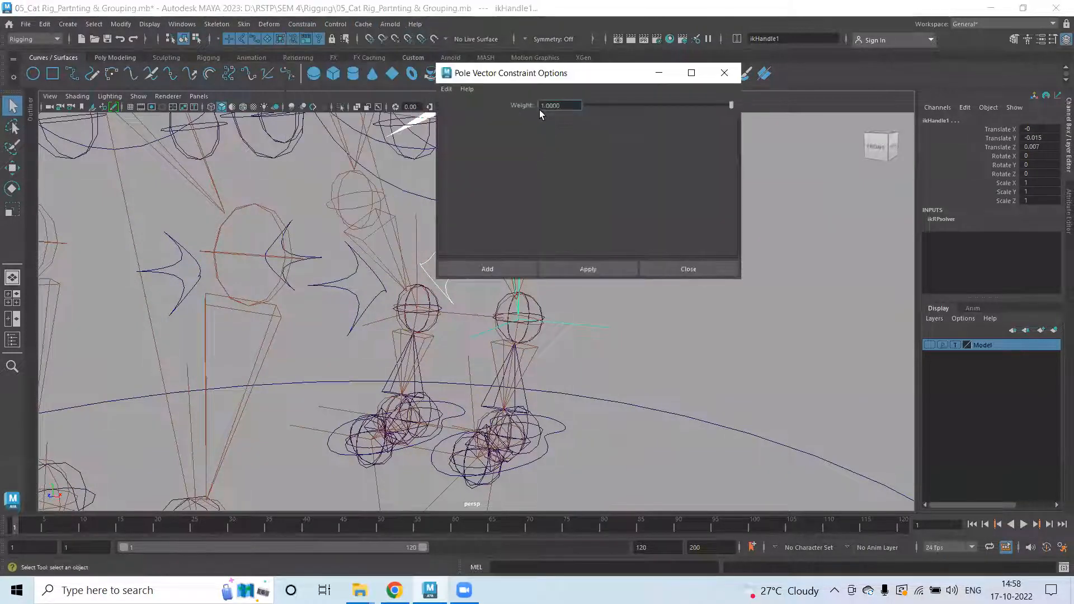
left_click(487, 269)
Test the left back leg's pole vector constraint by moving its control sideways, and undo the move.
left_click(526, 308)
mouse_move(526, 308)
left_mouse_down("alt")
mouse_move(494, 314)
mouse_move(517, 314)
left_mouse_up("alt")
left_click(467, 282)
left_click_drag(519, 266, 526, 212, "alt")
key("w")
left_click_drag(493, 248, 291, 250)
key("ctrl+z")
Apply a pole vector constraint from RT_BK_Leg_PVecctor to the right back leg's ikHandle2.
left_click_drag(427, 290, 445, 271, "alt")
left_click_drag(430, 218, 452, 235, "shift")
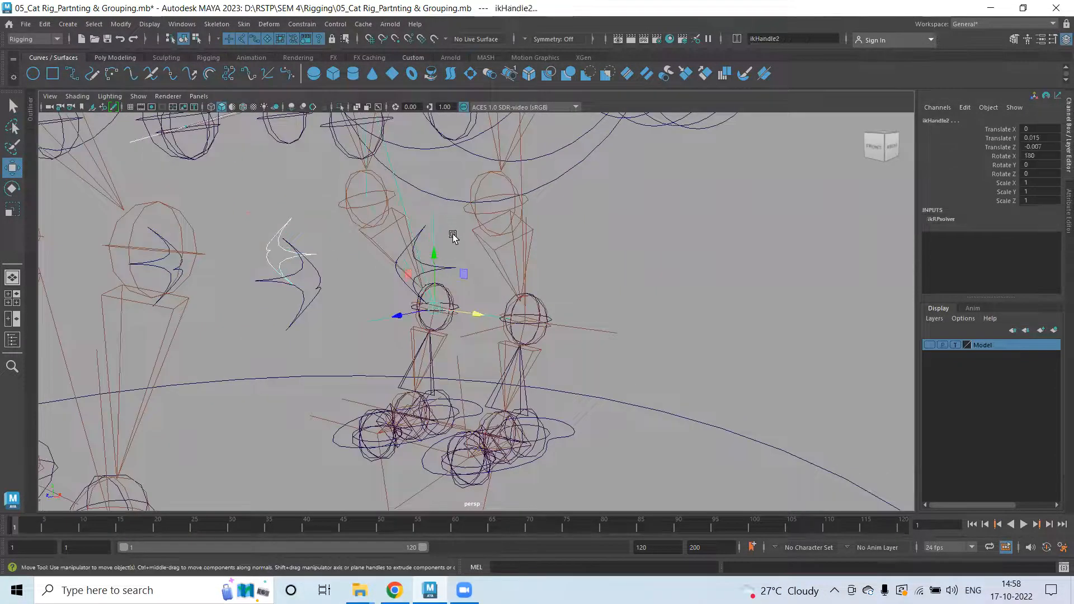
left_click(302, 24)
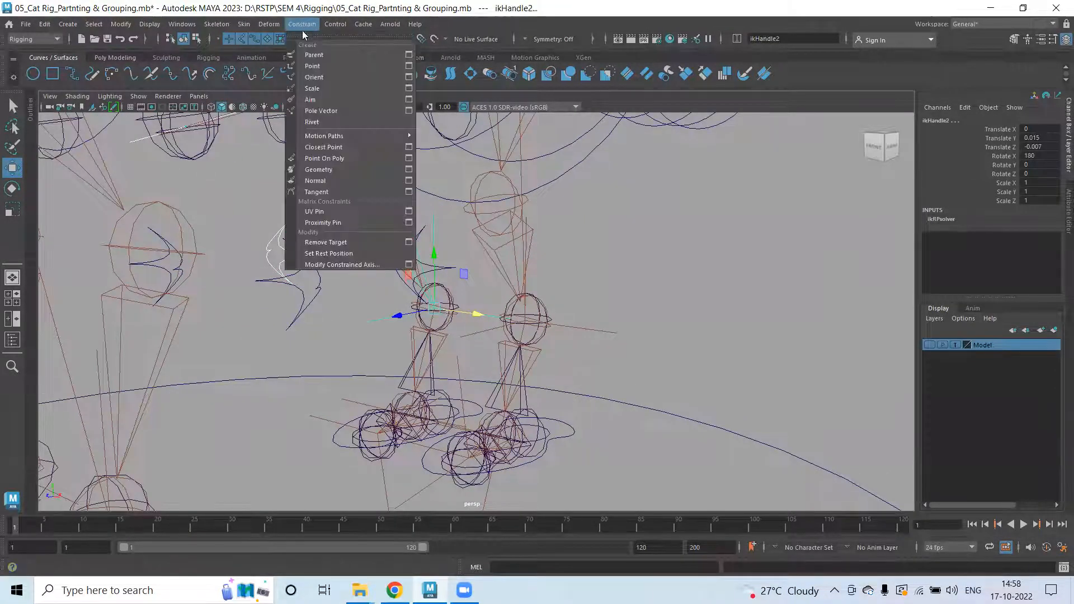
left_click(321, 111)
Apply a pole vector constraint from LT_FR_Leg_PVecctor to the left front leg's ikHandle4.
left_click_drag(309, 187, 533, 288, "alt")
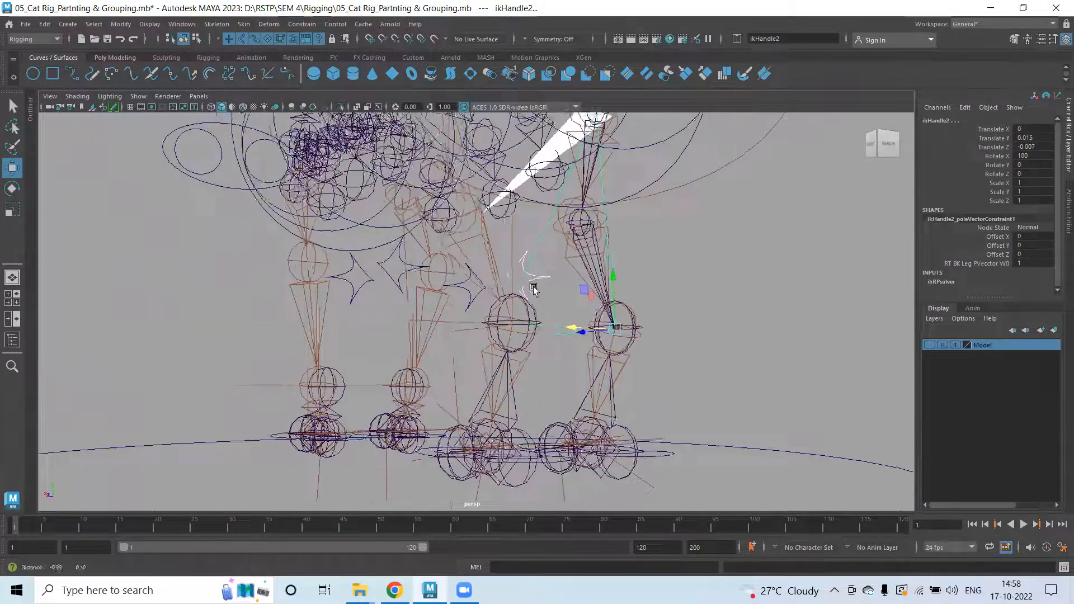
middle_click_drag(533, 288, 582, 299, "alt")
left_click_drag(458, 334, 547, 291, "alt")
scroll(546, 291, "up", 3)
left_click_drag(468, 206, 473, 268)
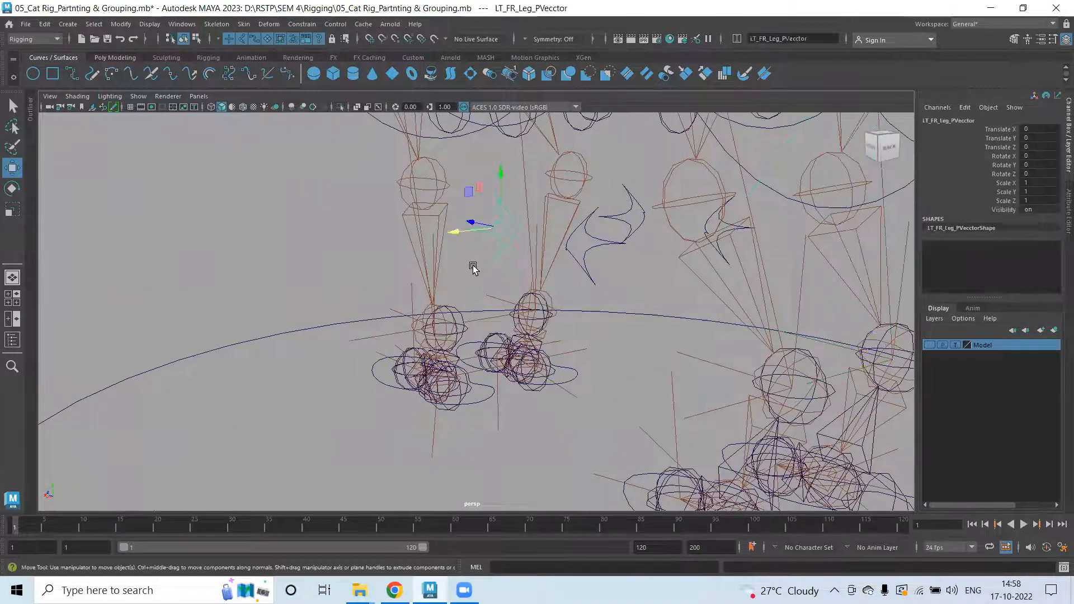
left_click_drag(399, 298, 442, 410, "alt")
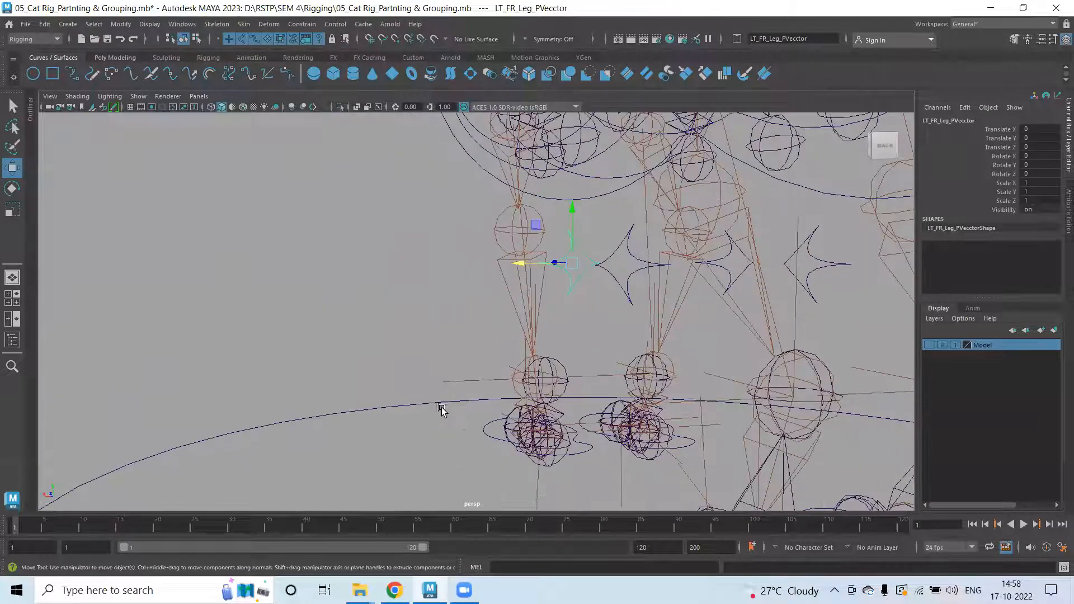
left_click(460, 381)
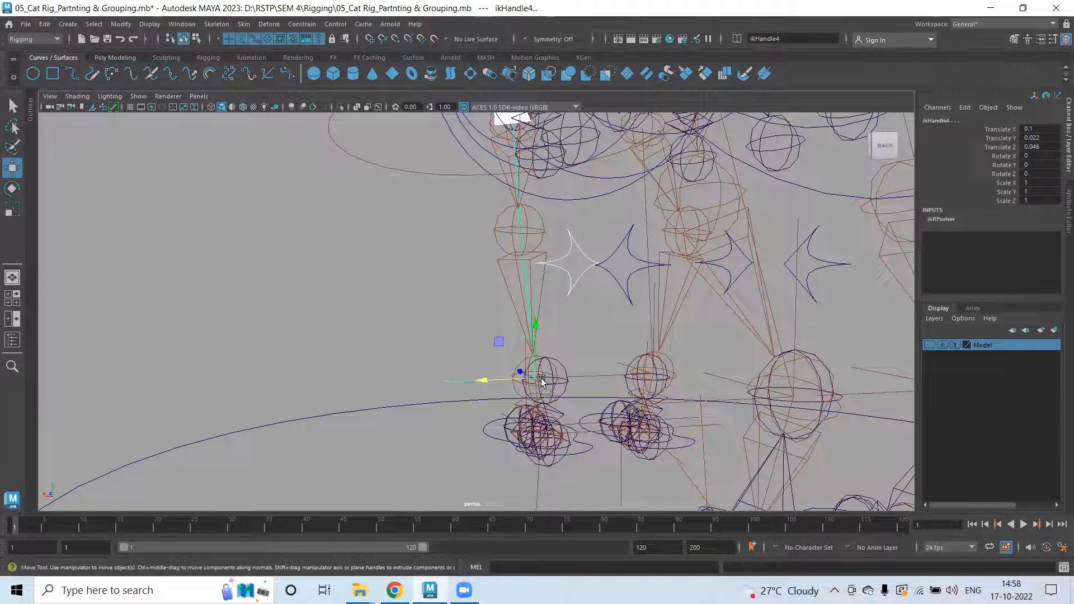
left_click(302, 24)
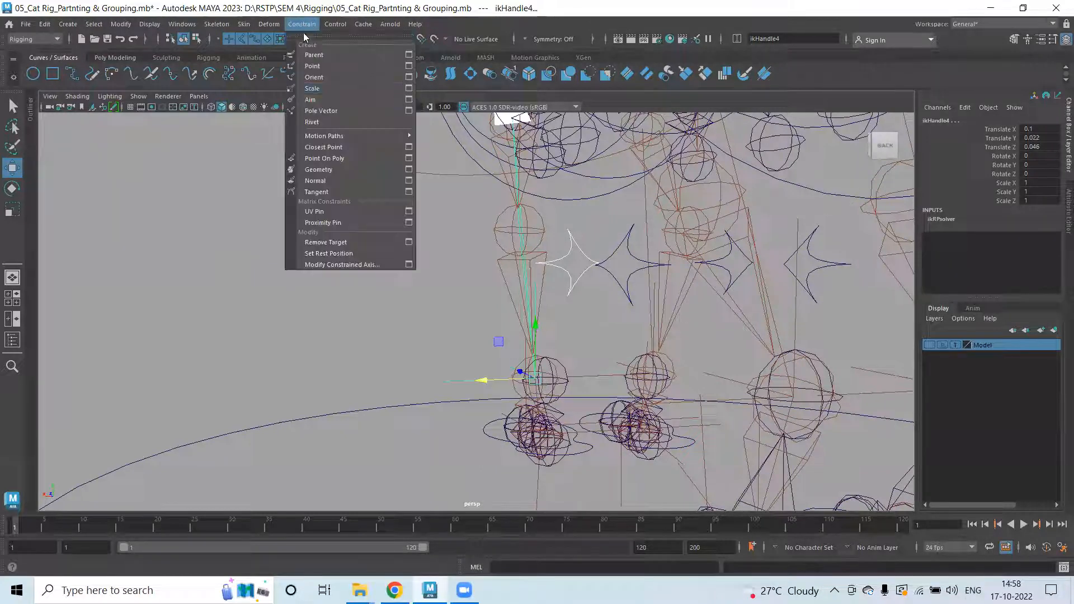
left_click(328, 111)
Repeat the pole vector constraint from RT_FR_Leg_PVecctor to the right front leg's ikHandle3.
mouse_move(570, 304)
left_mouse_down("alt")
mouse_move(616, 319)
mouse_move(688, 319)
mouse_move(532, 340)
mouse_move(567, 302)
left_mouse_up("alt")
left_click_drag(721, 275, 669, 328, "alt")
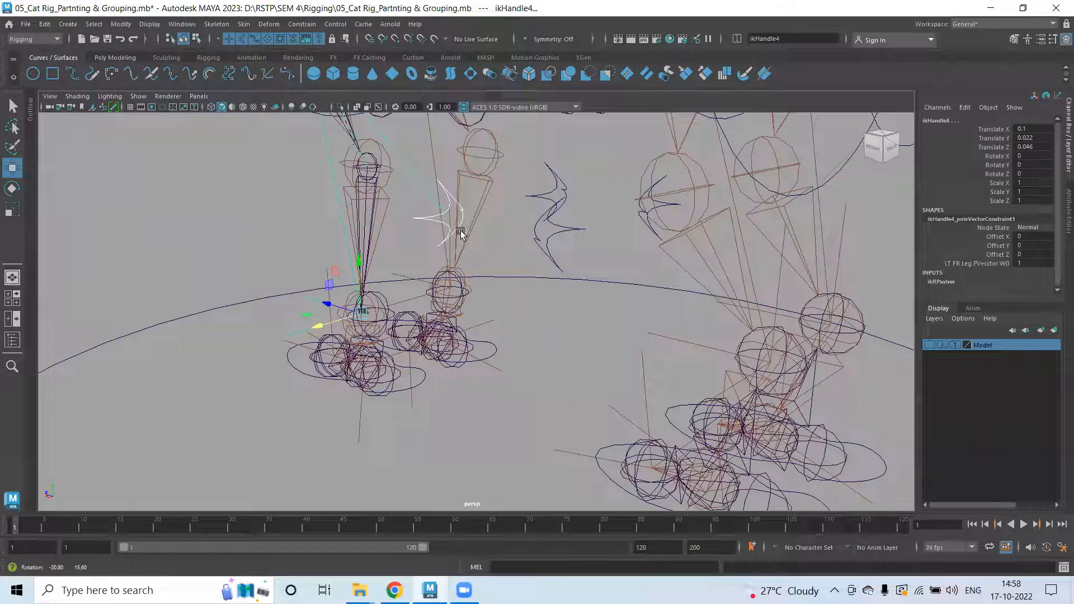
left_click_drag(460, 232, 507, 237, "alt")
left_click(457, 192)
left_click_drag(394, 297, 342, 266, "alt")
left_click(420, 336, "shift")
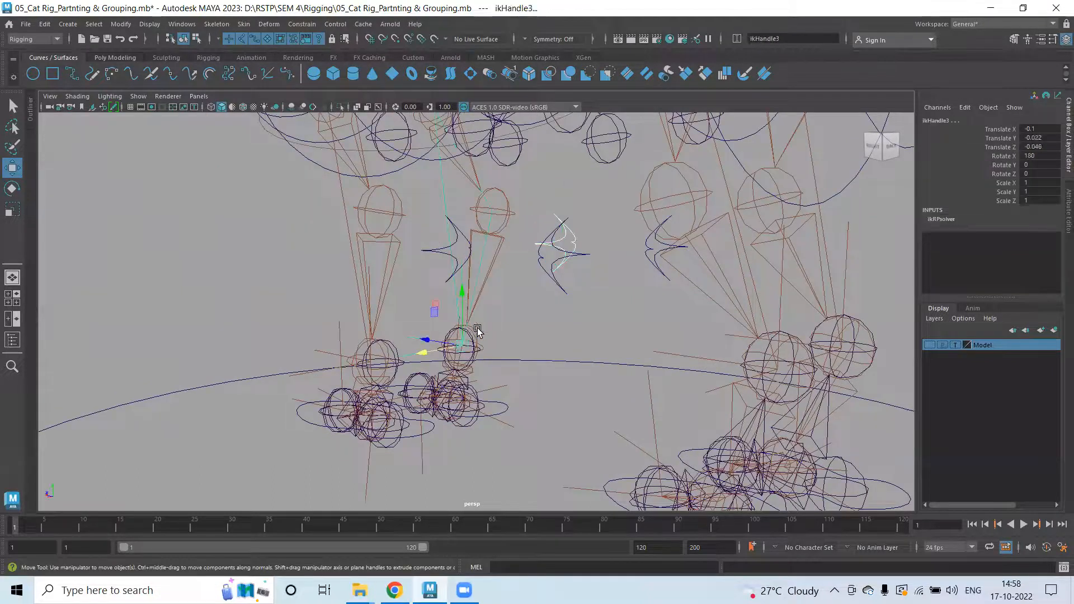
key("g")
left_click(566, 345)
Examine the four pole vector controls and the front and back leg IK chains from several angles.
left_click_drag(447, 349, 412, 336, "alt")
left_click_drag(344, 347, 372, 278, "alt")
left_click(401, 276)
left_click(423, 290)
key("ctrl+z")
left_click(321, 243)
right_click_drag(510, 326, 259, 290, "alt")
left_click_drag(260, 290, 425, 271, "alt")
right_click_drag(394, 314, 481, 318, "alt")
left_click_drag(278, 294, 383, 291, "alt")
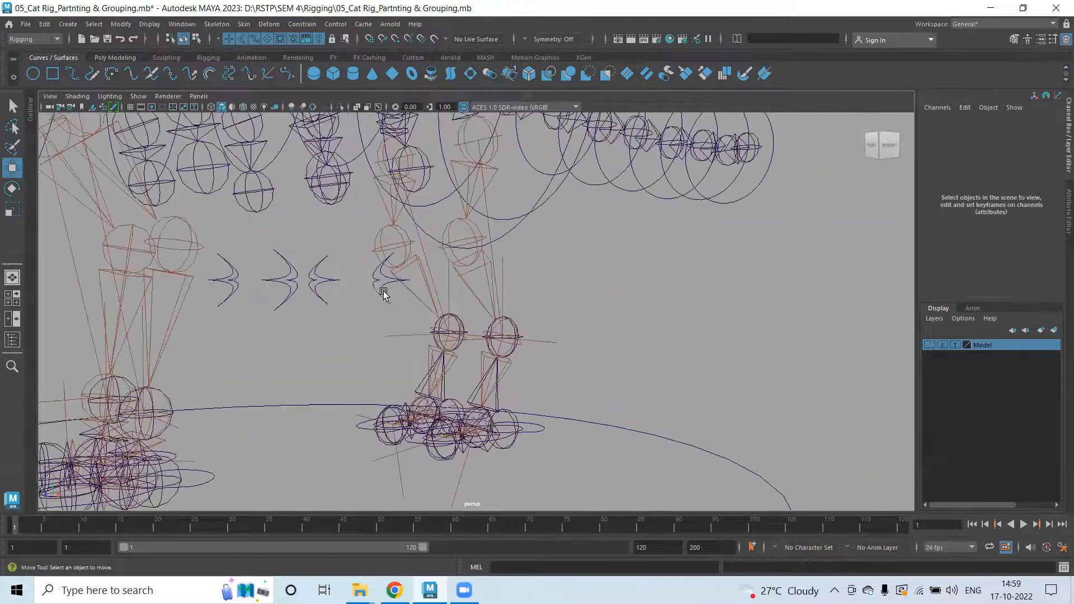
left_click_drag(304, 335, 272, 330, "alt")
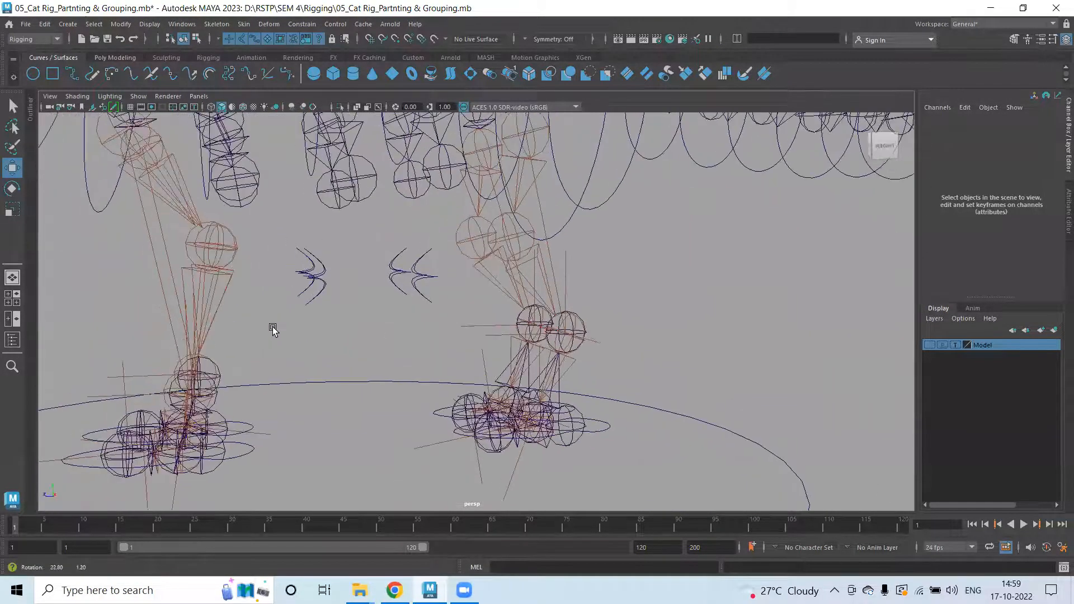
Rename the large ground circle nurbsCircle1 as Global_Ctrl.
left_click_drag(297, 246, 439, 308)
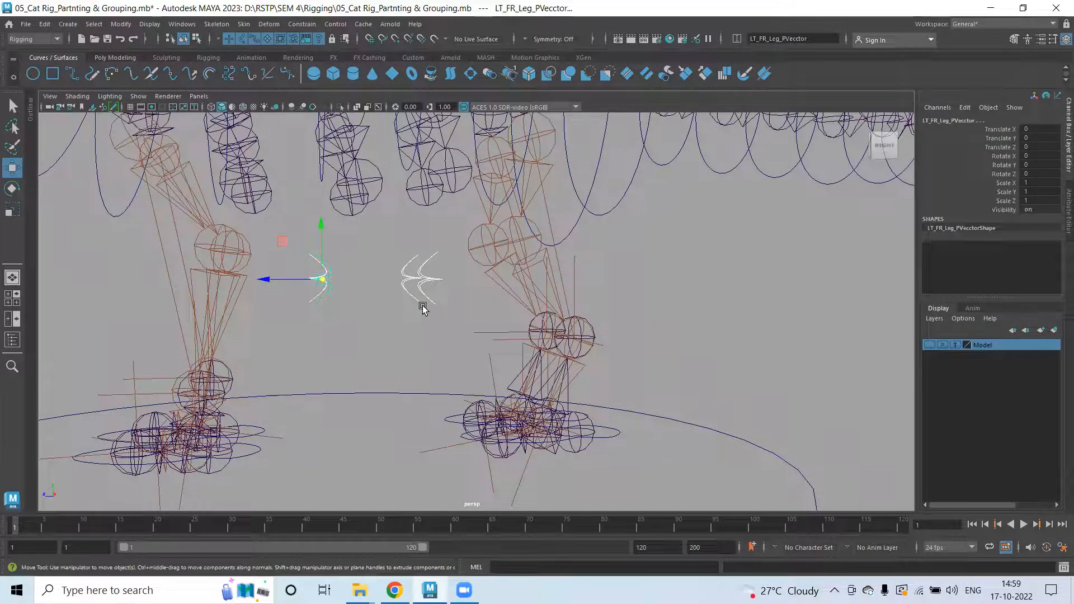
scroll(422, 308, "down", 4)
left_click(609, 452)
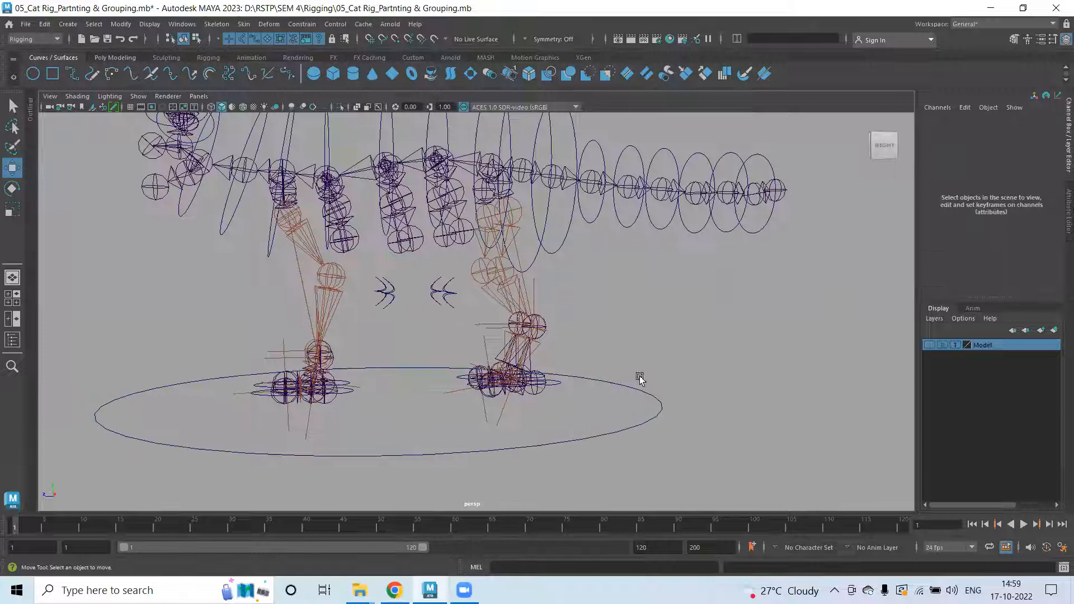
left_click(609, 436)
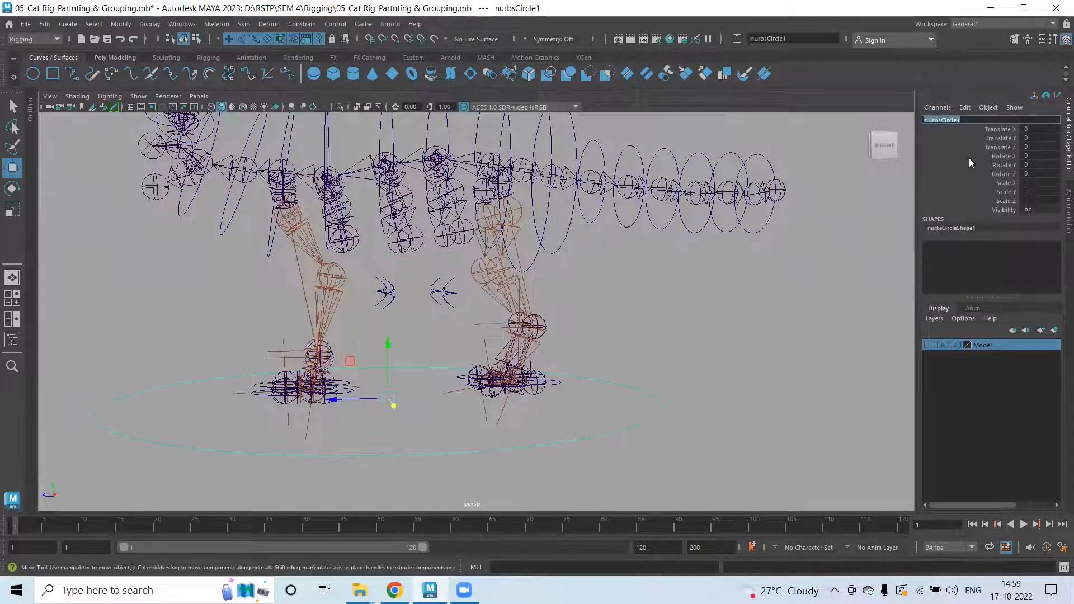
type("Globa")
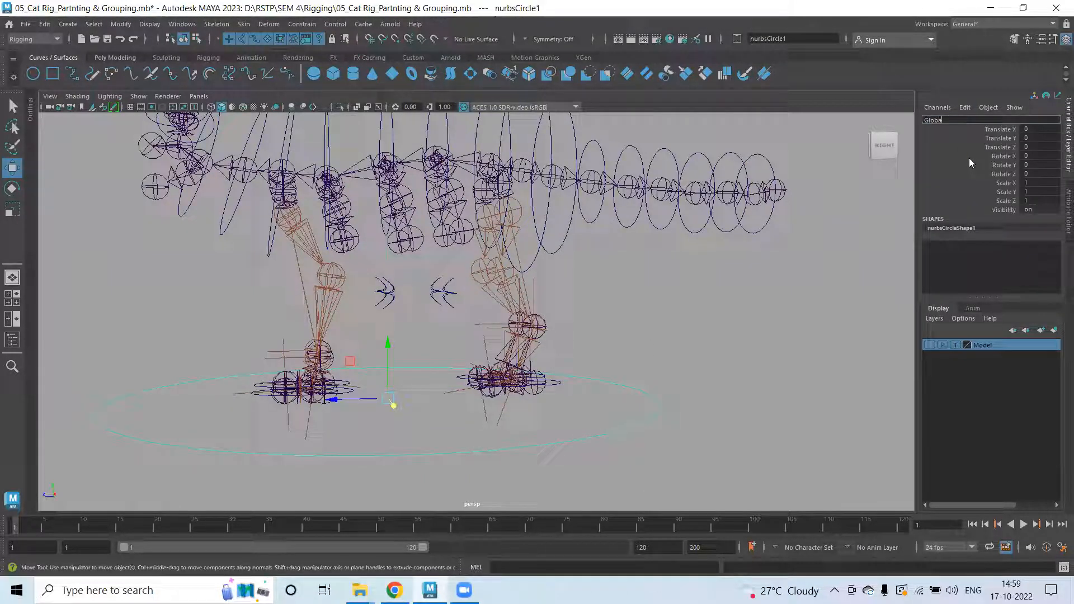
type("l Ctrl")
key("Return")
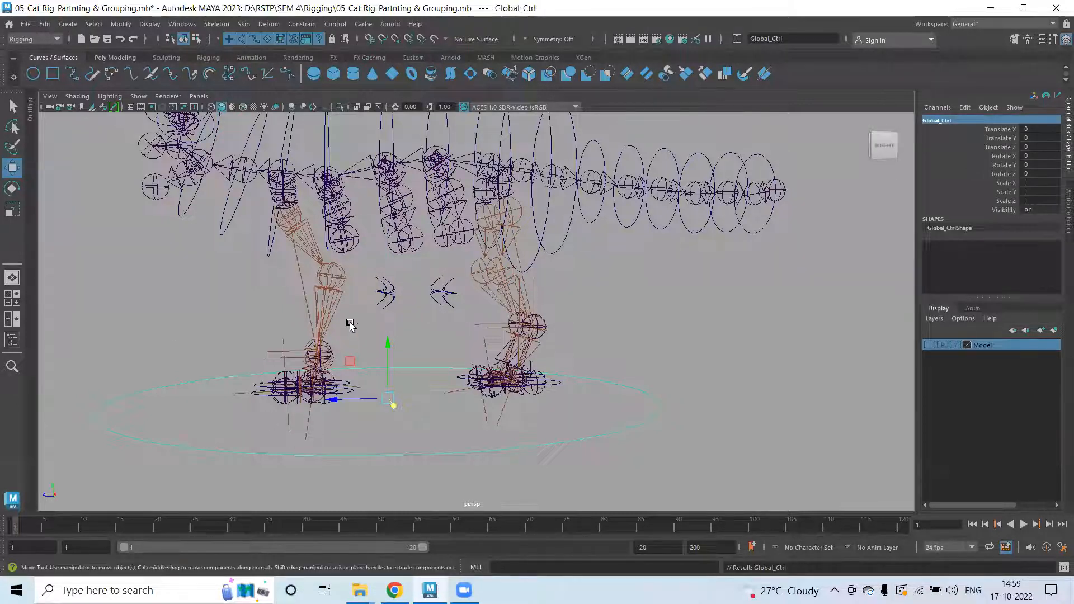
Parent all four leg pole vector controls under Global_Ctrl.
left_click_drag(365, 277, 457, 310)
left_click(443, 449)
key("p")
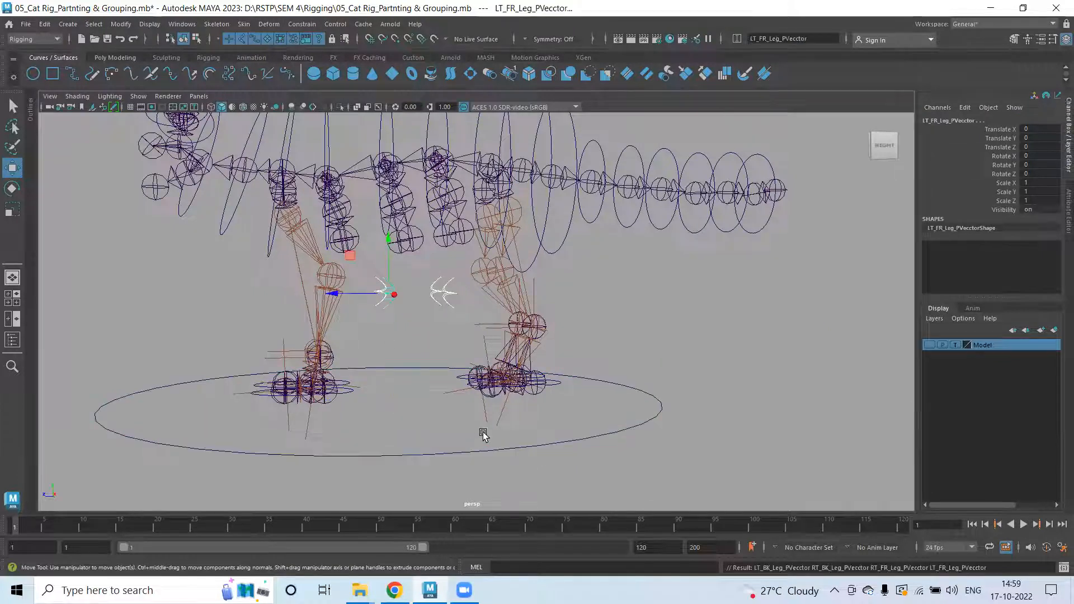
left_click(660, 283)
Parent COG_Ctrl under Global_Ctrl and select Global_Ctrl to check the hierarchy.
scroll(575, 281, "down", 2)
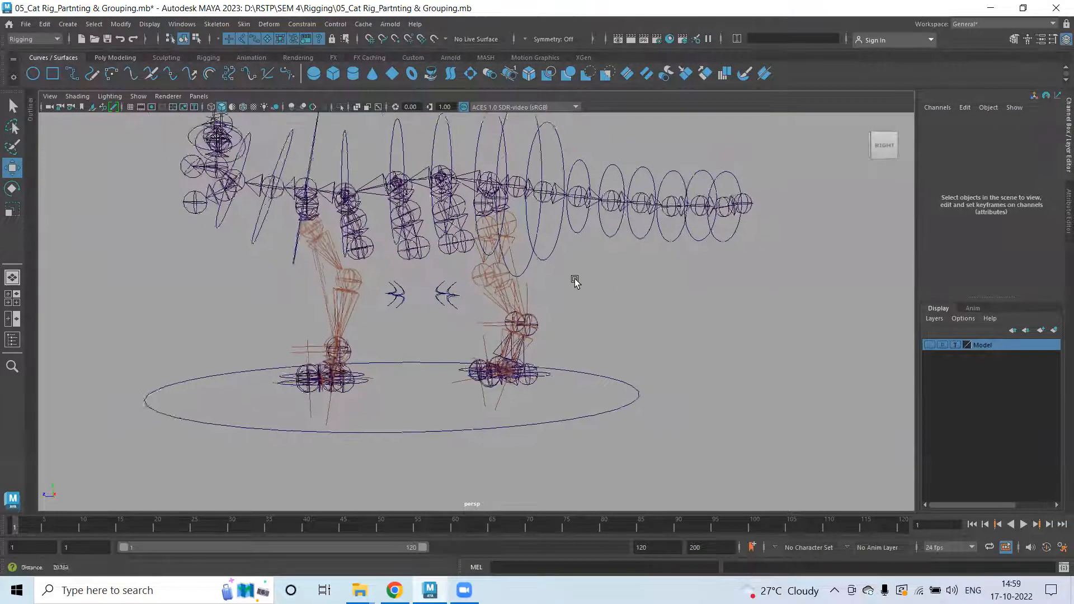
left_click(534, 128)
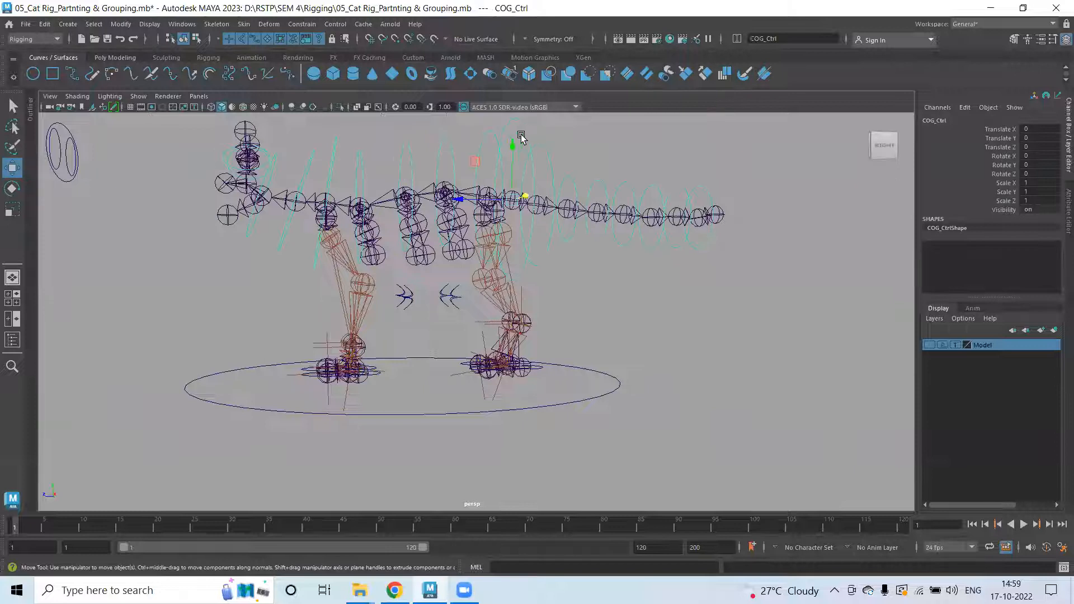
left_click(576, 414)
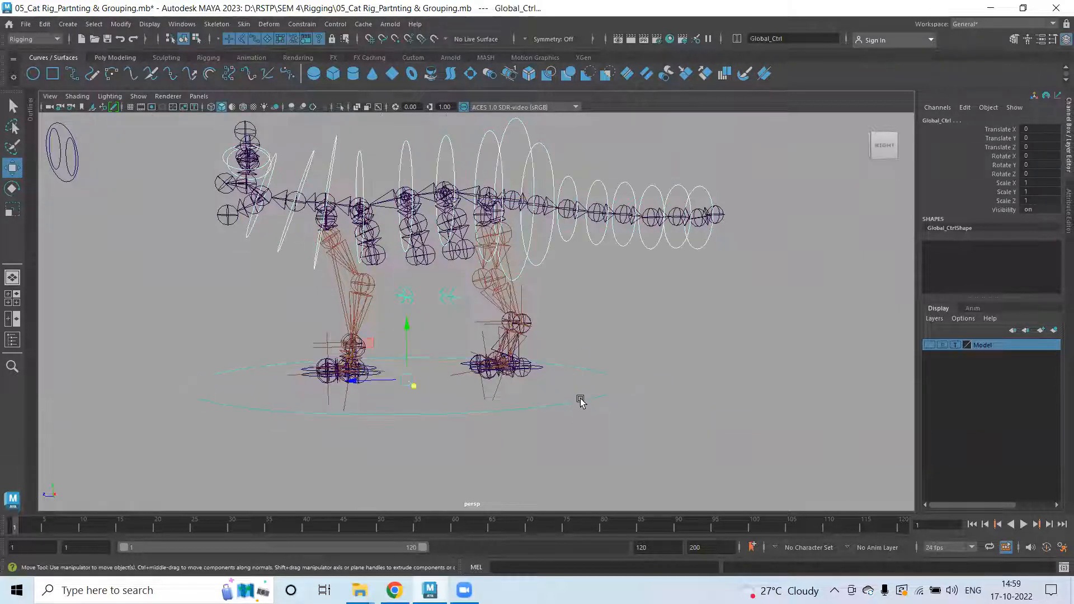
key("p")
left_click(576, 418)
left_click(567, 405)
Select the eye control curves in front of the head, and show the Model layer in reference display mode.
scroll(570, 424, "down", 2)
scroll(570, 424, "down", 2)
left_click_drag(570, 424, 269, 271, "alt")
scroll(412, 343, "up", 3)
middle_click_drag(121, 157, 178, 191, "alt")
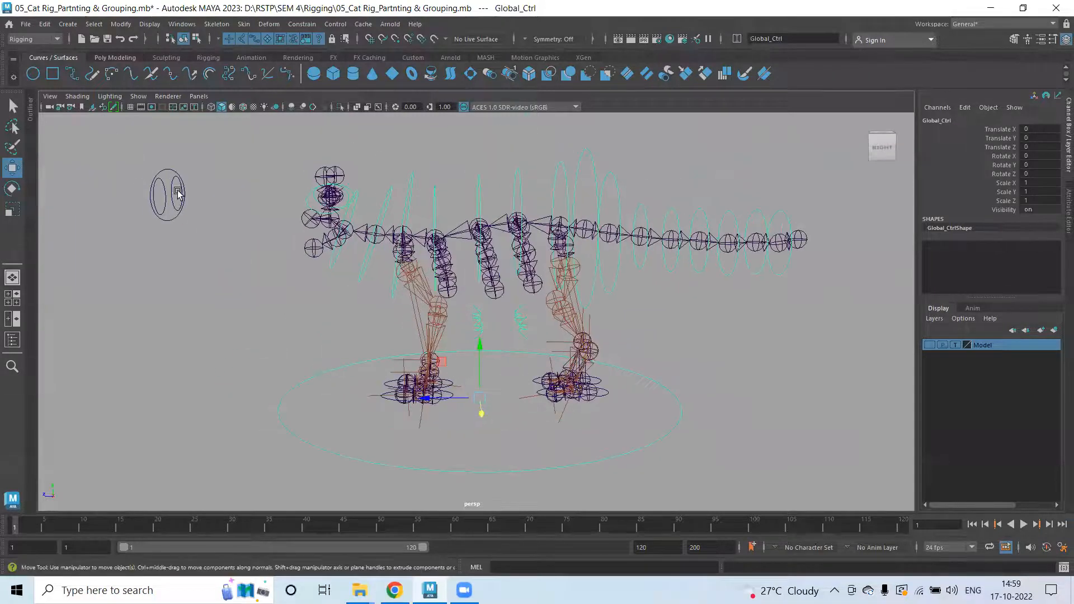
left_click(177, 195)
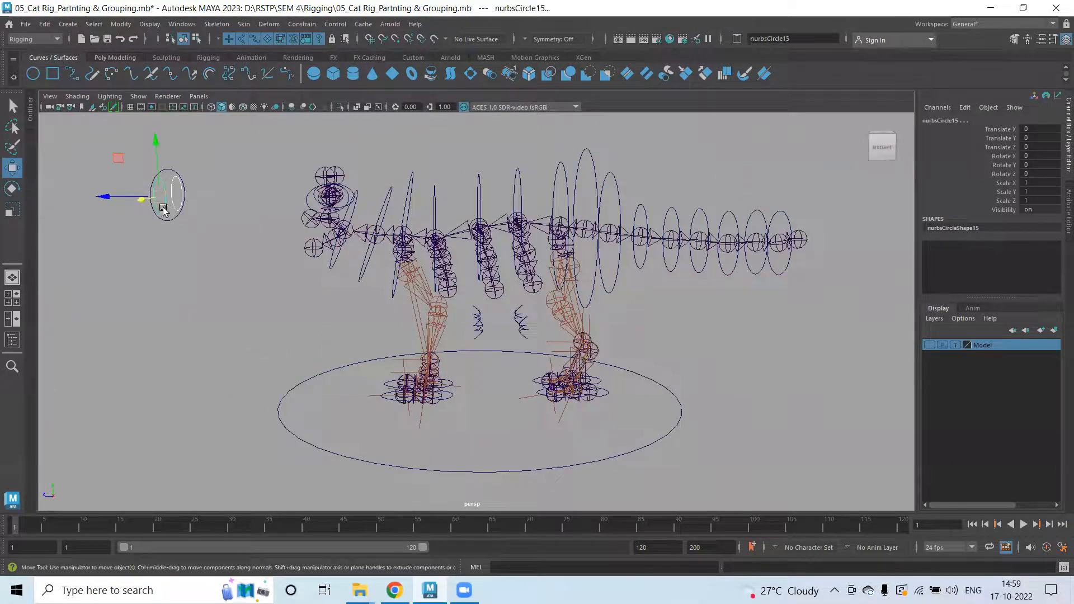
left_click_drag(202, 251, 228, 232, "alt")
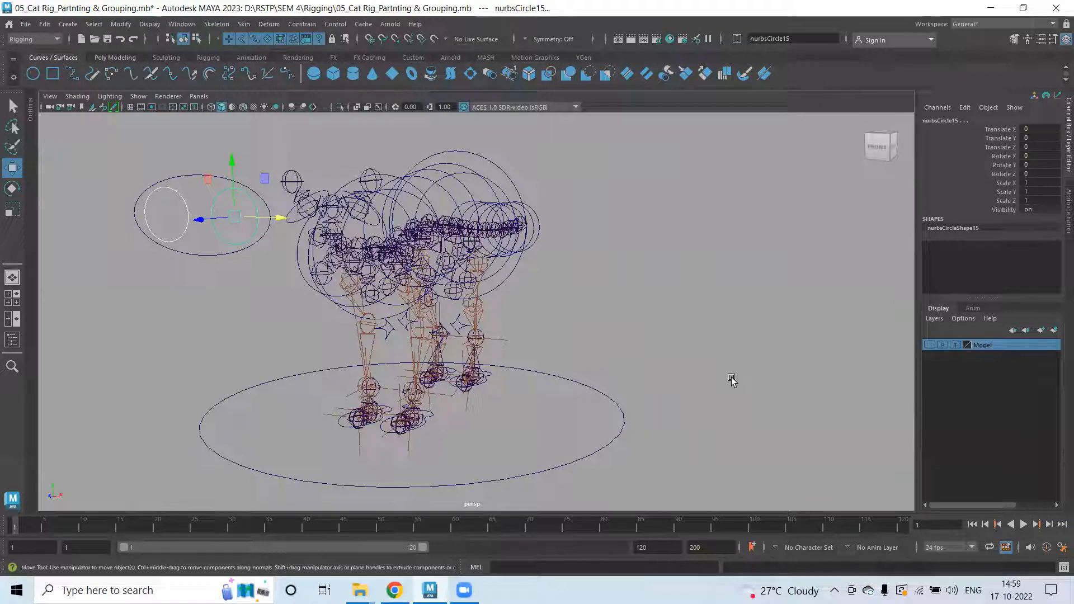
left_click(929, 345)
left_click_drag(297, 229, 244, 234, "alt")
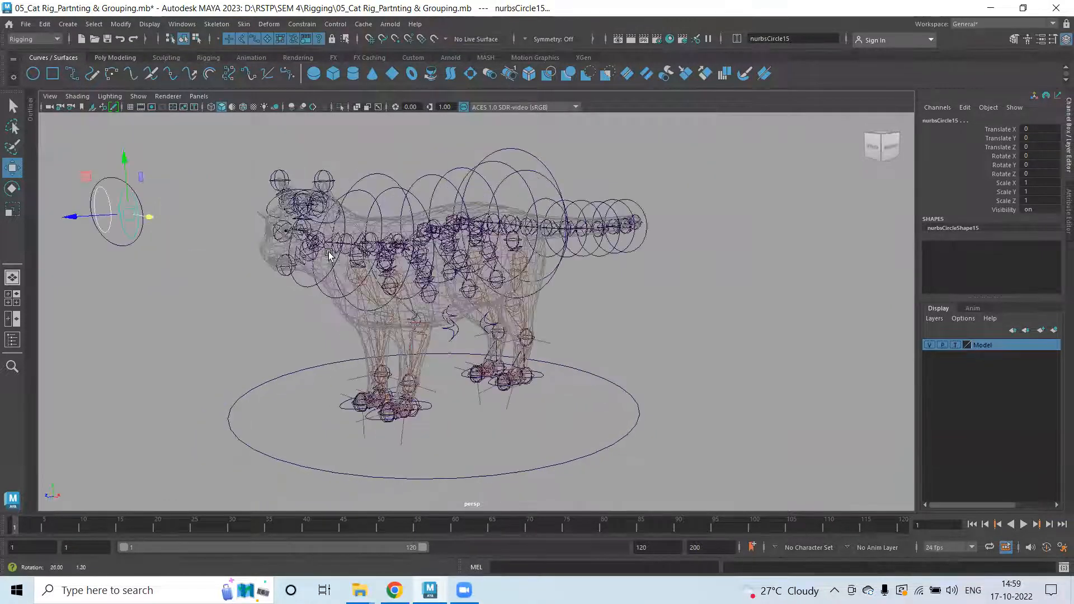
left_click(955, 345)
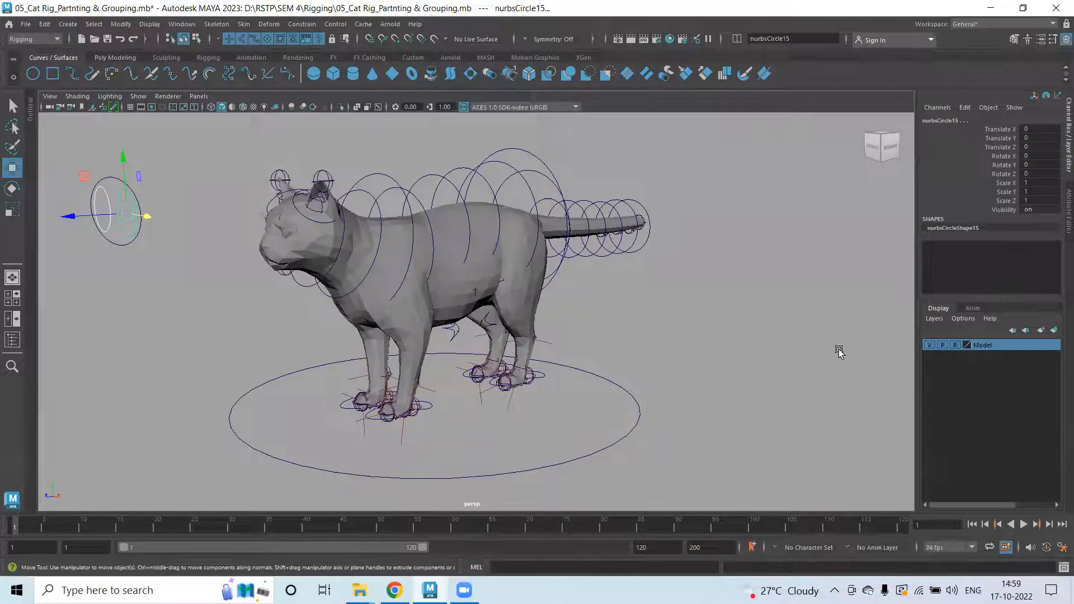
Return the Model layer to normal display mode and select the cat mesh grp1 at the eye.
right_click_drag(221, 246, 783, 358, "alt")
middle_click_drag(547, 354, 873, 436, "alt")
left_click_drag(273, 246, 487, 271, "alt")
left_click(507, 231)
left_click(955, 345)
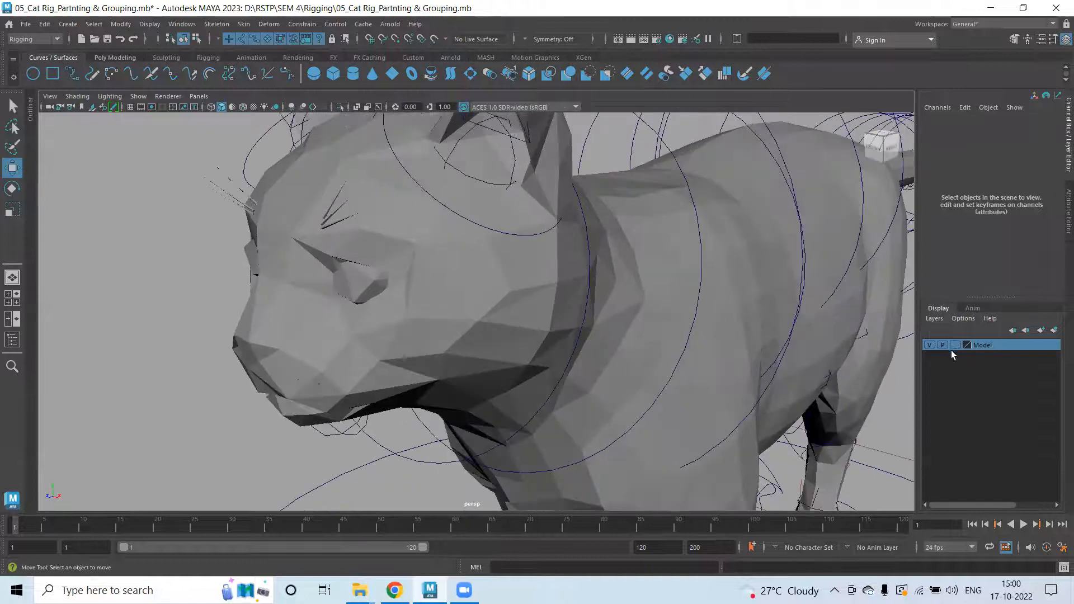
left_click(363, 298)
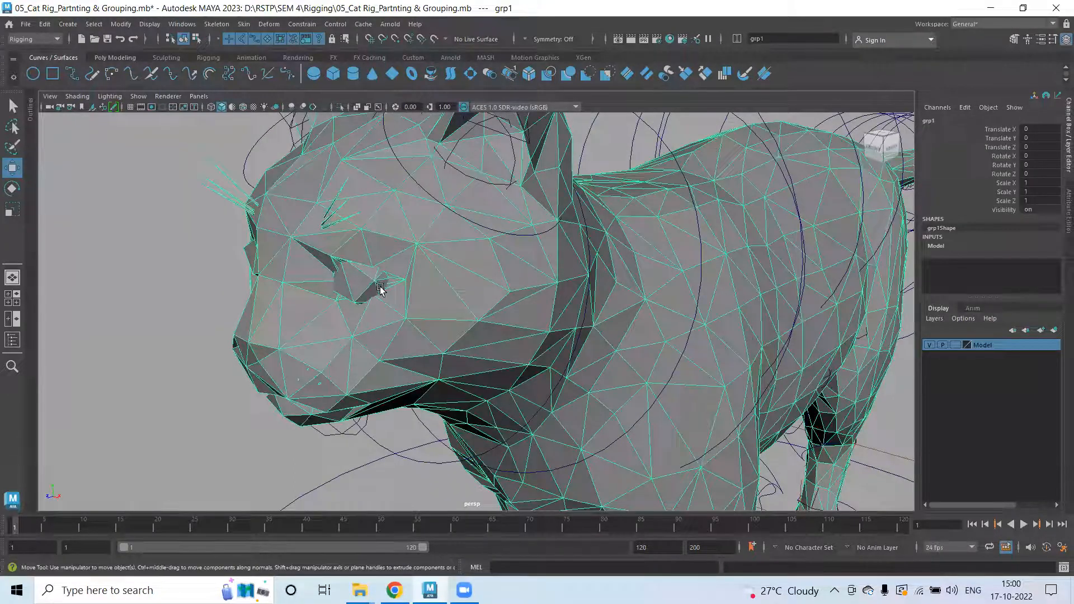
Clear the selection, frame the whole cat rig and set the Model layer to template display mode.
left_click(161, 295)
key("a")
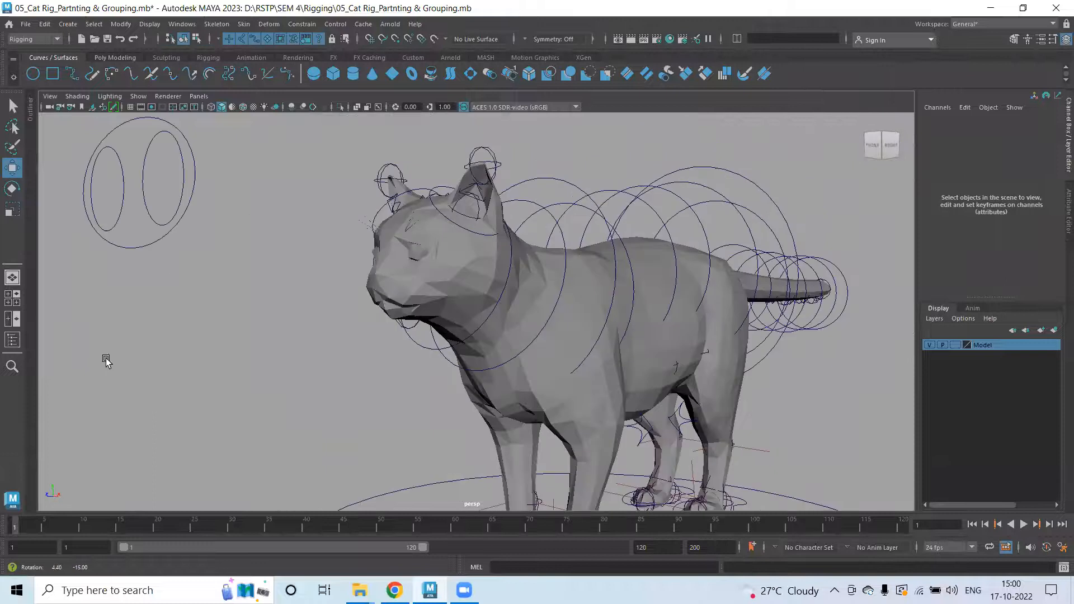
left_click(955, 344)
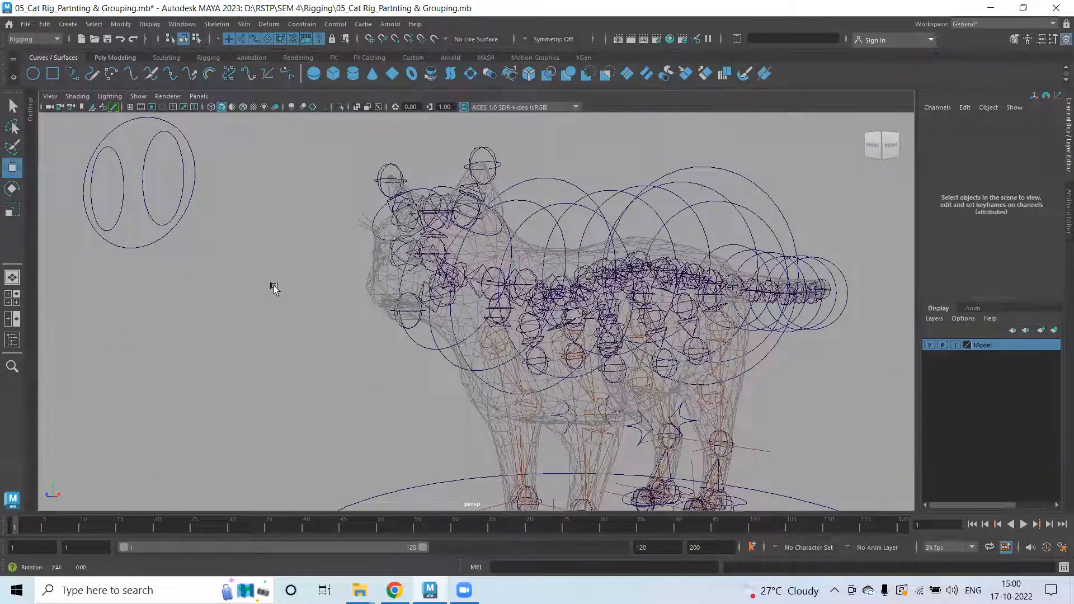
Rename the inner eye circle on the cat's left side to LT_EYE.
left_click_drag(271, 288, 84, 240, "alt")
left_click(93, 286)
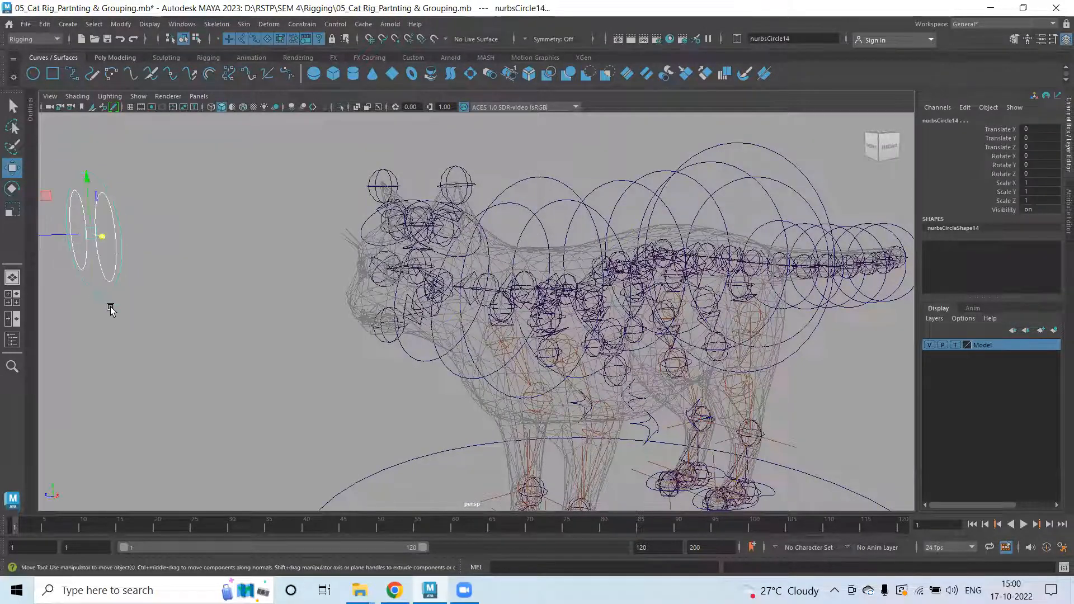
left_click(108, 301)
left_click_drag(108, 301, 280, 235, "alt")
left_click(305, 229)
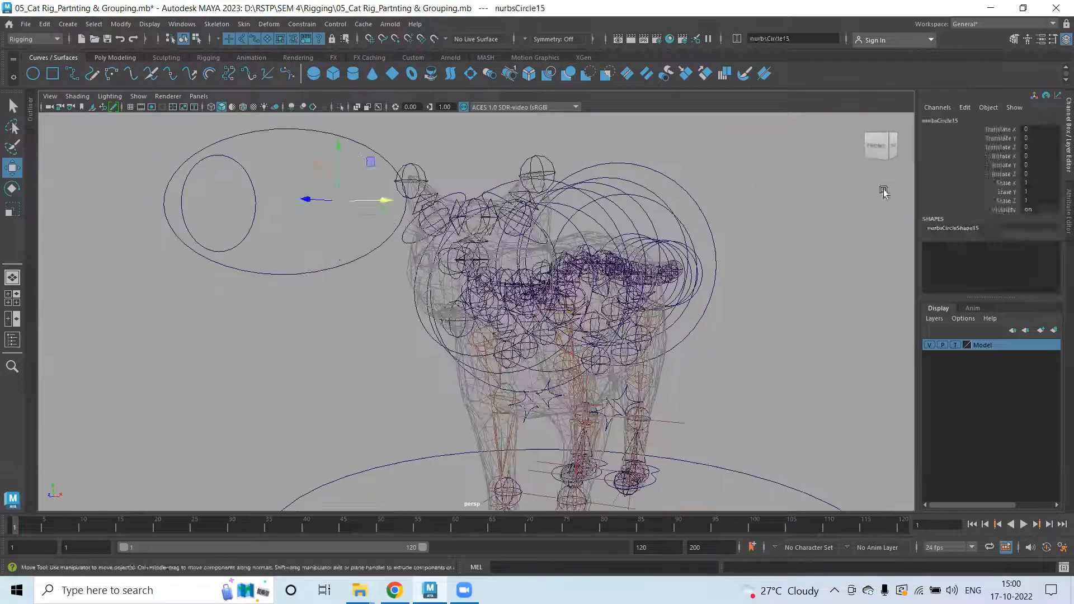
type("LT E")
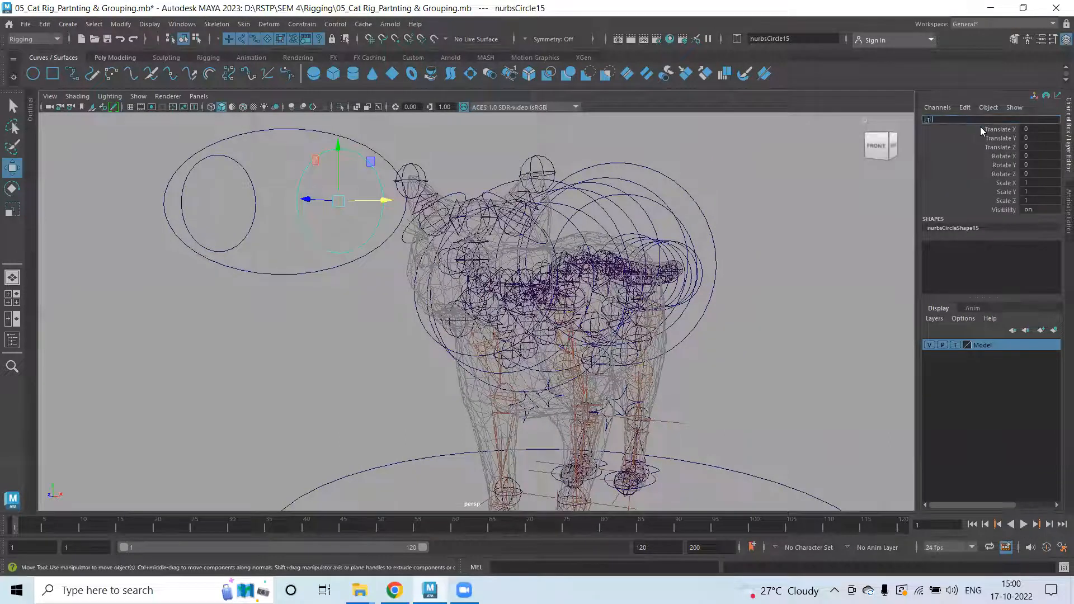
type("YE")
key("Return")
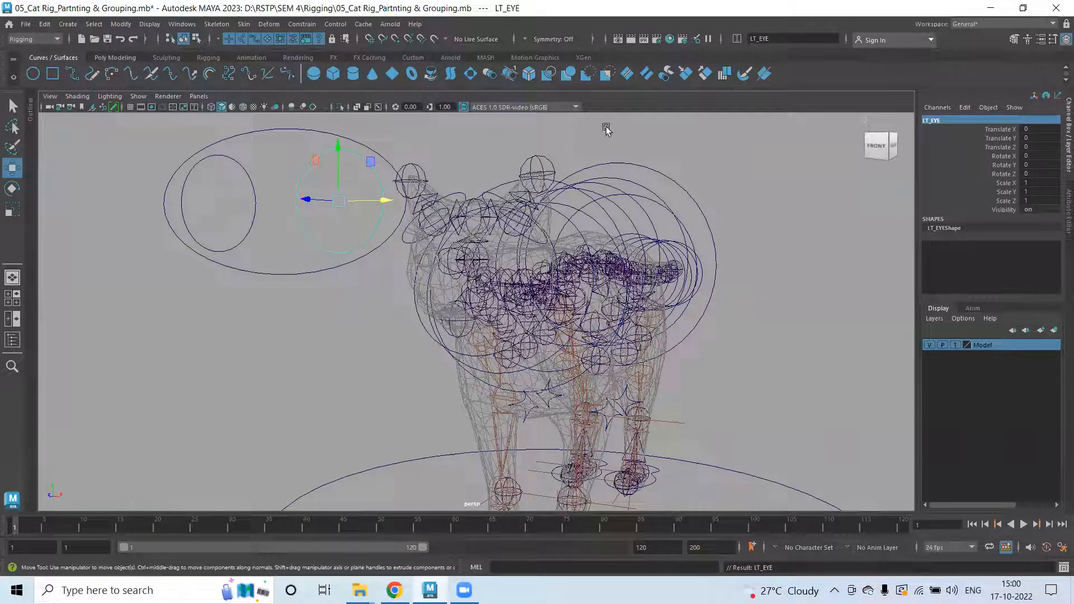
Rename the inner eye circle on the cat's right side to RT_EYE.
left_click(241, 190)
left_click(973, 119)
type("RT")
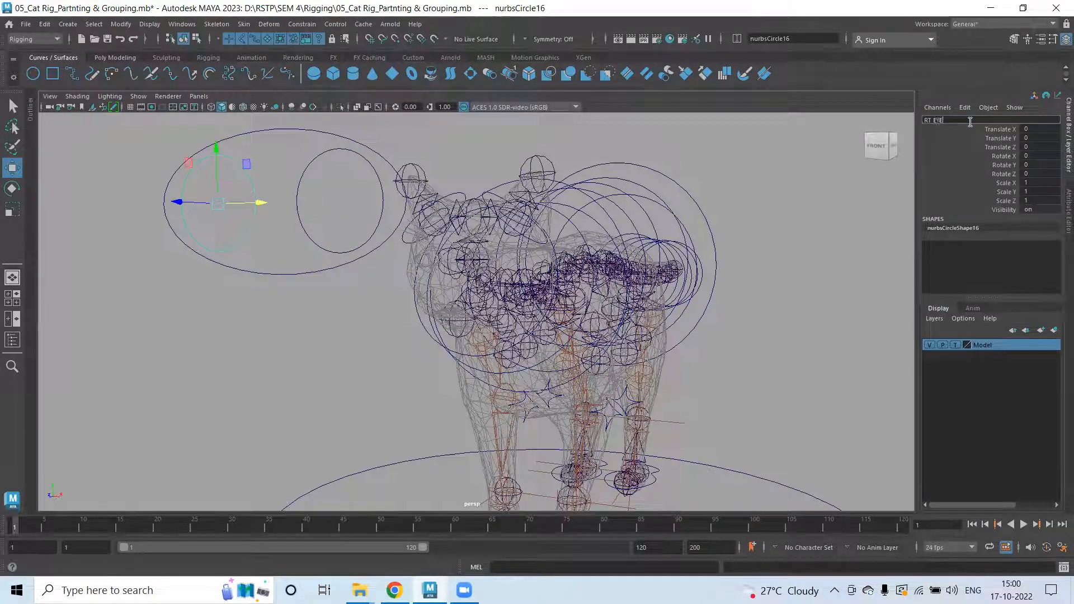
key("Return")
Rename the large outer circle surrounding both eye circles to EYE_Ctrl.
left_click_drag(287, 249, 312, 307)
double_click(949, 122)
type("EYE")
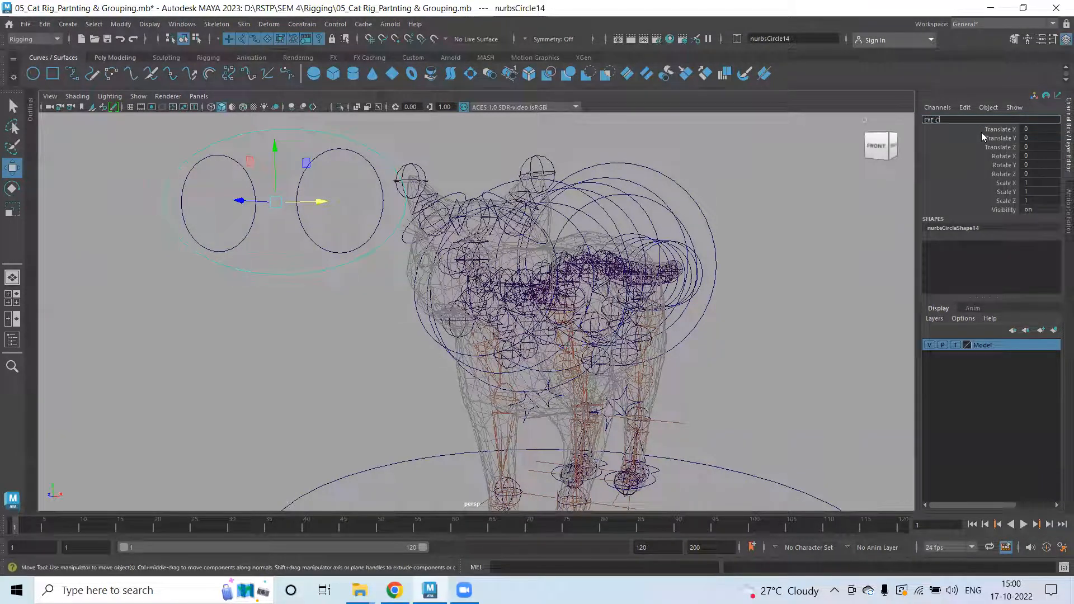
type("_Ctrl")
key("Return")
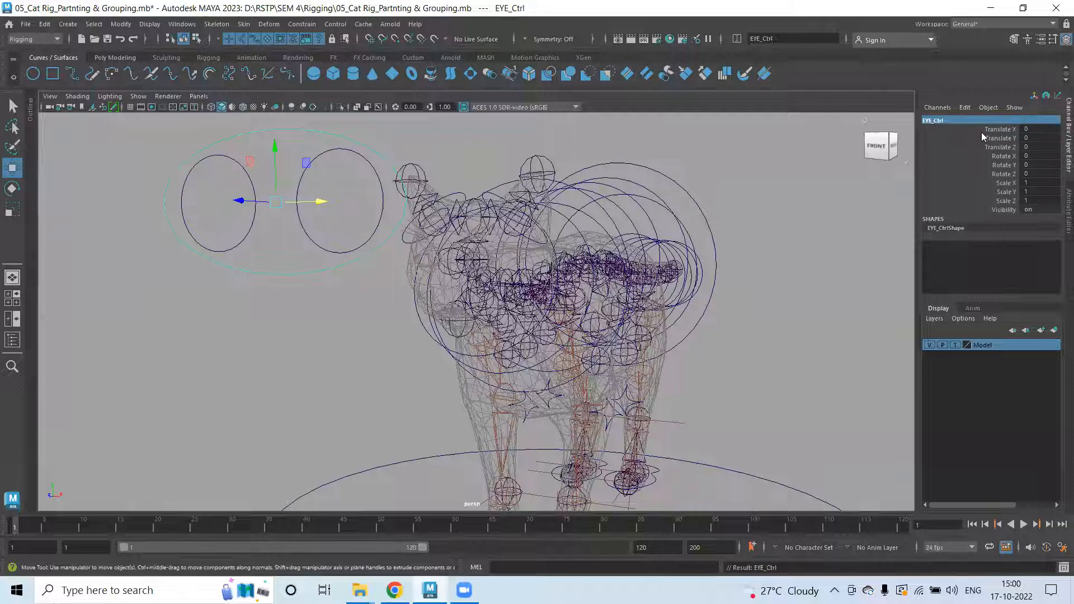
Parent the LT_EYE and RT_EYE circles under EYE_Ctrl, and parent EYE_Ctrl under Head_Ctrl.
left_click(311, 237)
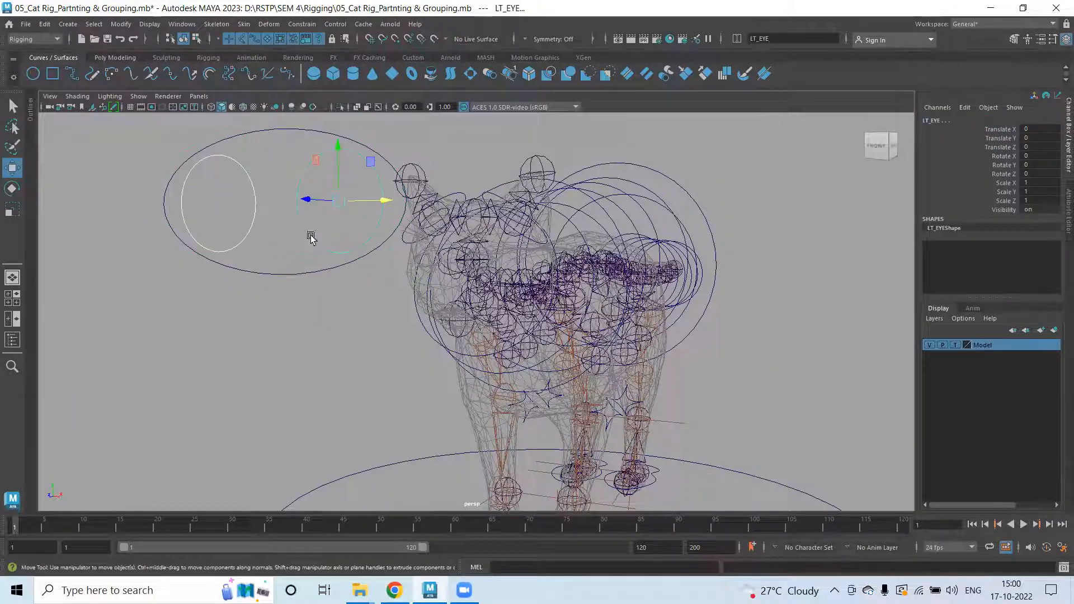
left_click_drag(276, 254, 456, 249)
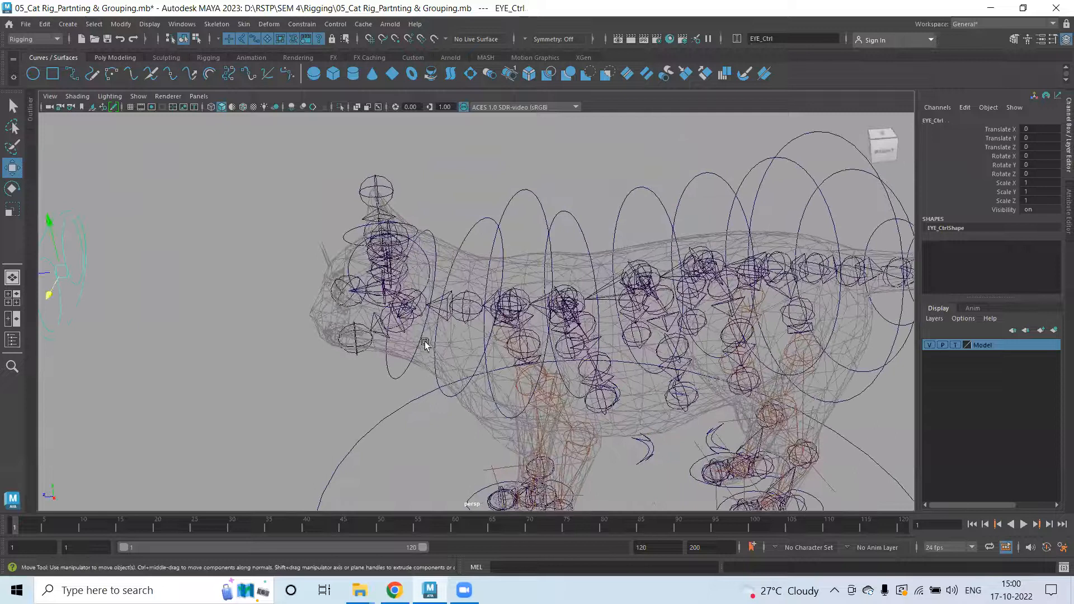
left_click(408, 379)
key("p")
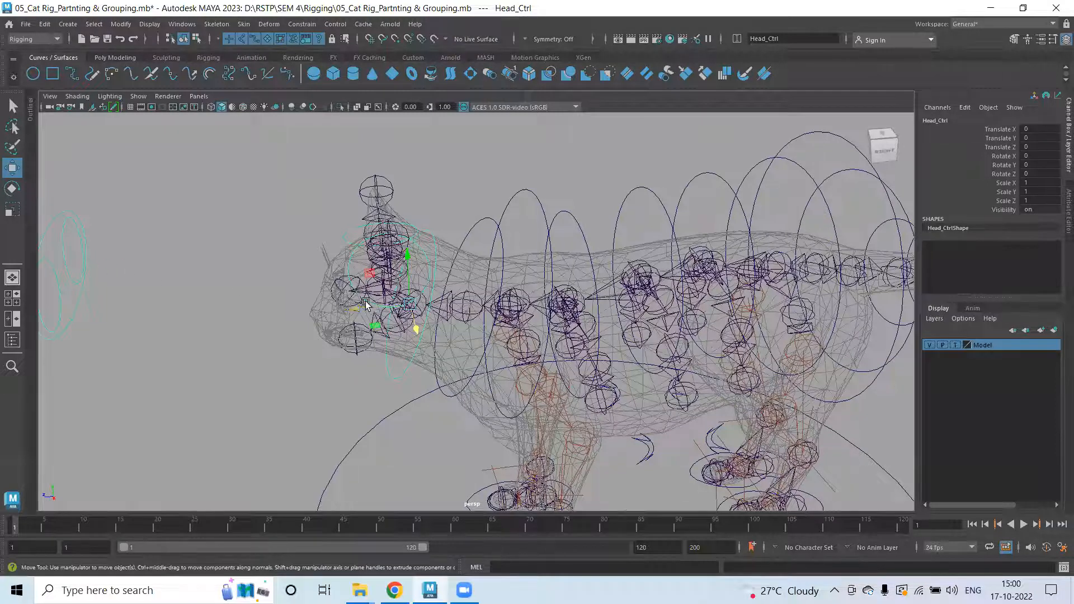
Test-move Global_Ctrl to check the rig, undo the movement and save the scene.
scroll(482, 348, "down", 5)
middle_click_drag(593, 419, 407, 323, "alt")
left_click_drag(408, 324, 427, 349, "alt")
left_click(401, 370)
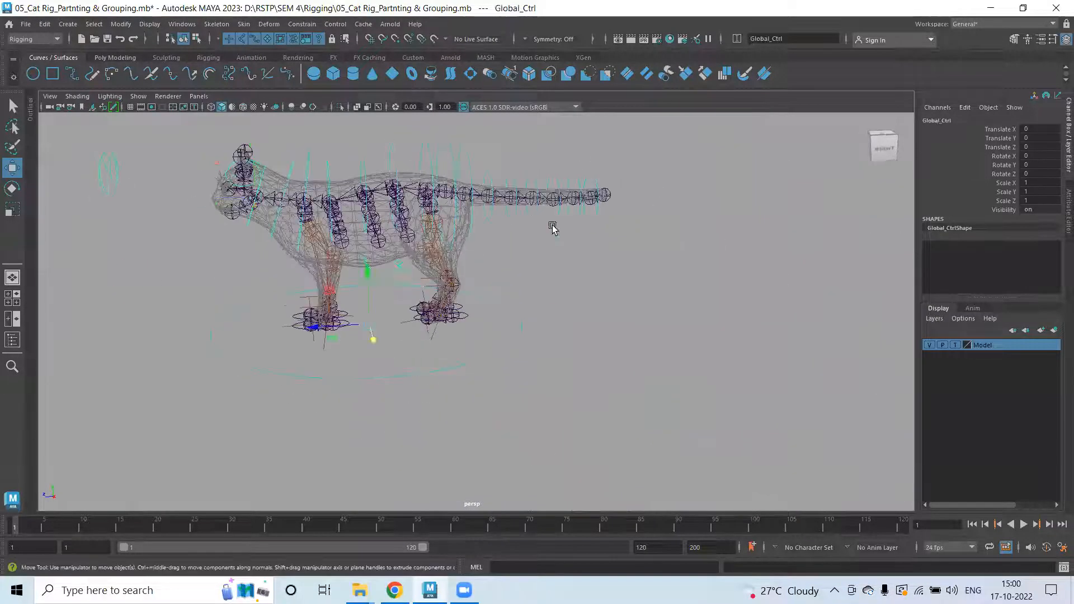
left_click_drag(364, 326, 361, 302)
key("ctrl+z")
key("ctrl+z")
key("ctrl+z")
key("ctrl+z")
key("ctrl+z")
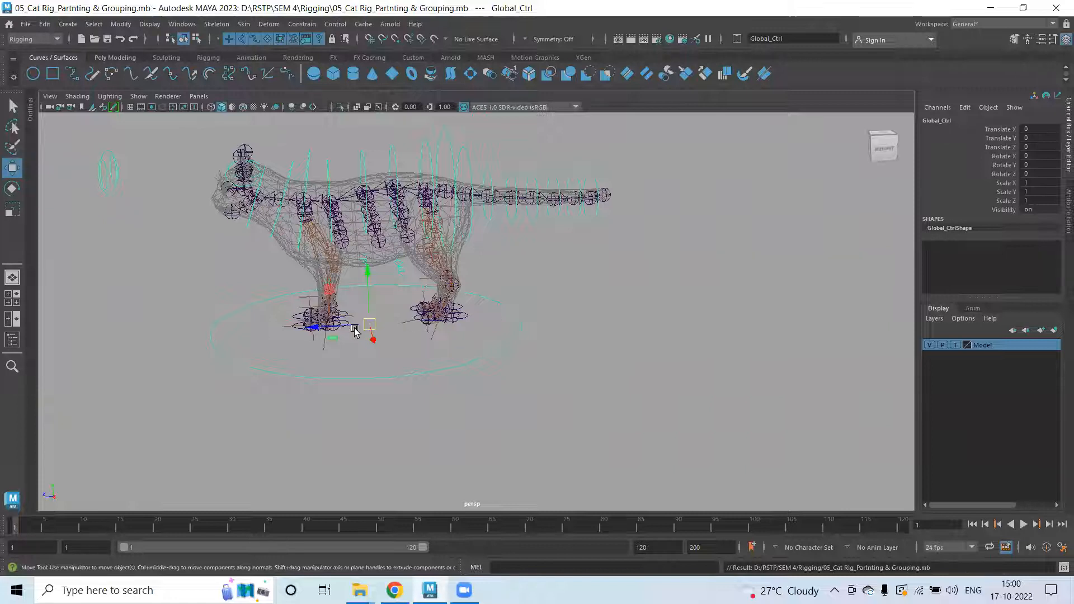
Group the COG joint hierarchy and open the new group's name for editing.
right_click_drag(355, 331, 554, 338, "alt")
right_click_drag(356, 285, 338, 296, "alt")
scroll(360, 289, "down", 1)
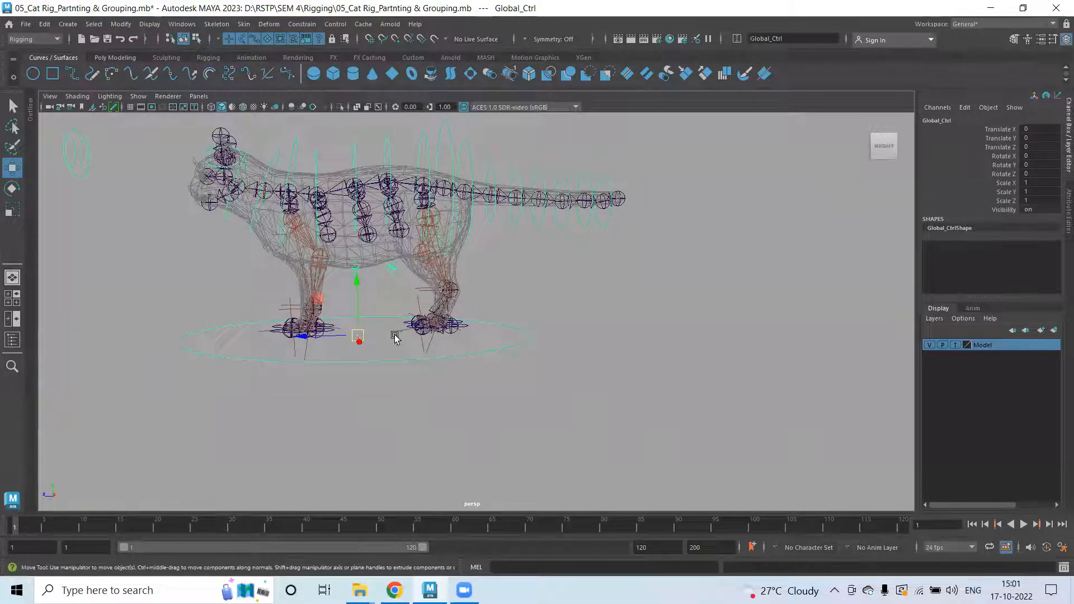
left_click(474, 375)
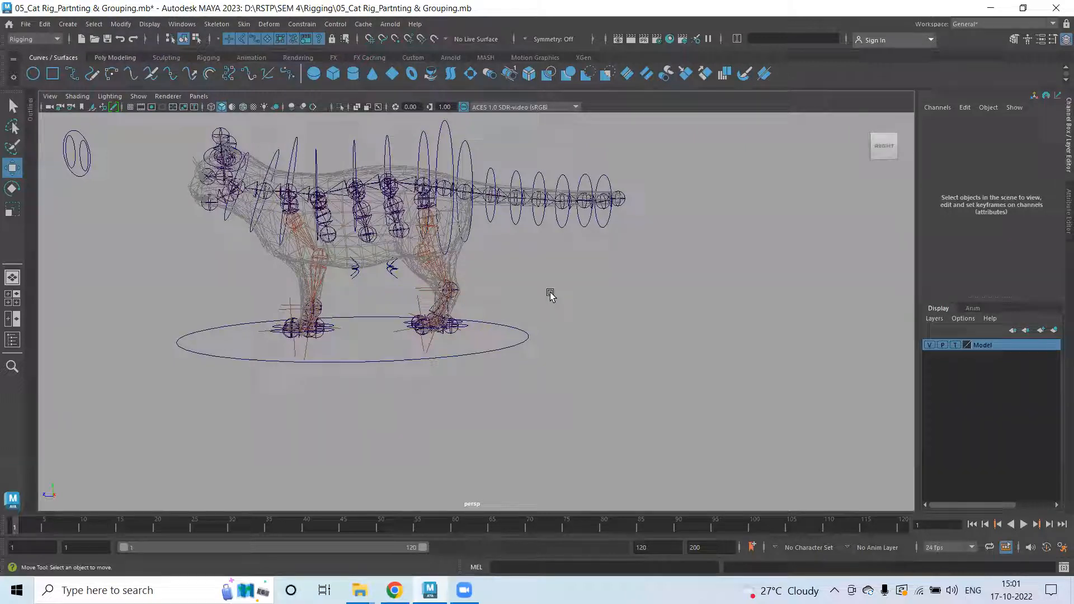
left_click(447, 186)
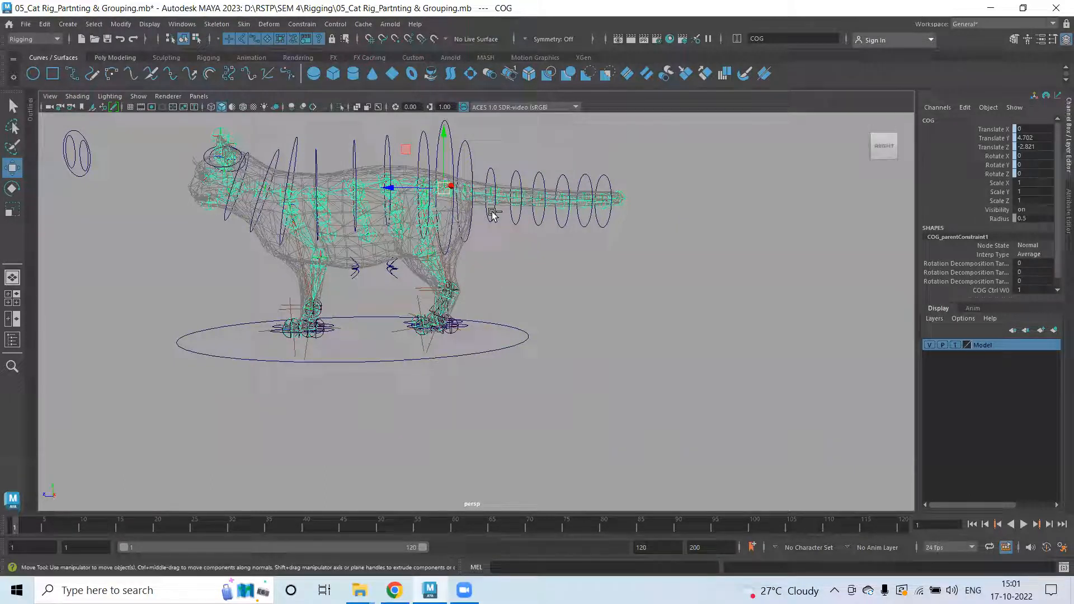
key("ctrl+g")
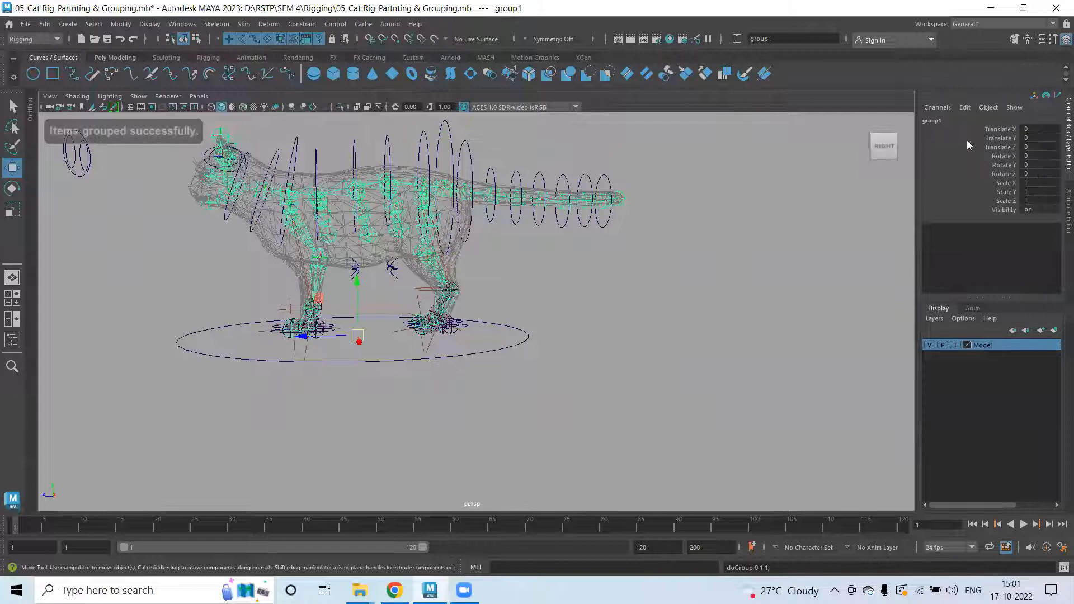
double_click(957, 118)
type("Bone")
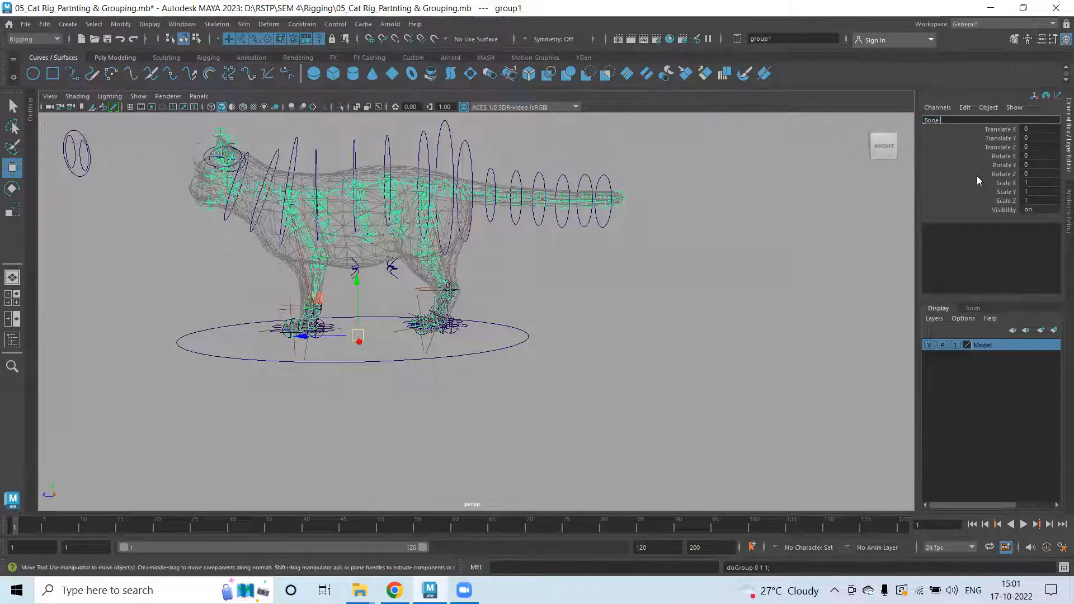
type(" setup")
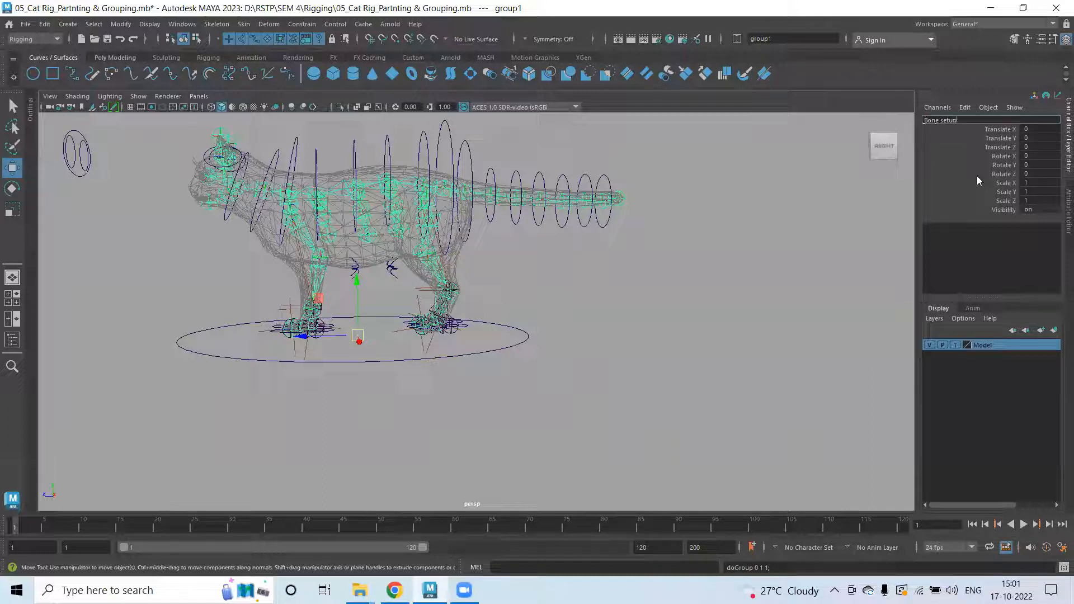
key("BackSpace")
key("BackSpace")
key("BackSpace")
key("BackSpace")
key("BackSpace")
key("BackSpace")
key("BackSpace")
key("BackSpace")
Name the group containing the COG joint hierarchy Joints_Group.
type("Joi")
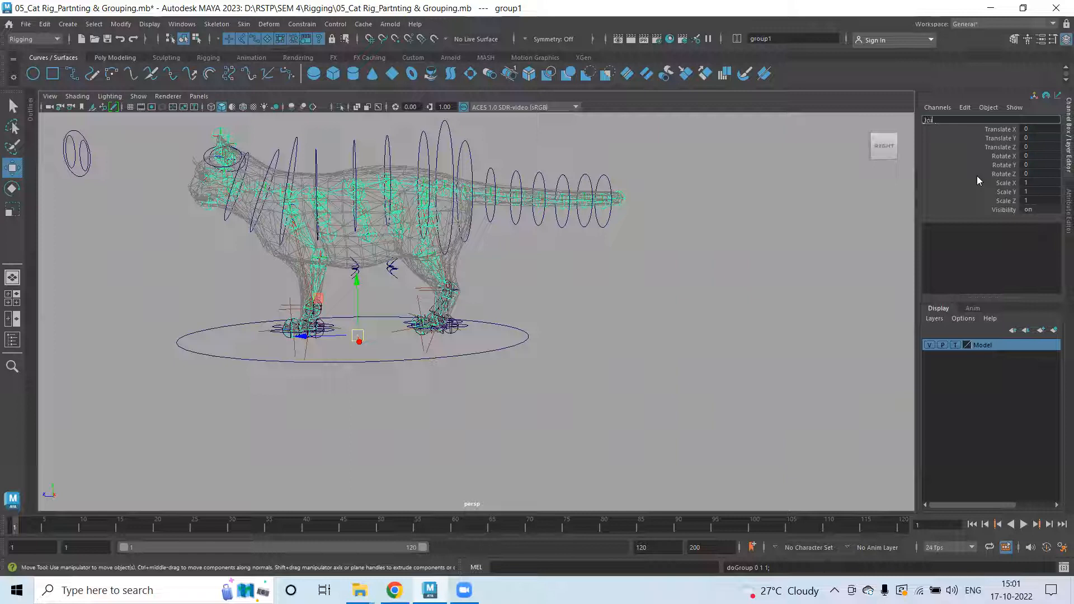
type("nts Gr")
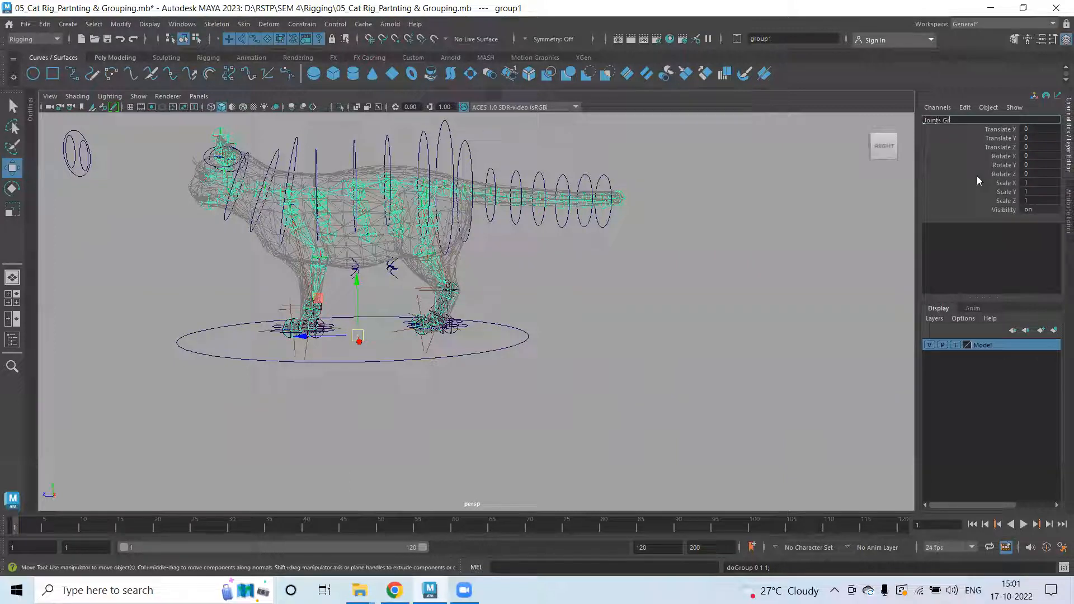
type("poup")
key("Return")
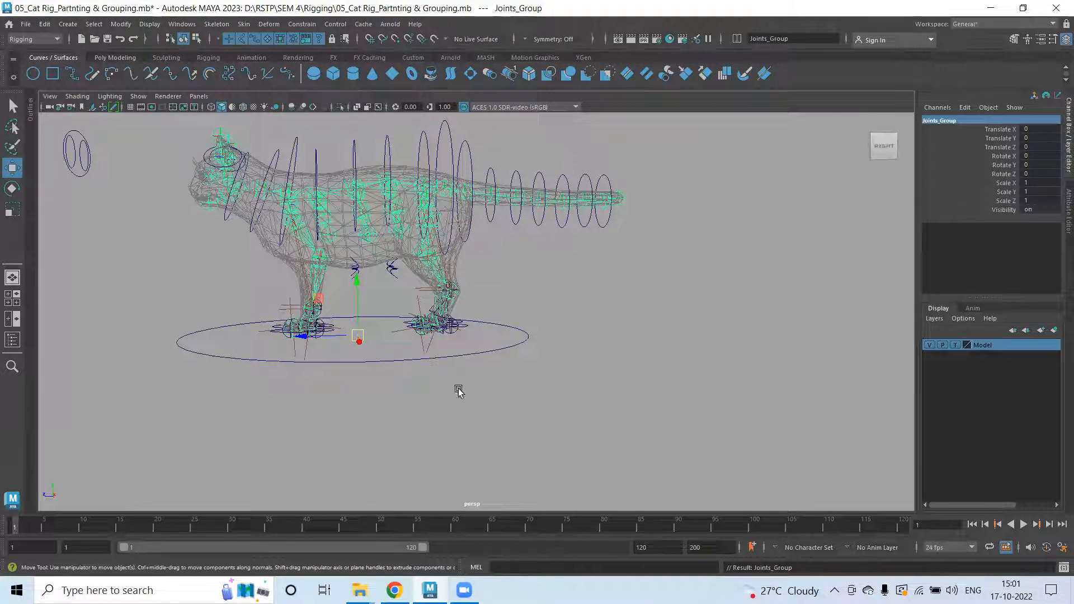
Open the Outliner, select Joints_Group and expand it to show its child joint.
scroll(379, 392, "up", 5)
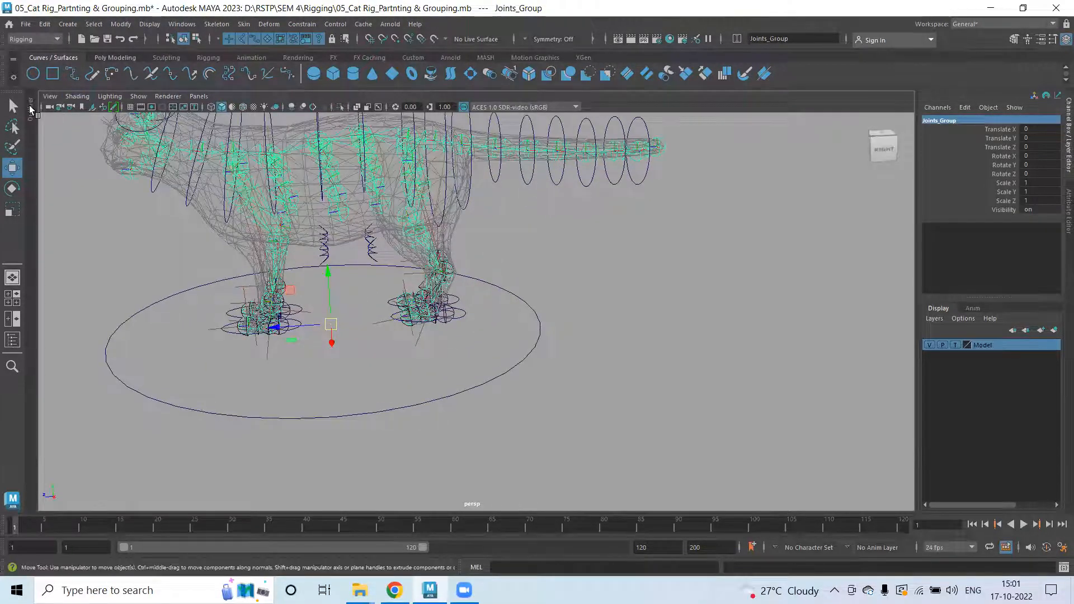
left_click(31, 110)
left_click(99, 358)
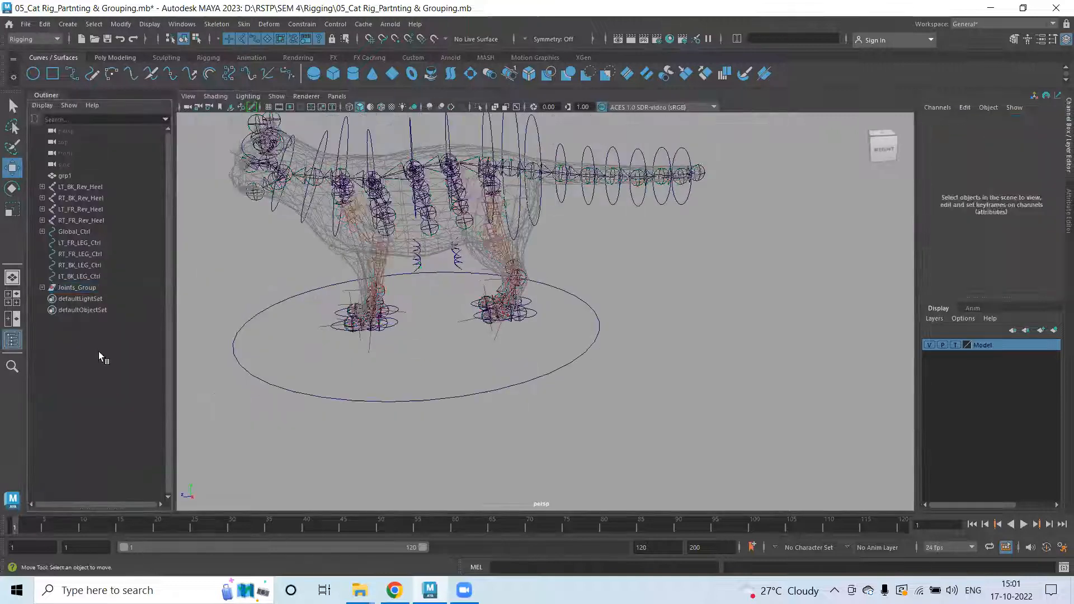
left_click(80, 288)
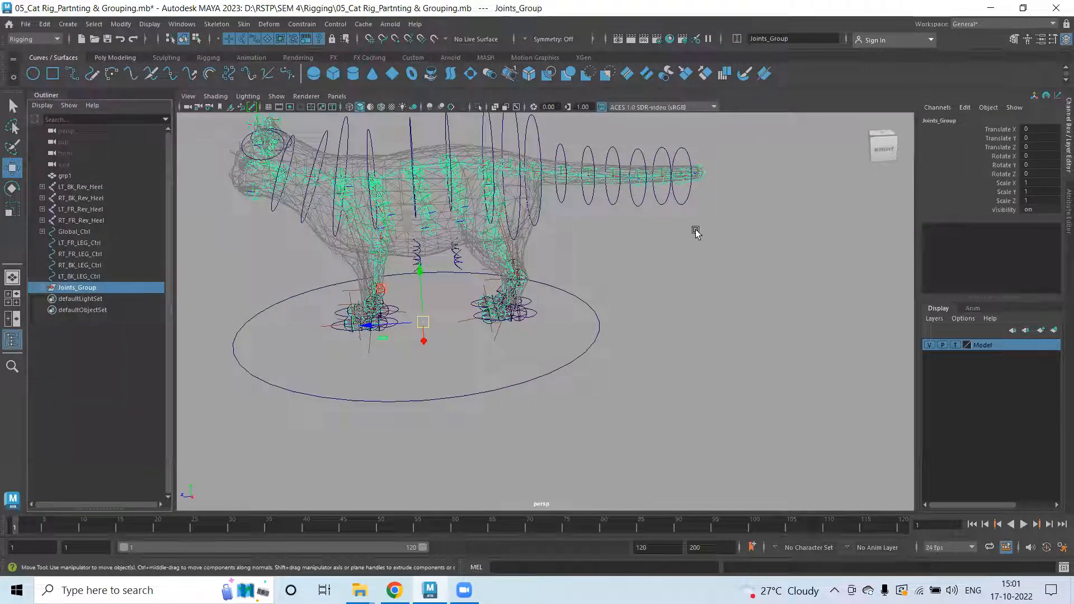
left_click(42, 287)
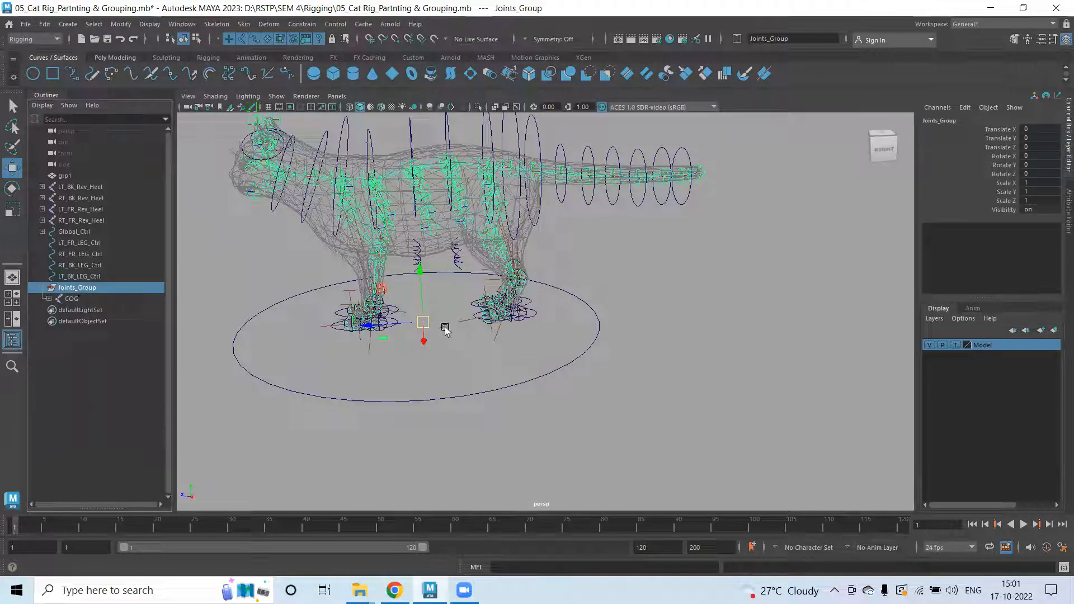
Parent Joints_Group under Global_Ctrl and select Global_Ctrl to check the hierarchy.
left_click(483, 397, "shift")
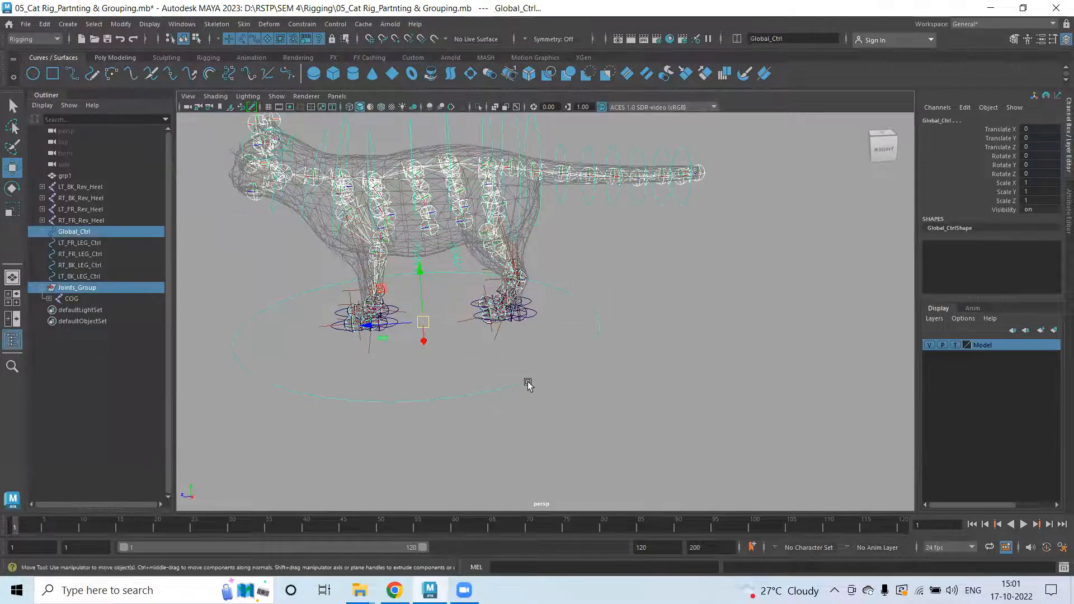
key("p")
left_click(275, 256)
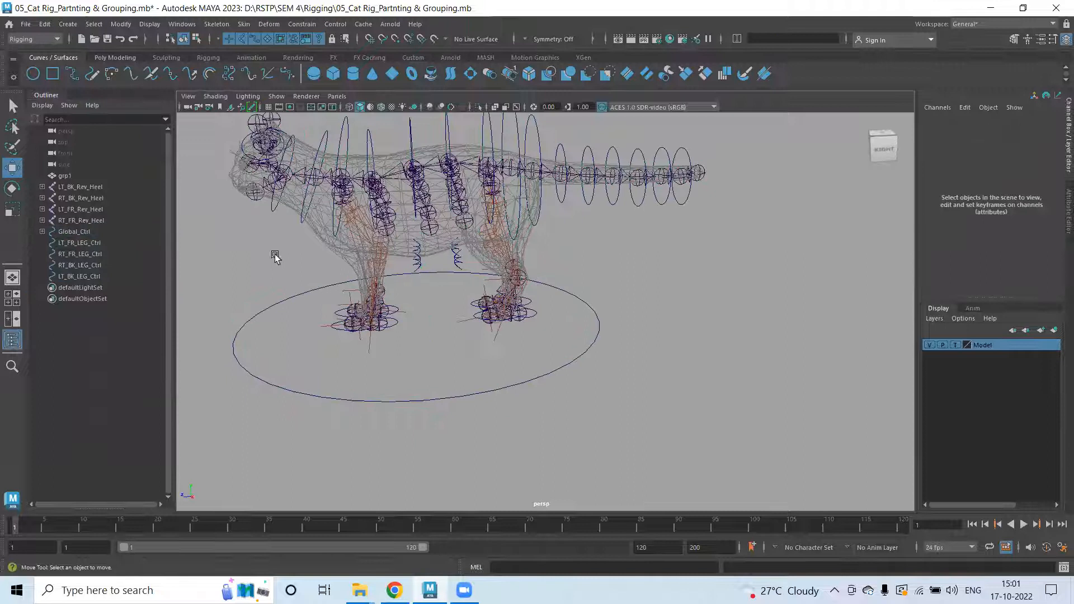
left_click(484, 400)
scroll(479, 339, "down", 4)
left_click_drag(397, 343, 291, 262, "alt")
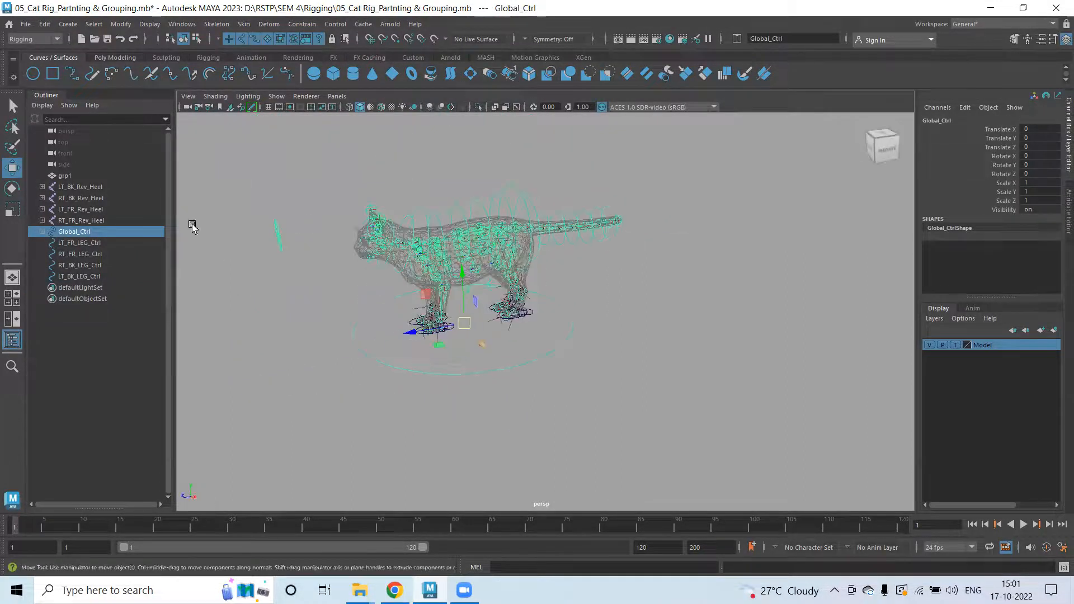
Close the Outliner and check the viewport's object display filters with the feet in close view.
right_click_drag(374, 335, 895, 420, "alt")
middle_click_drag(480, 314, 568, 320, "alt")
left_click_drag(342, 325, 528, 304, "alt")
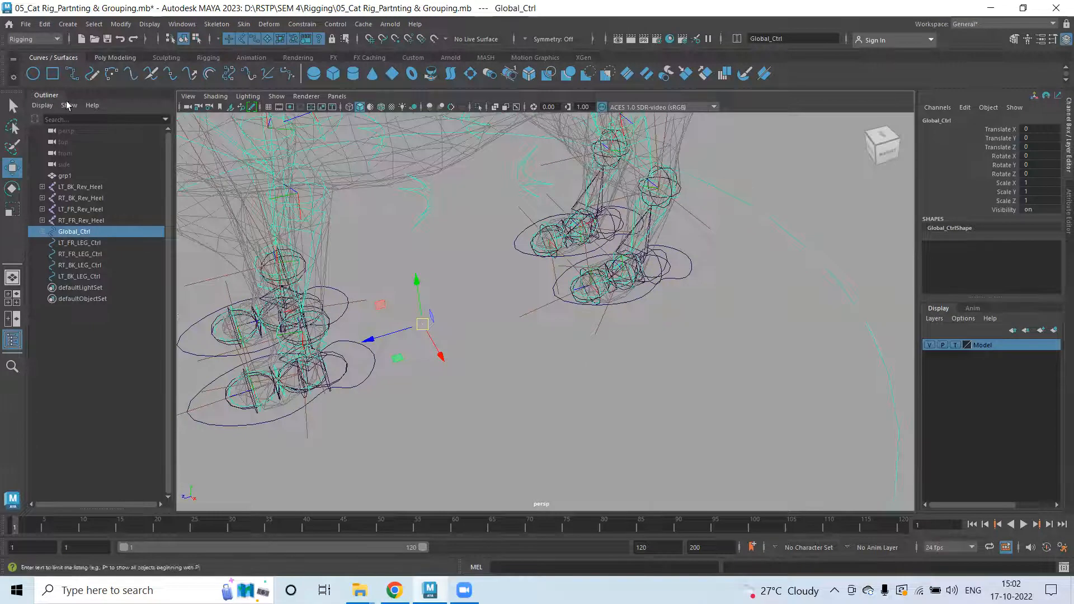
left_click(43, 96)
left_click(138, 97)
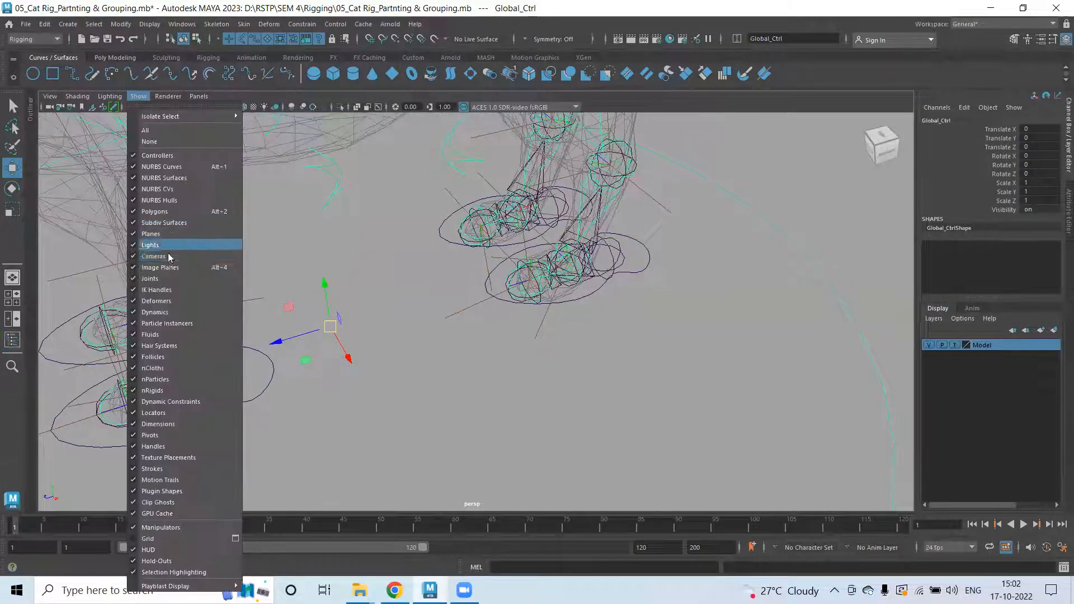
left_click(155, 280)
Parent the four leg controls of the front and back feet under Global_Ctrl.
left_click(646, 260)
left_click(442, 234, "shift")
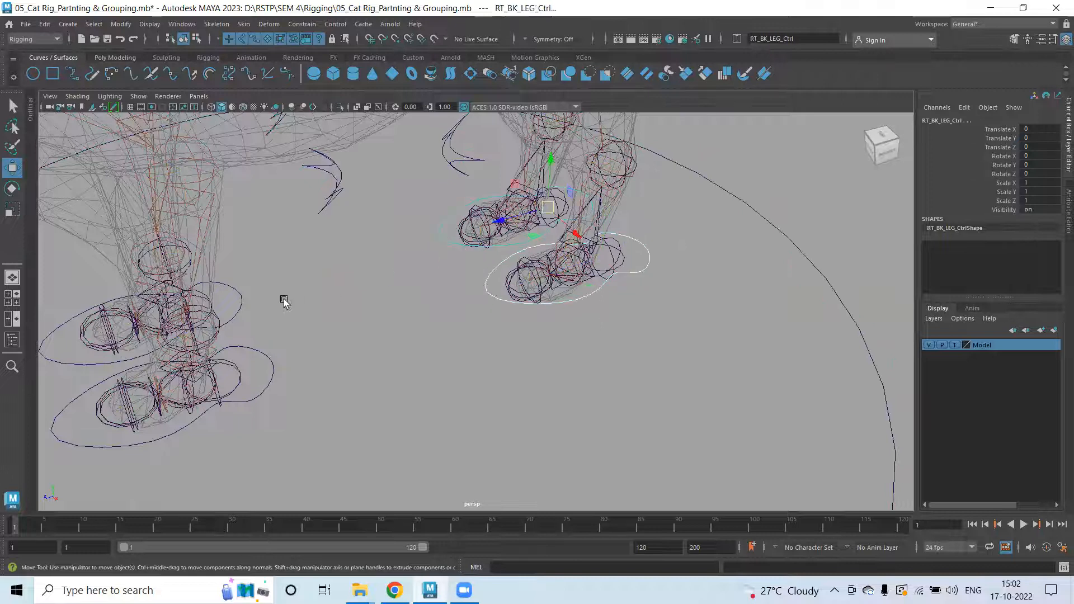
left_click(240, 306, "shift")
left_click(258, 368, "shift")
scroll(350, 372, "down", 5)
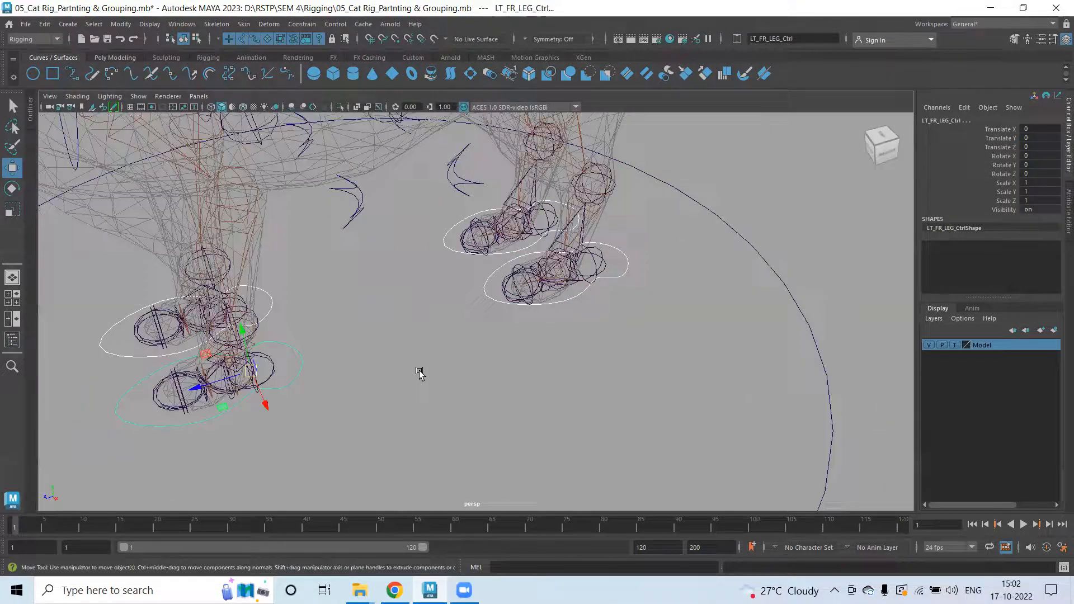
left_click(616, 393, "shift")
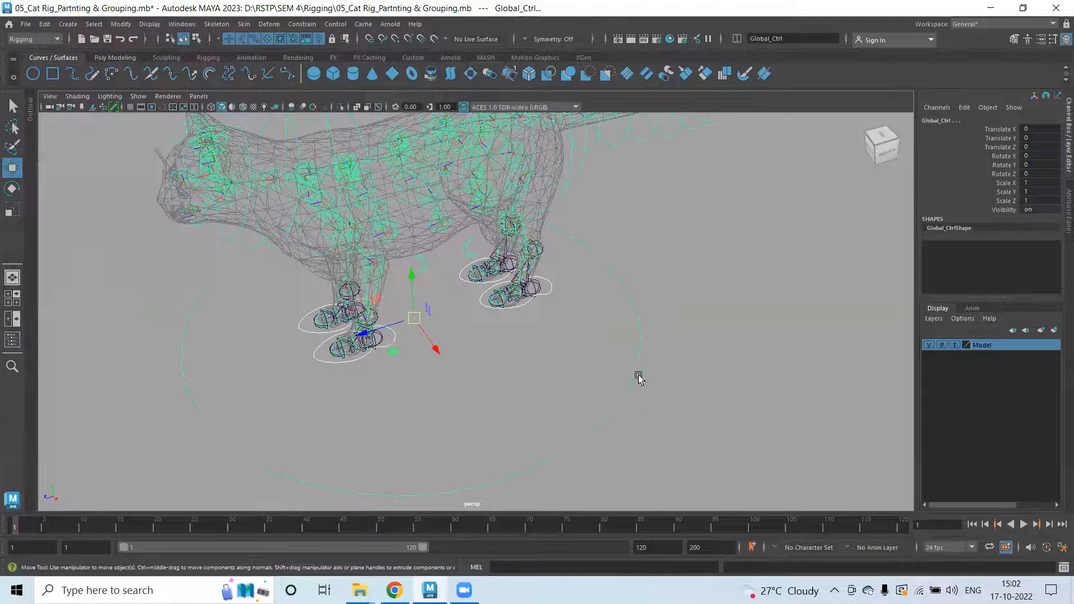
key("p")
left_click(683, 337)
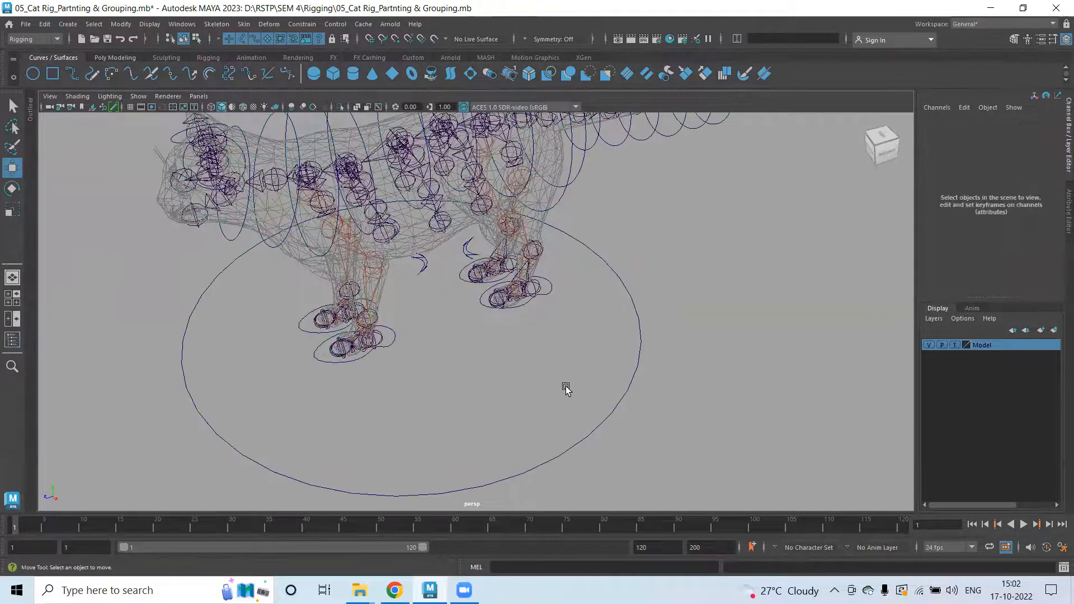
Test the hierarchy by moving Global_Ctrl along the ground and undo the move.
left_click(586, 434)
scroll(481, 393, "down", 3)
left_click_drag(482, 396, 419, 367, "alt")
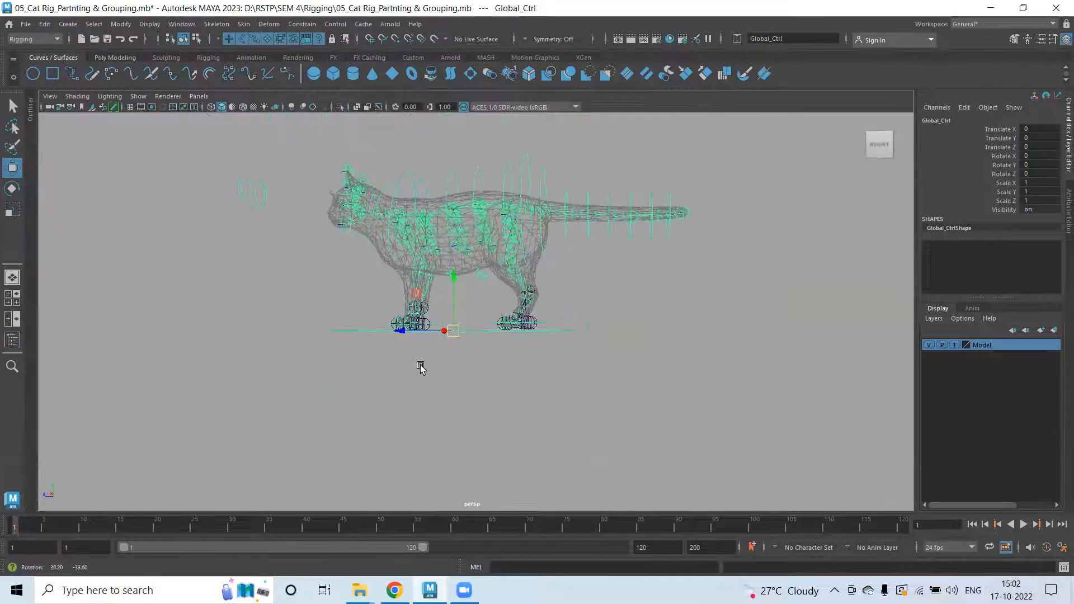
right_click_drag(420, 367, 745, 425, "alt")
left_click_drag(385, 339, 465, 340)
key("ctrl+z")
left_click(652, 403)
Test-move Global_Ctrl freely in several directions with the whole cat in view, undoing each move.
right_click_drag(653, 403, 414, 331, "alt")
left_click_drag(413, 331, 527, 373, "alt")
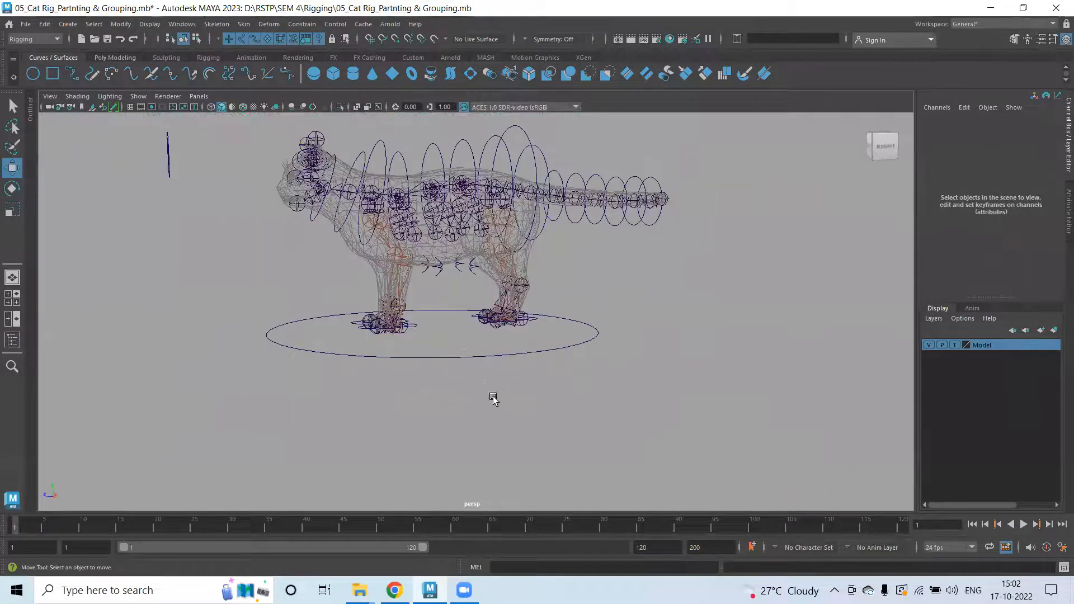
left_click(527, 353)
middle_click_drag(271, 231, 287, 292, "alt")
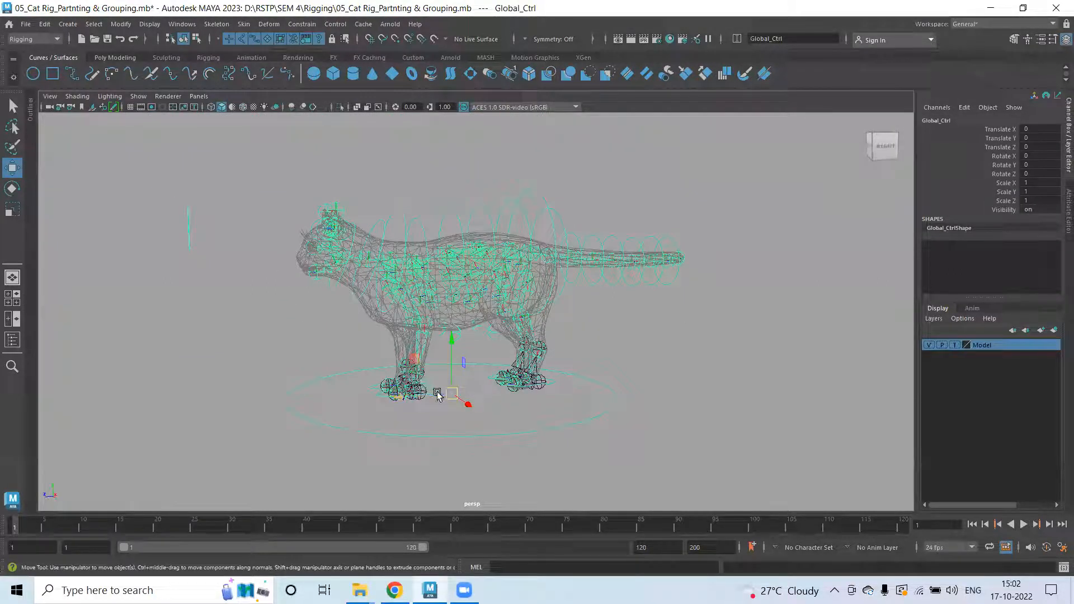
left_click_drag(505, 253, 457, 320, "alt")
key("ctrl+z")
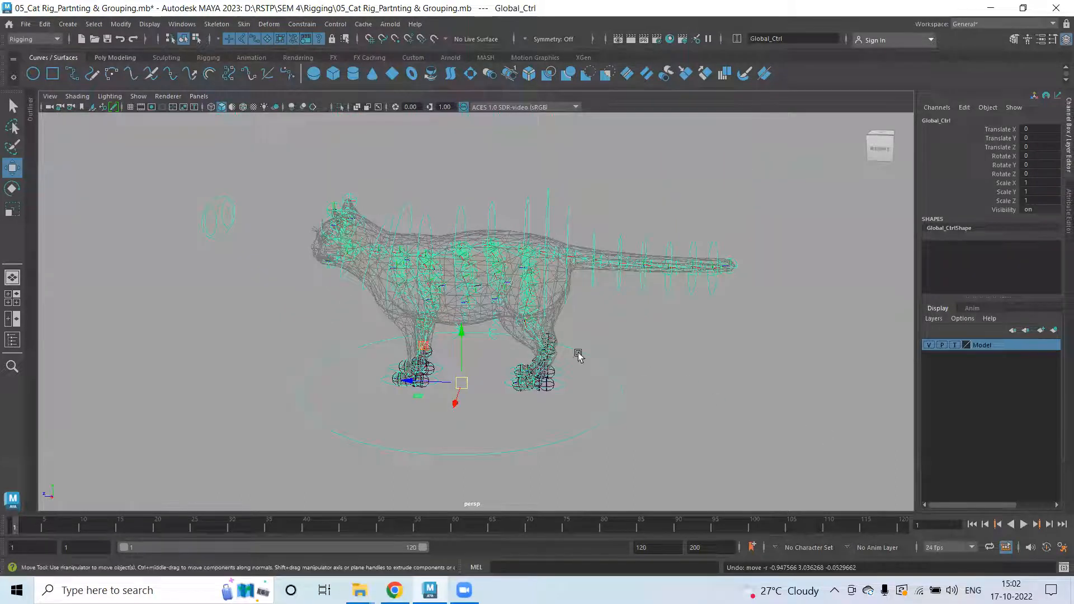
scroll(582, 375, "down", 2)
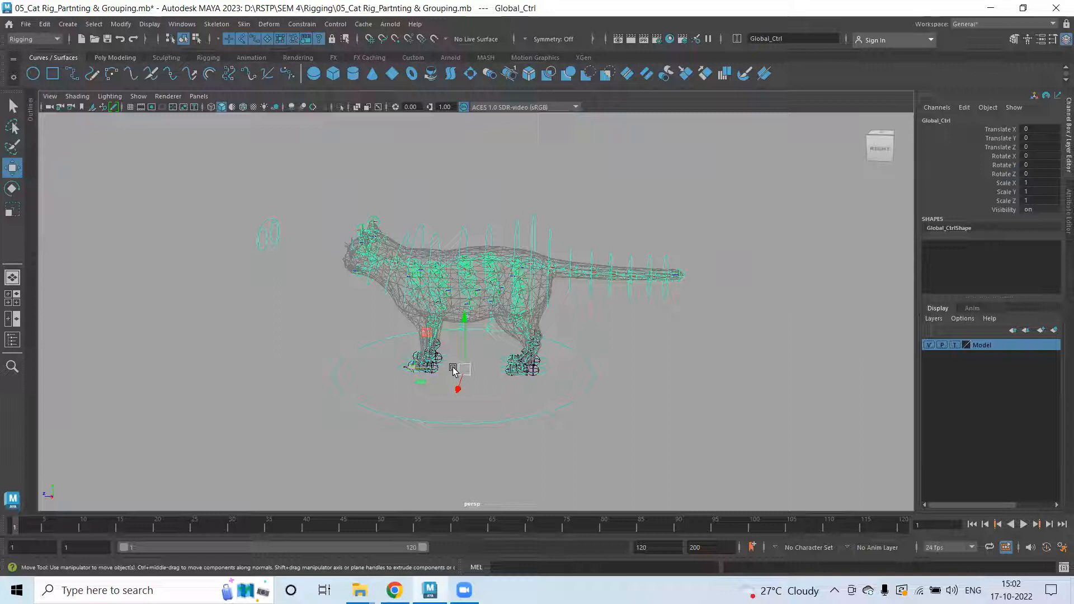
left_click_drag(456, 376, 508, 318)
key("ctrl+z")
left_click_drag(465, 372, 538, 357)
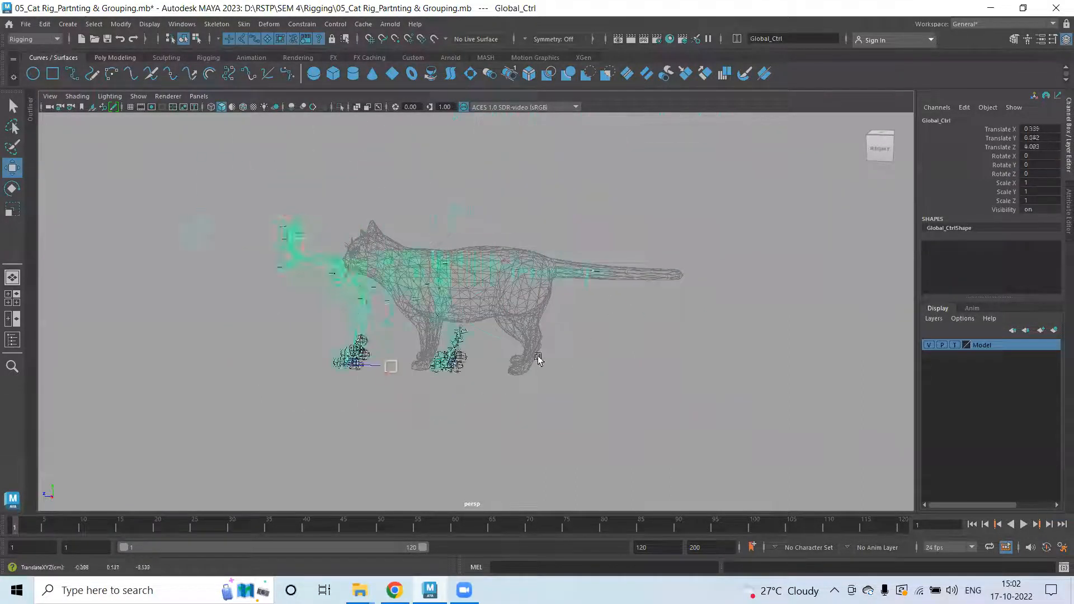
key("ctrl+z")
Test scaling the rig uniformly with Global_Ctrl and undo the scale.
key("r")
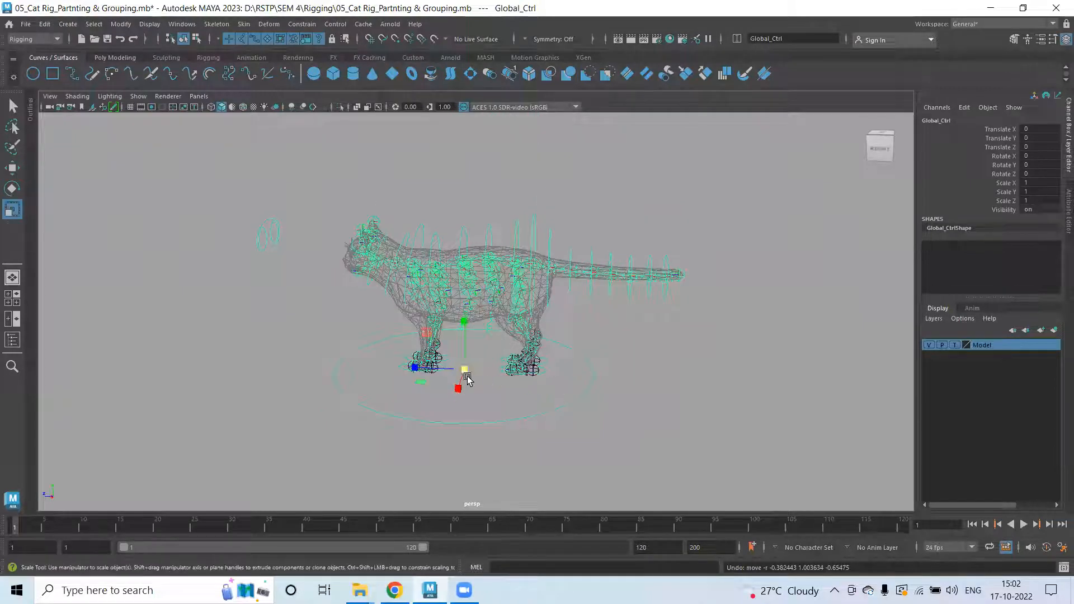
left_click_drag(463, 374, 379, 373)
key("ctrl+z")
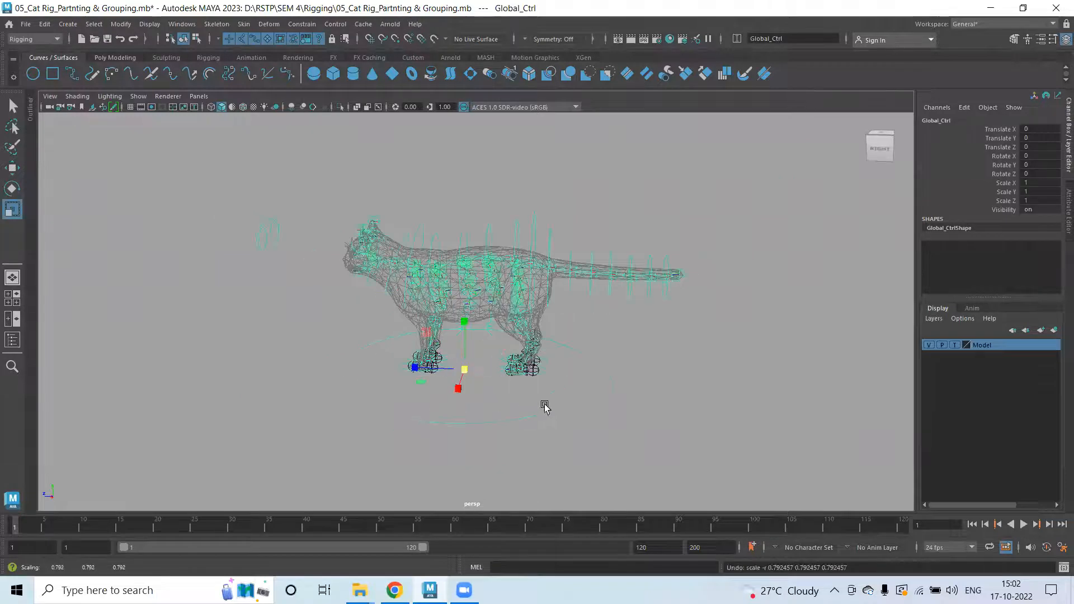
Select the left back reverse heel joint and examine the reverse foot joints around the paws.
scroll(558, 405, "up", 5)
scroll(565, 380, "up", 2)
scroll(523, 313, "up", 2)
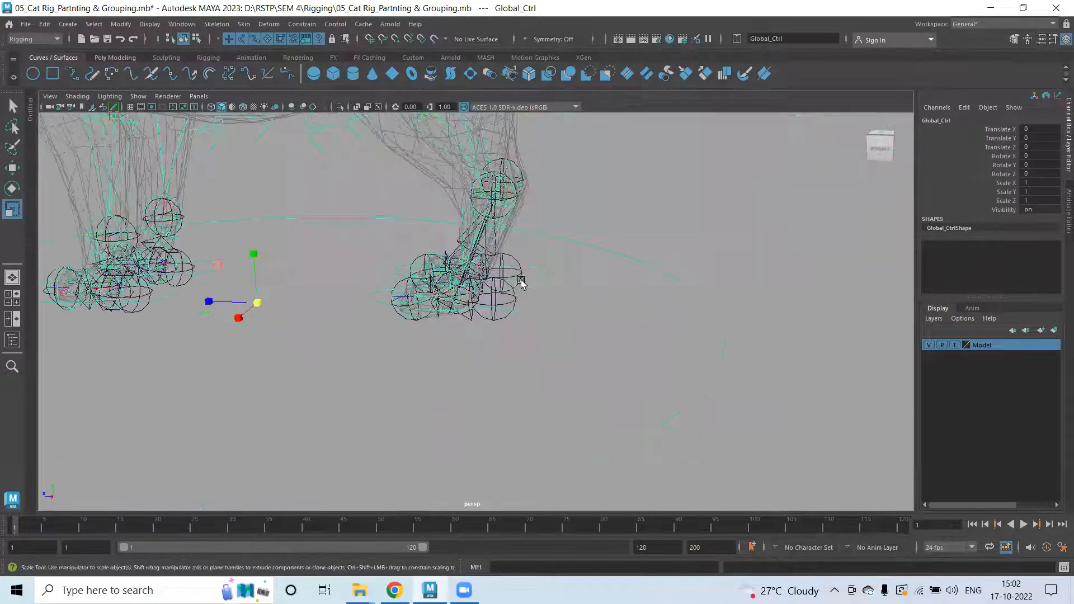
left_click(513, 300)
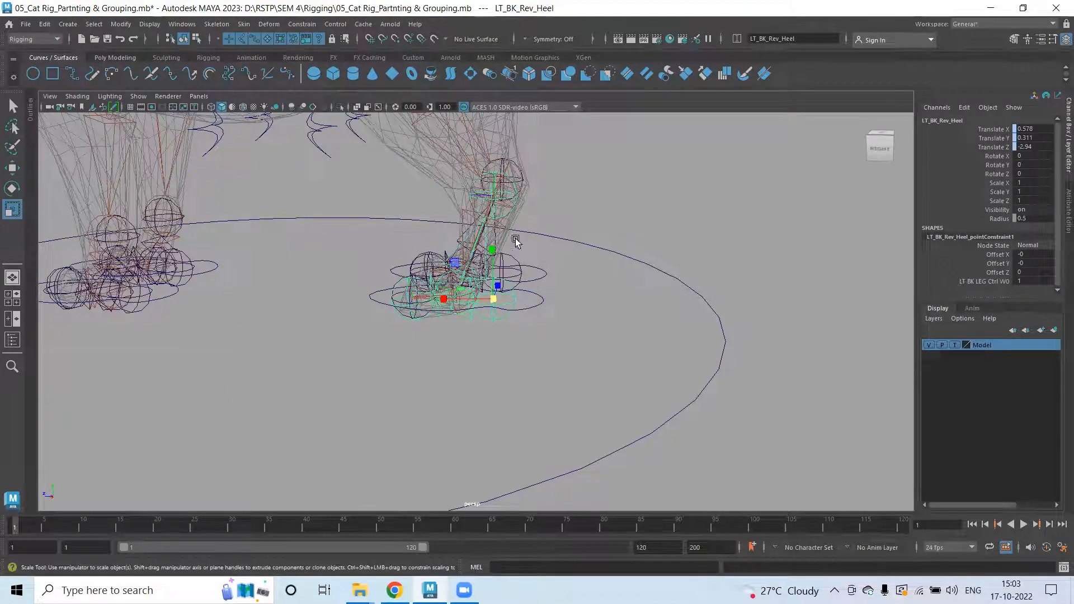
scroll(596, 212, "up", 3)
scroll(593, 217, "down", 6)
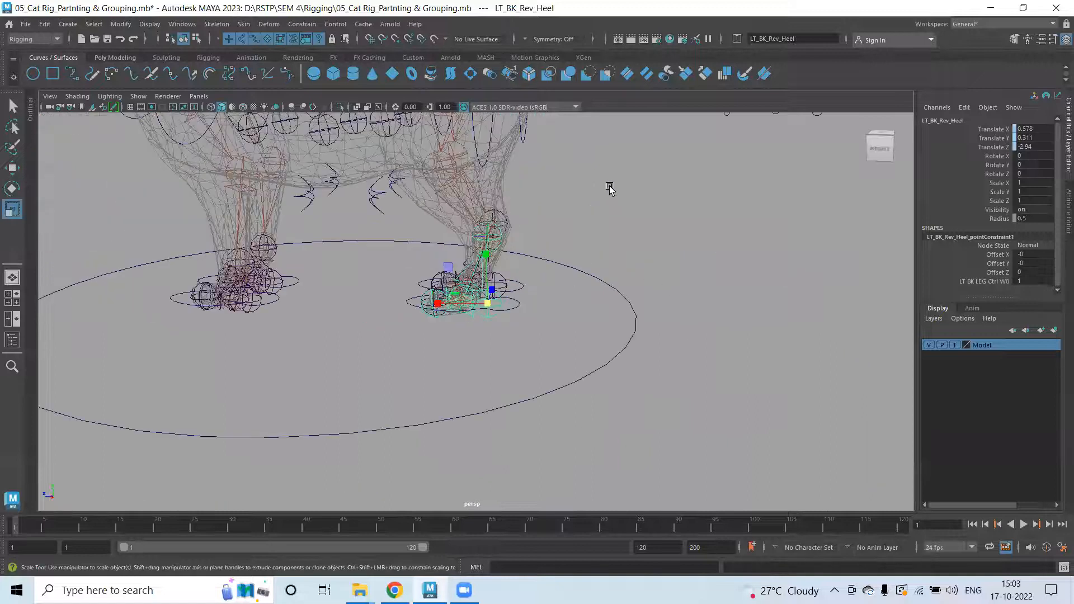
scroll(609, 189, "down", 4)
scroll(566, 281, "up", 1)
left_click_drag(545, 326, 638, 263, "alt")
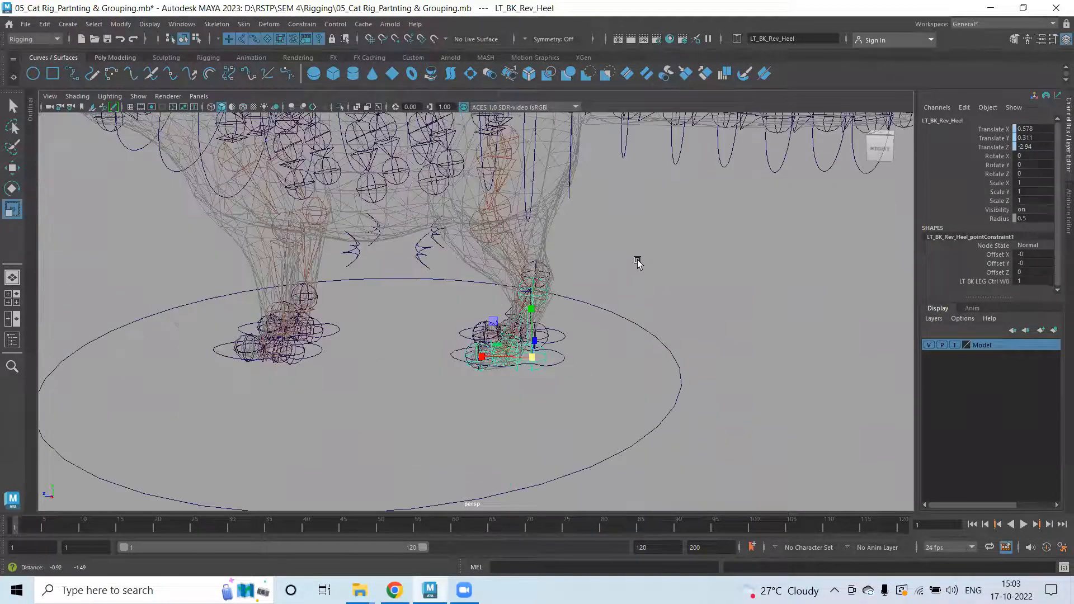
middle_click_drag(112, 329, 114, 327, "alt")
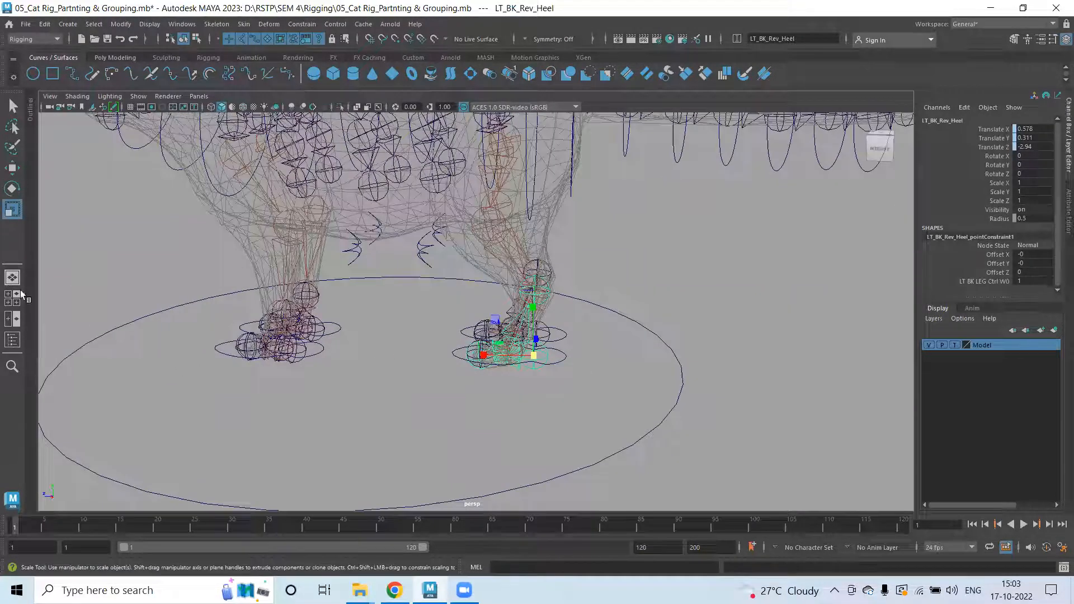
Open the Outliner and check which Rev_Heel joints sit outside the Global_Ctrl hierarchy.
left_click(30, 106)
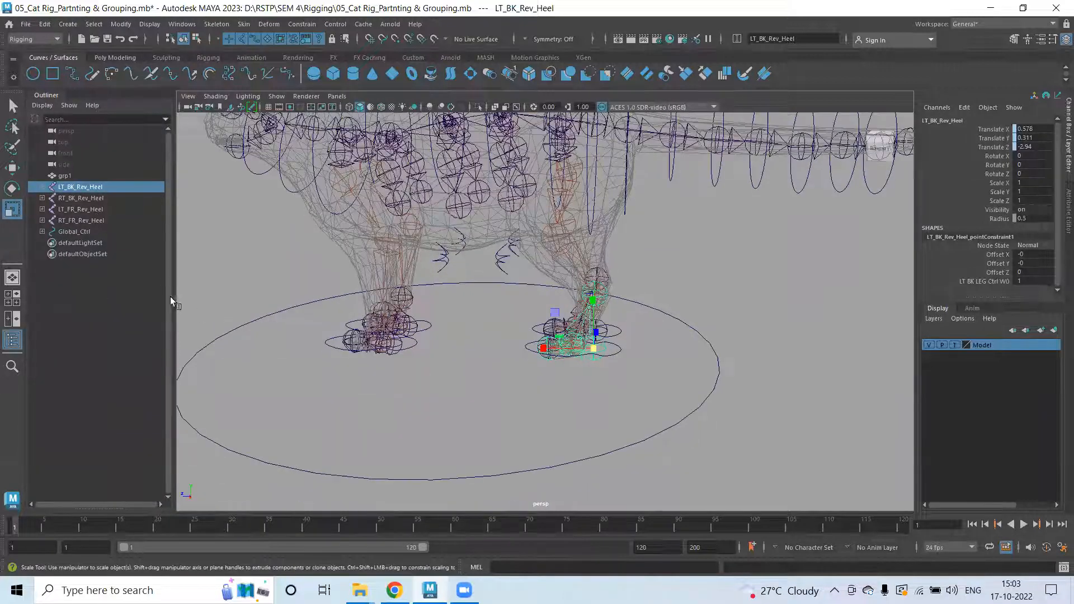
left_click(74, 219)
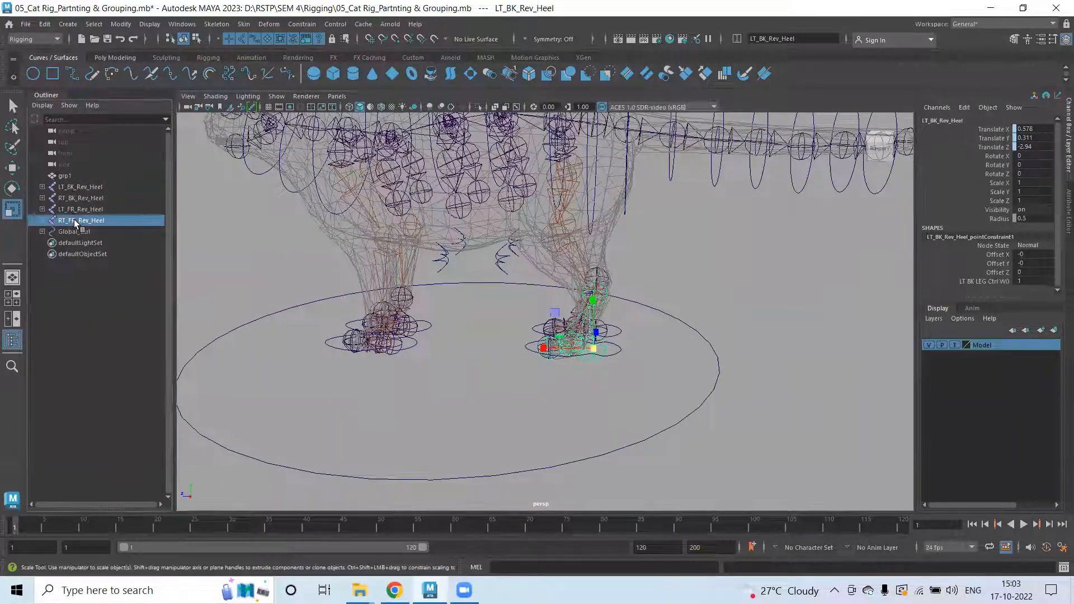
left_click(80, 208)
left_click(78, 198)
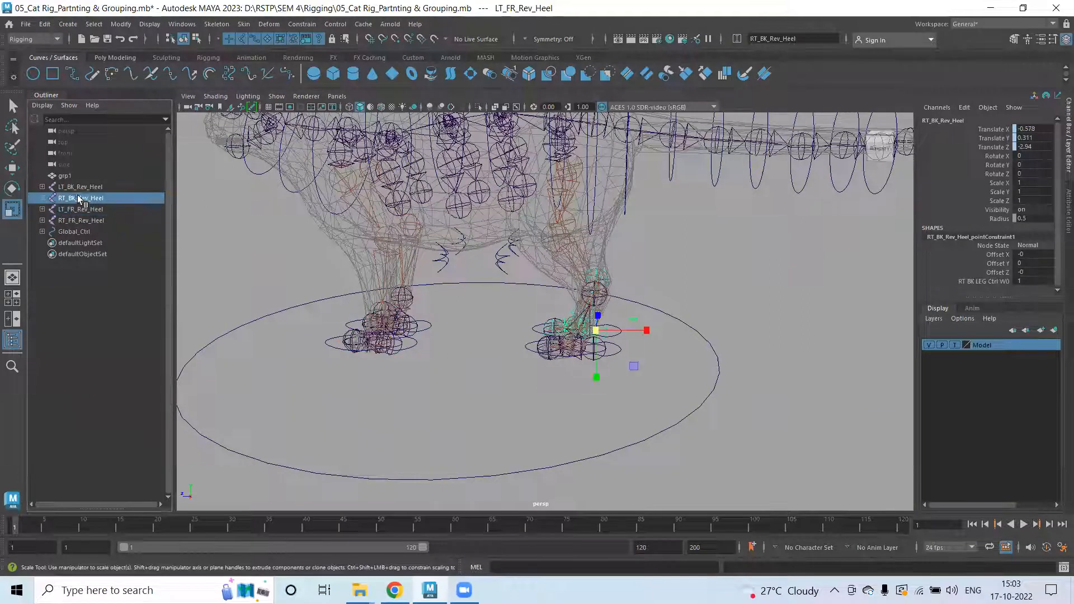
left_click(74, 186)
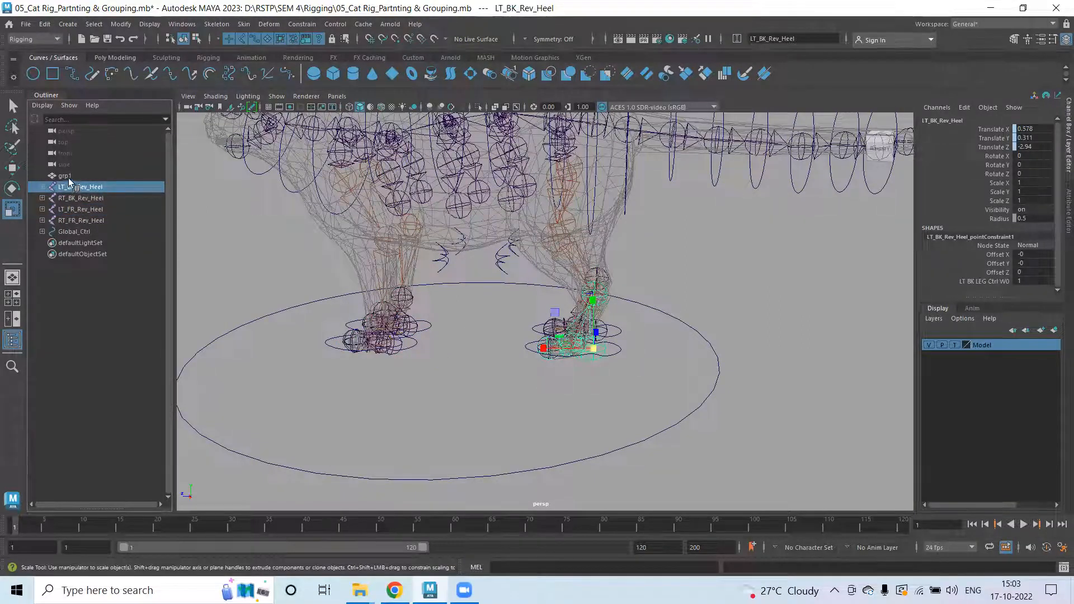
left_click(74, 231)
left_click(42, 232)
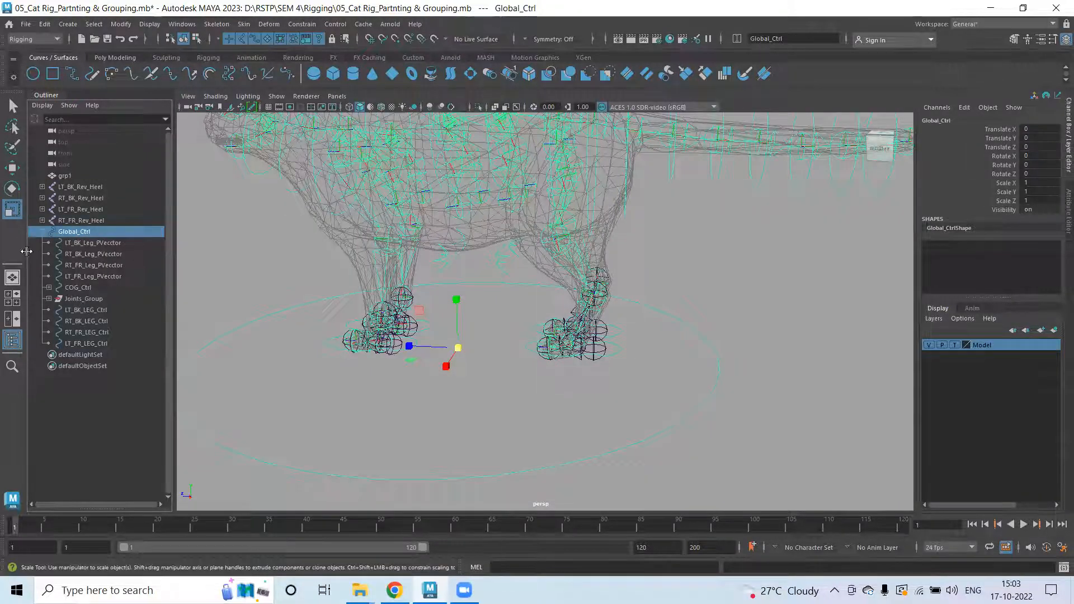
left_click(41, 232)
left_click(393, 369)
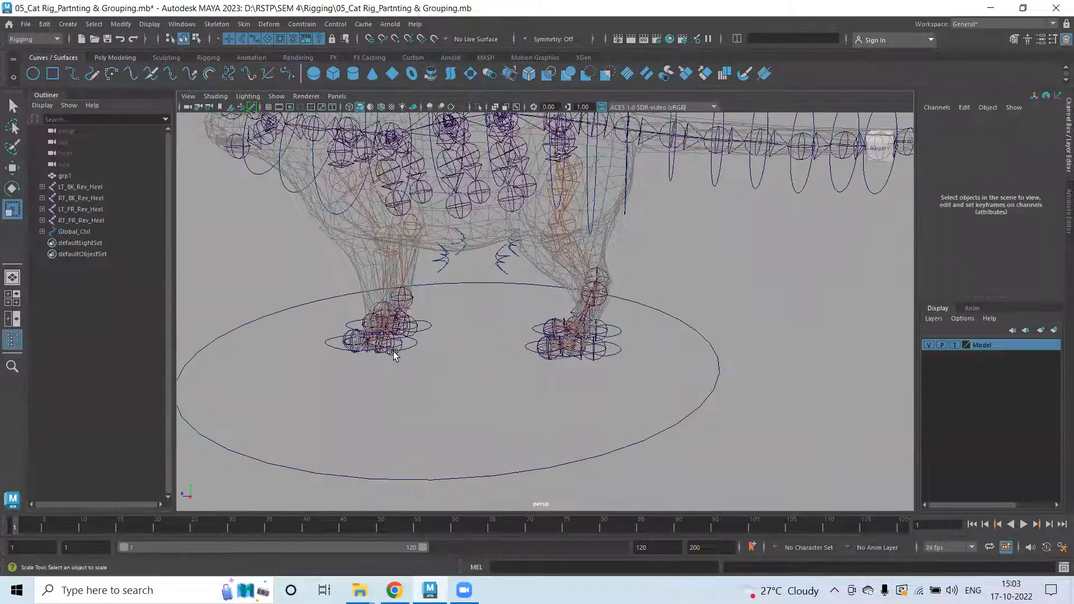
Group the four front and back Rev_Heel joints and name the group Rev_Joint.
left_click(393, 352)
left_click(410, 340, "shift")
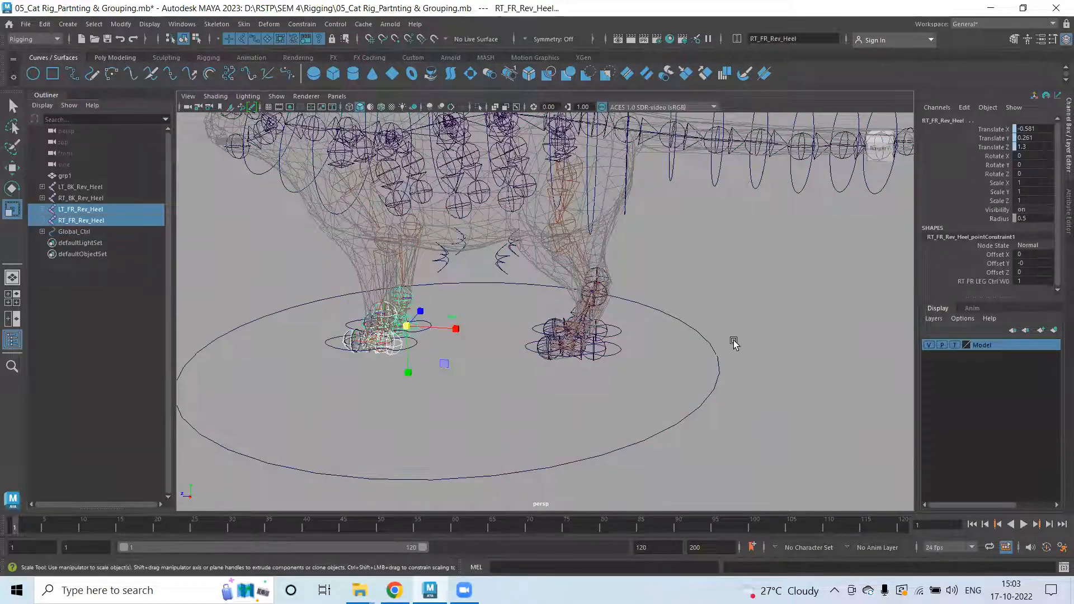
left_click(80, 187, "shift")
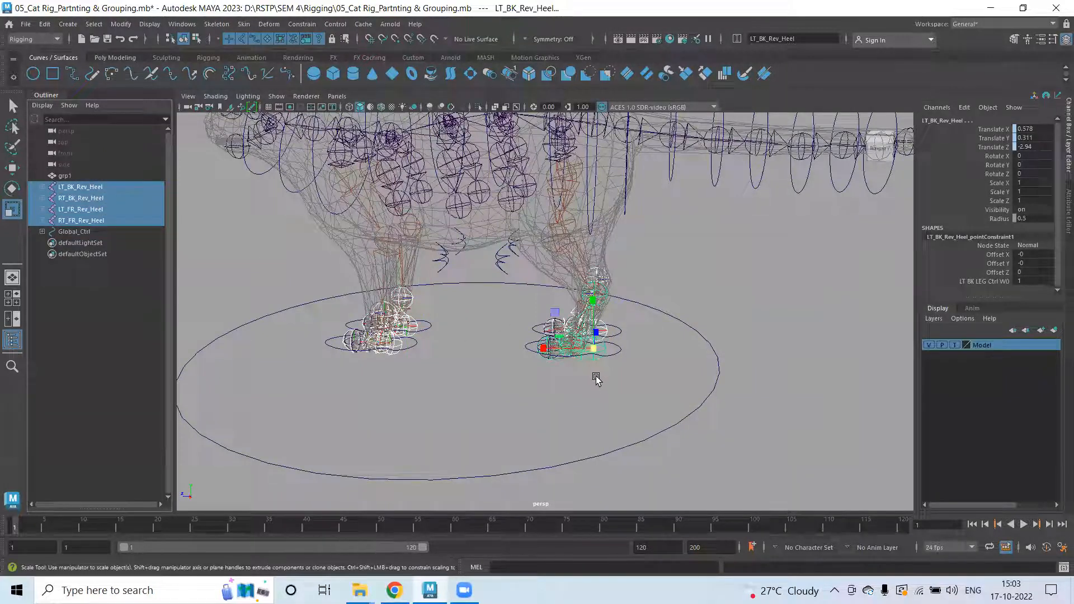
key("ctrl+g")
double_click(945, 124)
type("Rel")
type("v")
type("_Joint")
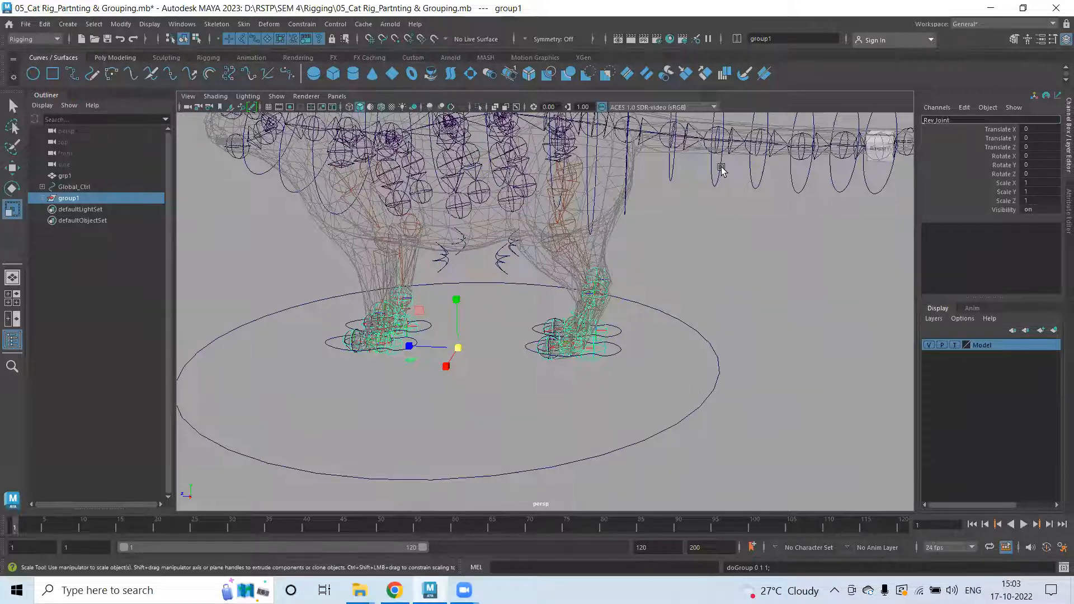
key("Return")
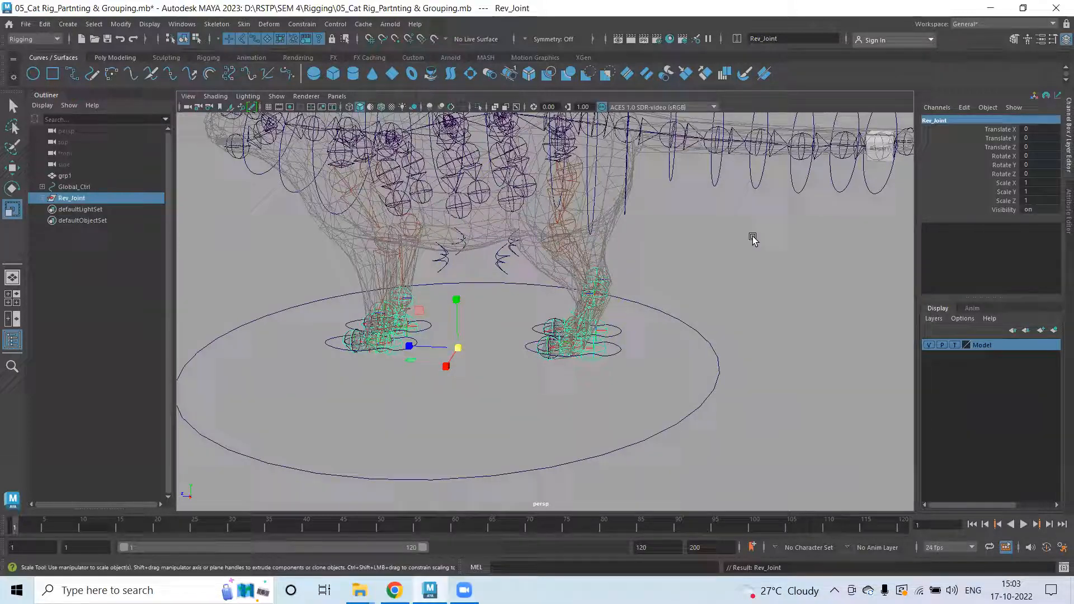
Rename the reverse joint group Rev_Joint_Group.
double_click(958, 120)
left_click(967, 120)
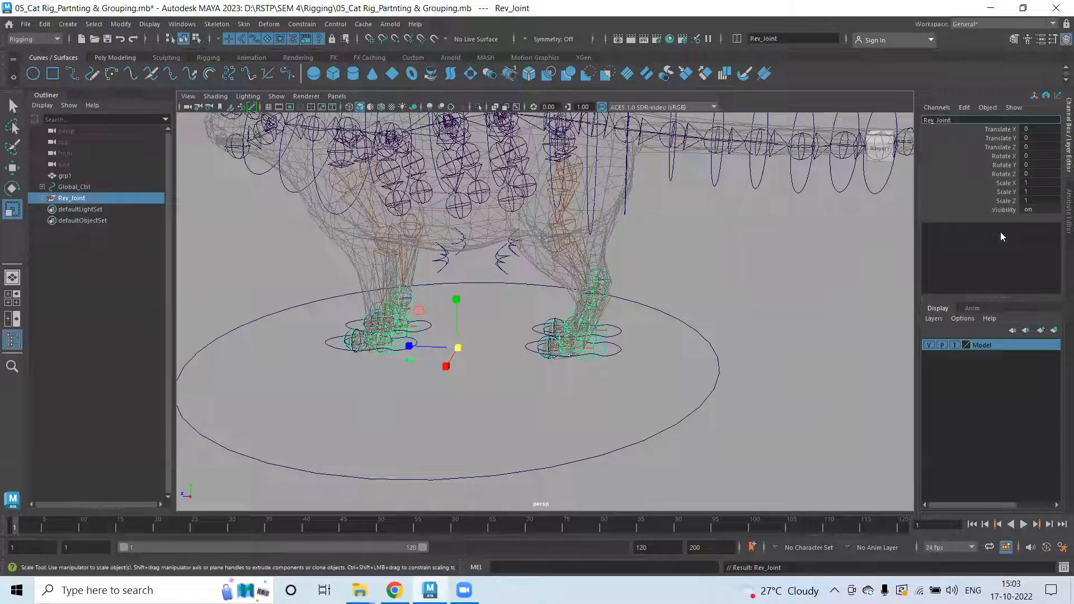
type("_Group")
key("Return")
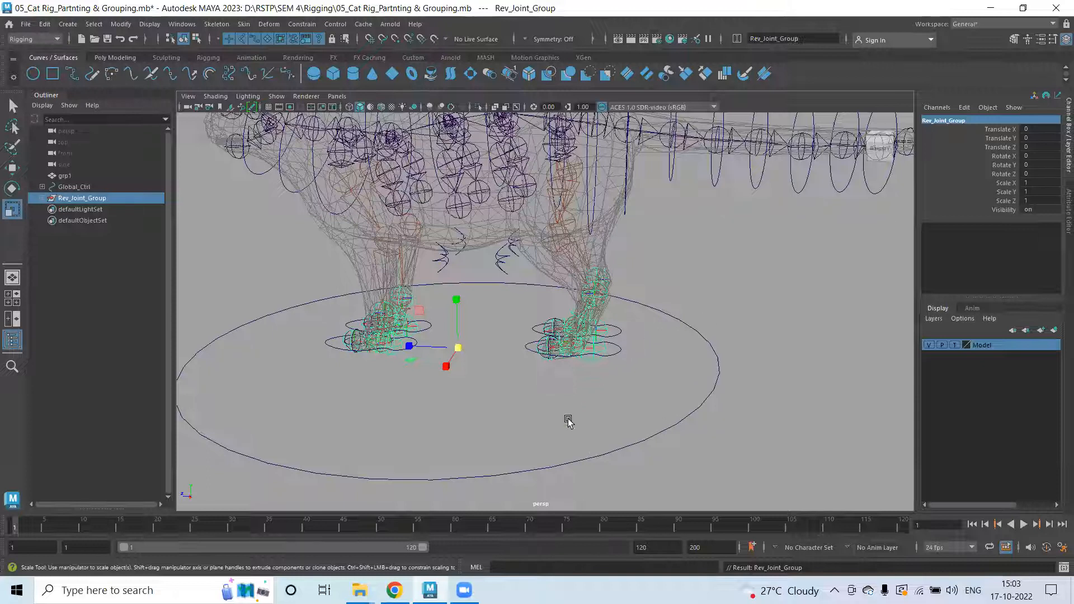
Parent Rev_Joint_Group under Global_Ctrl.
key("w")
left_click(579, 475, "shift")
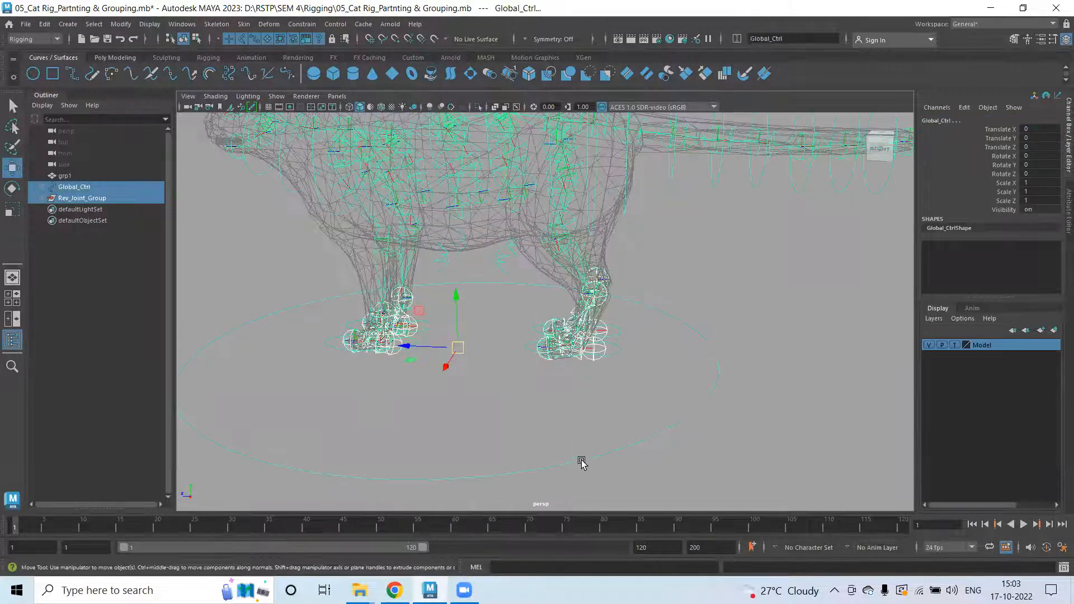
key("p")
left_click(561, 452)
Select Global_Ctrl, test-move the rig with its reverse joints included, and undo the move.
left_click(561, 453)
scroll(582, 484, "down", 5)
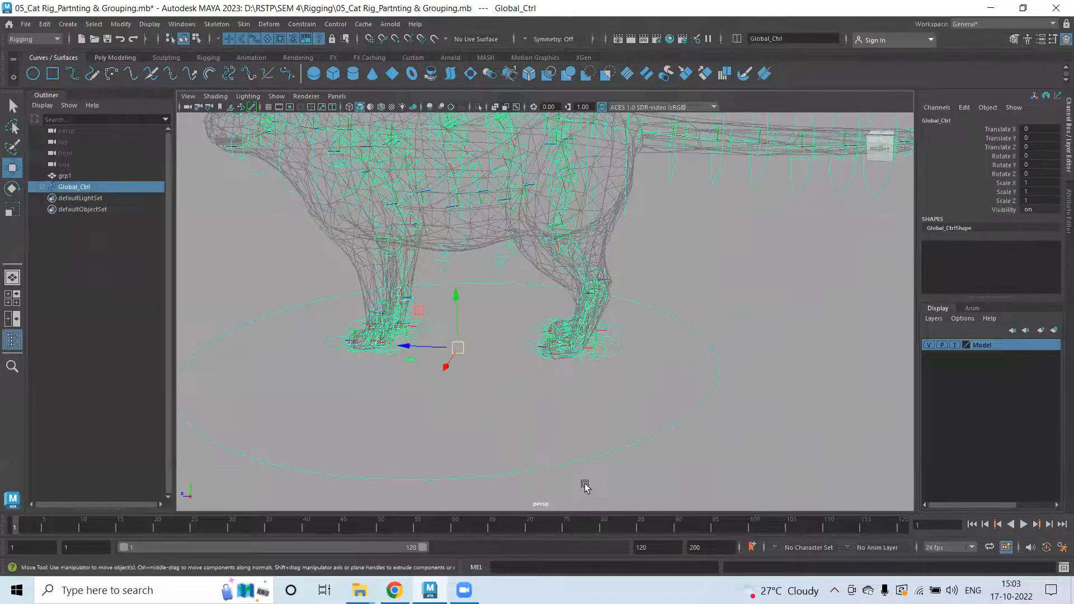
left_click_drag(506, 322, 532, 356)
key("ctrl+z")
scroll(572, 360, "up", 5)
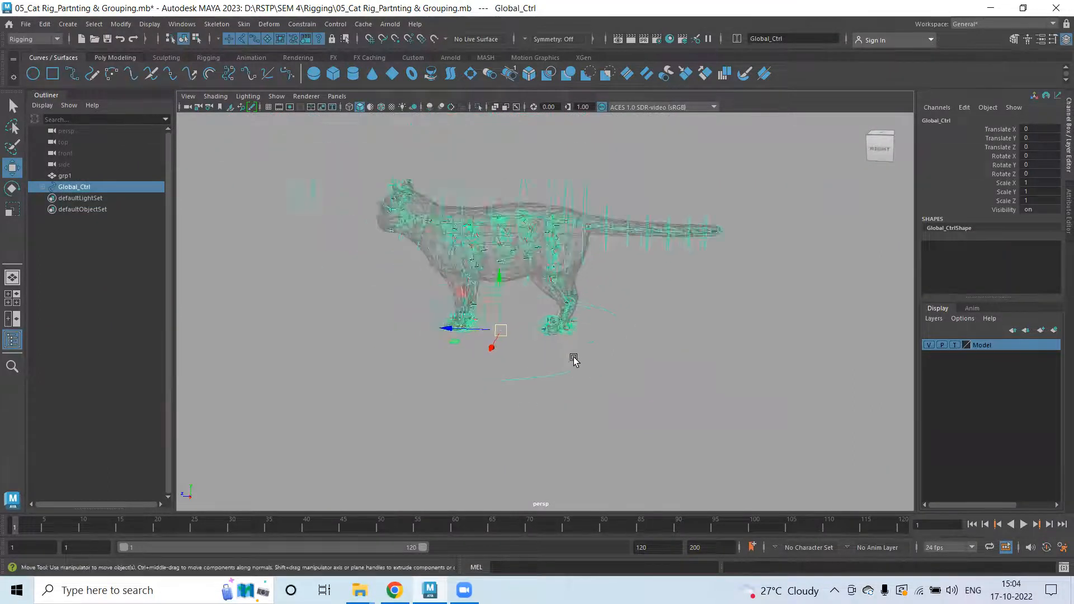
Test scaling the complete rig twice with Global_Ctrl, undoing each scale.
key("r")
left_click_drag(464, 347, 676, 367)
key("ctrl+z")
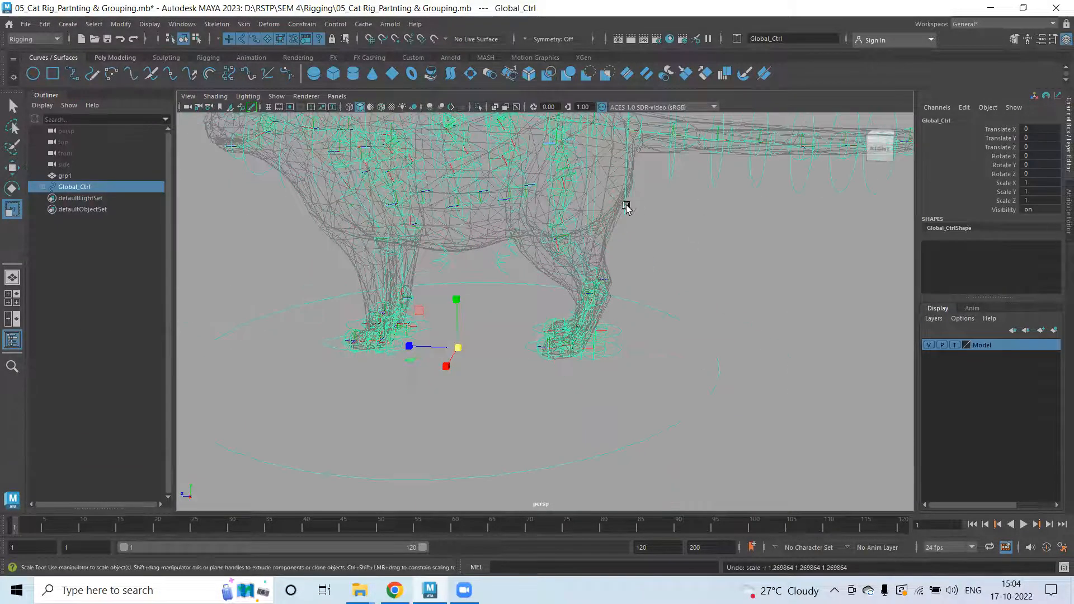
scroll(628, 204, "down", 8)
left_click_drag(512, 326, 704, 328)
key("ctrl+z")
Switch back to the Move tool, deselect Global_Ctrl and save the scene.
key("w")
scroll(492, 333, "up", 5)
left_click_drag(463, 339, 657, 341, "alt")
left_click(718, 313)
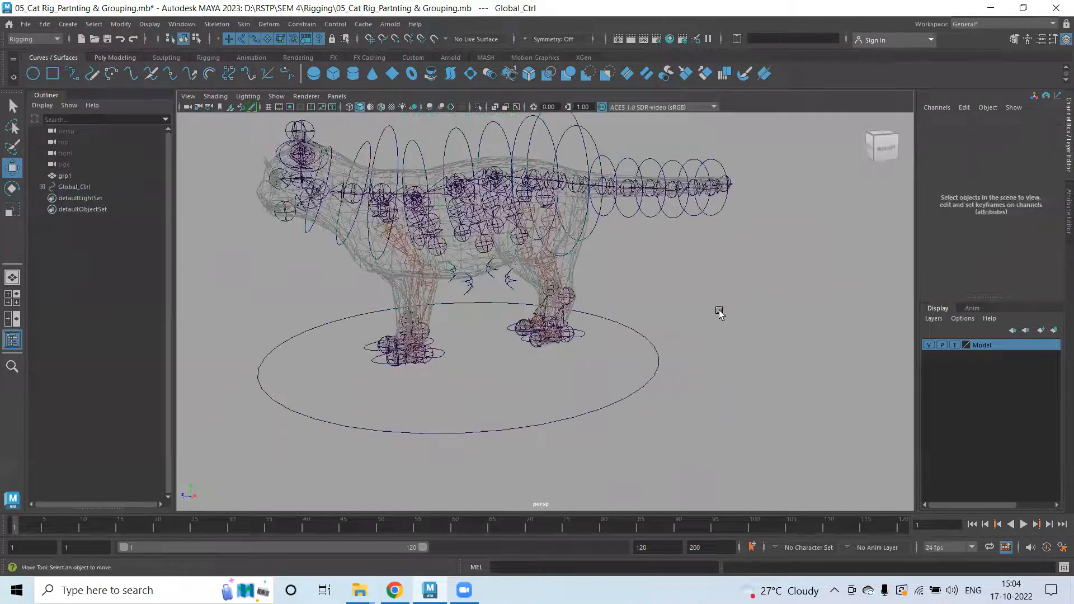
key("ctrl+s")
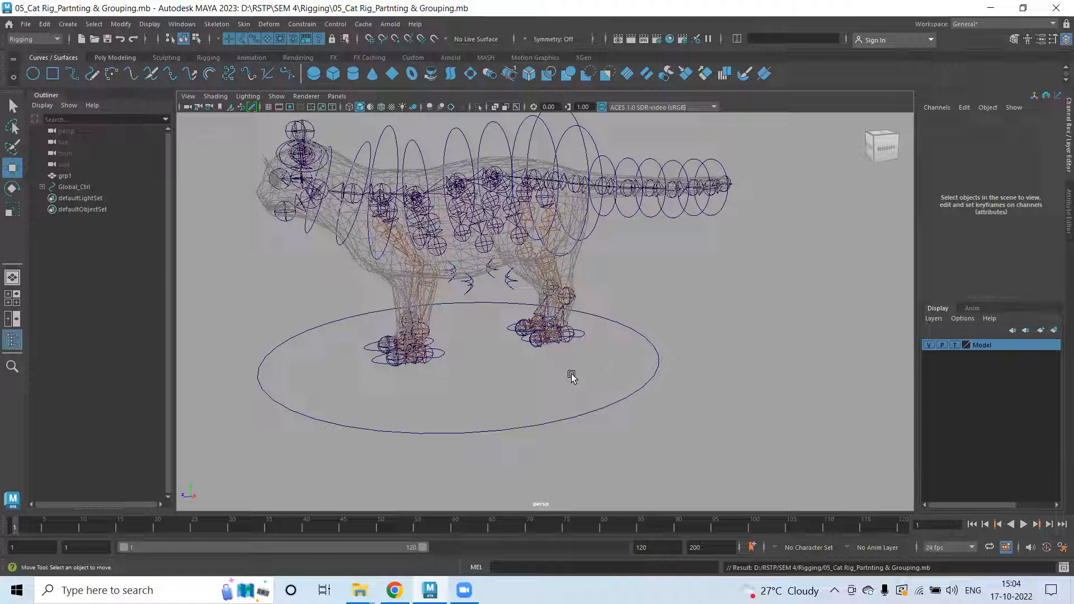
Save the scene and turn off the Model layer's template mode so the cat mesh is shaded and selectable.
key("ctrl+s")
scroll(569, 333, "down", 5)
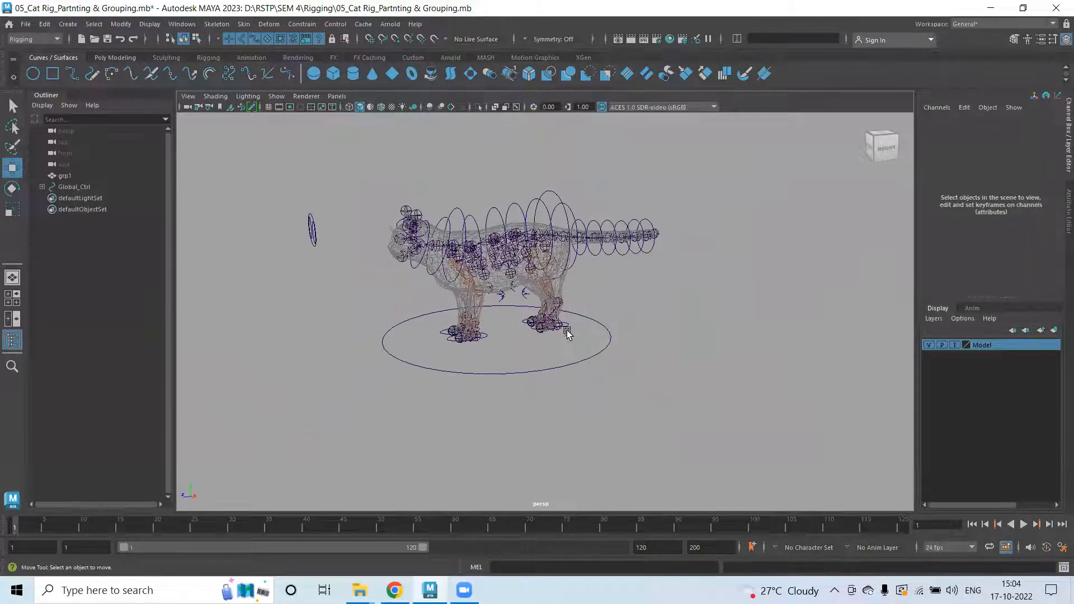
scroll(690, 304, "up", 5)
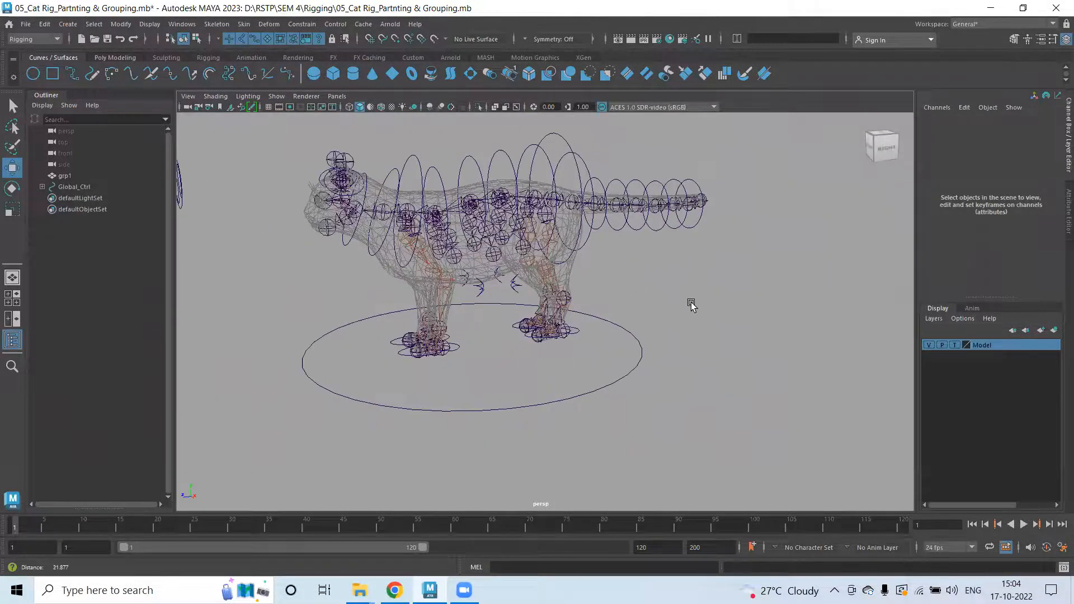
left_click(953, 345)
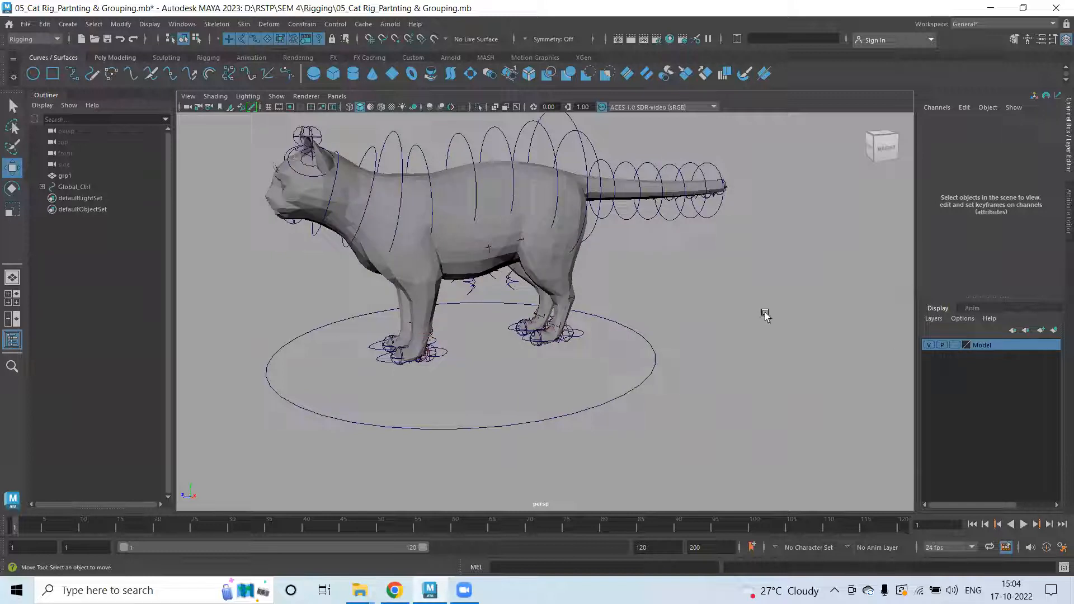
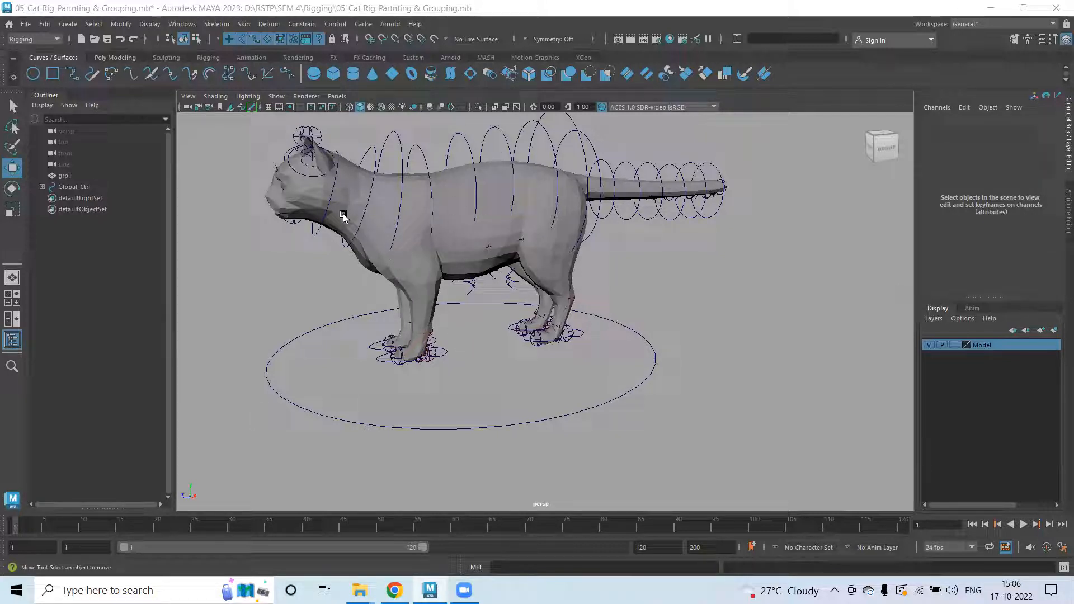
Switch the view to wireframe, select the cat mesh grp1 and add the COG root joint to the selection.
right_click_drag(442, 238, 540, 257, "alt")
middle_click_drag(539, 256, 534, 350, "alt")
scroll(491, 297, "down", 3)
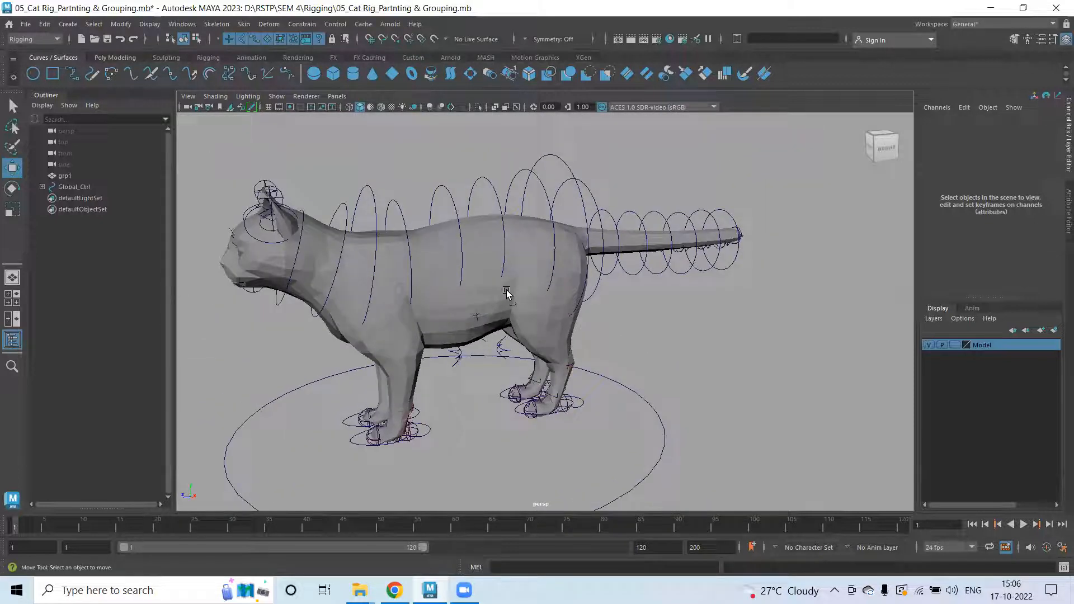
key("4")
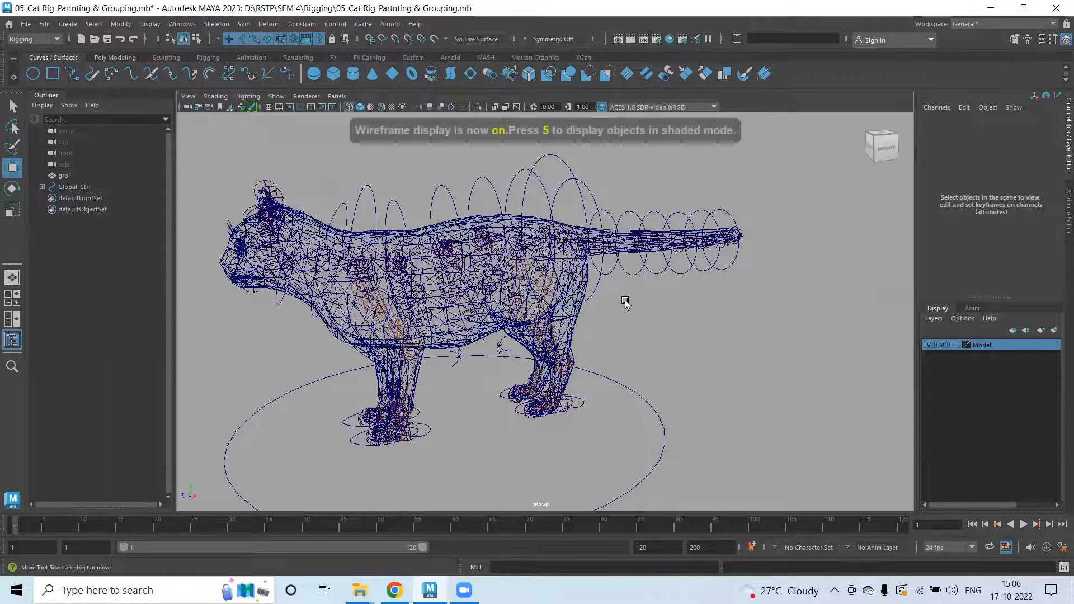
left_click(574, 346)
left_click(596, 365)
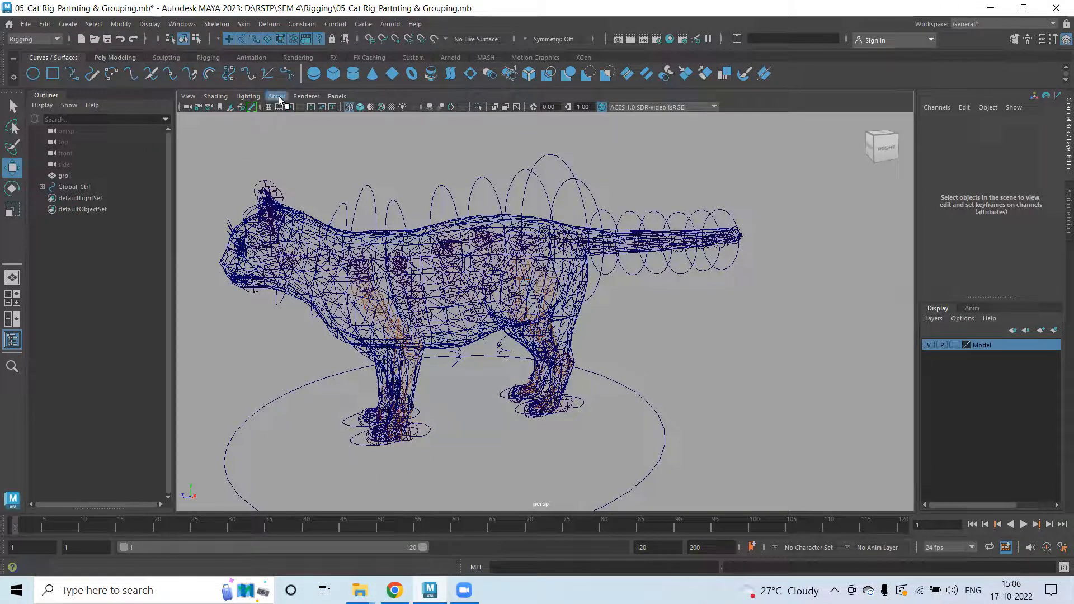
left_click_drag(617, 359, 534, 374, "alt")
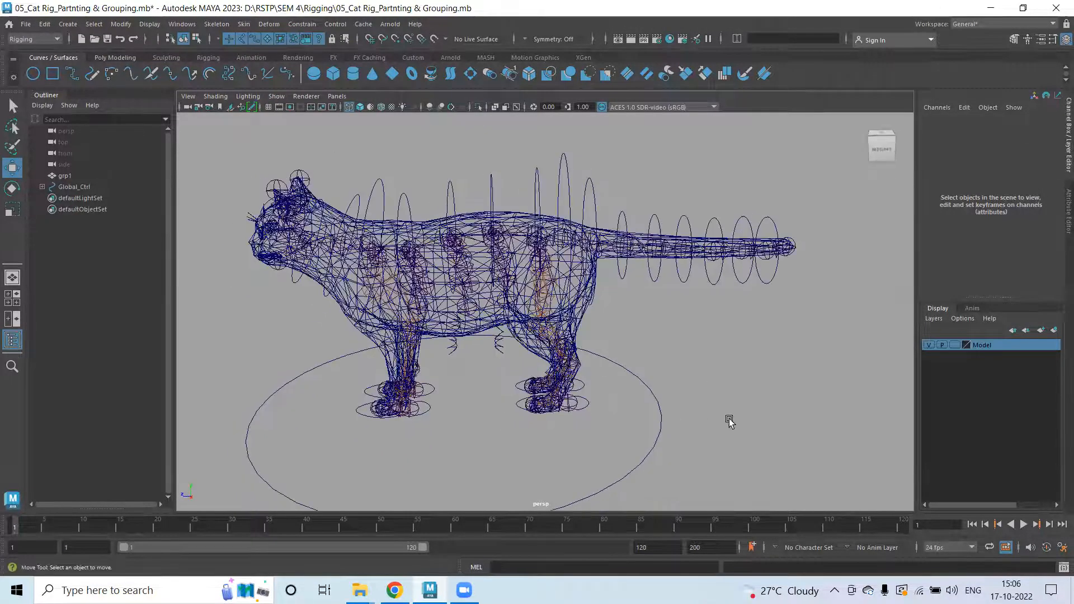
scroll(729, 420, "up", 5)
scroll(672, 353, "down", 2)
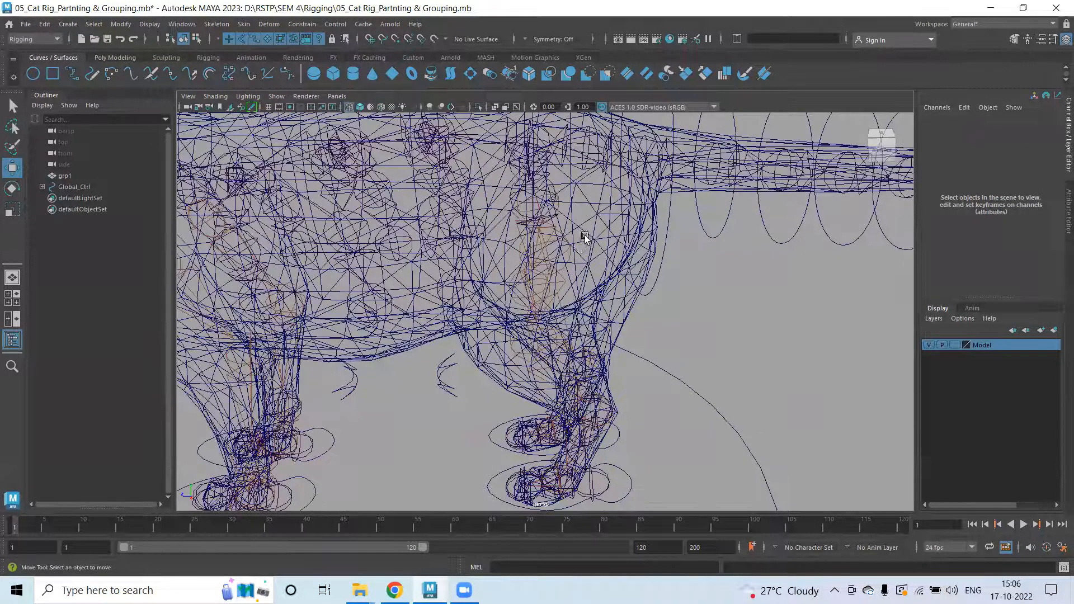
scroll(581, 235, "down", 3)
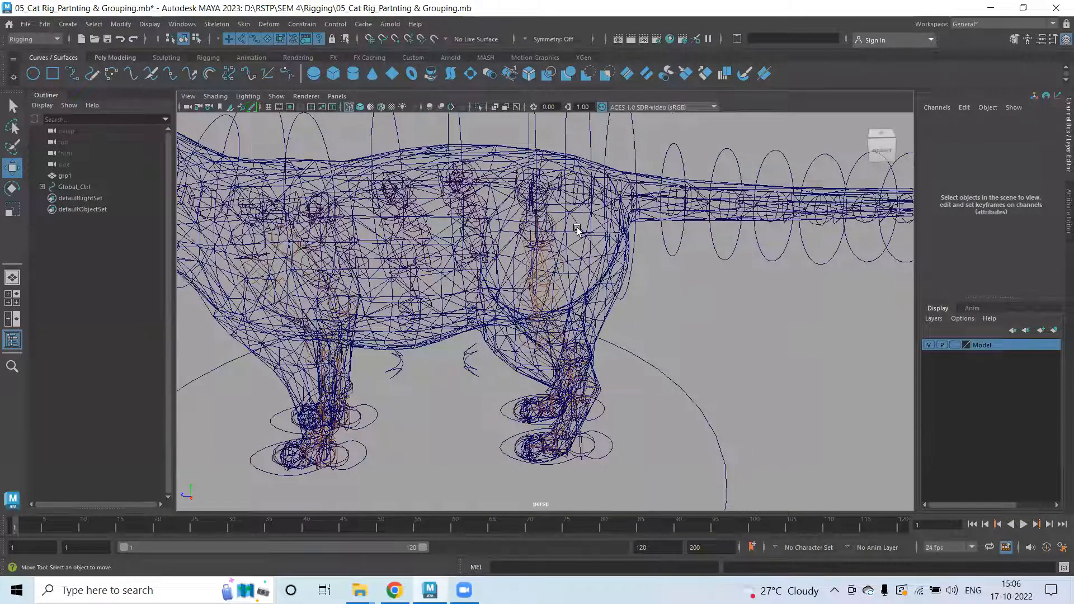
left_click(579, 230)
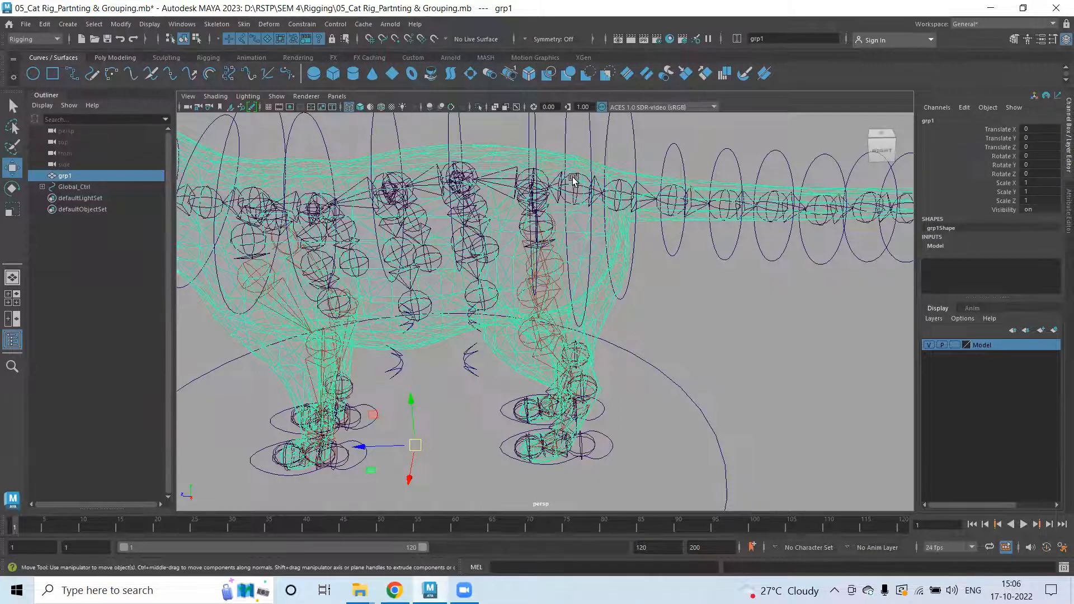
left_click(576, 188)
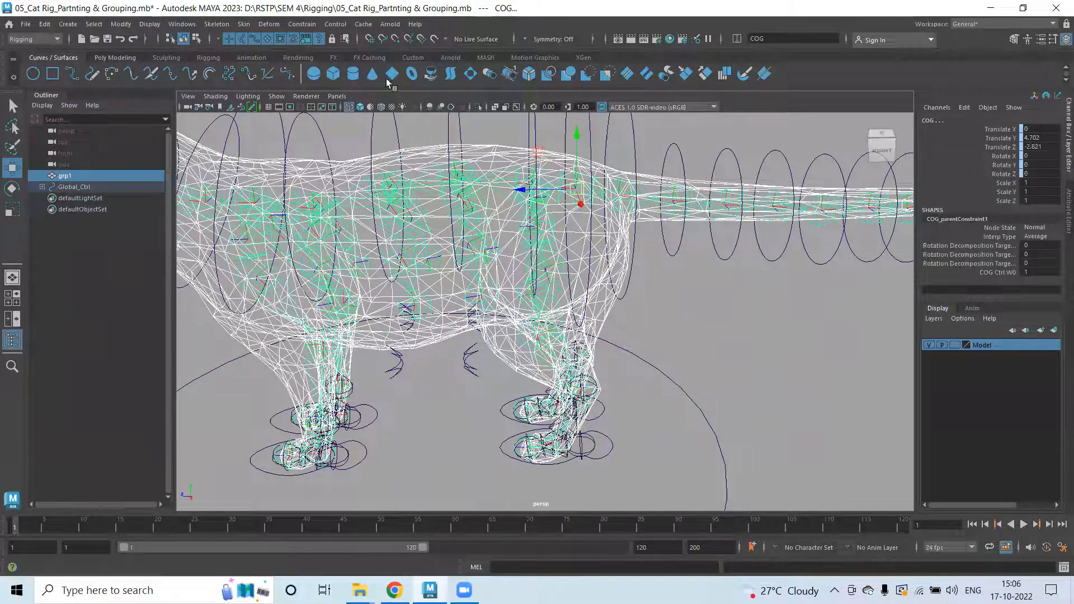
Bind the mesh to the skeleton with Joint hierarchy, Closest distance, Classic linear and 5 max influences, and return to shaded display.
left_click(242, 24)
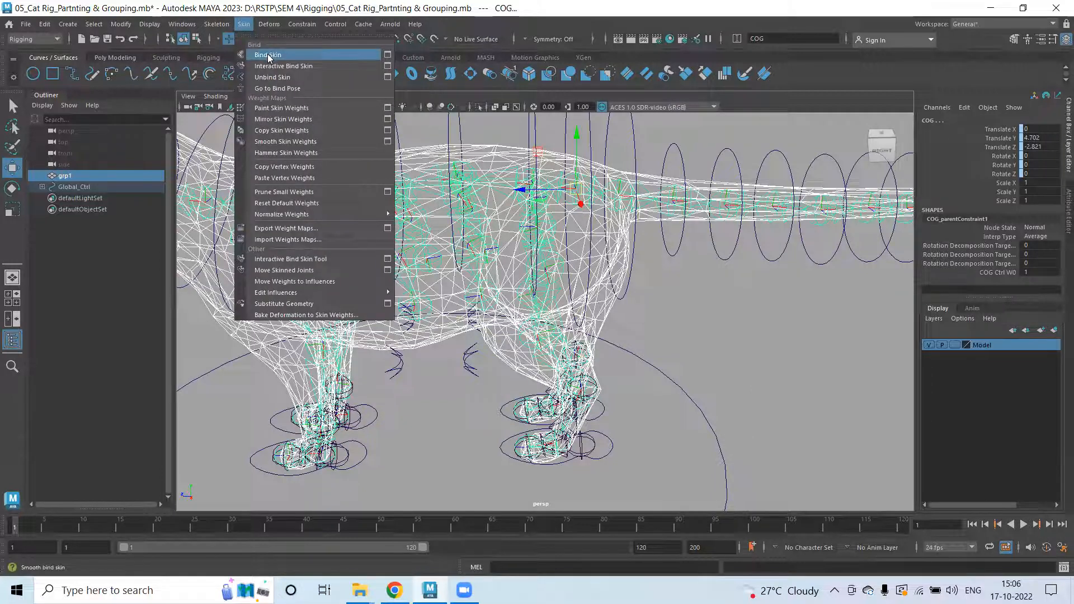
left_click(387, 55)
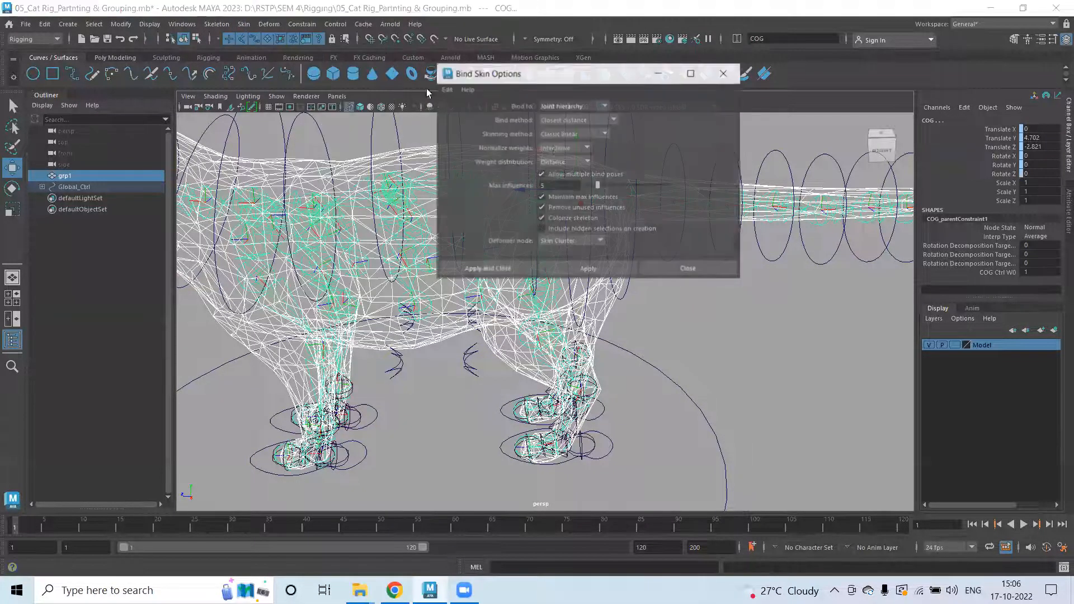
left_click(574, 136)
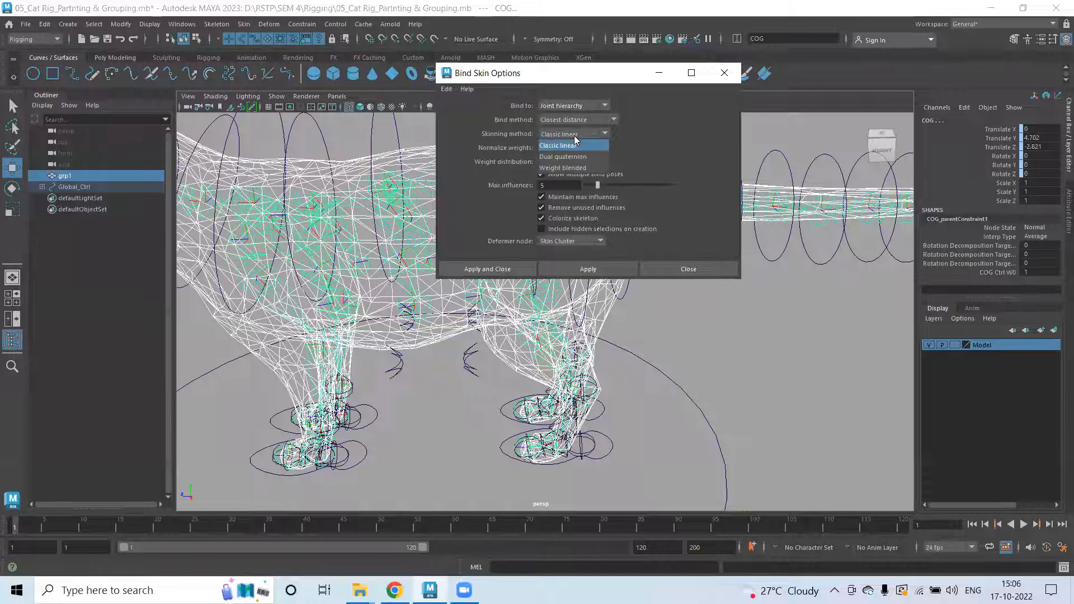
left_click(659, 146)
left_click(599, 120)
left_click(667, 131)
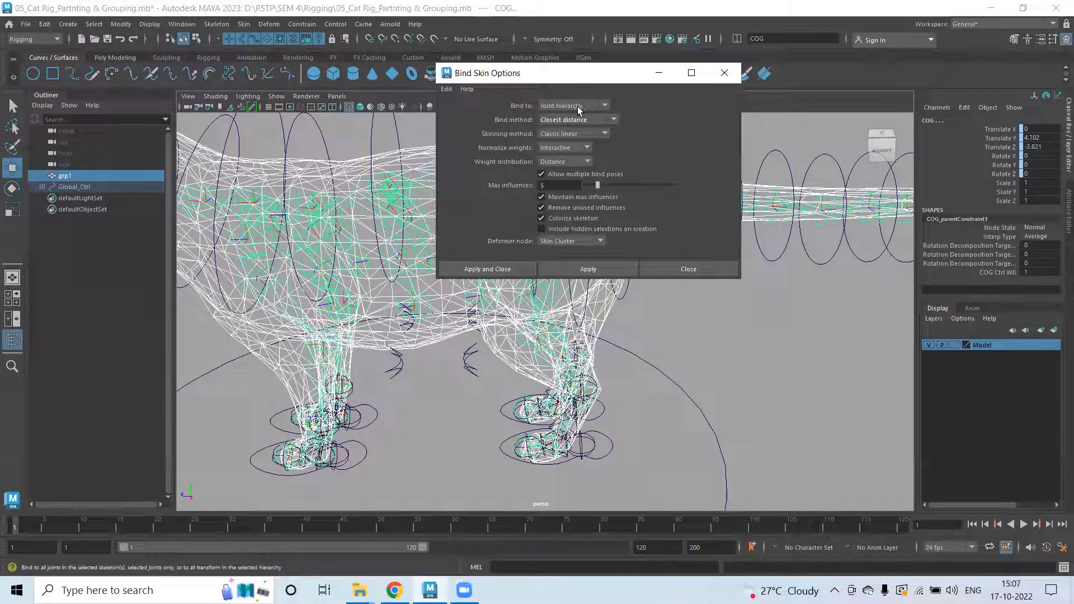
left_click(479, 271)
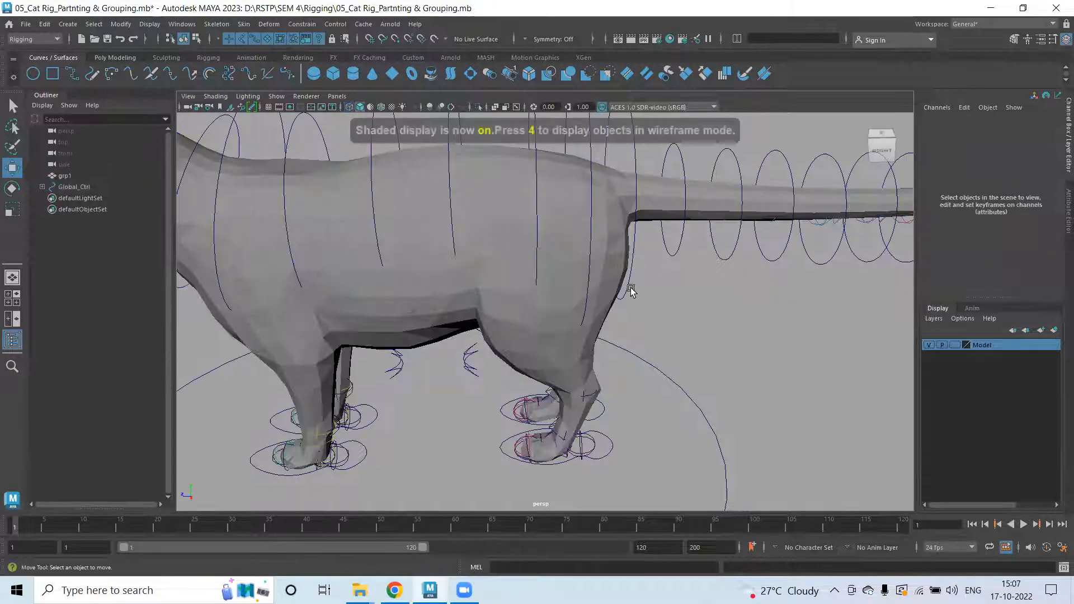
Select Global_Ctrl, test-move the bound cat with it and undo the move.
scroll(630, 287, "down", 5)
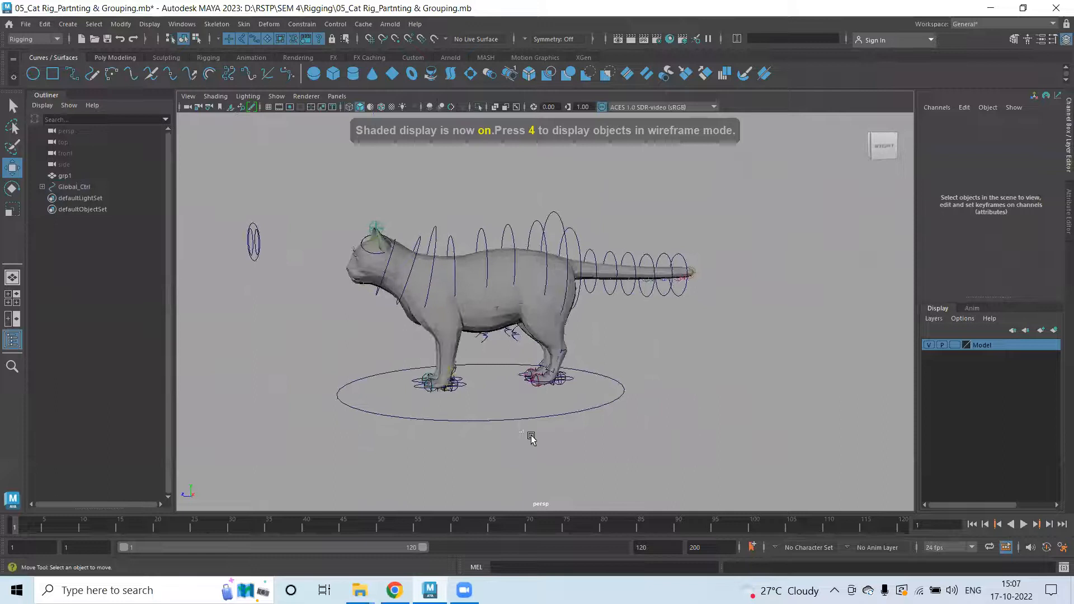
left_click_drag(531, 435, 580, 392)
left_click_drag(481, 390, 496, 361)
key("ctrl+z")
left_click_drag(655, 322, 674, 311, "alt")
left_click_drag(442, 385, 489, 410, "alt")
scroll(481, 417, "up", 4)
middle_click_drag(397, 481, 466, 414, "alt")
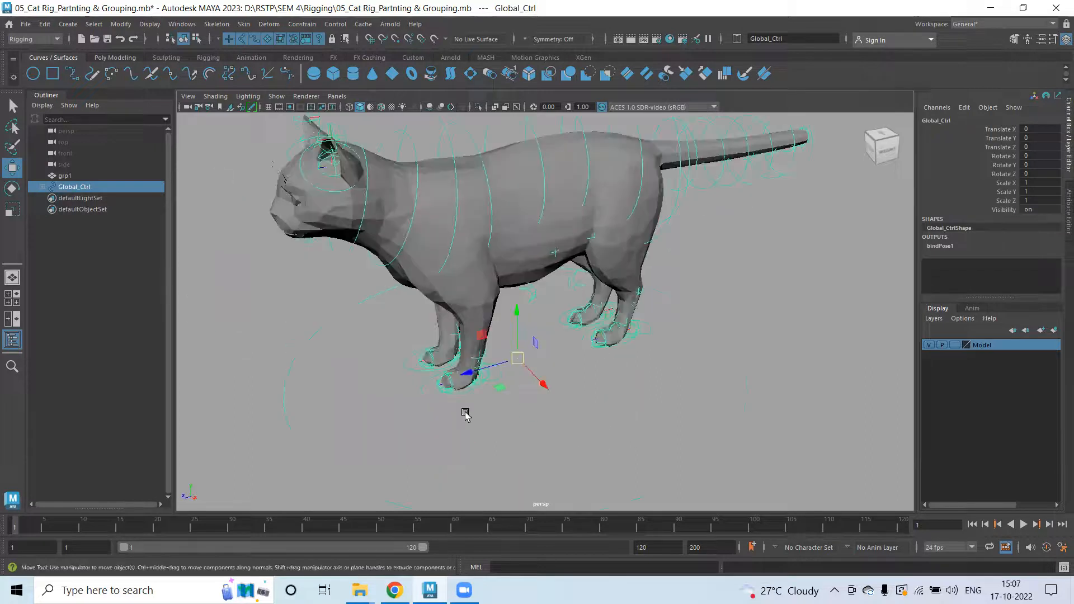
Test the front leg deformation by moving LT_FR_LEG_Ctrl, and undo the moves.
left_click(426, 396)
left_click_drag(427, 396, 527, 386, "alt")
key("ctrl+z")
left_click_drag(671, 347, 551, 364, "alt")
left_click_drag(471, 361, 422, 358)
key("ctrl+z")
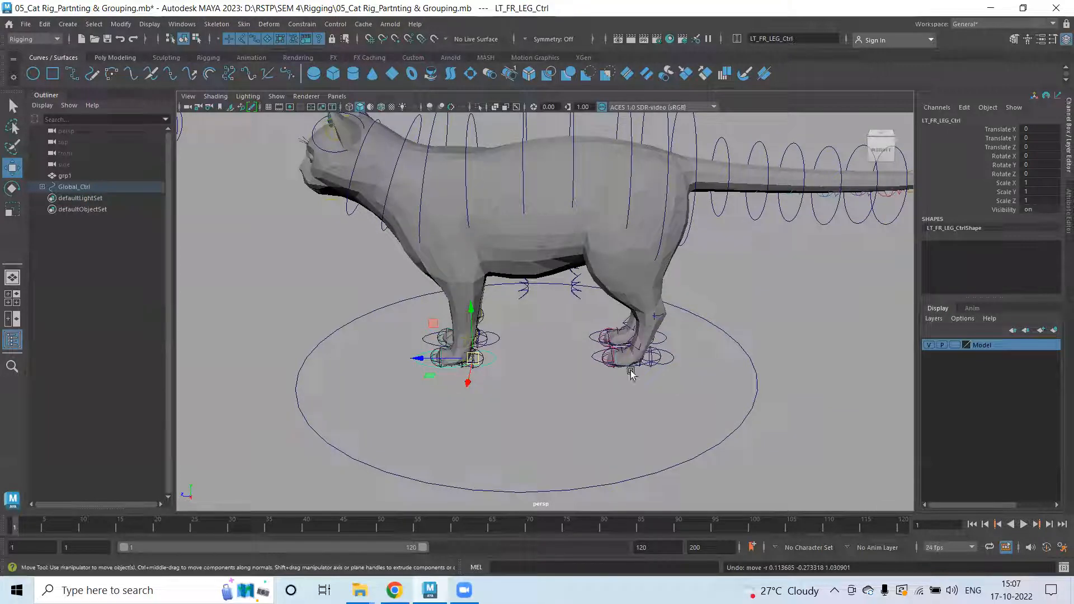
Test-move the left front leg's pole vector control along X and look at the leg's reaction.
left_click(526, 289)
left_click_drag(520, 332, 485, 316, "alt")
middle_click_drag(474, 284, 448, 285)
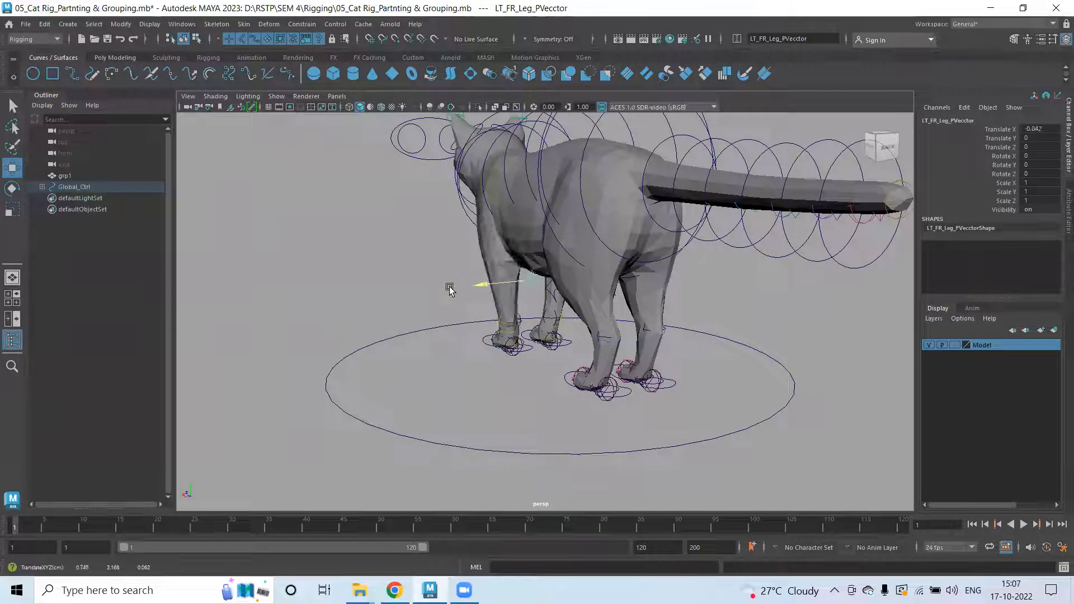
left_click_drag(411, 271, 468, 189, "alt")
Select Neck_Ctrl, test-rotate the neck in different directions and undo each rotation.
left_click(473, 199)
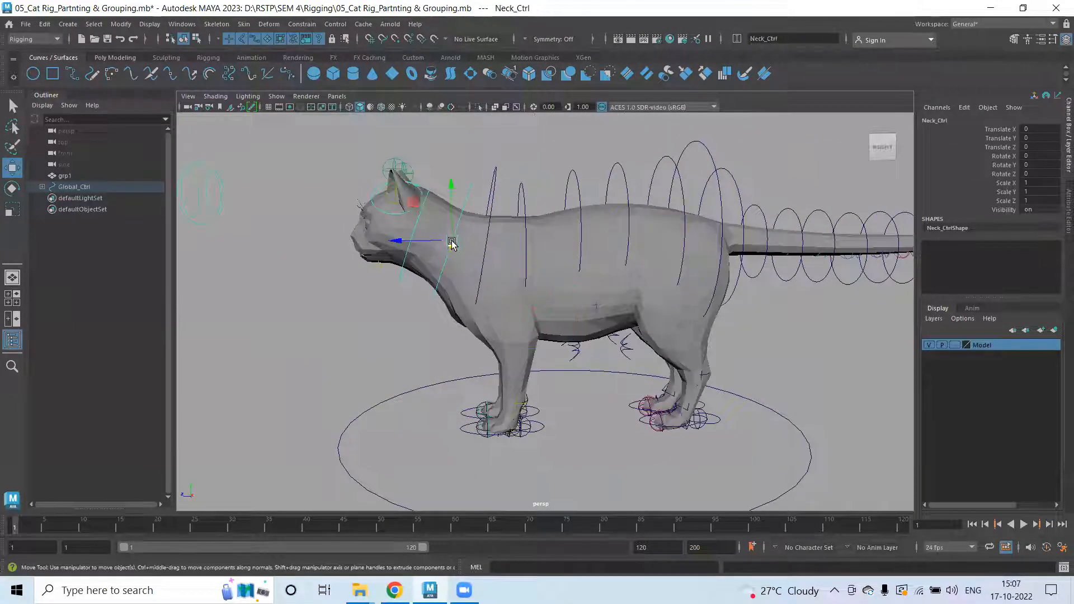
key("e")
left_click_drag(455, 240, 488, 229, "alt")
key("ctrl+z")
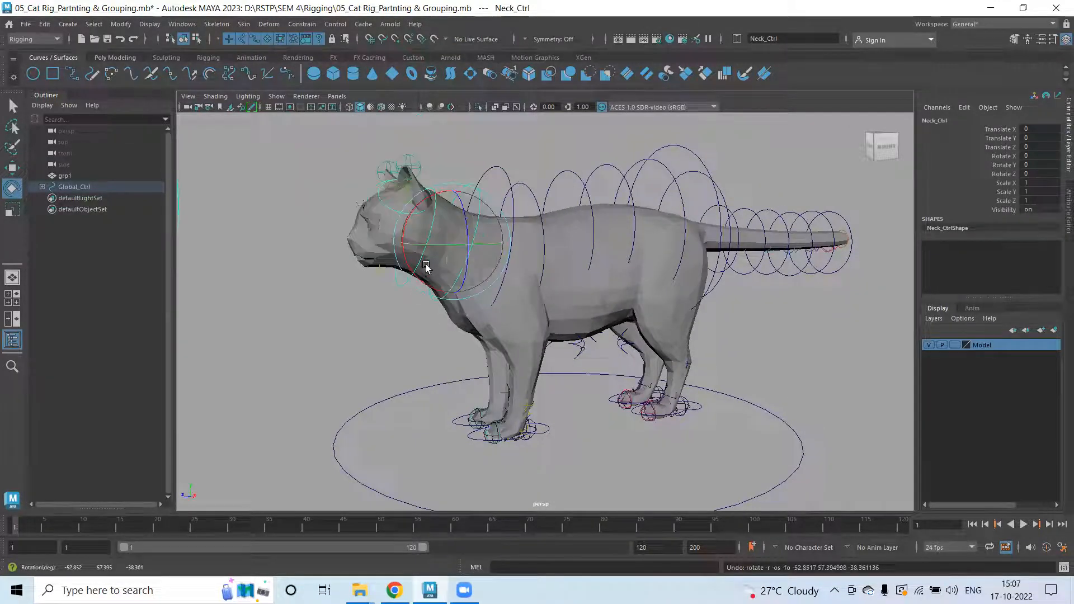
left_click_drag(426, 265, 481, 259, "alt")
mouse_move(447, 212)
left_mouse_down()
mouse_move(448, 239)
mouse_move(450, 200)
left_mouse_up()
key("ctrl+z")
Exclude joints from viewport selection so the controls around the cat's head can be picked.
left_click_drag(330, 223, 369, 237, "alt")
right_click_drag(370, 237, 478, 307, "alt")
left_click_drag(477, 307, 259, 201, "alt")
left_click(451, 180)
left_click_drag(407, 140, 652, 210, "alt")
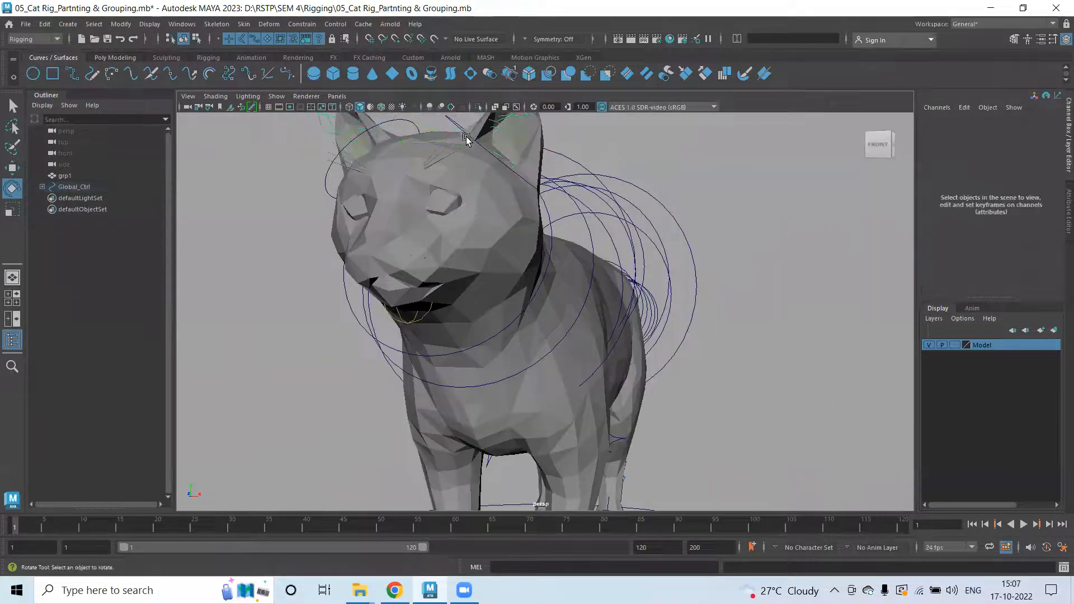
left_click(273, 97)
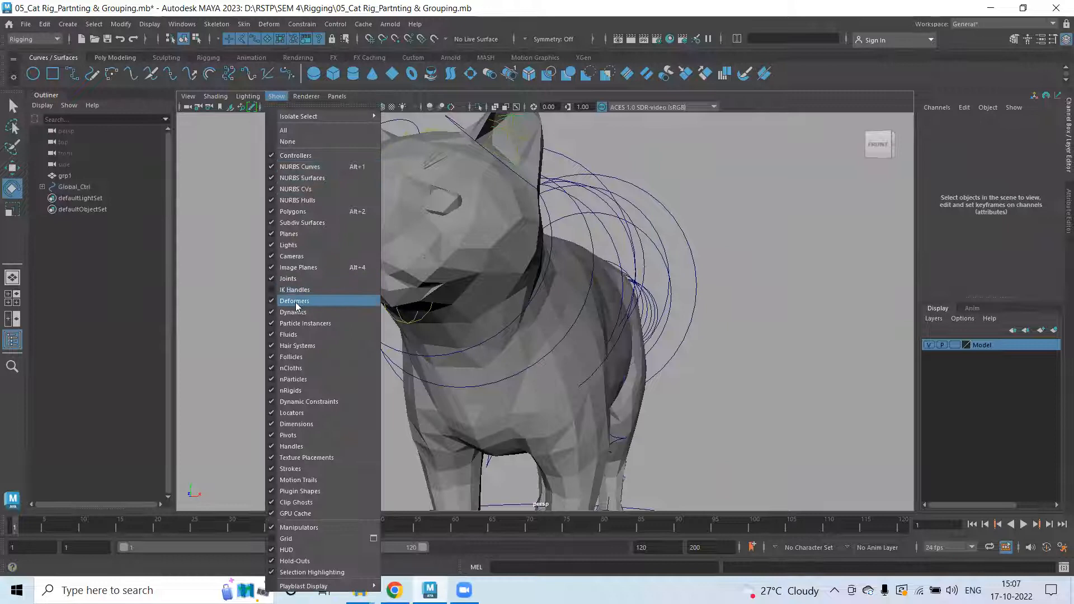
left_click(240, 37)
left_click_drag(319, 249, 410, 229, "alt")
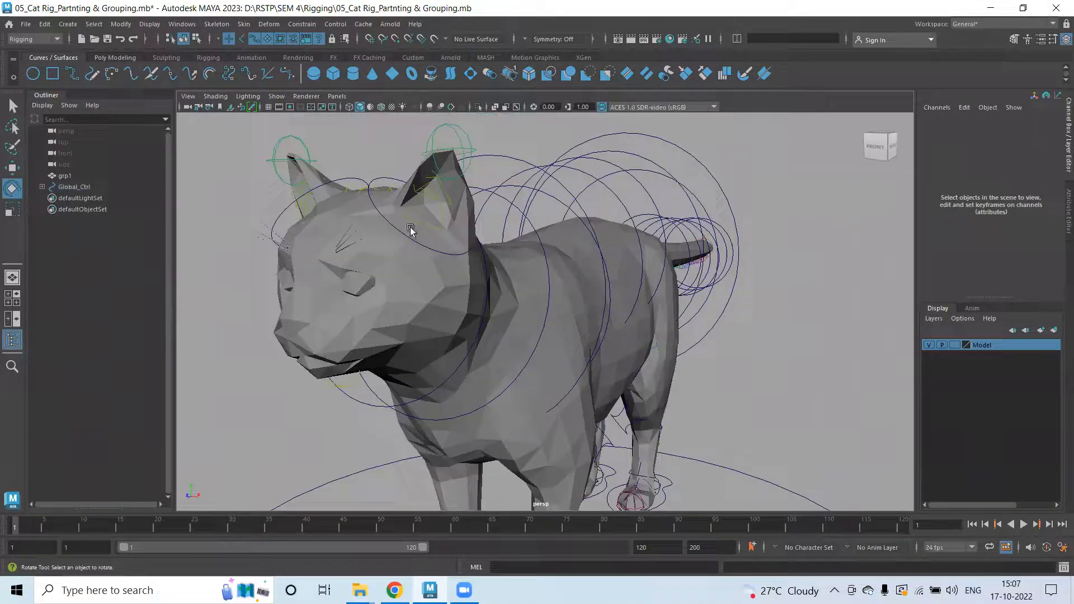
Select LT_Ear_Ctrl, test-rotate the left ear and undo the rotations.
left_click(406, 221)
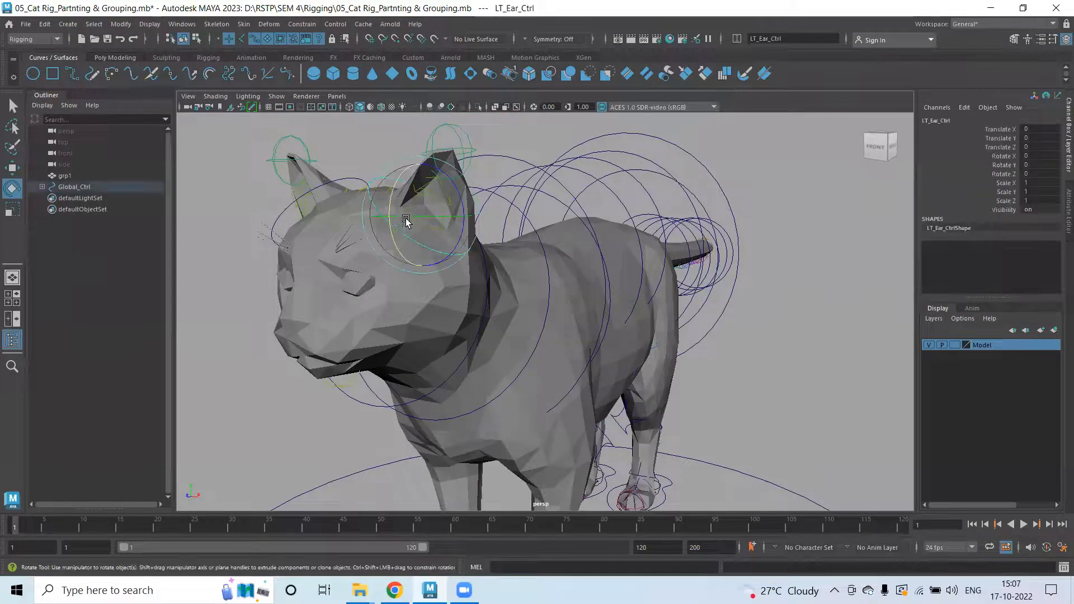
left_click_drag(428, 196, 580, 306)
key("ctrl+z")
key("ctrl+z")
key("ctrl+z")
key("ctrl+z")
key("ctrl+z")
Switch to the Move tool, test-move COG_Ctrl vertically and along the body, and undo each move.
key("w")
scroll(536, 250, "down", 5)
left_click_drag(767, 271, 807, 275, "alt")
middle_click_drag(808, 275, 595, 235, "alt")
left_click(522, 191)
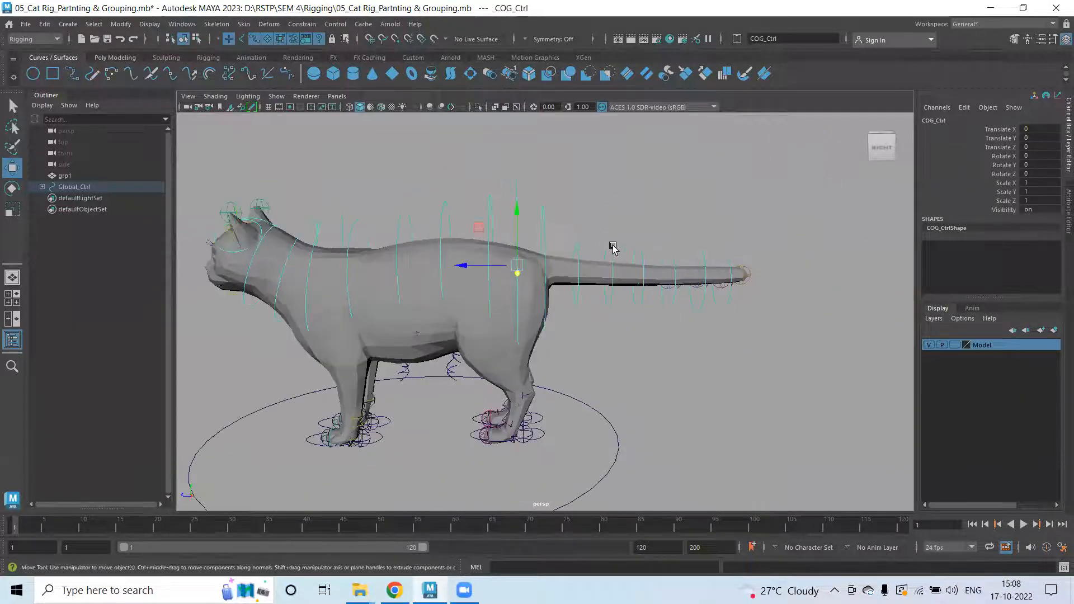
scroll(610, 245, "down", 2)
left_click_drag(523, 226, 522, 198)
key("ctrl+z")
key("ctrl+z")
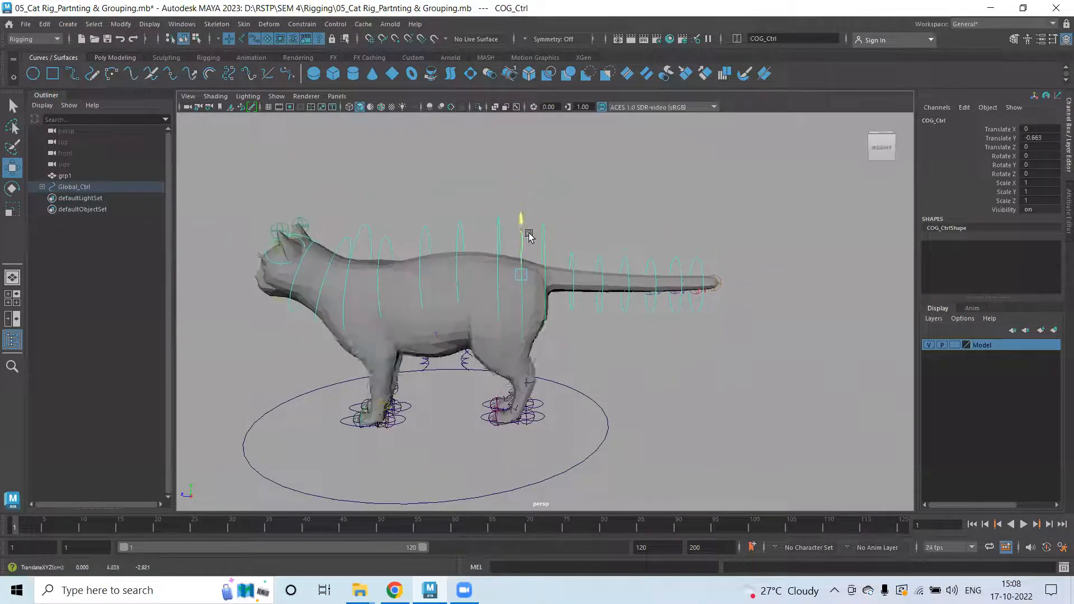
left_click_drag(467, 272, 547, 285)
key("ctrl+z")
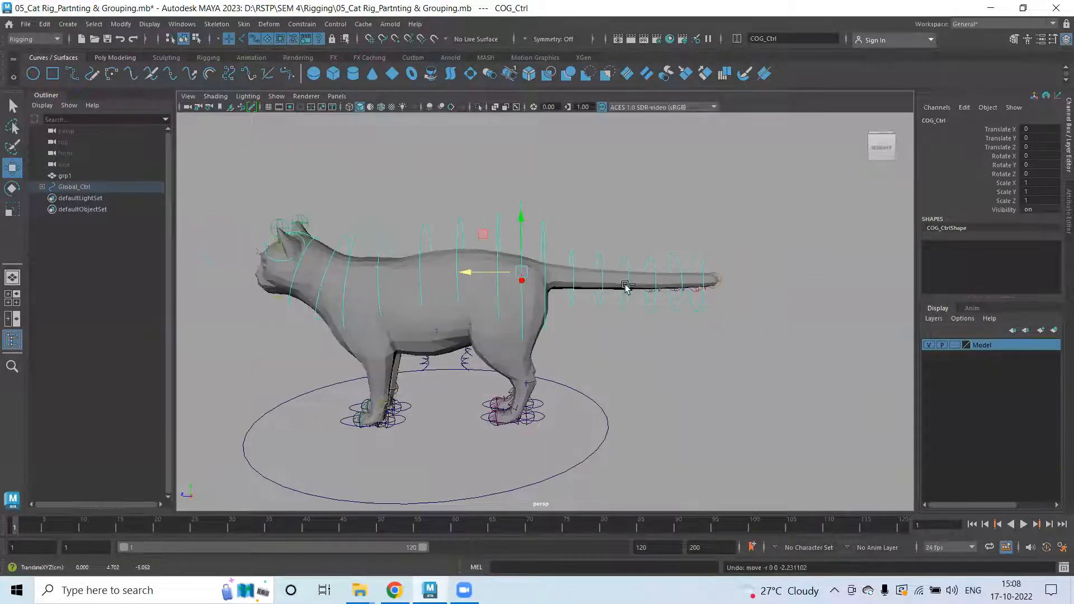
Select the tail controls together, test-rotate them, undo the rotation and deselect.
left_click(716, 224)
left_click_drag(706, 251, 623, 237)
key("e")
key("ctrl+z")
left_click(611, 305)
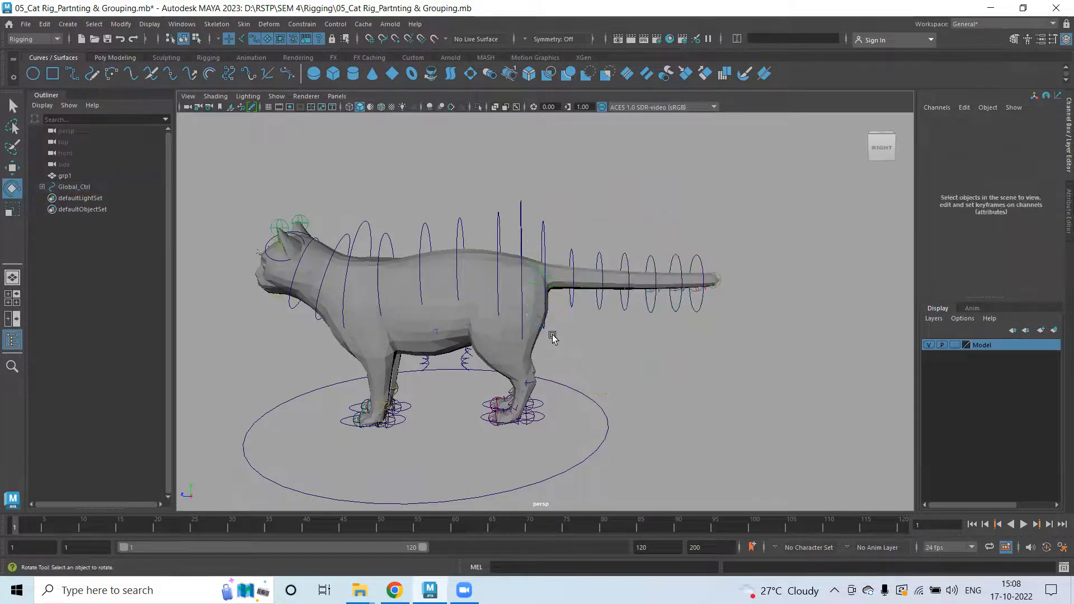
Display the cat mesh grp1 with smooth mesh preview and deselect it.
left_click(540, 341)
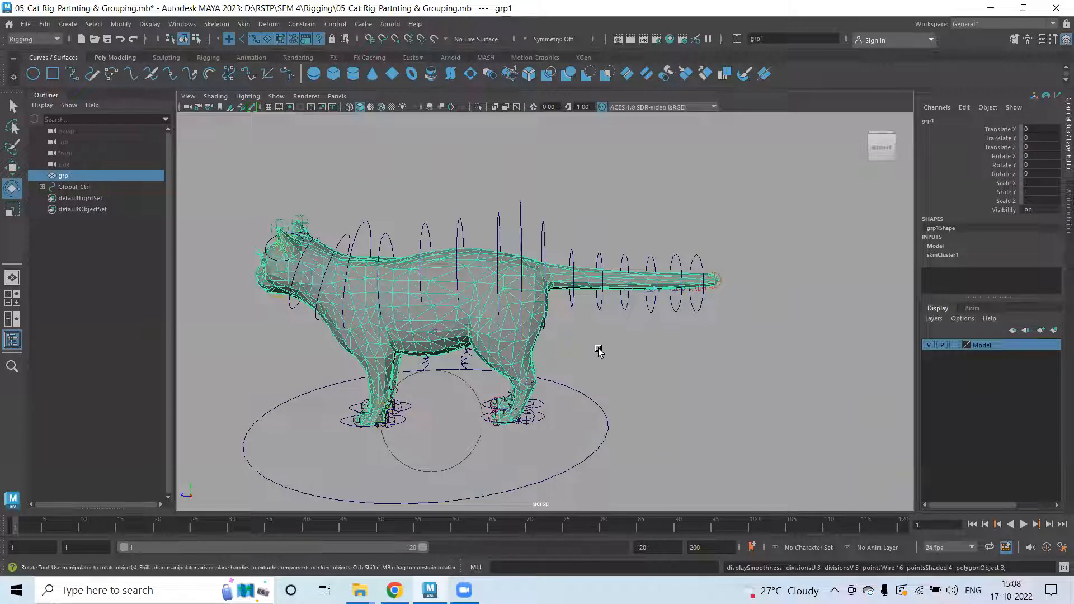
left_click(619, 340)
left_click_drag(603, 259, 602, 192)
left_click(606, 193)
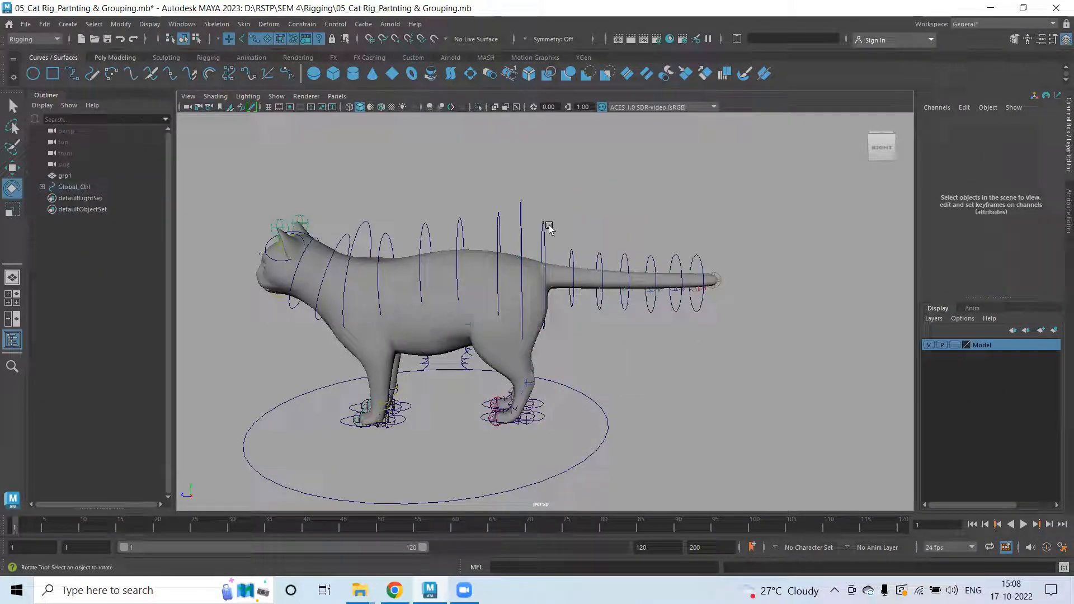
Select Tail_Ctrl at the tail's base, test-rotate the tail, undo the rotation and deselect.
left_click(548, 228)
left_click_drag(576, 235, 614, 240)
key("ctrl+z")
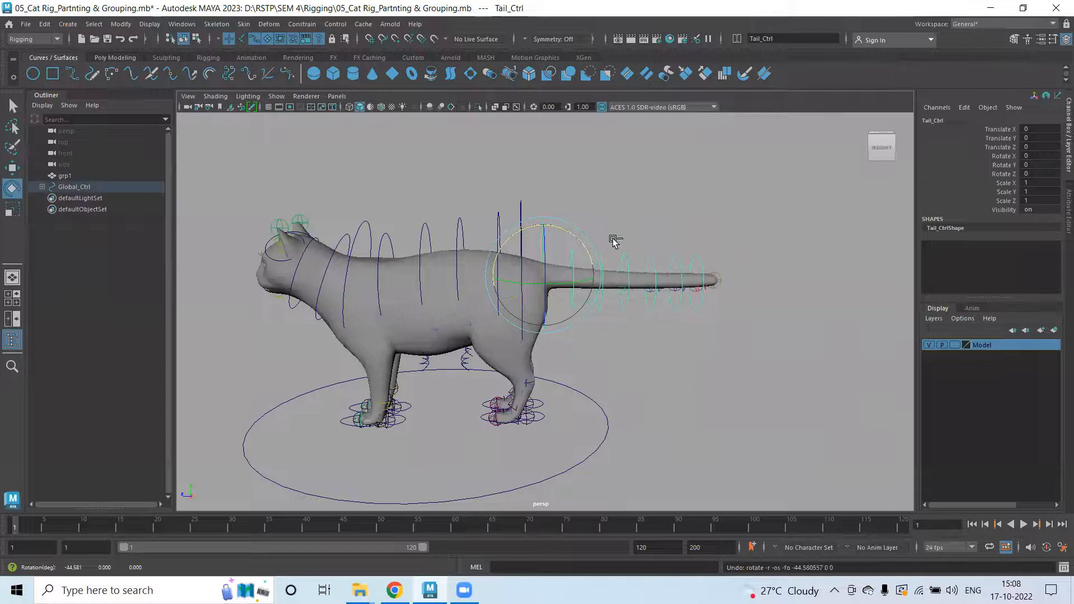
left_click(660, 212)
Select LT_BK_LEG_Ctrl, test-move the left back leg with the Move tool, restore it and deselect.
left_click(541, 420)
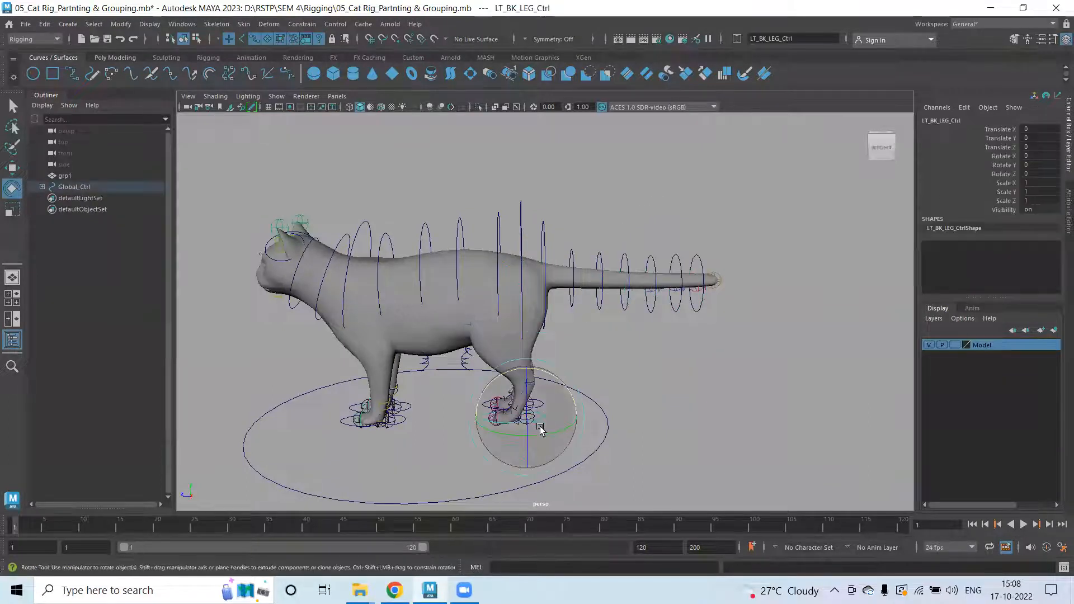
key("w")
mouse_move(523, 411)
left_mouse_down()
mouse_move(492, 413)
mouse_move(568, 425)
mouse_move(528, 431)
mouse_move(583, 431)
mouse_move(503, 386)
mouse_move(515, 431)
mouse_move(579, 420)
mouse_move(510, 381)
mouse_move(515, 413)
mouse_move(545, 419)
mouse_move(519, 401)
mouse_move(516, 415)
left_mouse_up()
left_click(621, 376)
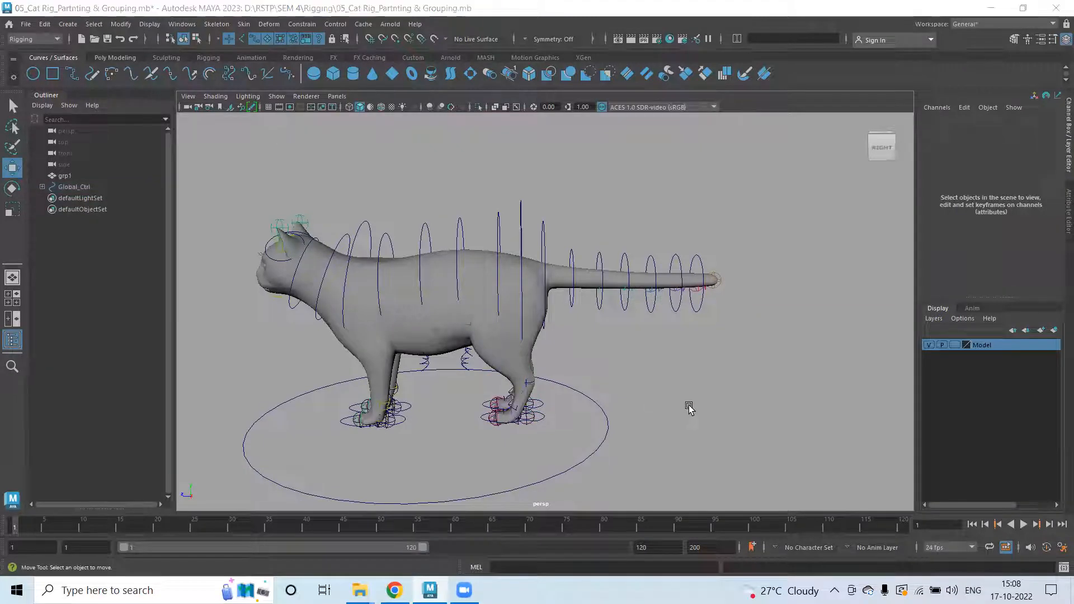
Select Head_Ctrl, test-rotate the head from a front view, restore it and deselect.
left_click_drag(805, 266, 482, 311, "alt")
left_click(393, 264)
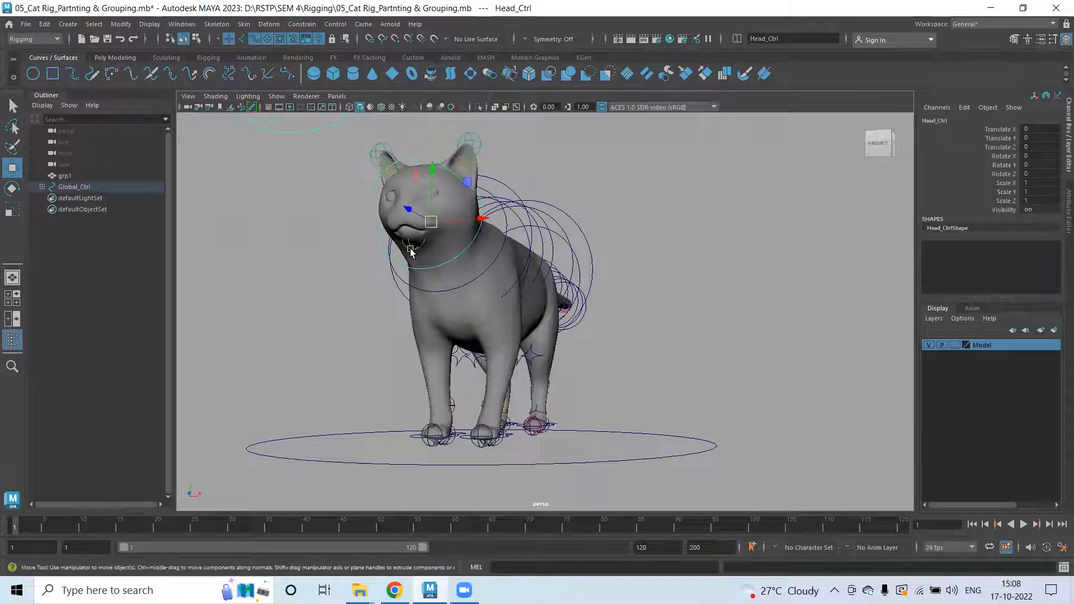
key("e")
left_click_drag(429, 259, 581, 207)
left_click(626, 178)
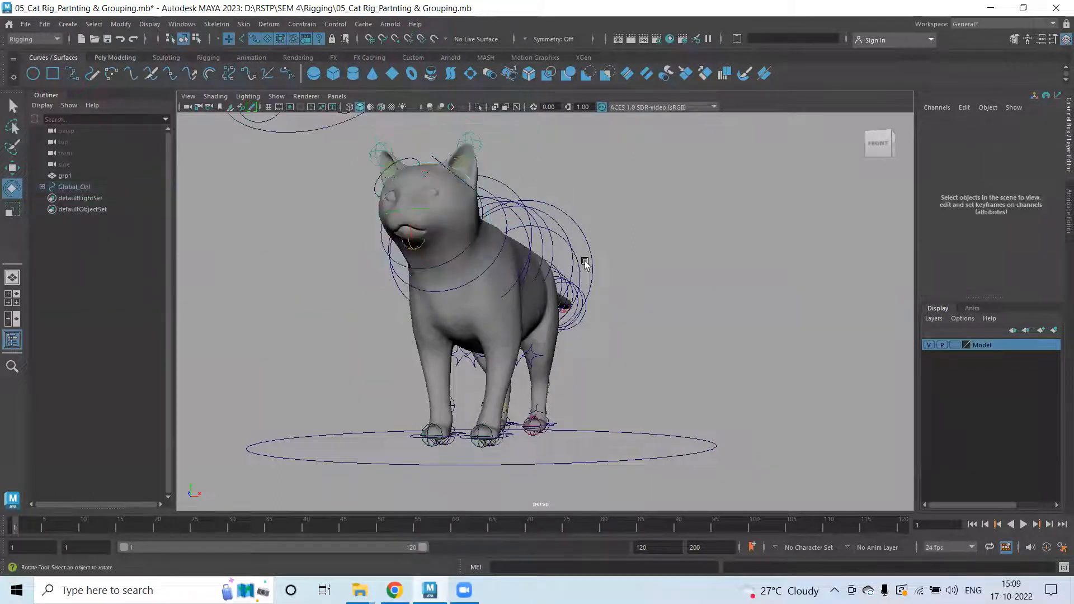
left_click_drag(571, 301, 413, 318, "alt")
scroll(497, 330, "down", 3)
left_click_drag(498, 331, 410, 327, "alt")
scroll(409, 327, "up", 4)
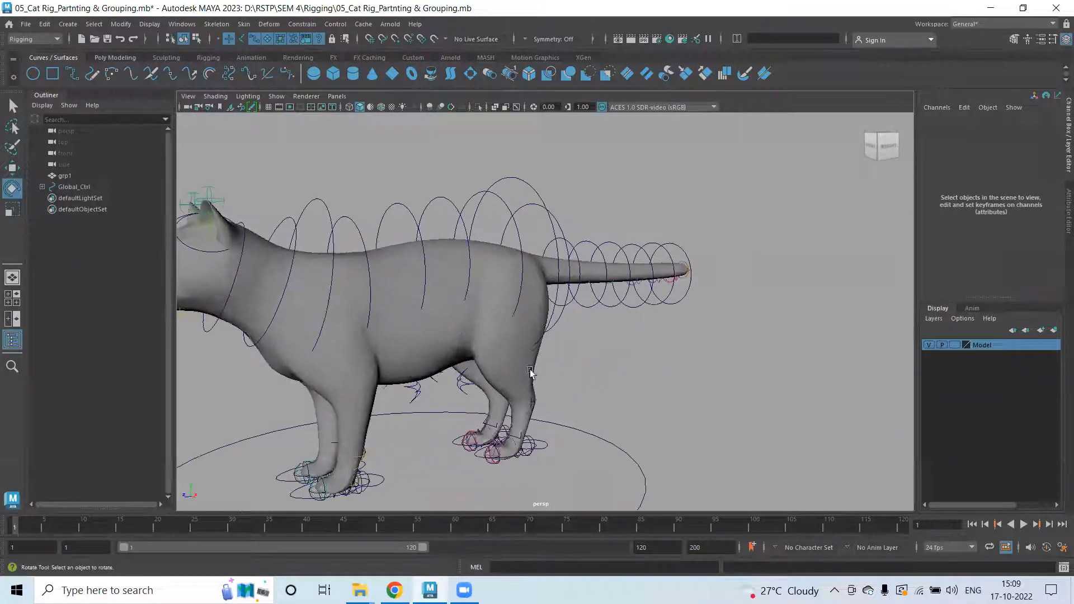
middle_click_drag(411, 322, 524, 301, "alt")
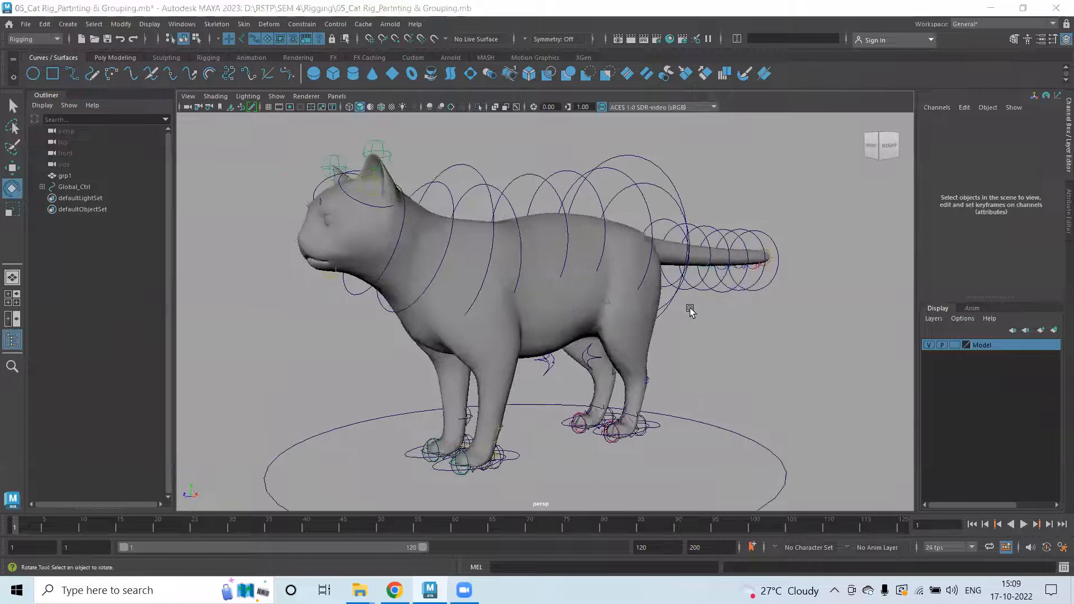